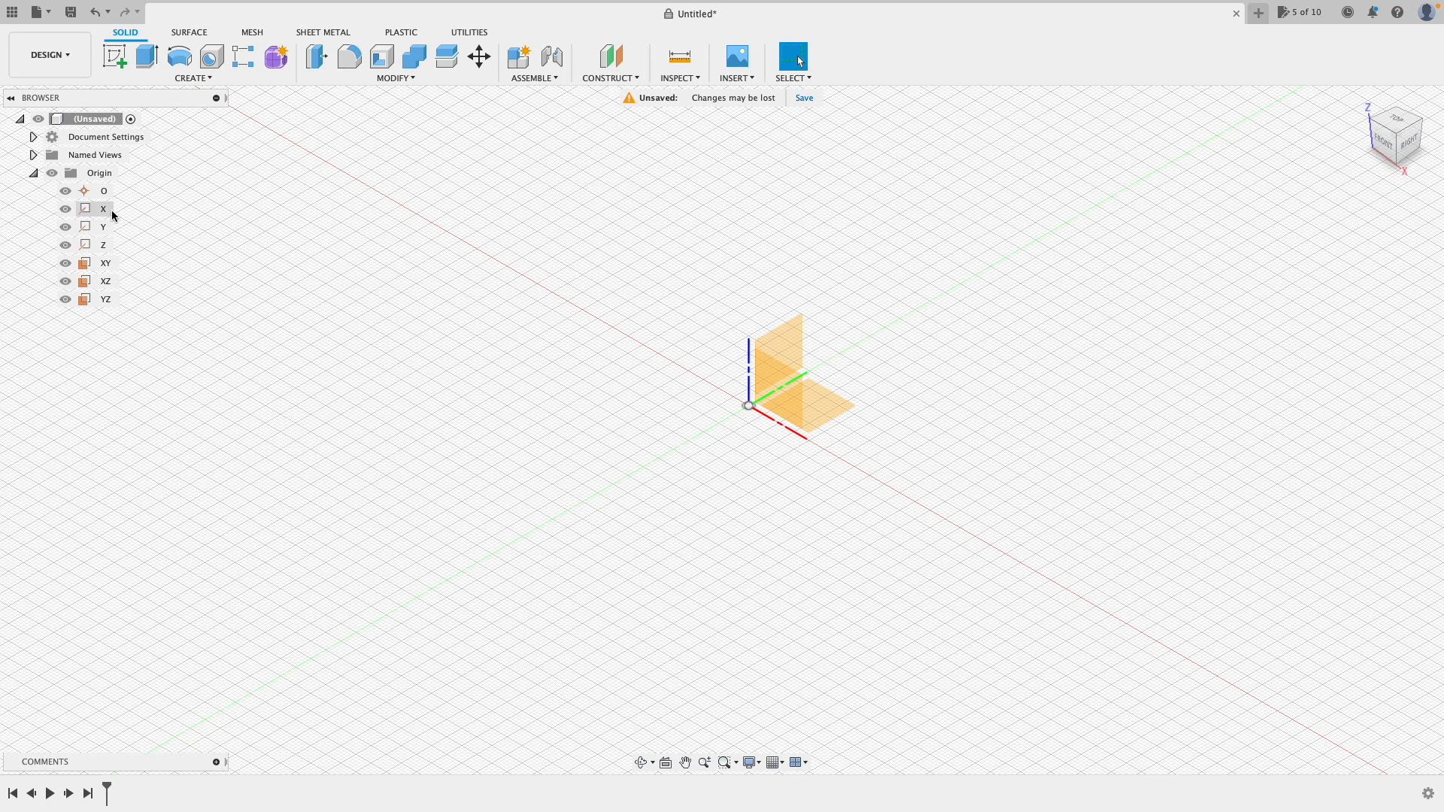
Step: Hide the XY plane, the origin axes and the remaining origin geometry in the Browser
click(65, 263)
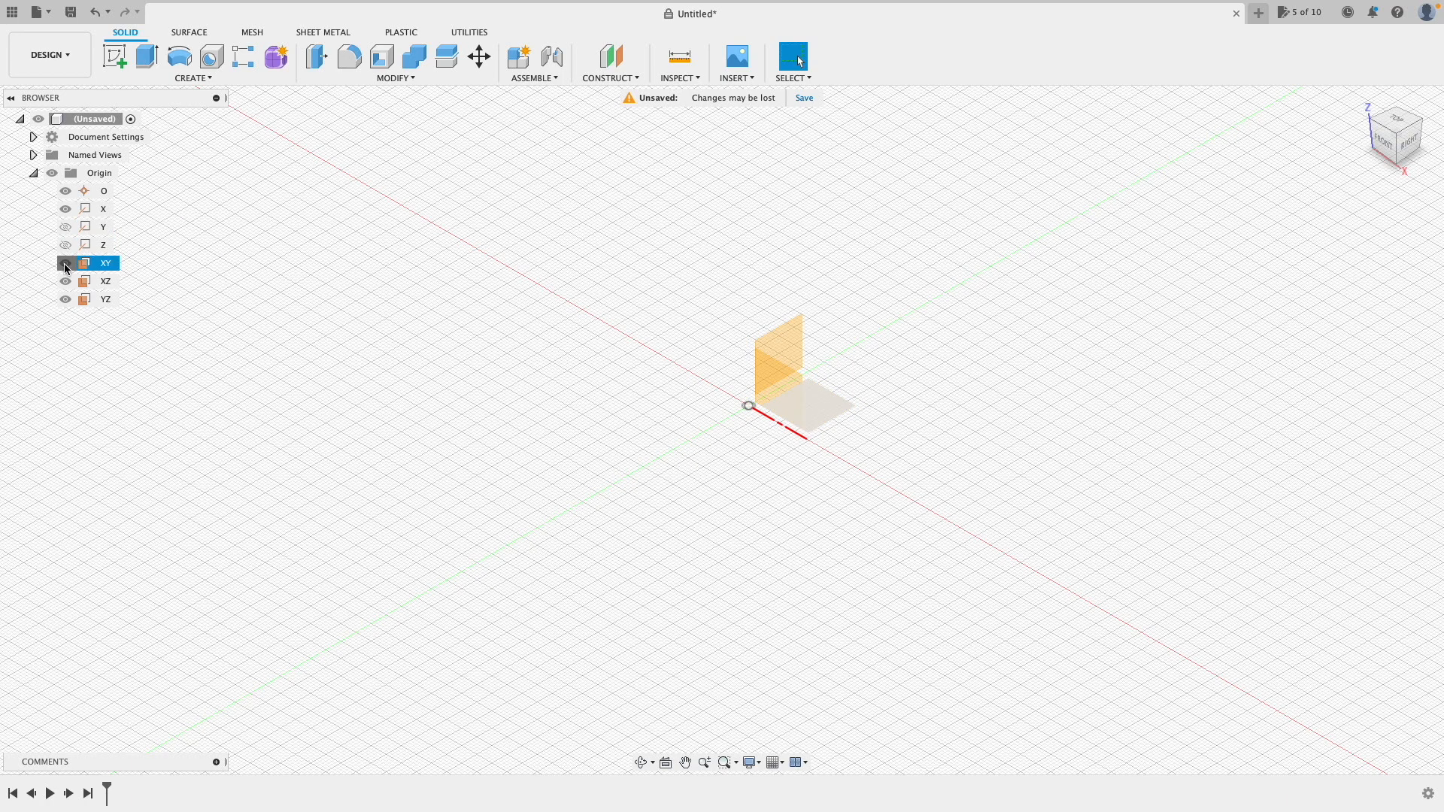
click(66, 245)
click(66, 227)
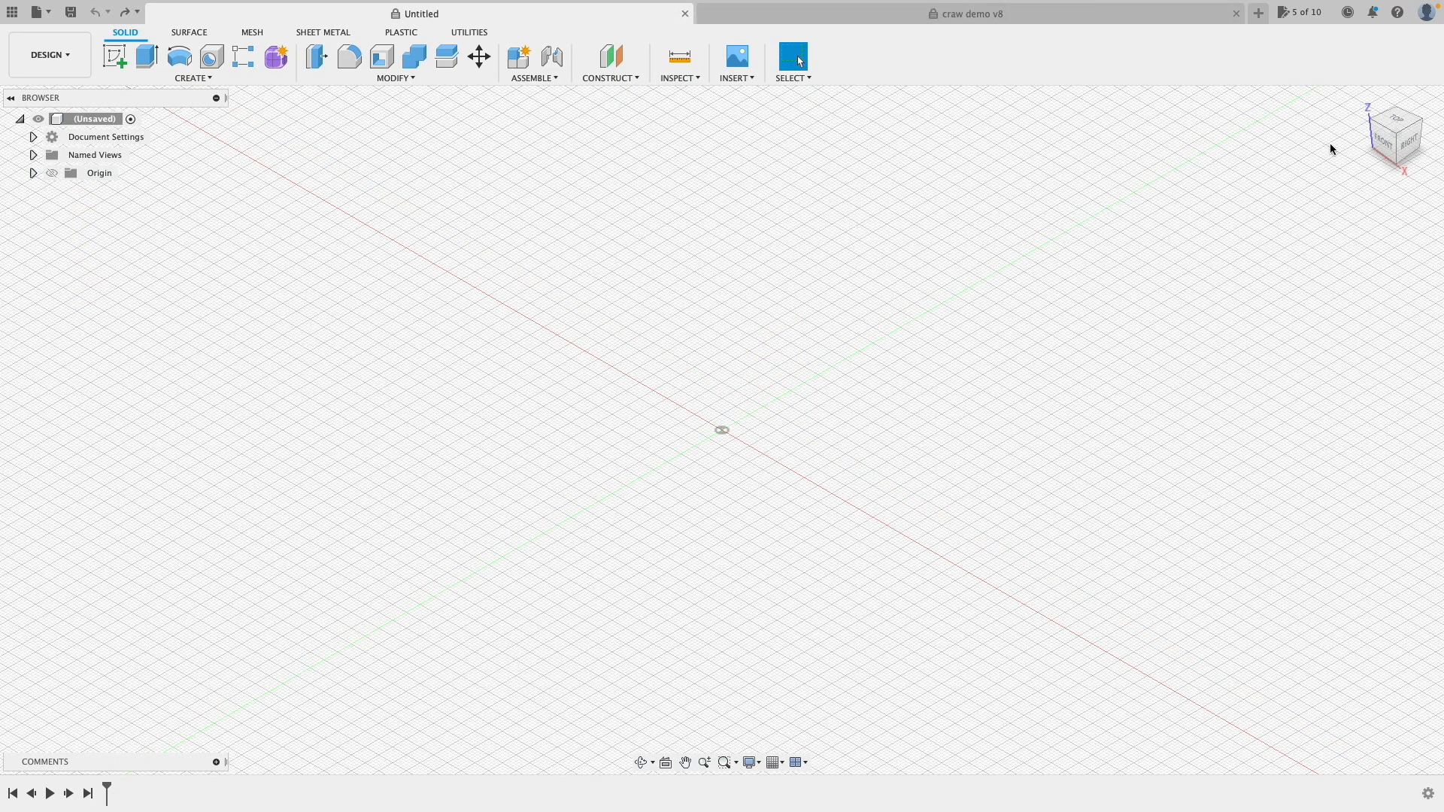
Step: Switch to the craw demo v8 design and view the crayfish from the front, top and home positions
click(1039, 13)
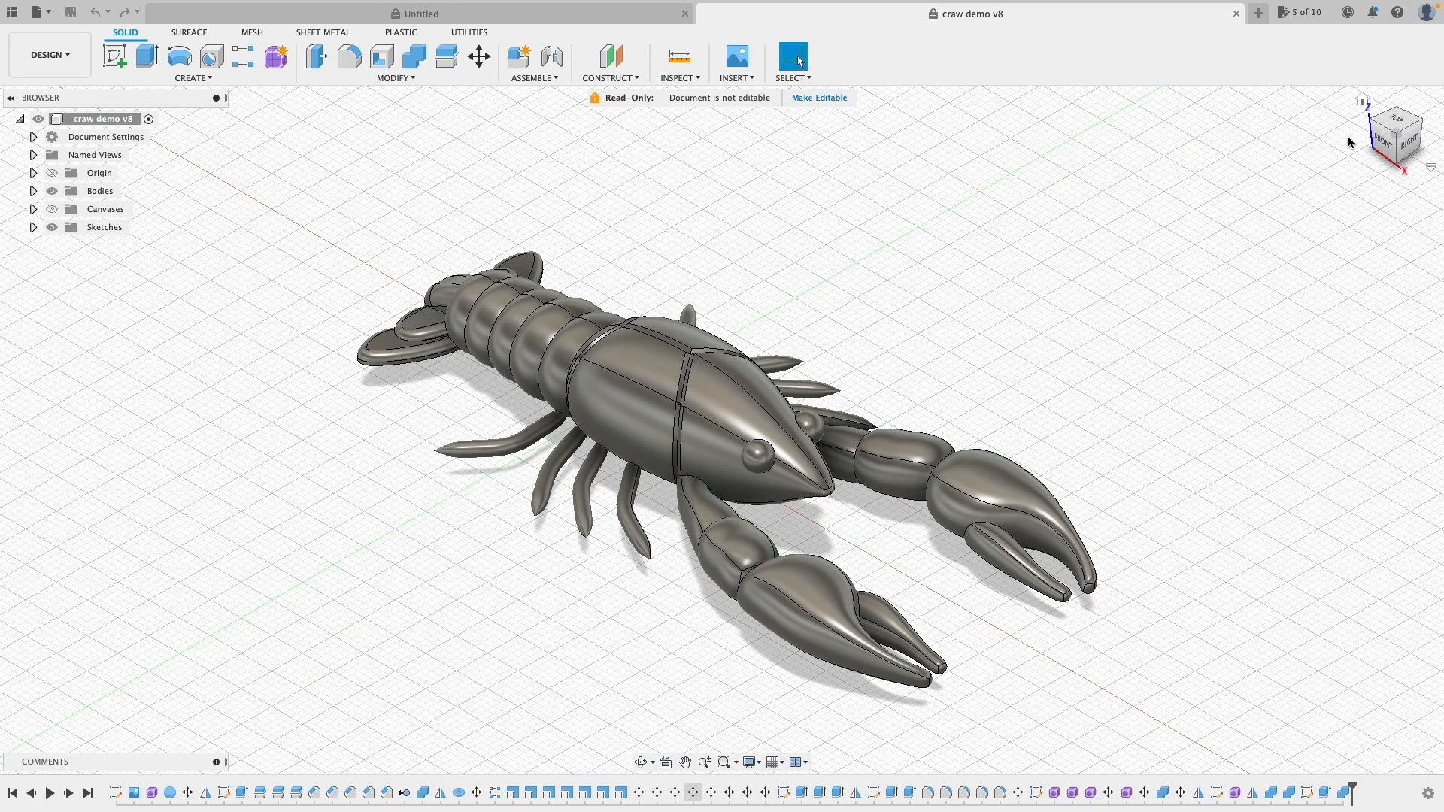
mouse_move(1401, 145)
mouse_down()
mouse_move(1334, 159)
mouse_move(1365, 162)
mouse_move(1386, 140)
mouse_up()
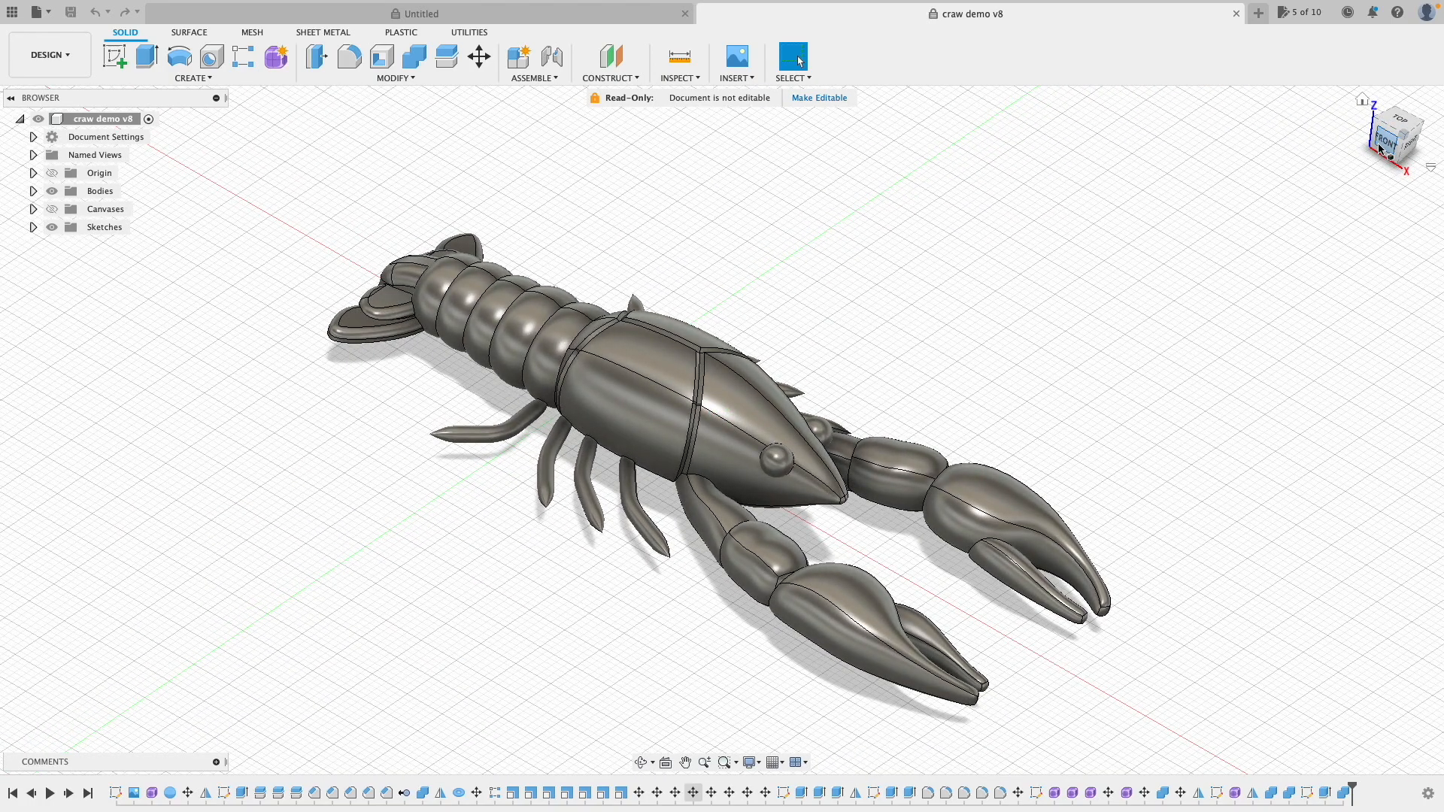
click(1389, 145)
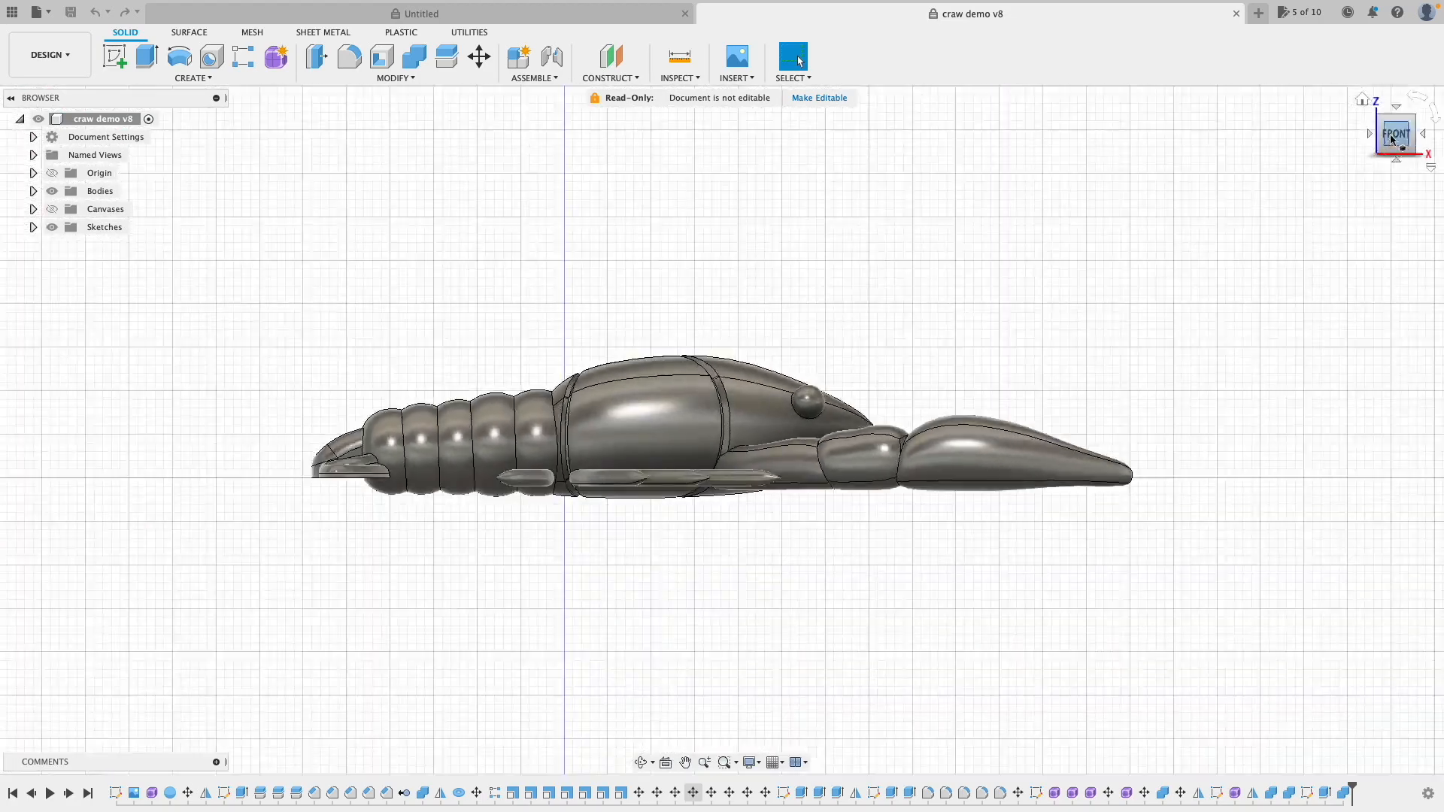
drag(1398, 124, 1391, 194)
click(1396, 128)
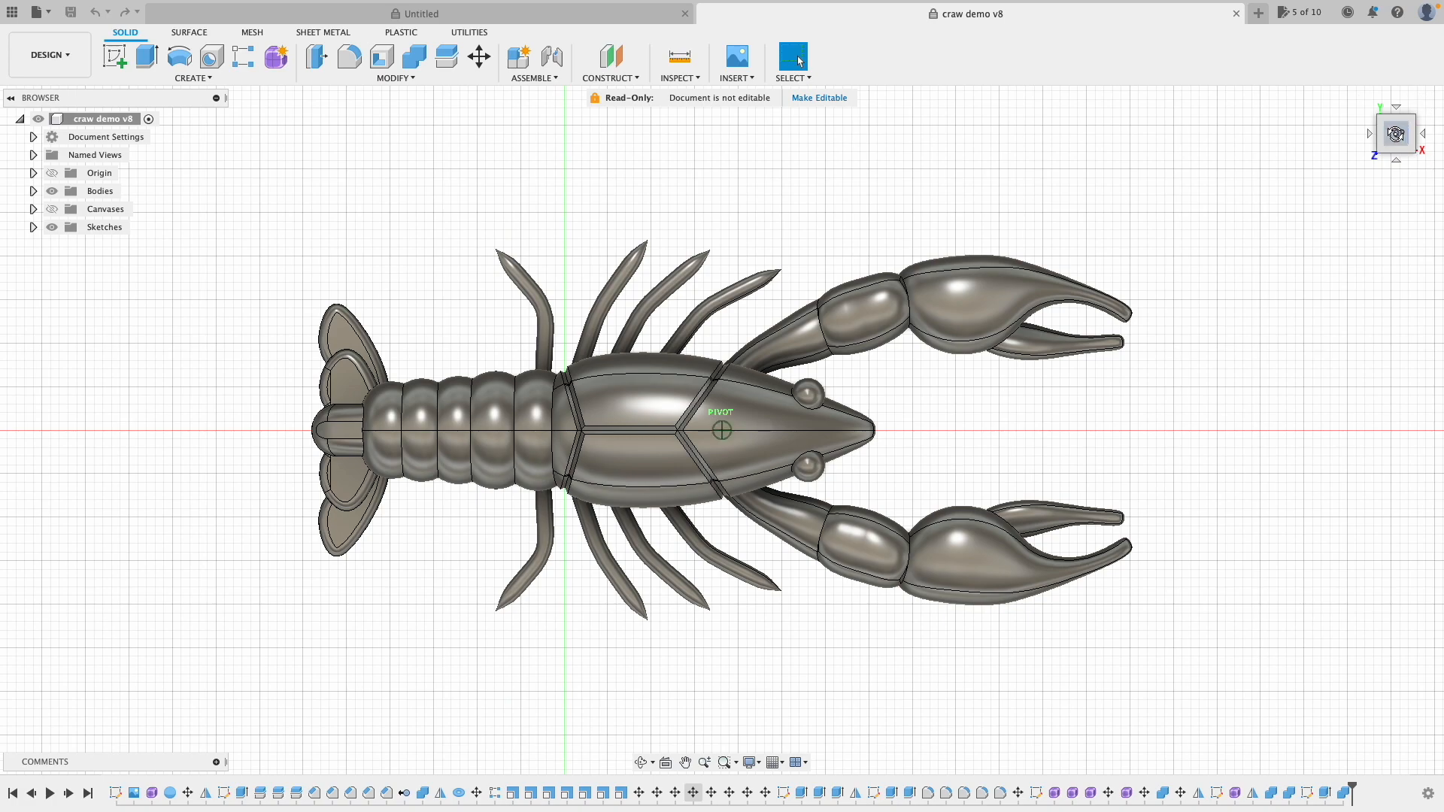
drag(1396, 134, 1369, 114)
click(1364, 100)
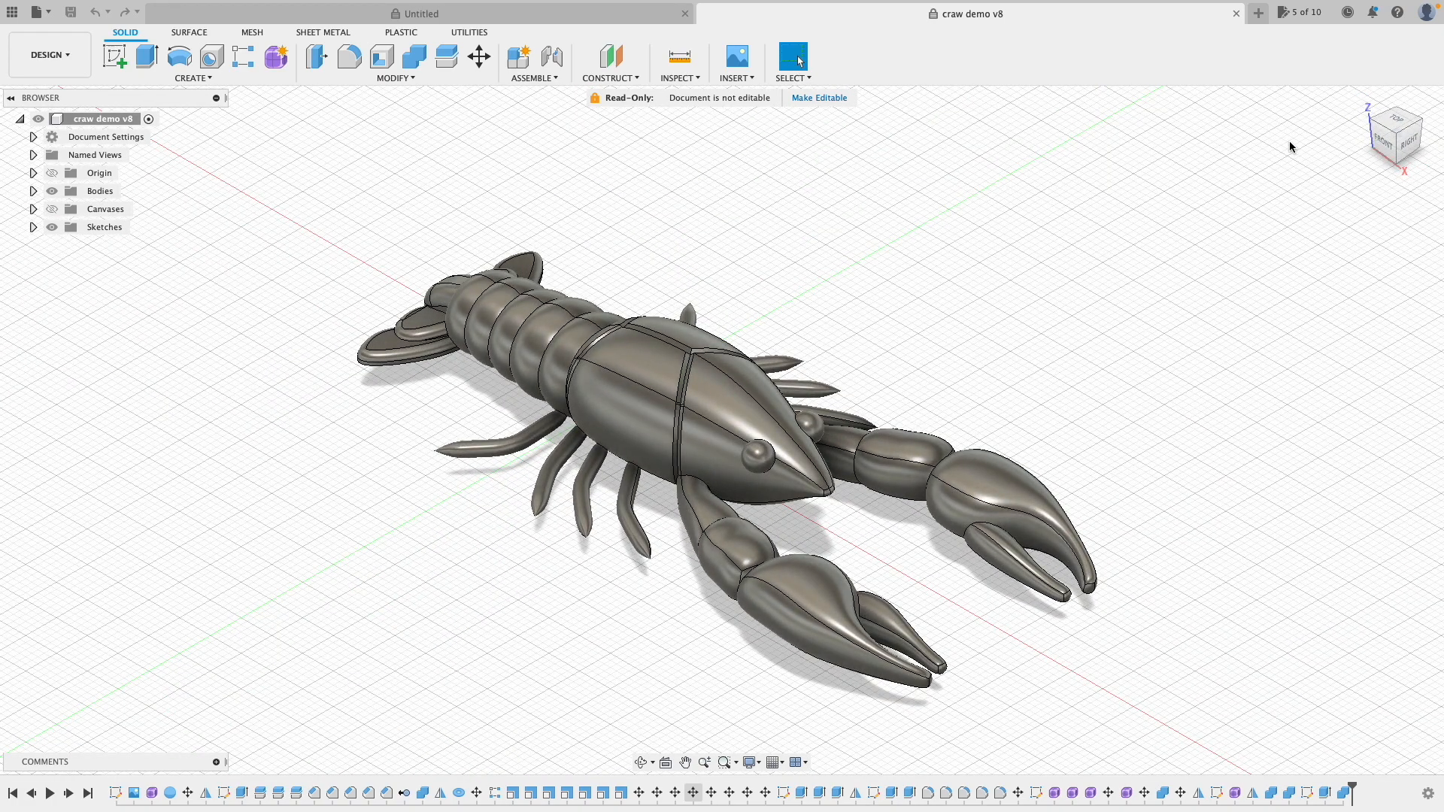
Step: View the crayfish from the top-front edge, a back corner and underneath, then orbit it freely
click(1381, 128)
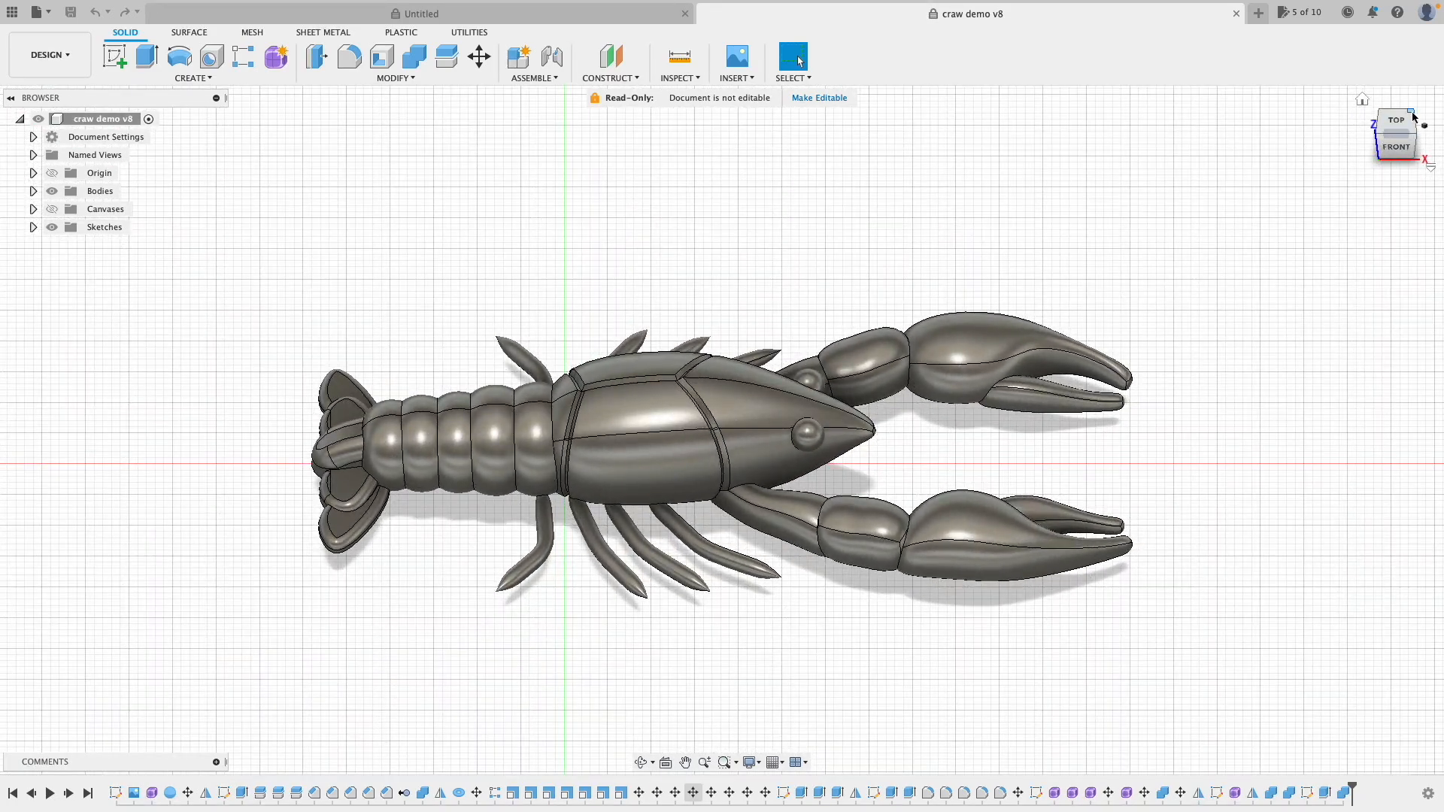
click(1414, 116)
click(1395, 162)
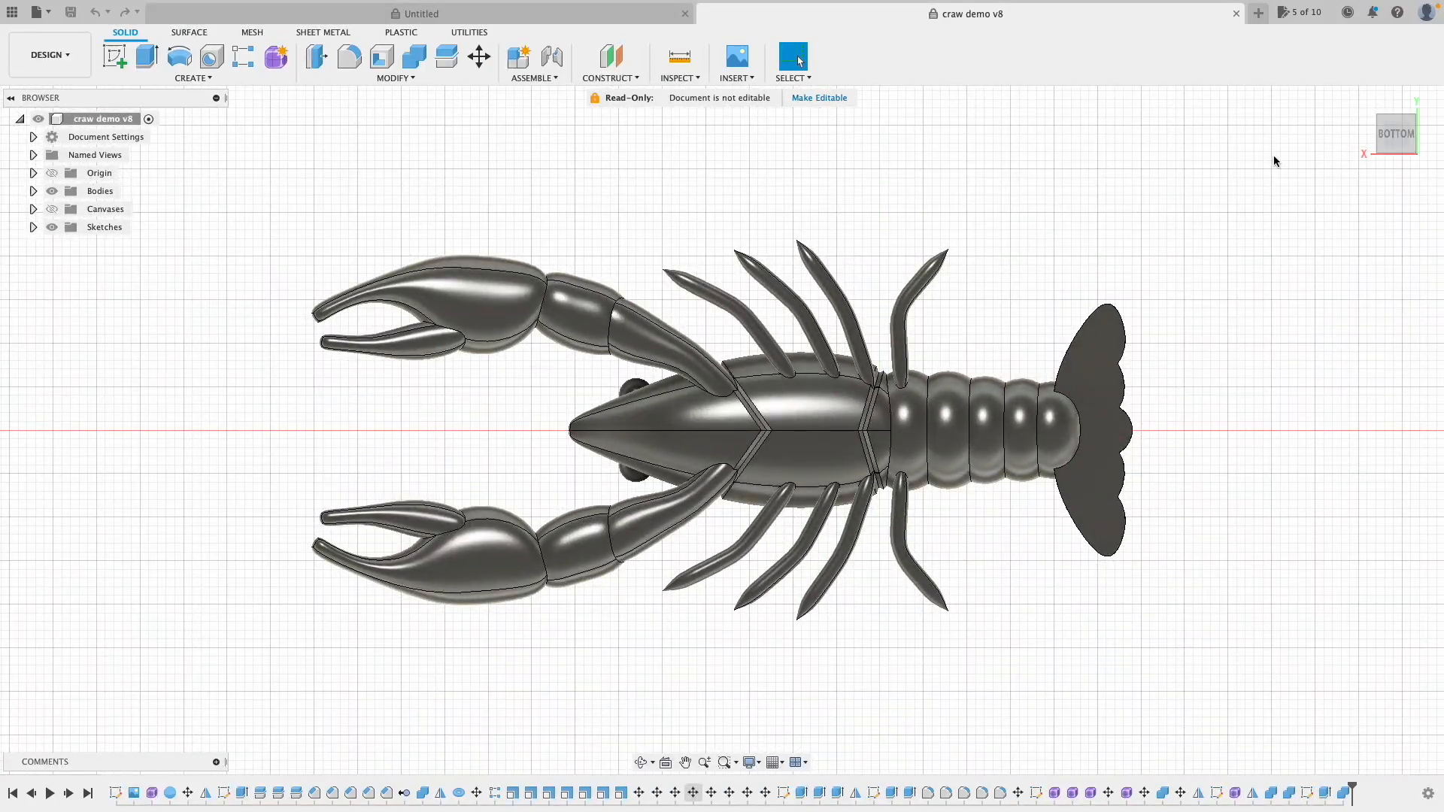
click(638, 762)
drag(625, 464, 825, 457)
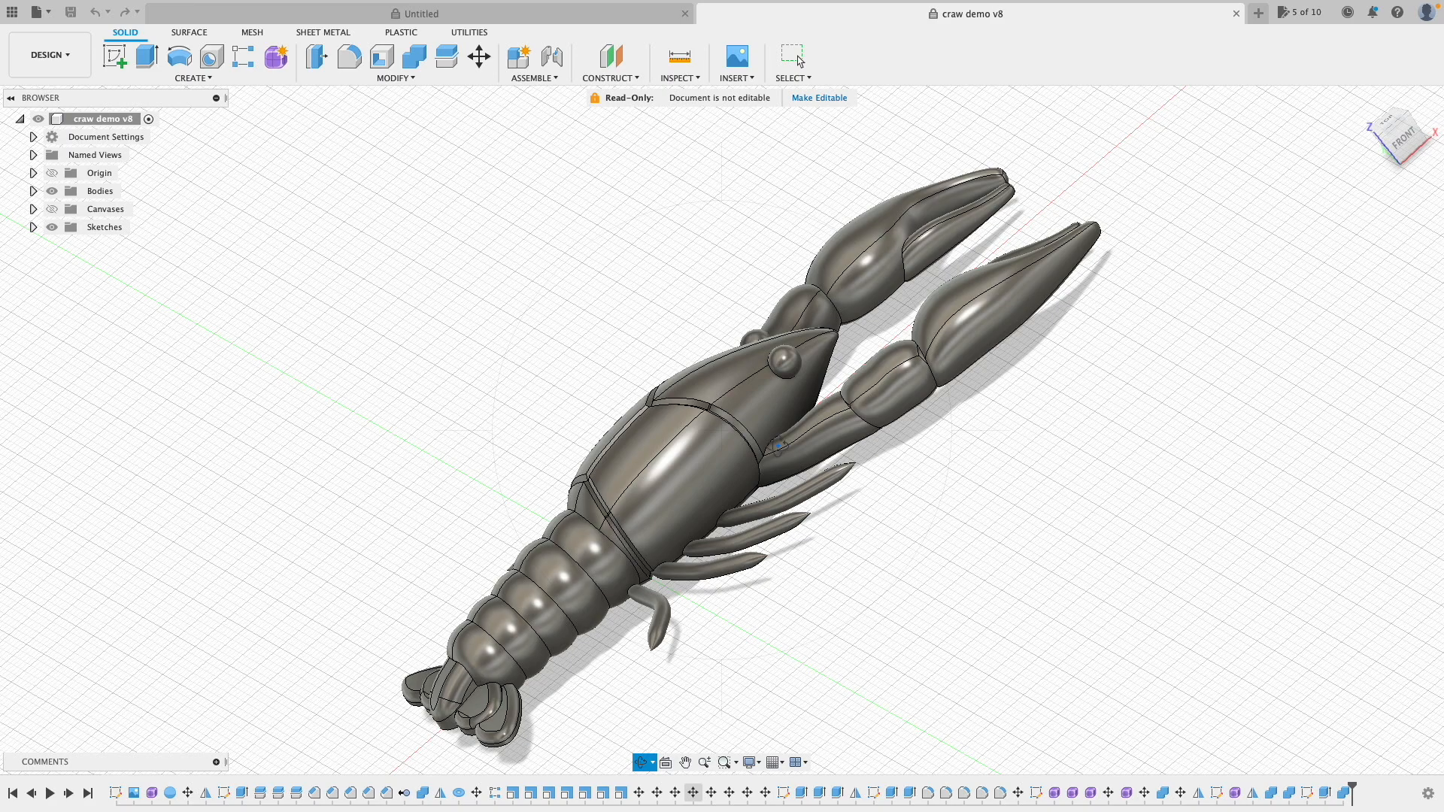
Step: Pan the crayfish left, zoom in and out, then reset to the home view
click(798, 60)
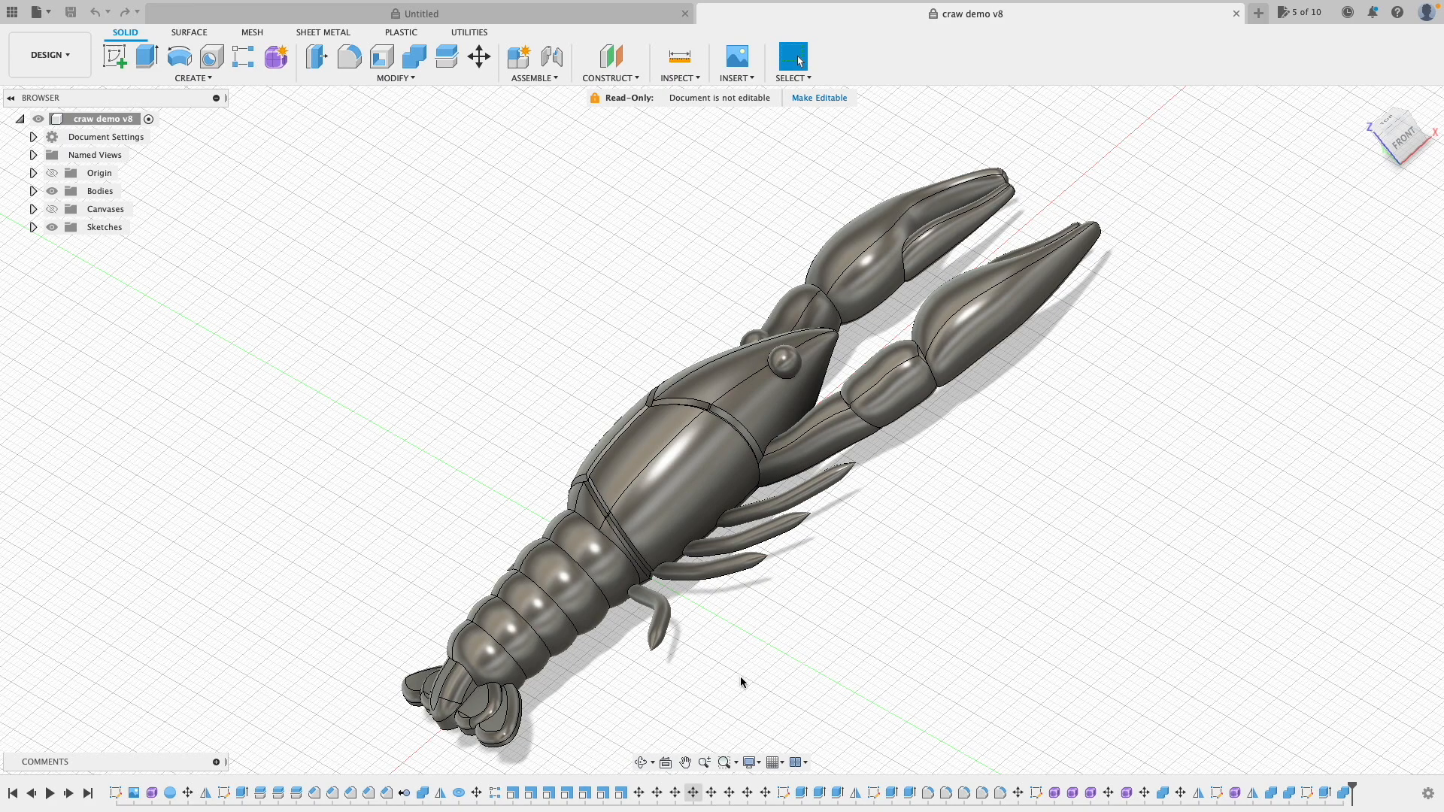
click(684, 760)
drag(960, 522, 1009, 498)
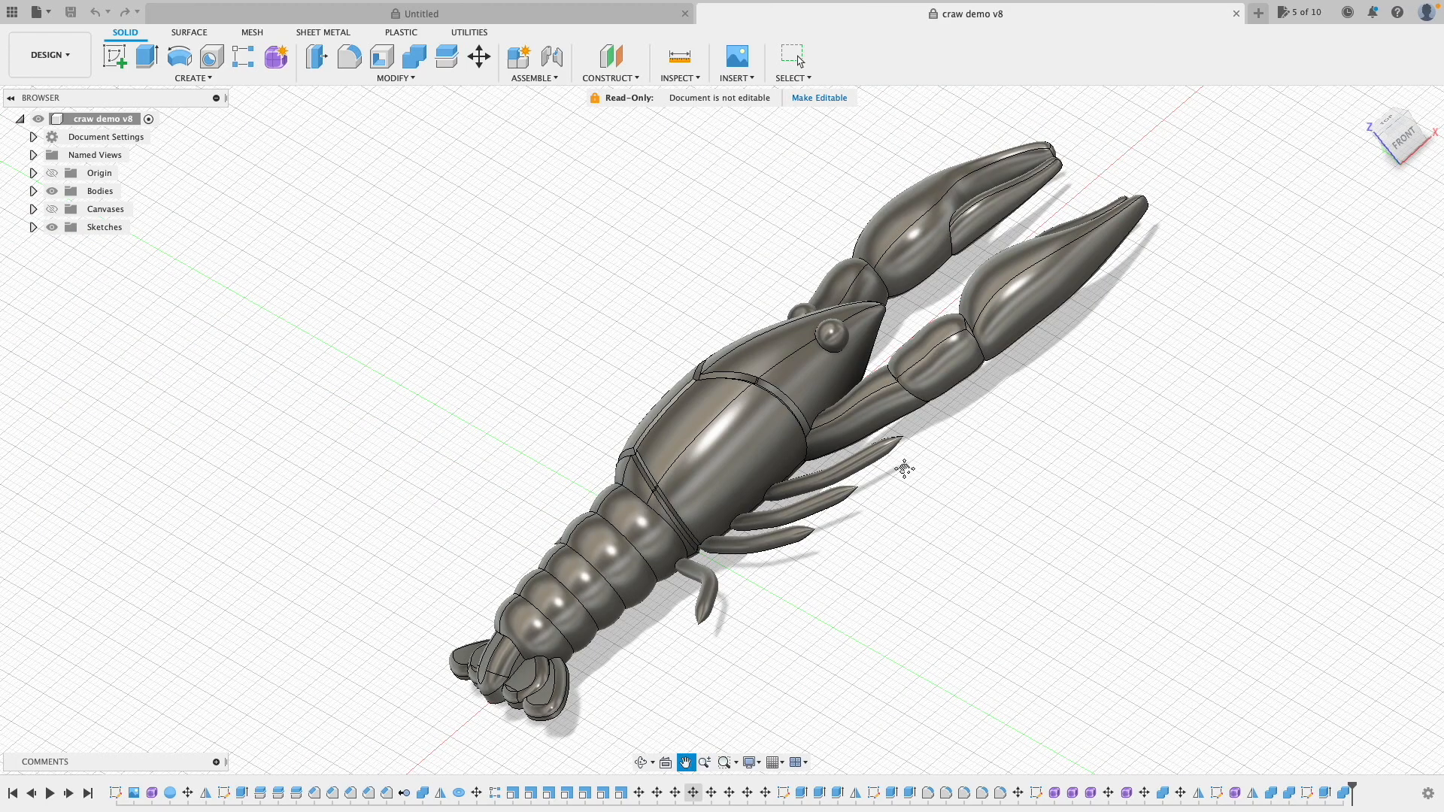
scroll(904, 469, up, 2)
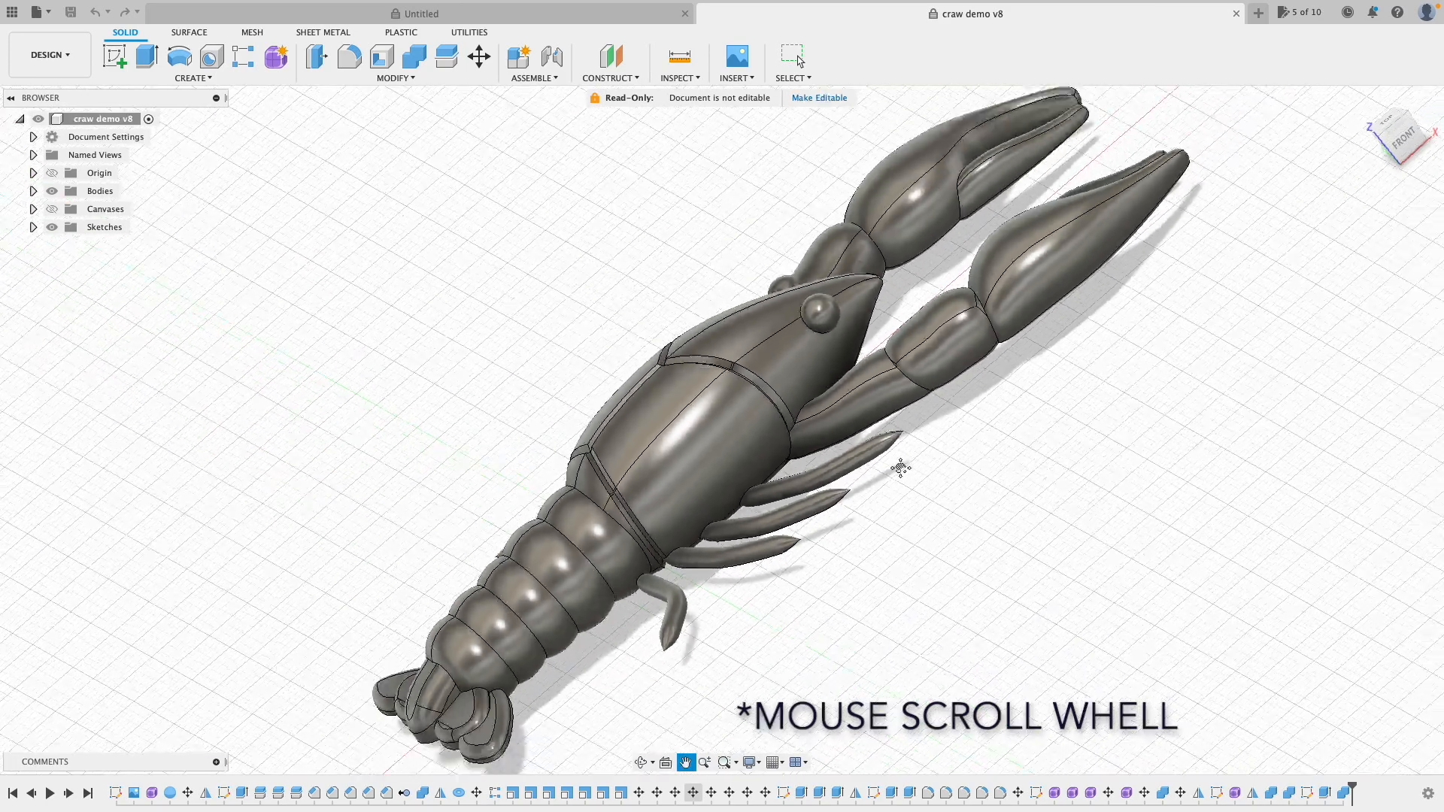
scroll(901, 468, down, 3)
scroll(901, 469, up, 2)
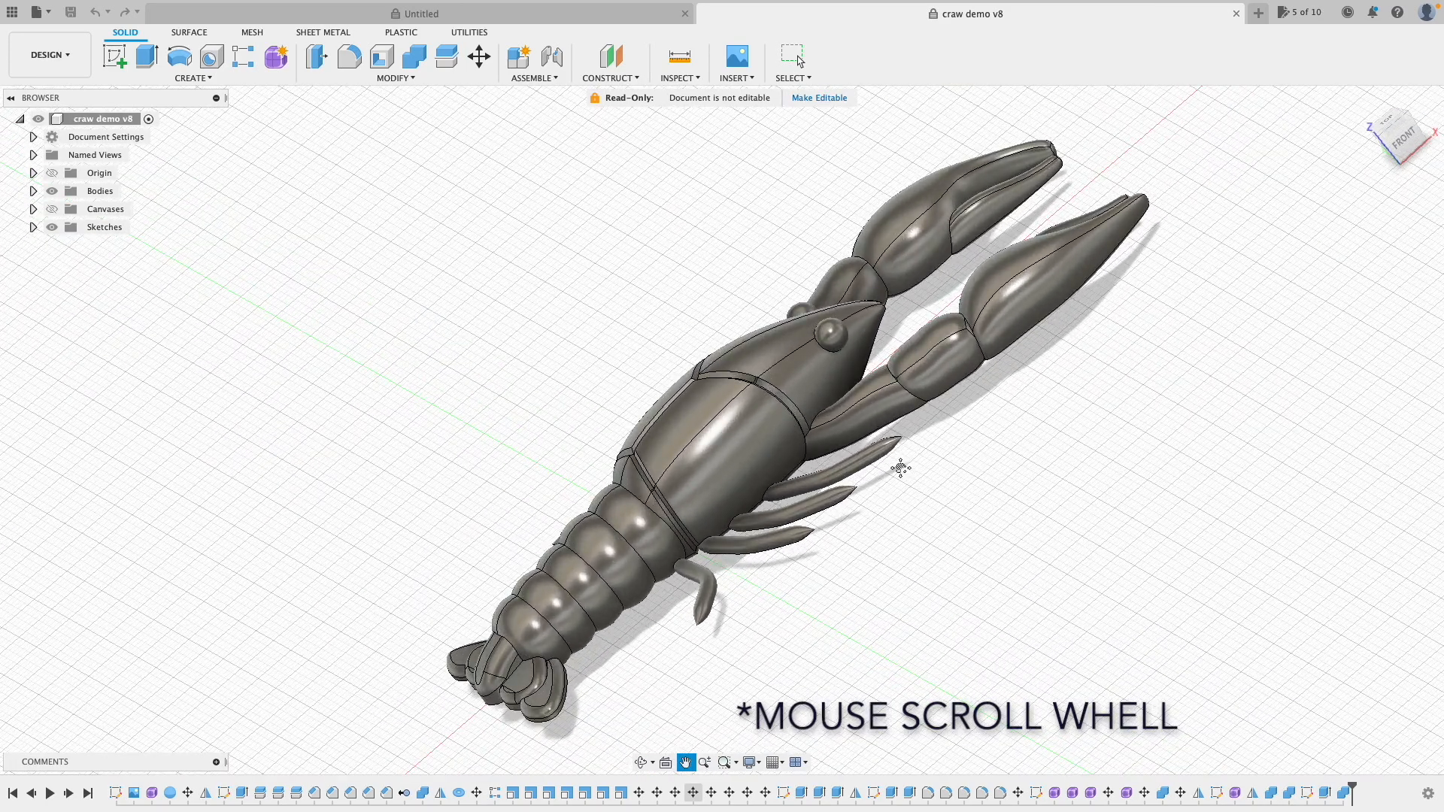
key(Escape)
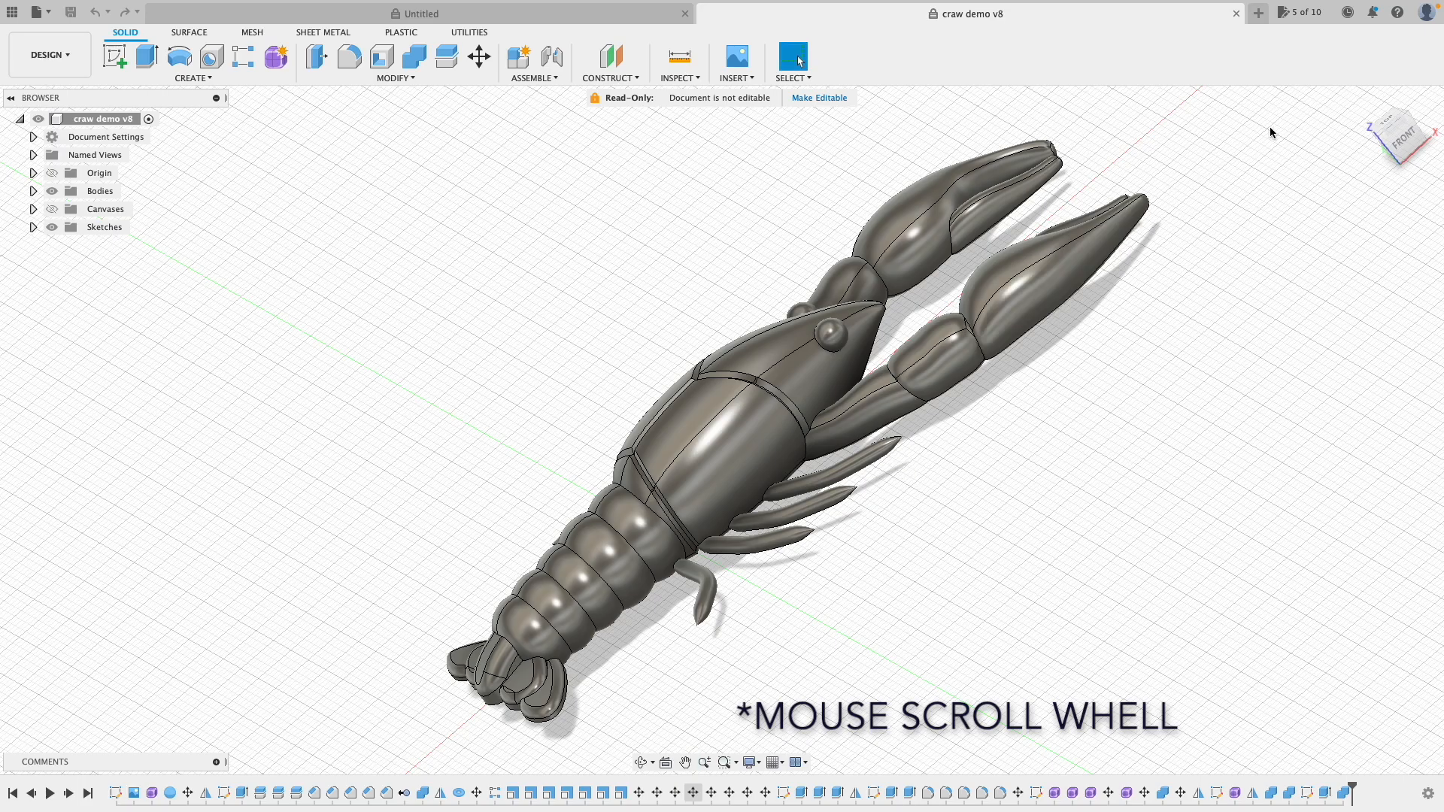
click(1363, 101)
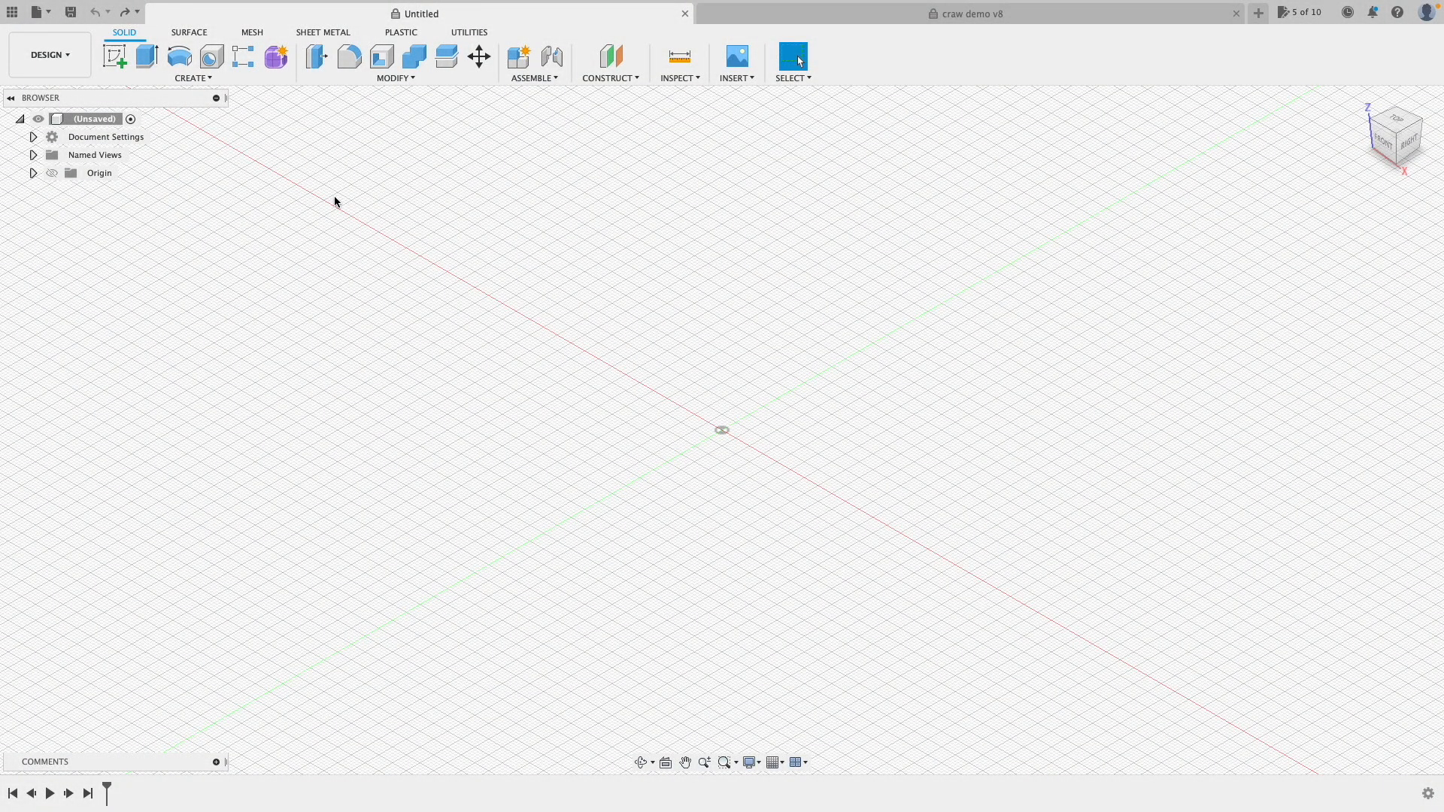
Step: Start a new sketch on the horizontal XY origin plane
click(114, 61)
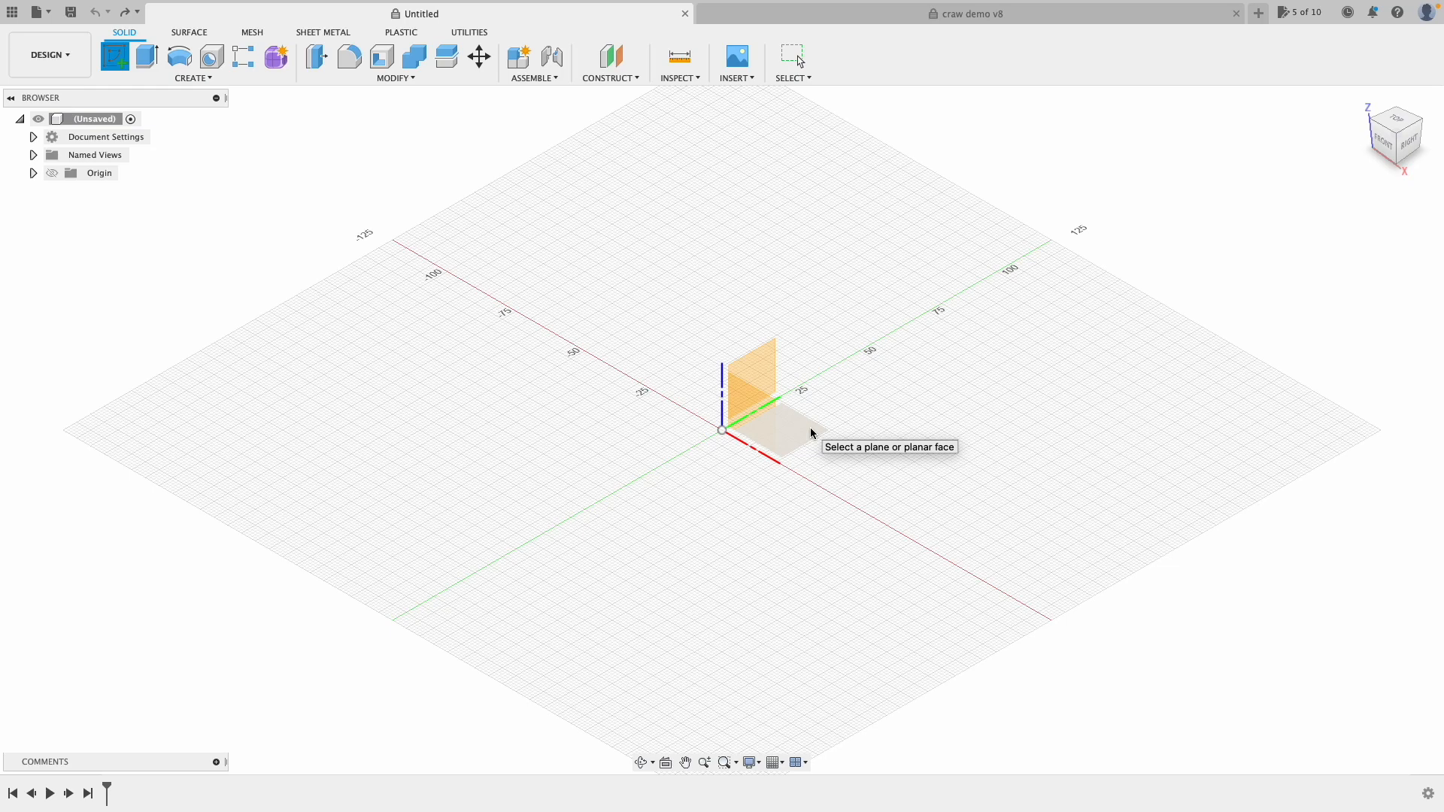
click(806, 430)
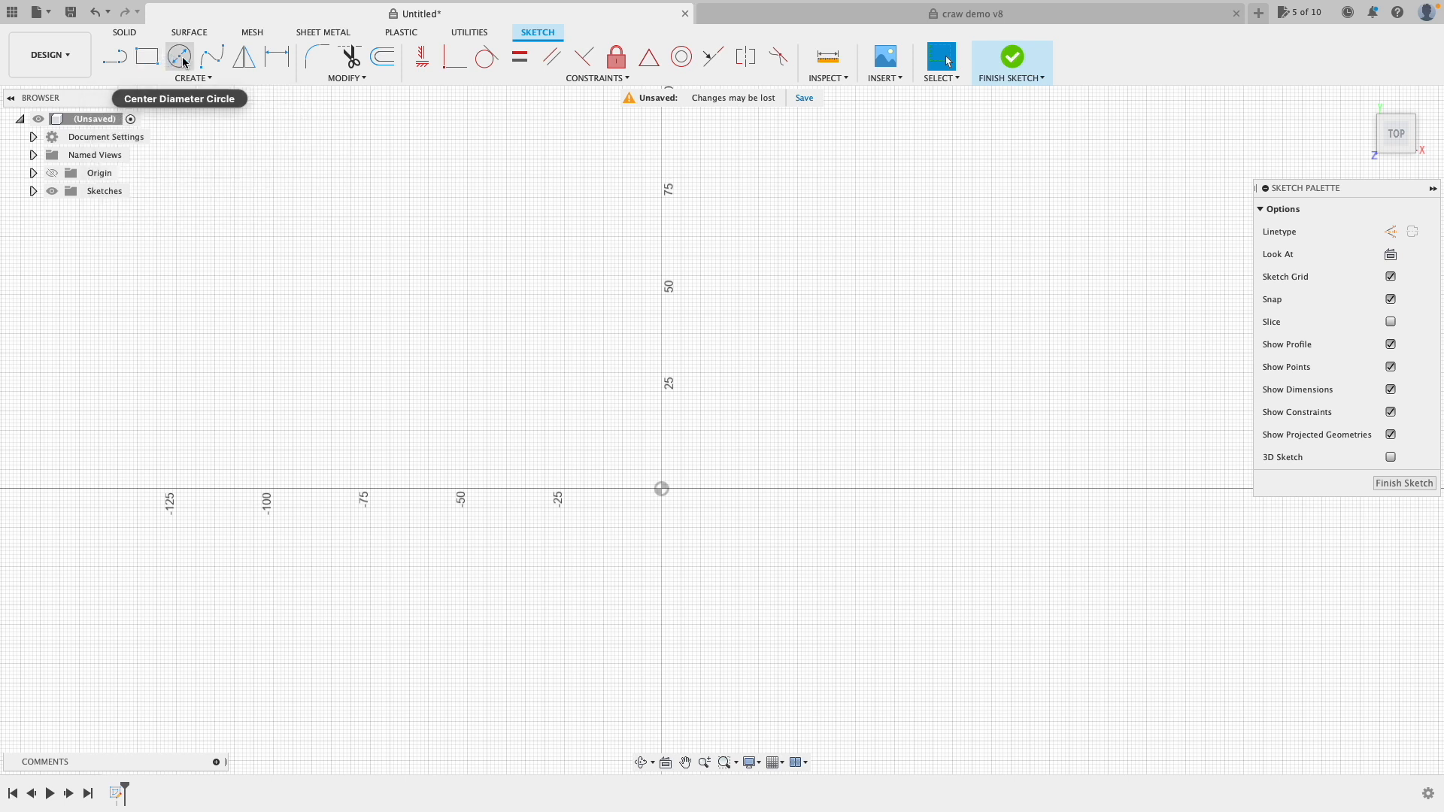
Step: Draw a six-point fit-point spline arcing from left of the origin, over the top, to below it
click(194, 78)
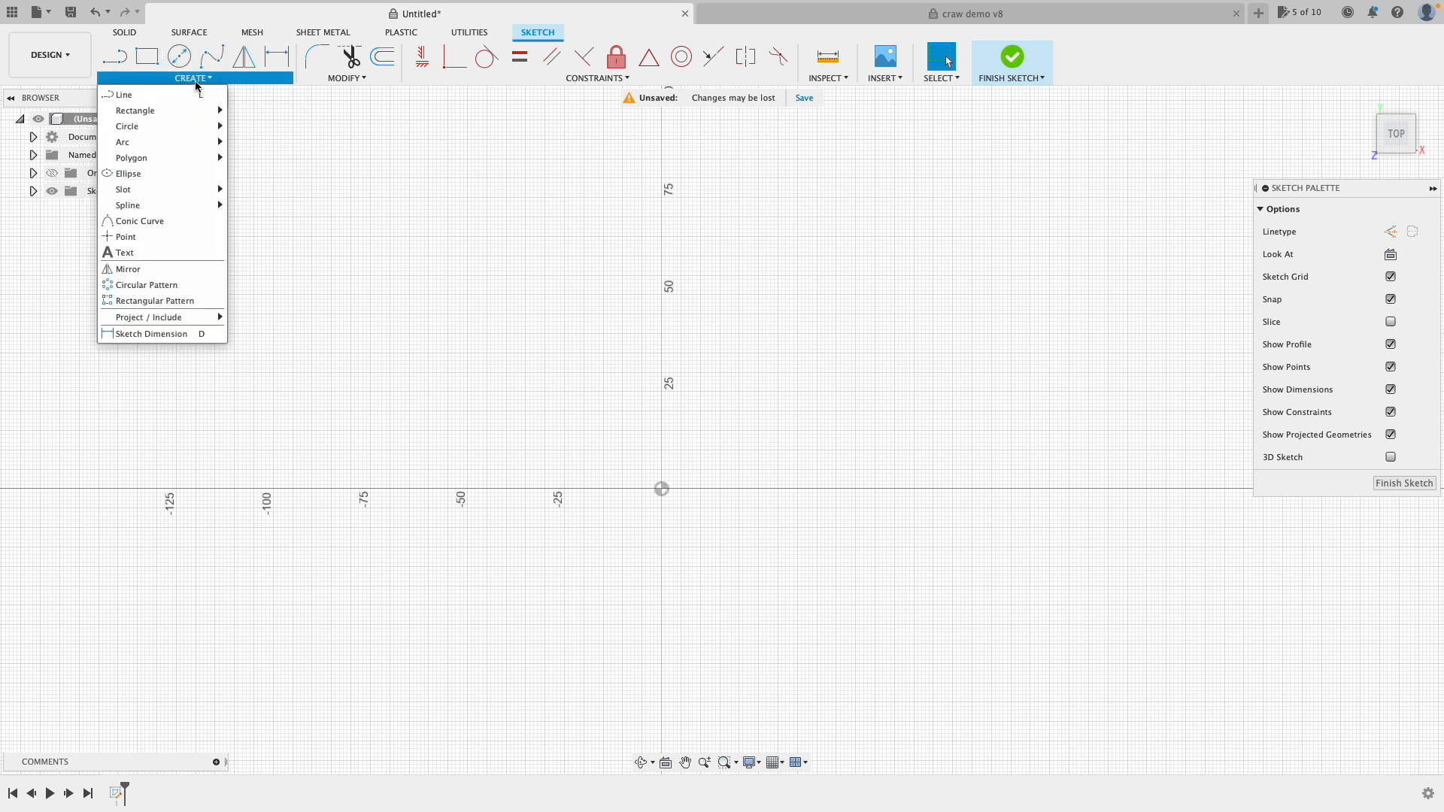
mouse_move(188, 130)
click(214, 58)
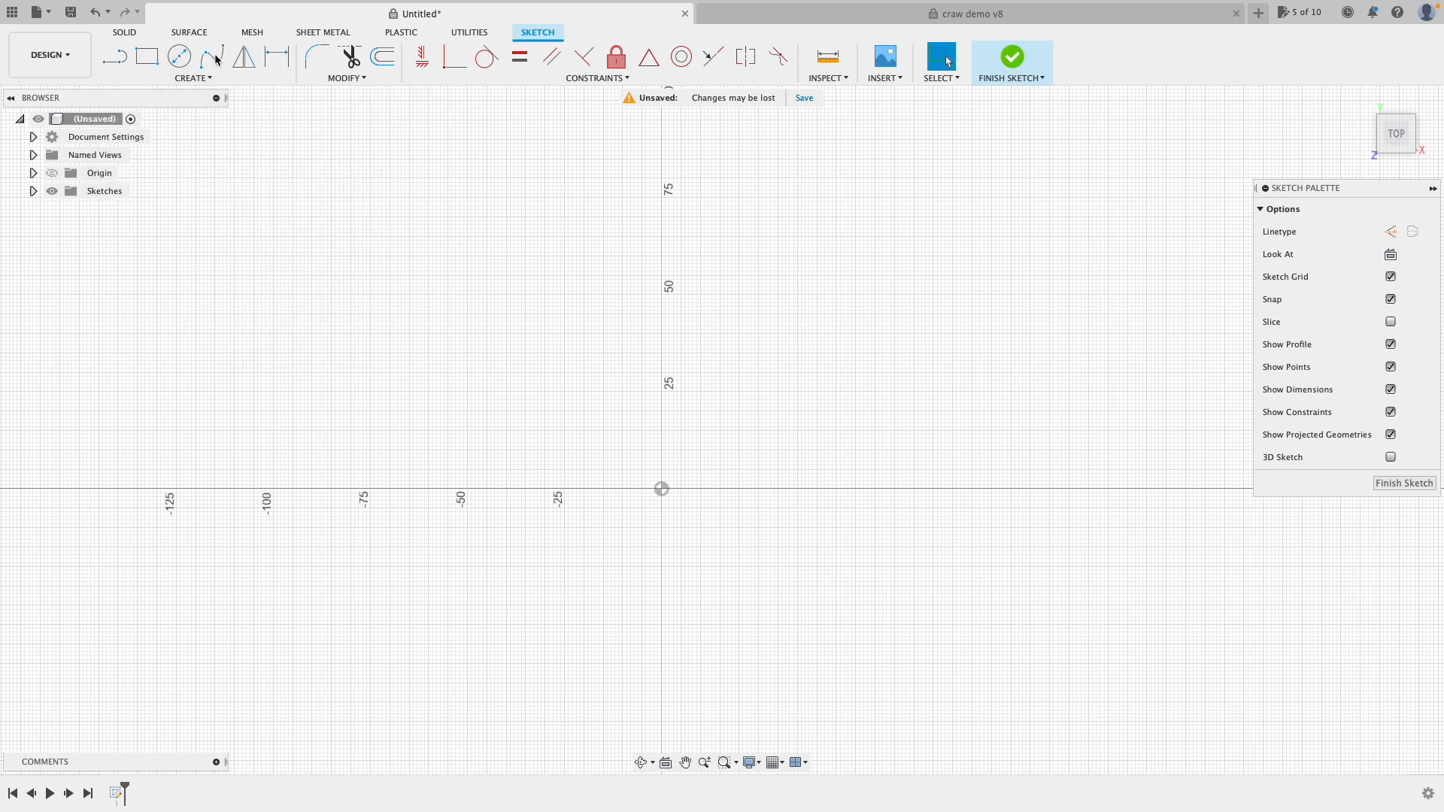
click(545, 426)
click(604, 338)
click(852, 283)
click(927, 426)
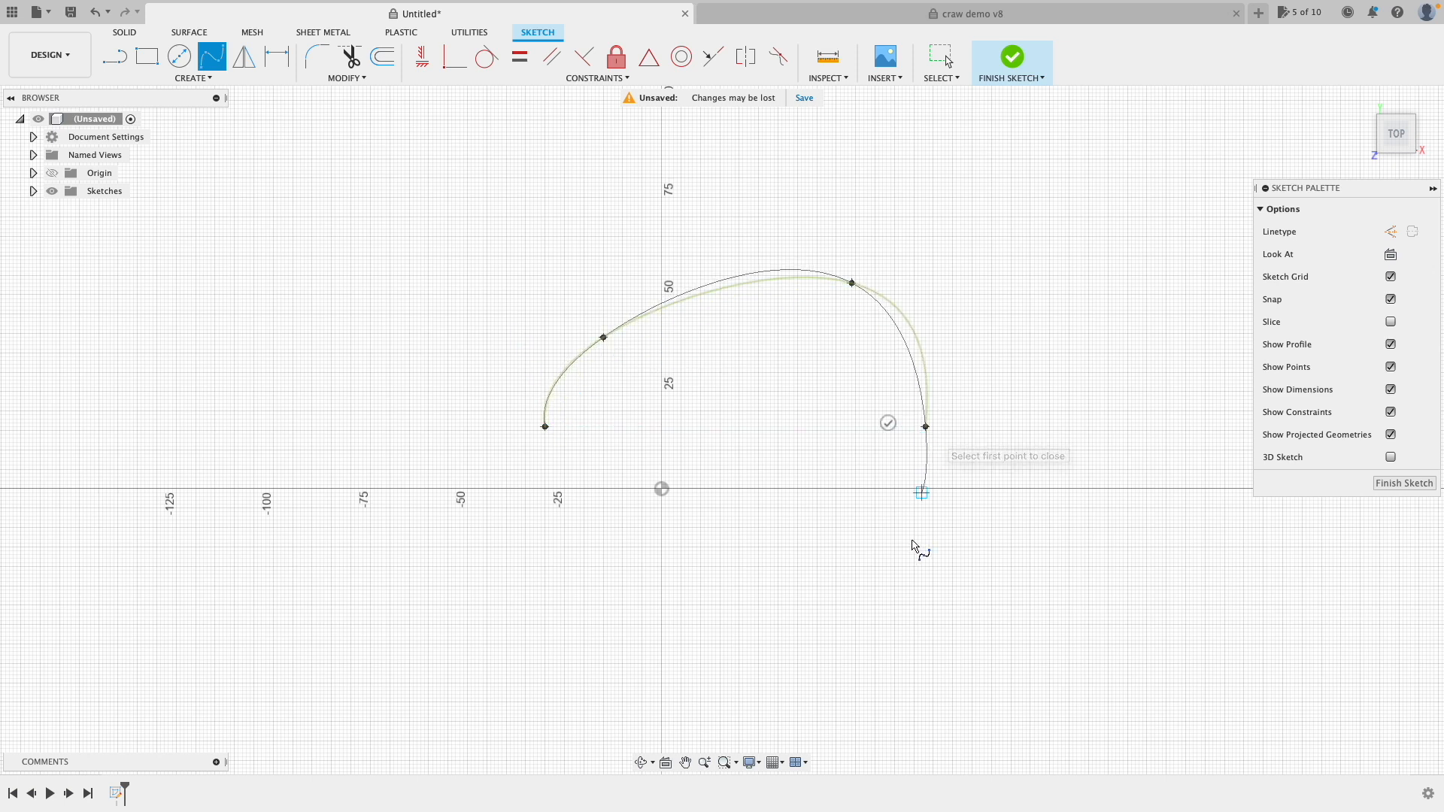
click(902, 562)
click(697, 640)
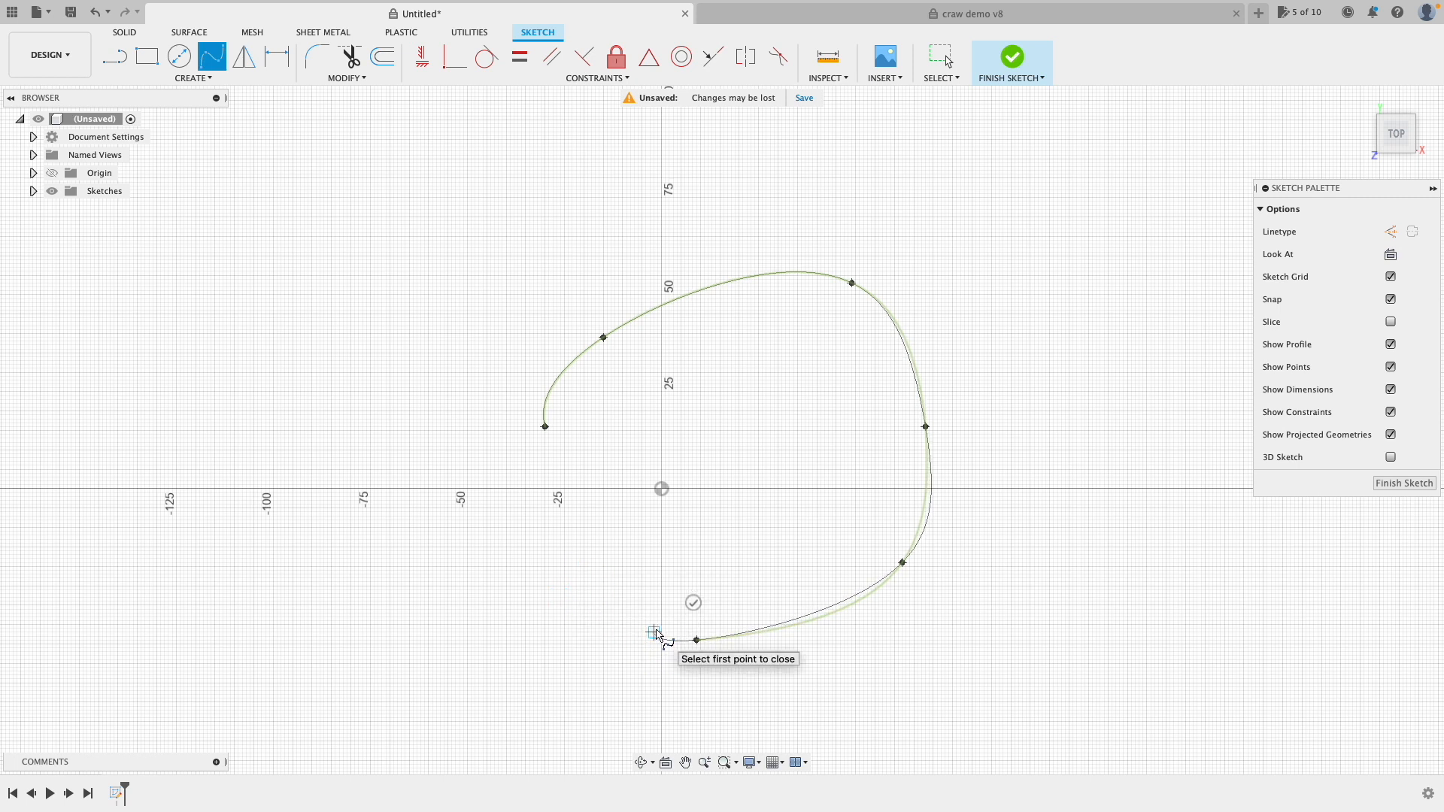
click(693, 604)
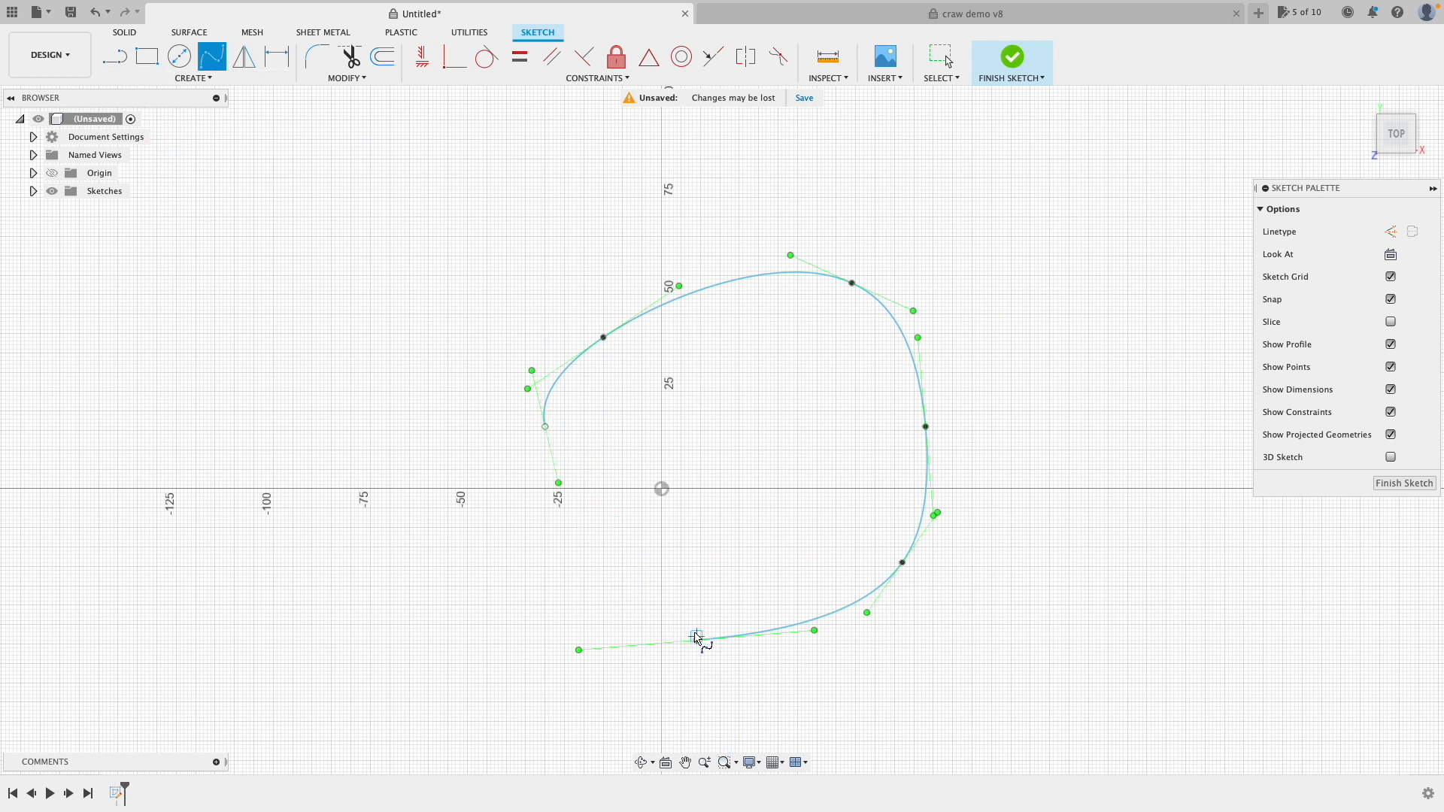
key(Escape)
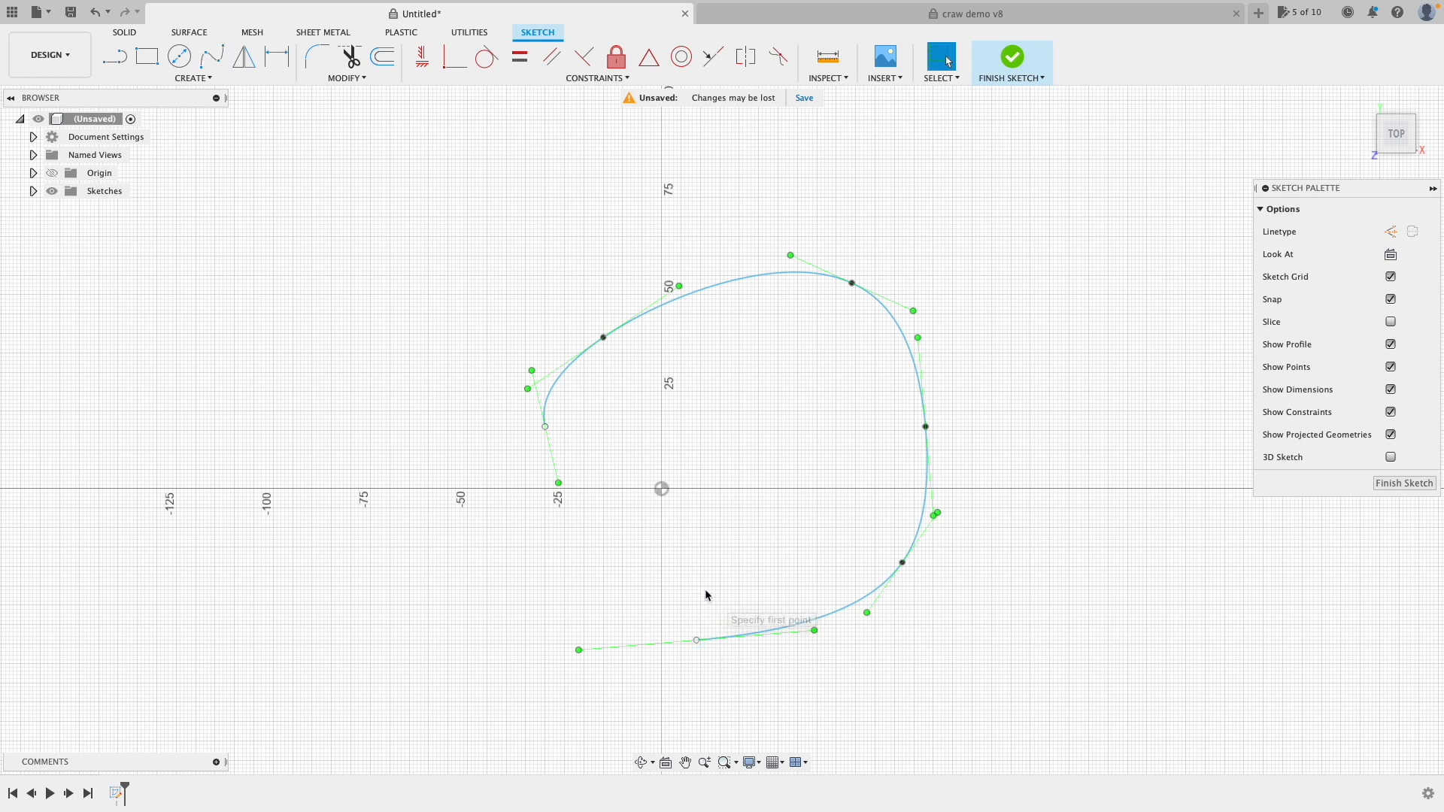
Step: Join the spline's ends to close it, then reshape it with a tangent handle and two fit points
click(696, 640)
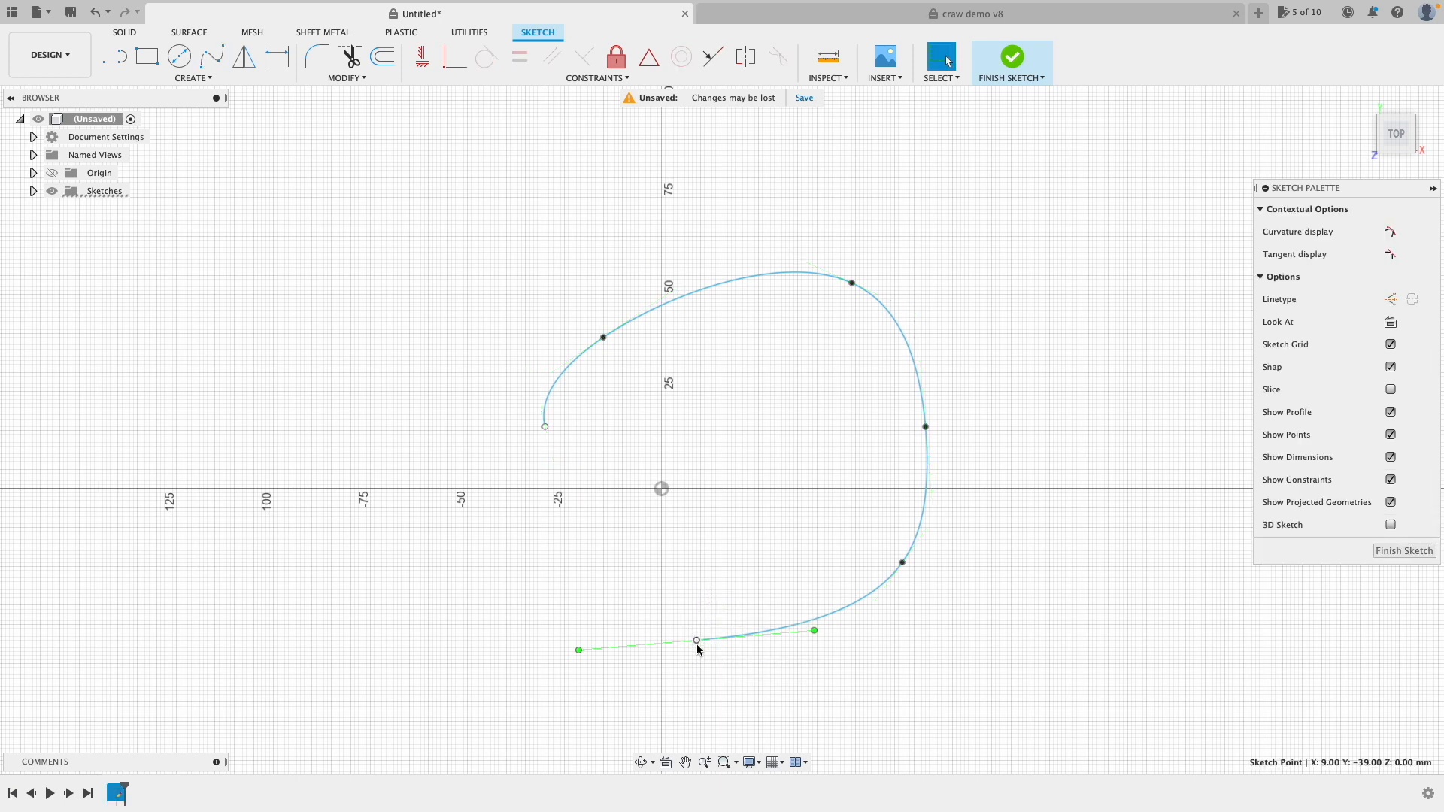
drag(696, 641, 549, 430)
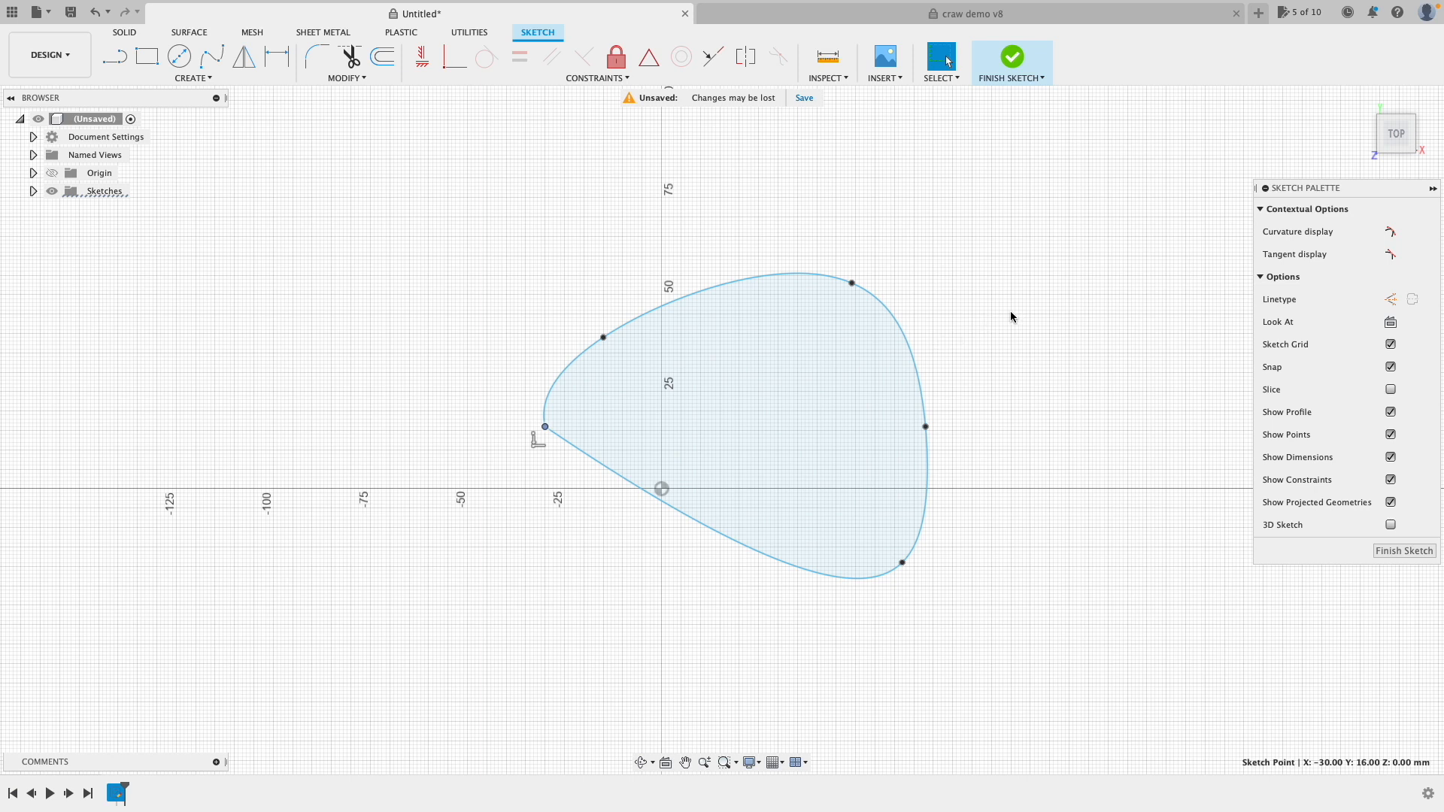
click(728, 285)
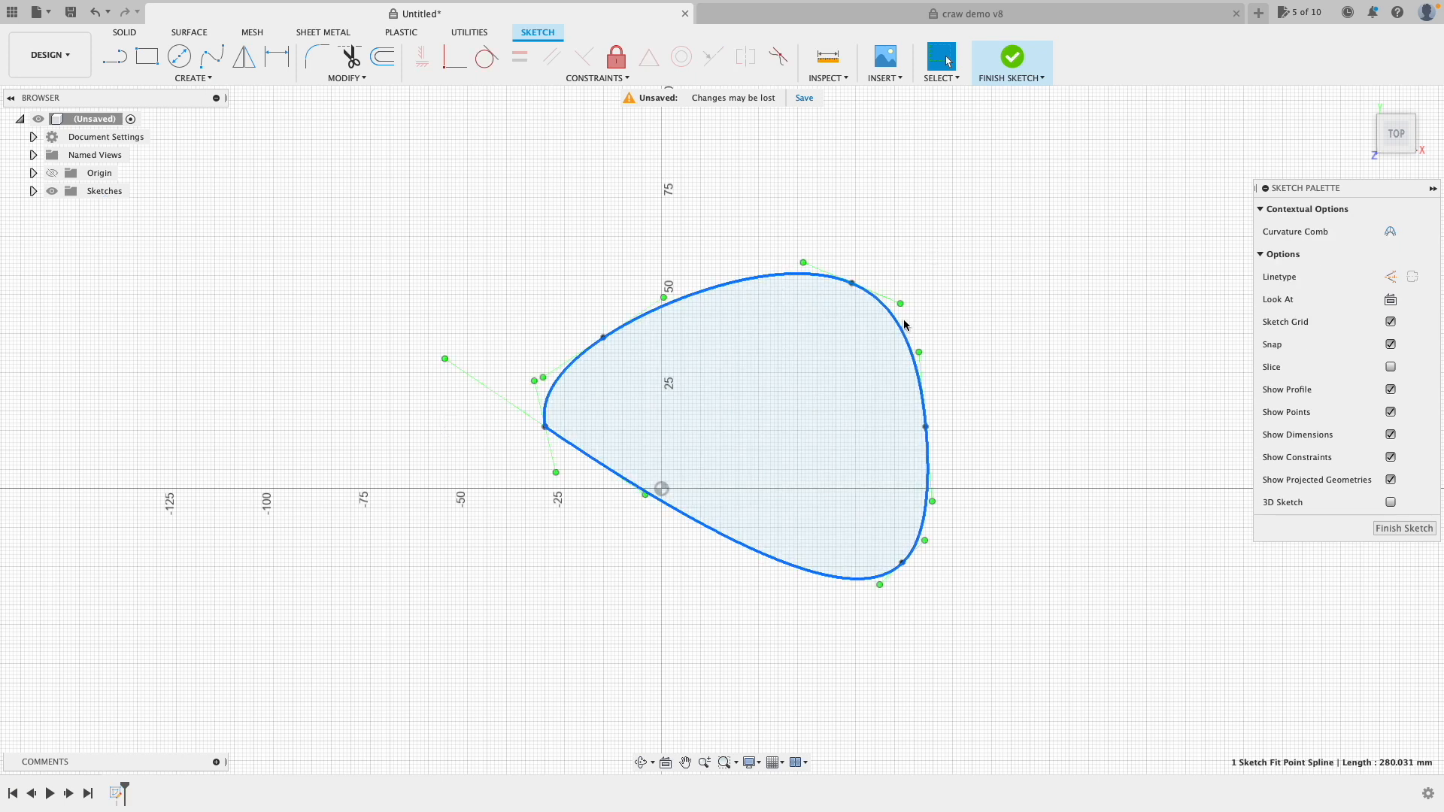
drag(902, 303, 983, 325)
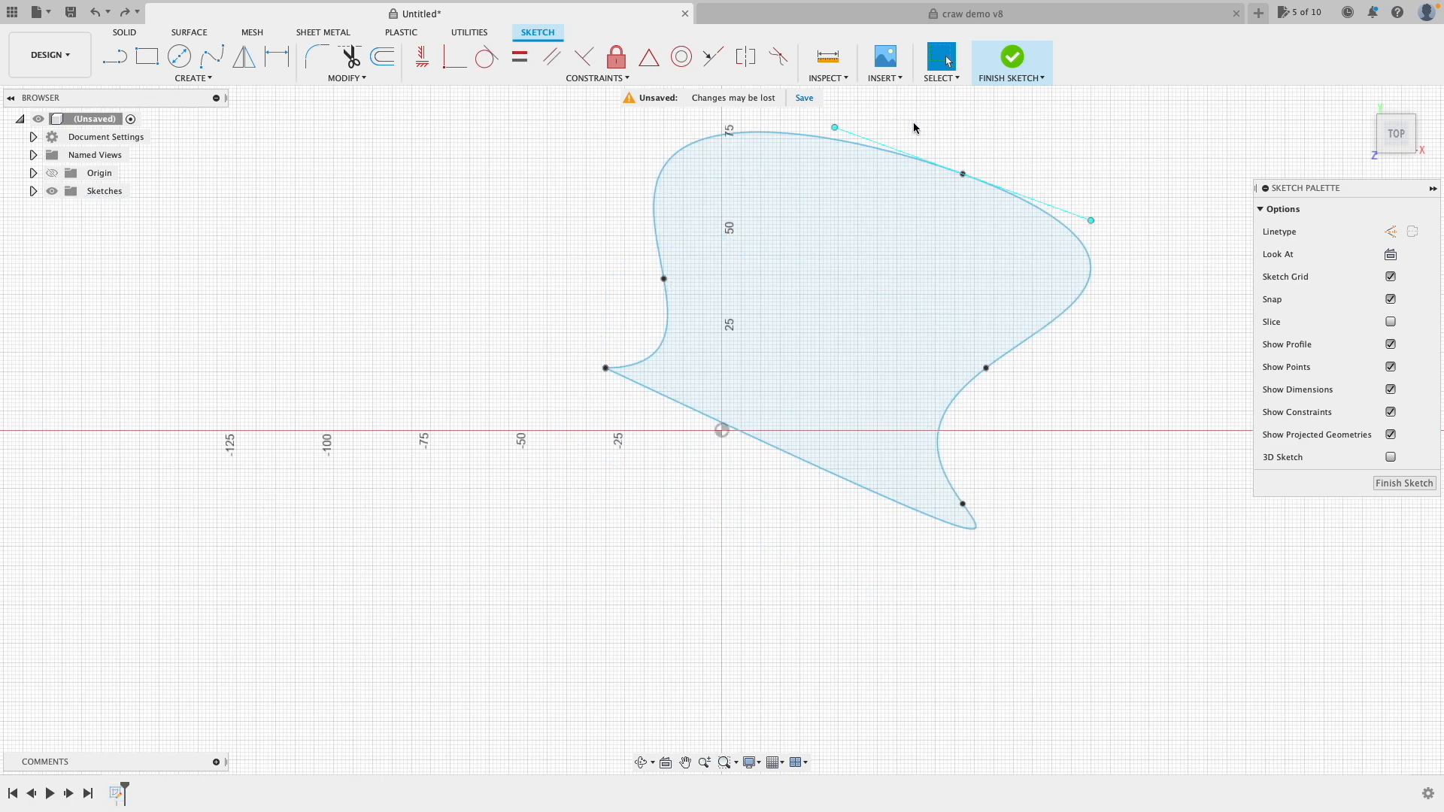
drag(965, 176, 913, 251)
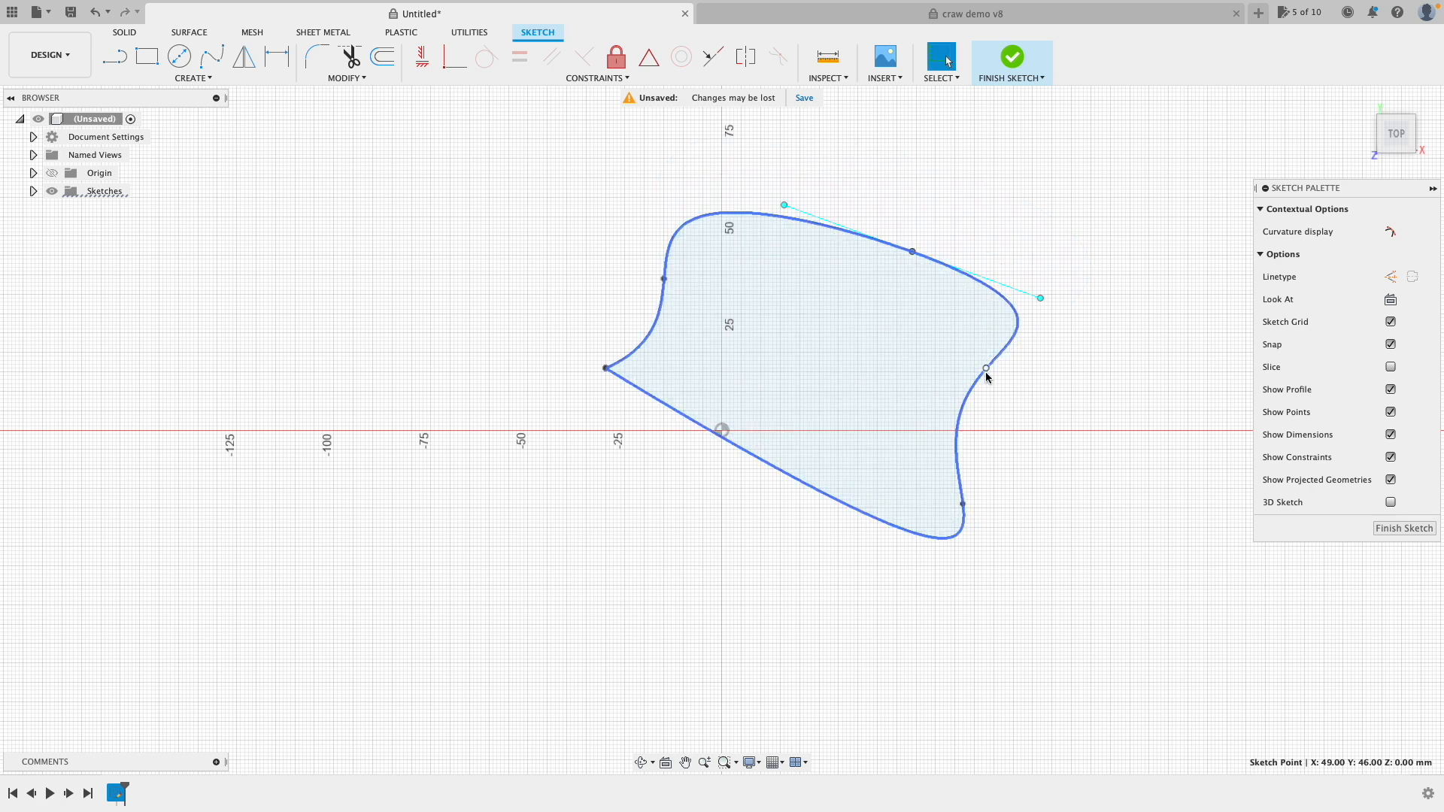
drag(986, 369, 1032, 399)
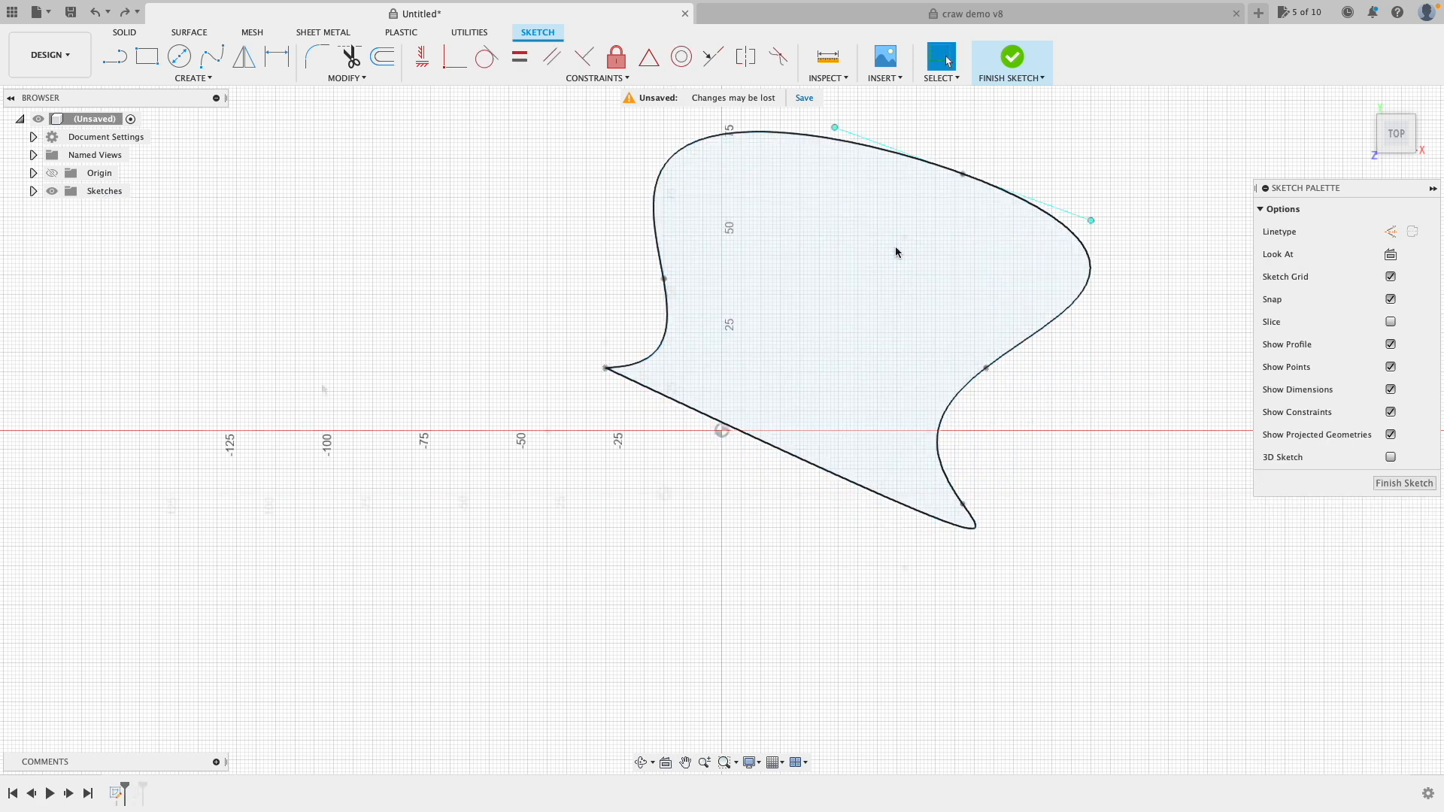
Step: Sketch a circle and a rectangle beside it
click(179, 57)
click(725, 214)
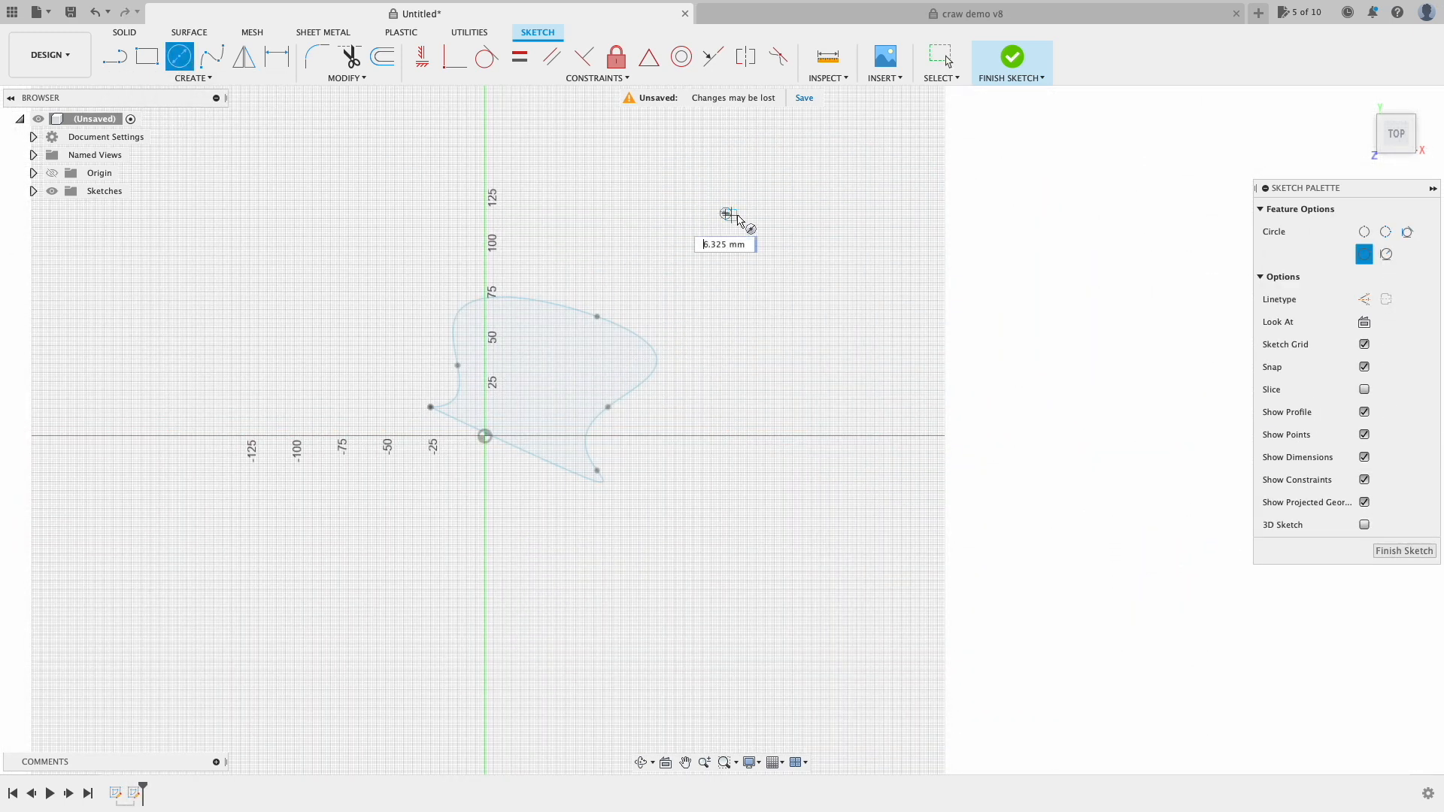
click(788, 253)
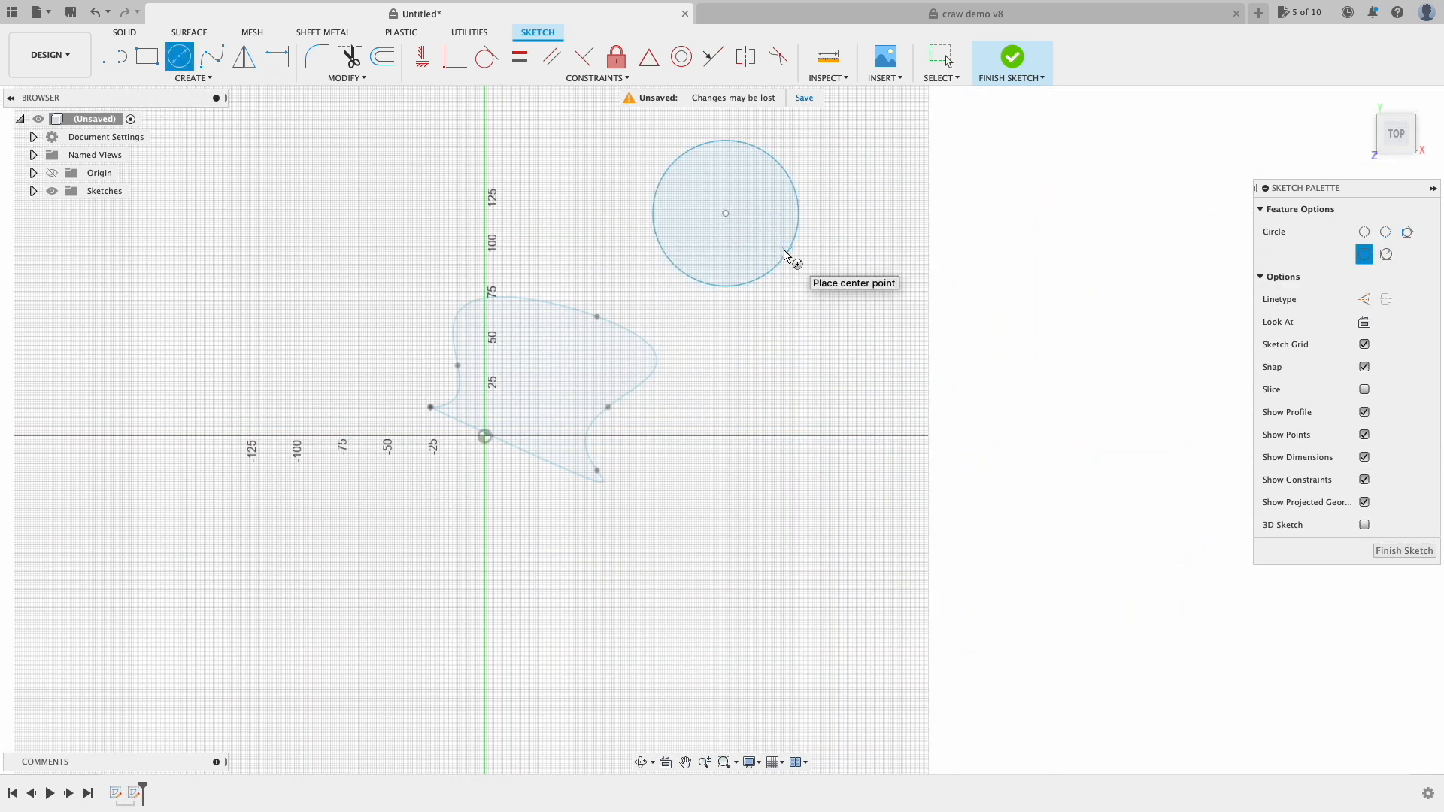
click(147, 56)
click(768, 331)
click(968, 491)
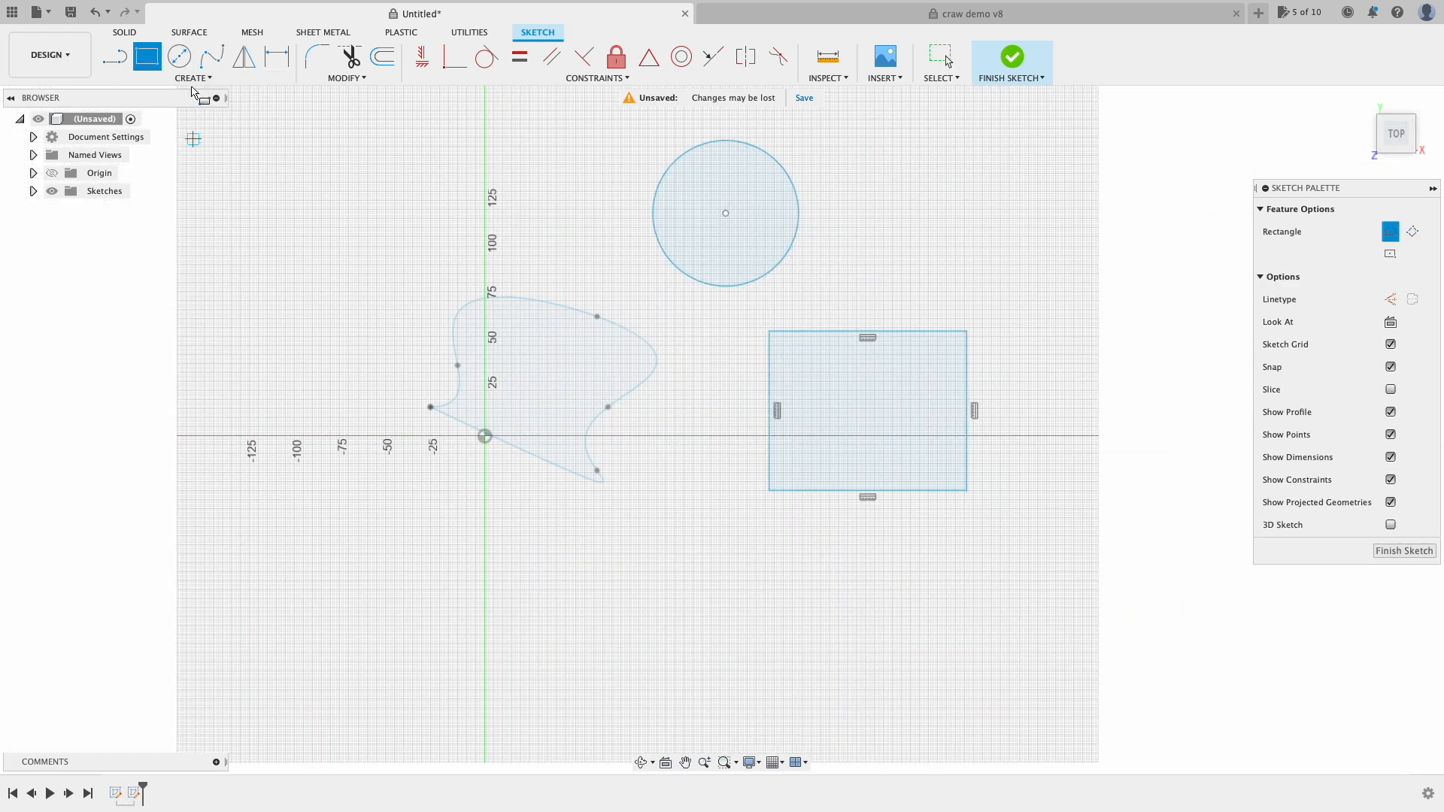
Step: Draw a tilted closed four-sided shape with lines and finish the sketch
click(114, 56)
click(338, 299)
click(441, 217)
click(507, 288)
click(397, 344)
click(338, 299)
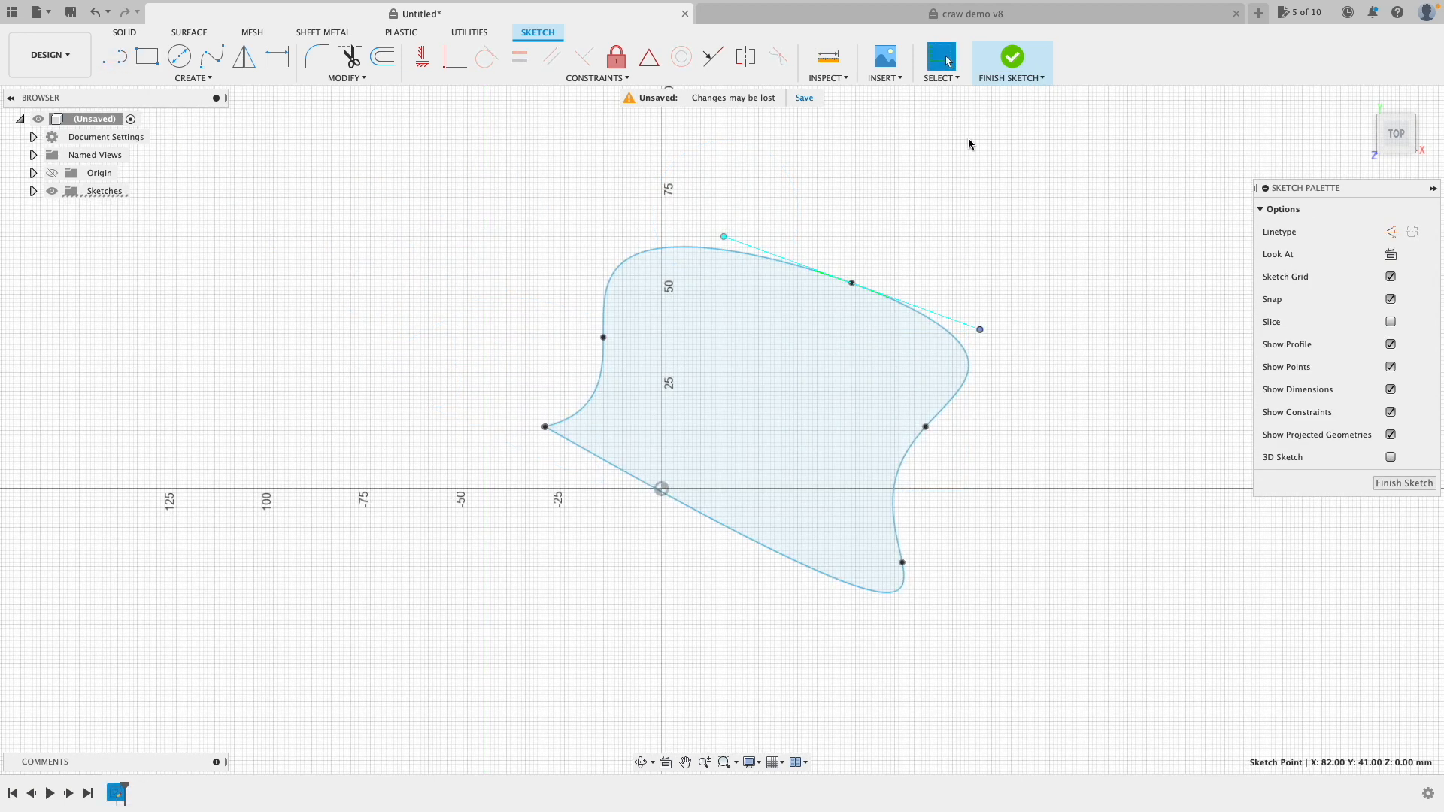
click(1014, 60)
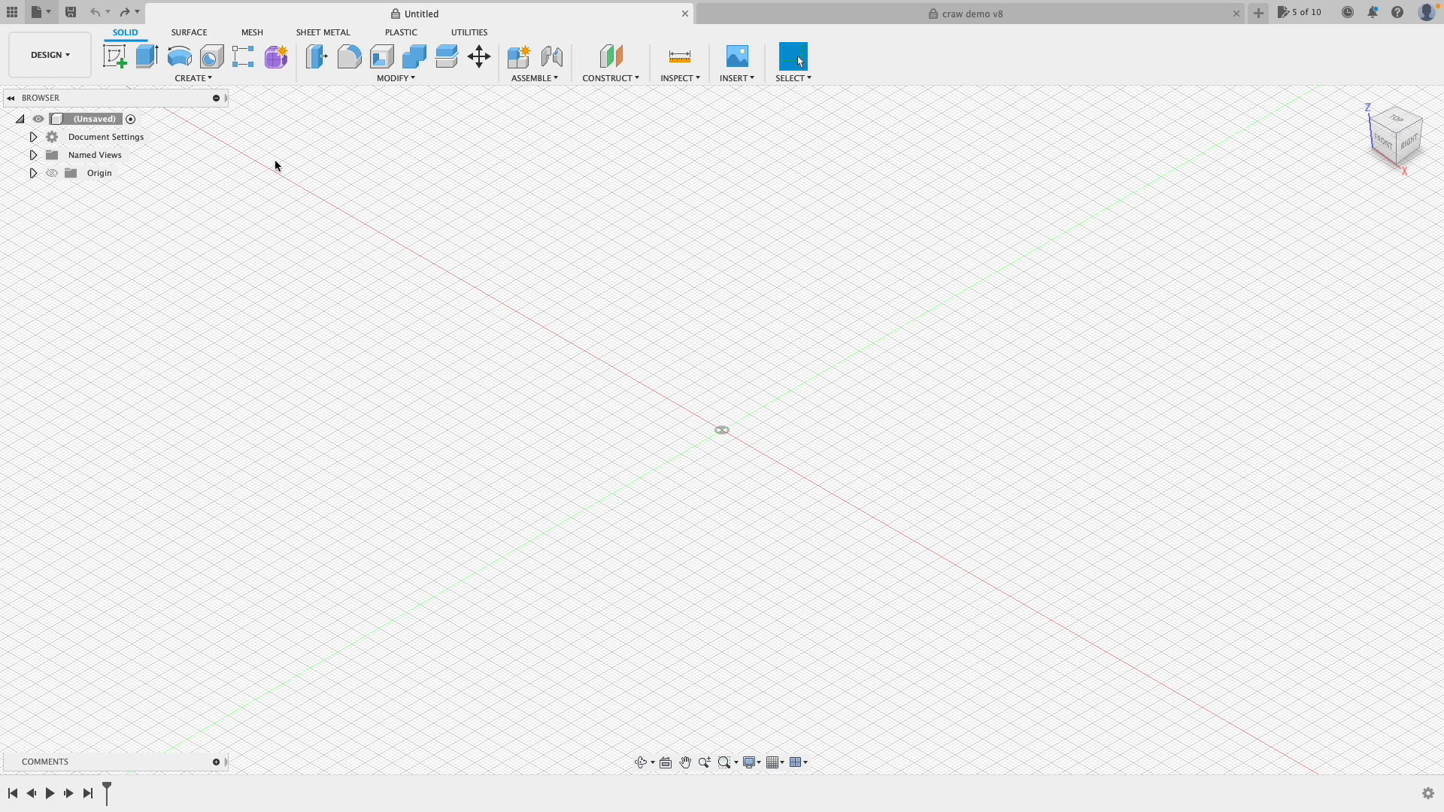
Step: Sketch a 76 mm circle centred at the origin on the ground plane and finish the sketch
click(118, 61)
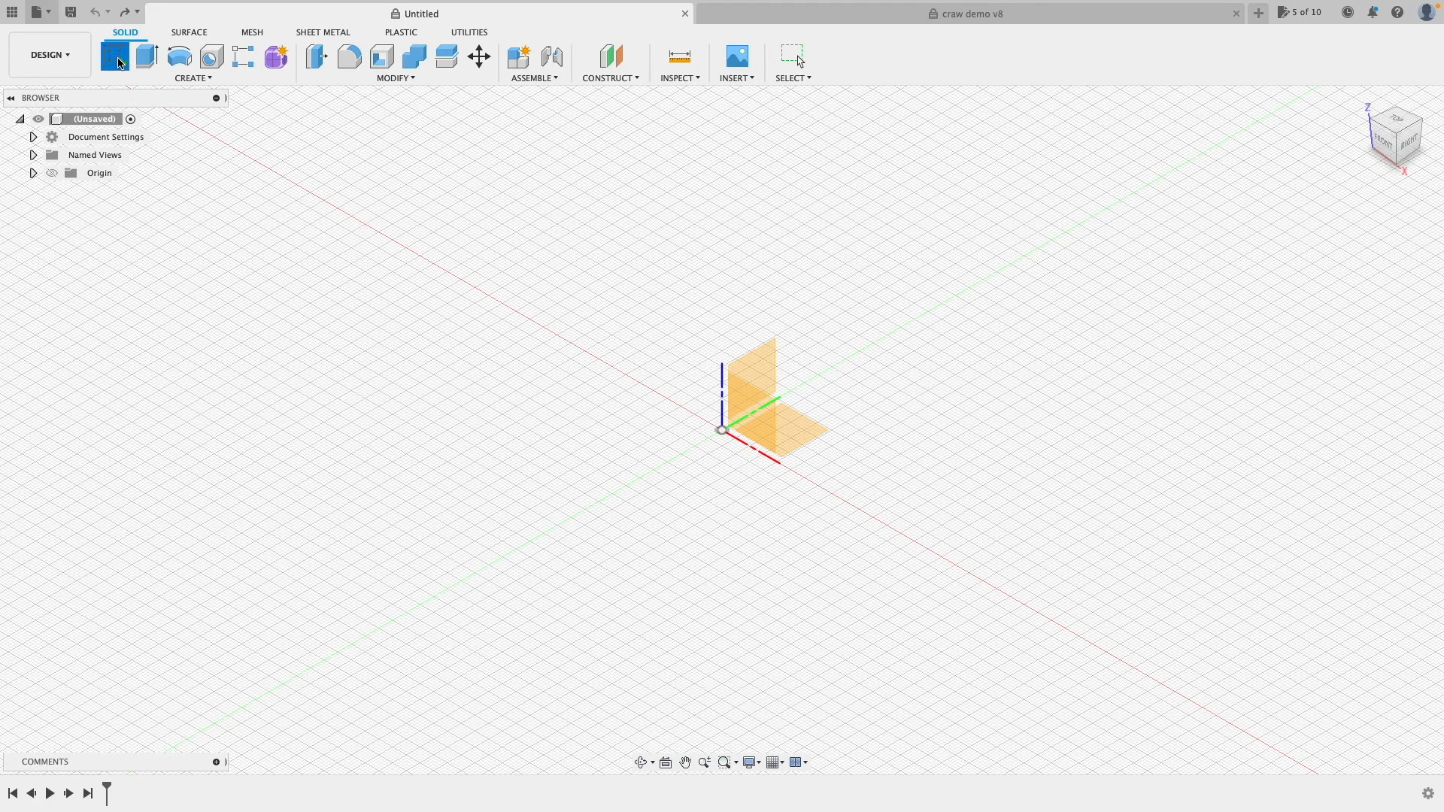
click(800, 435)
click(178, 68)
click(658, 478)
click(805, 478)
click(1016, 61)
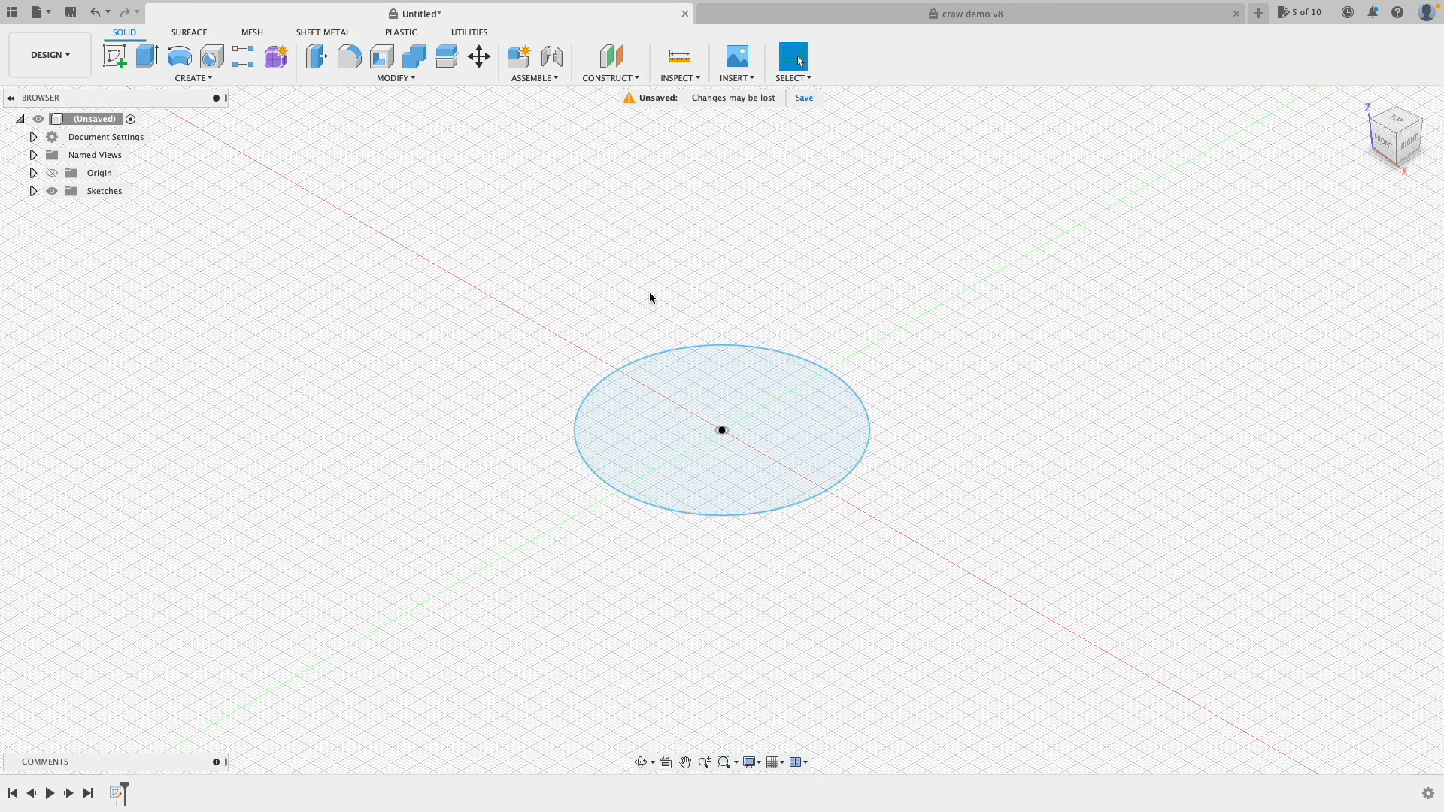
Step: Extrude the circle -50 mm downward into a new solid cylinder body
click(147, 64)
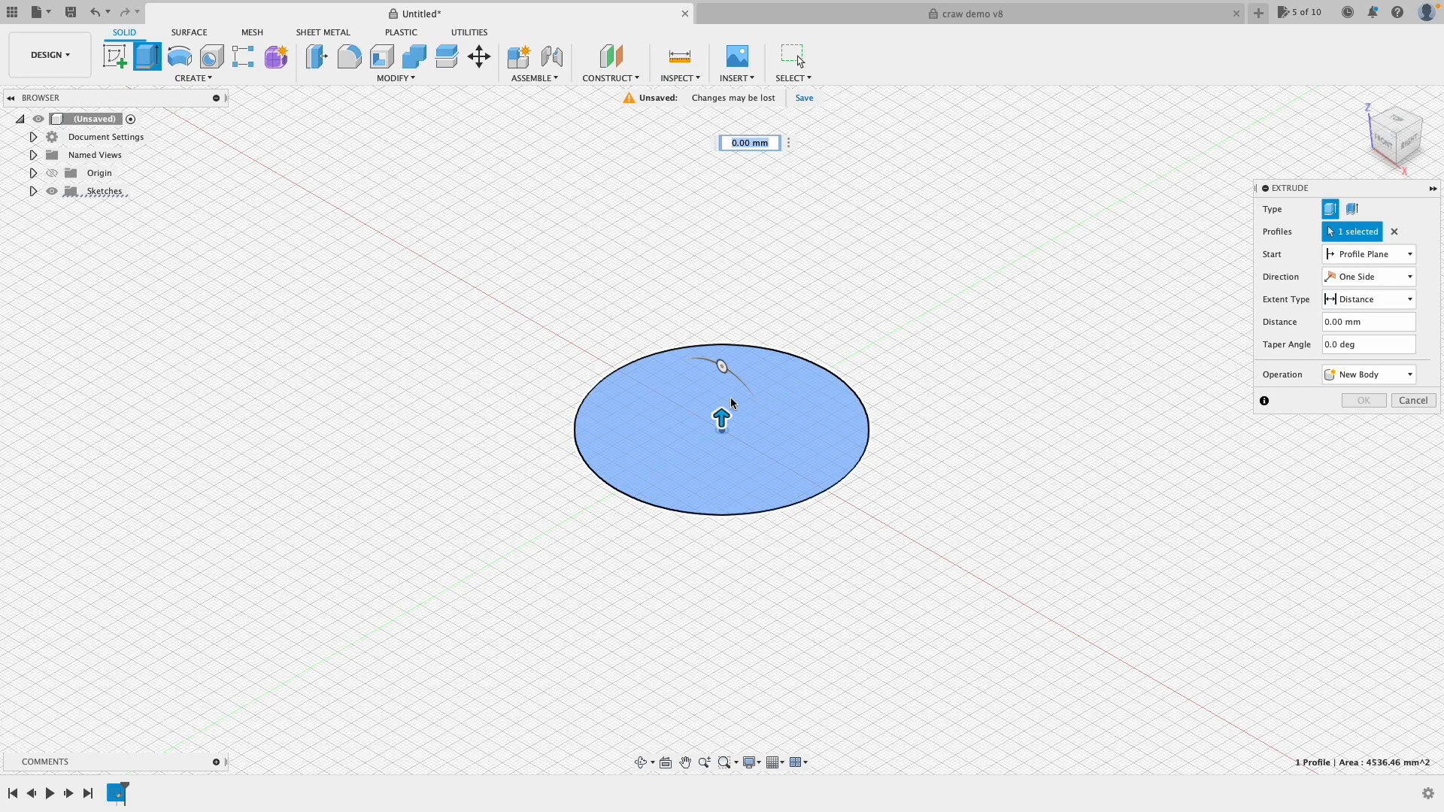
drag(721, 416, 722, 214)
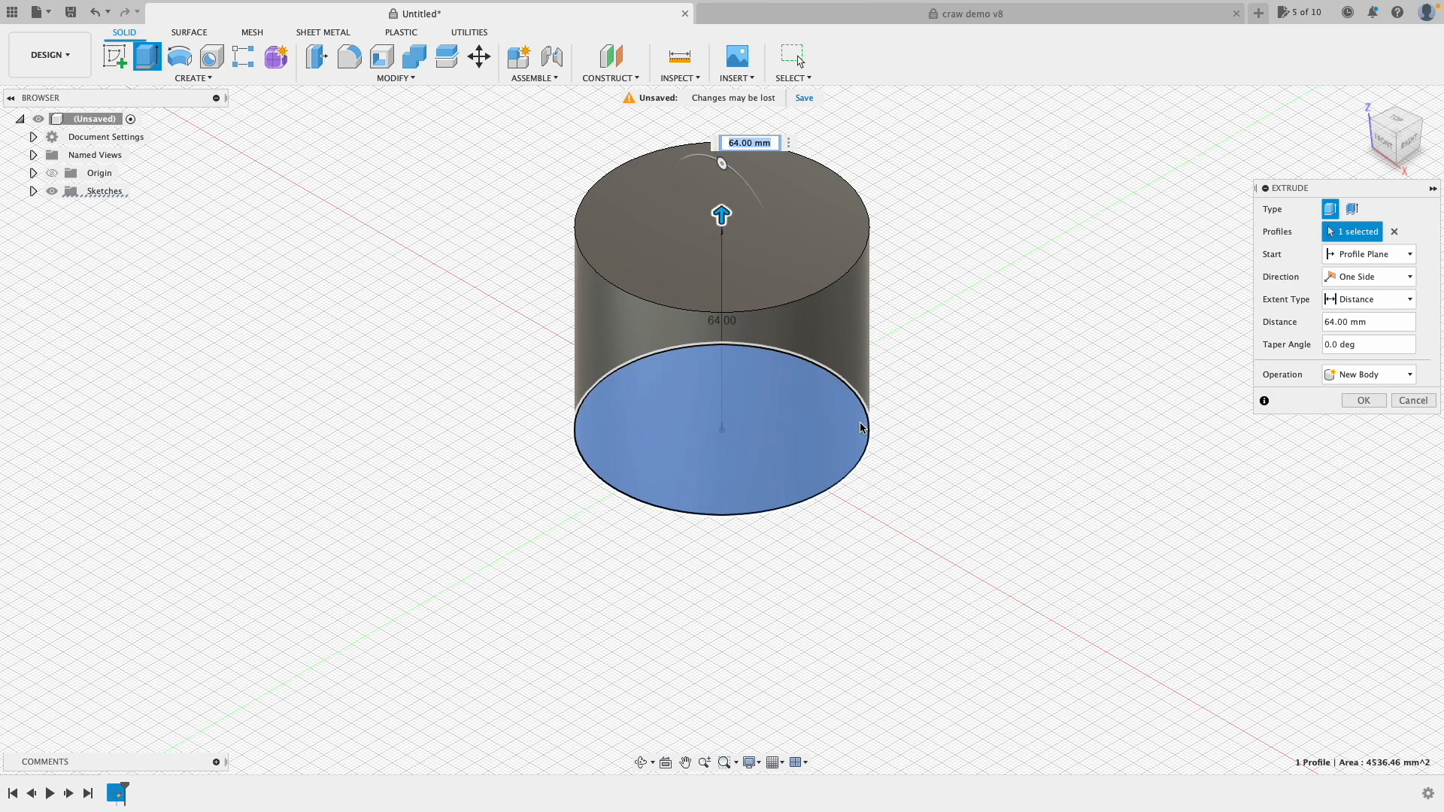
mouse_move(740, 229)
mouse_down()
mouse_move(723, 305)
mouse_move(735, 699)
mouse_move(742, 579)
mouse_move(786, 564)
mouse_up()
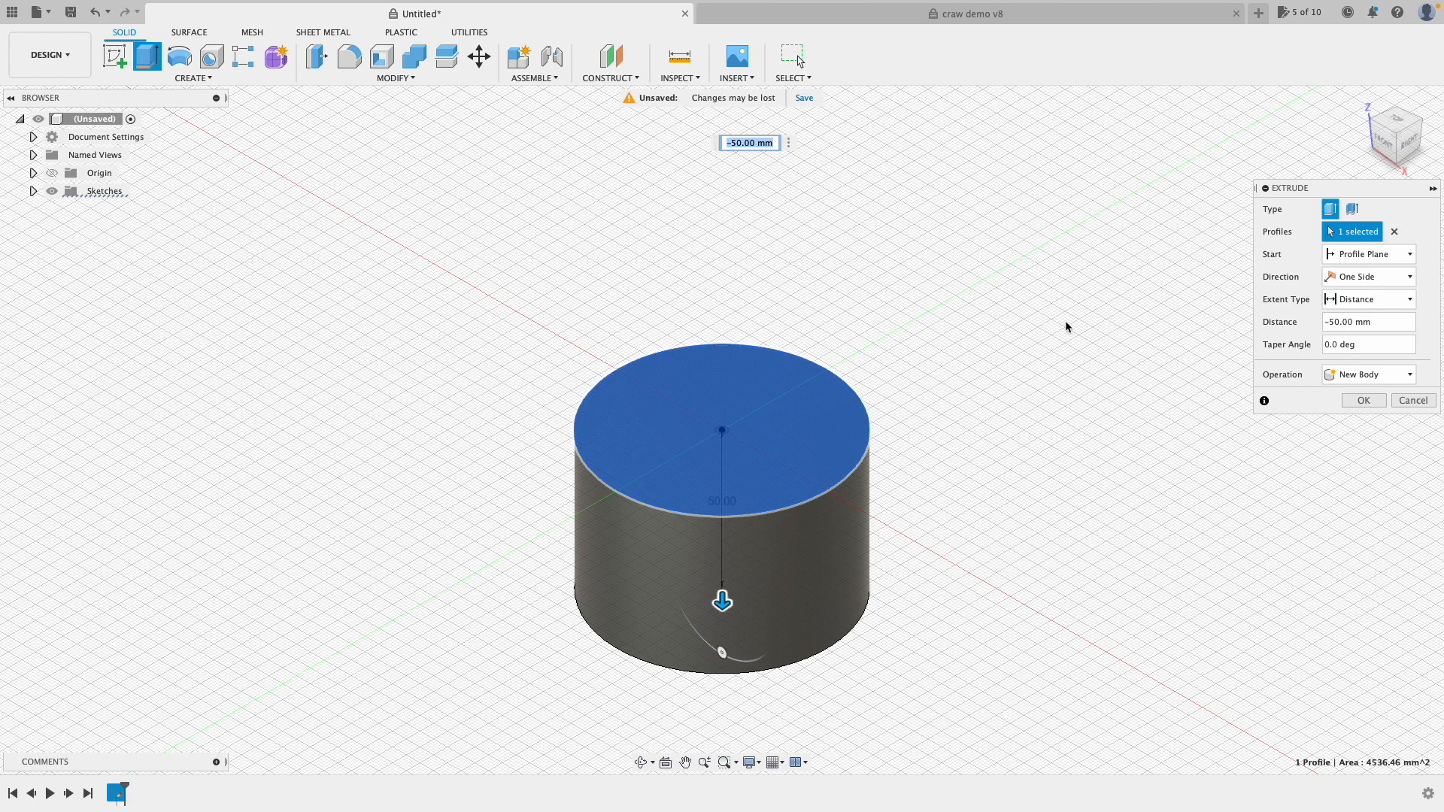
click(1363, 400)
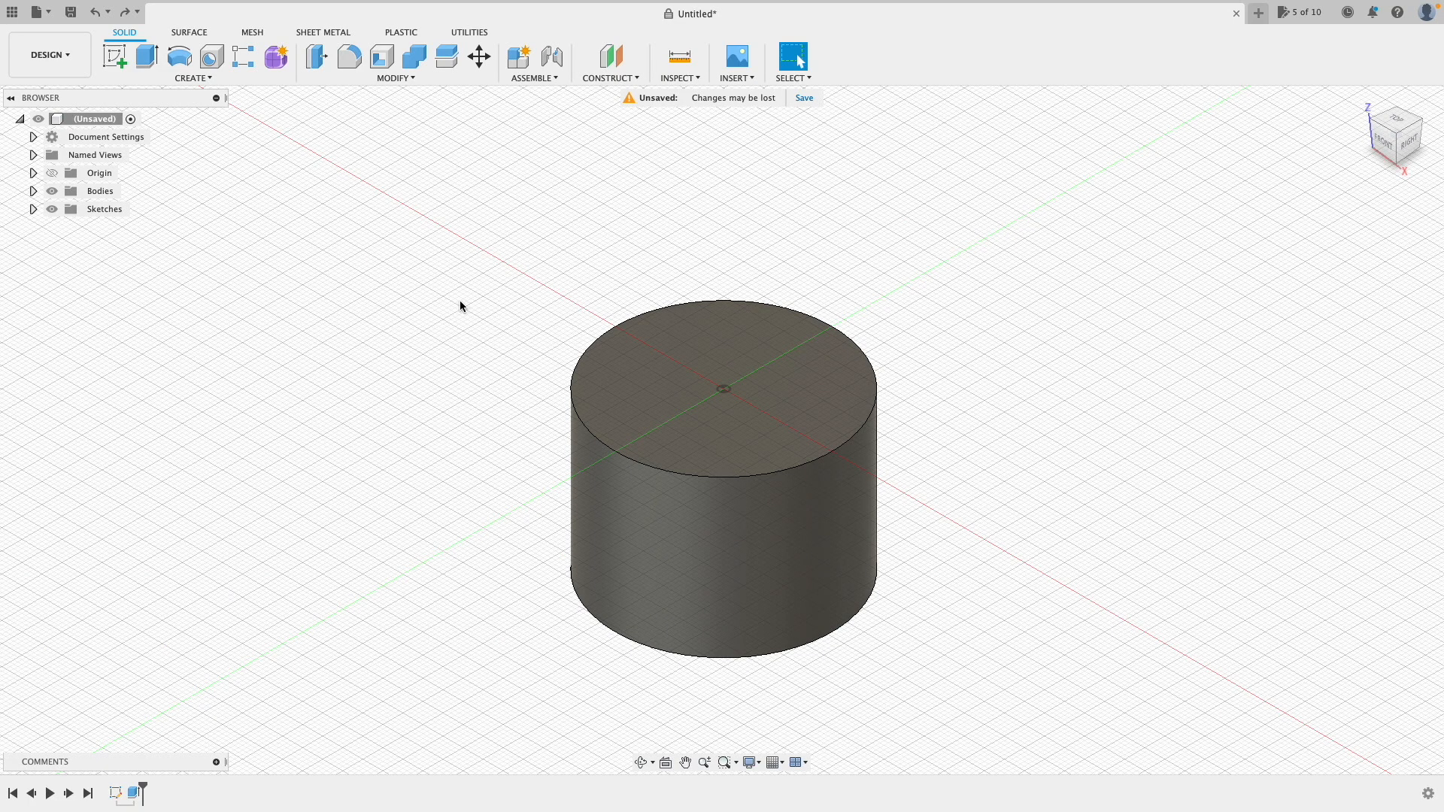
Step: On the vertical origin plane, draw a closed slanted quadrilateral crossing the cylinder's edge and finish the sketch
click(114, 56)
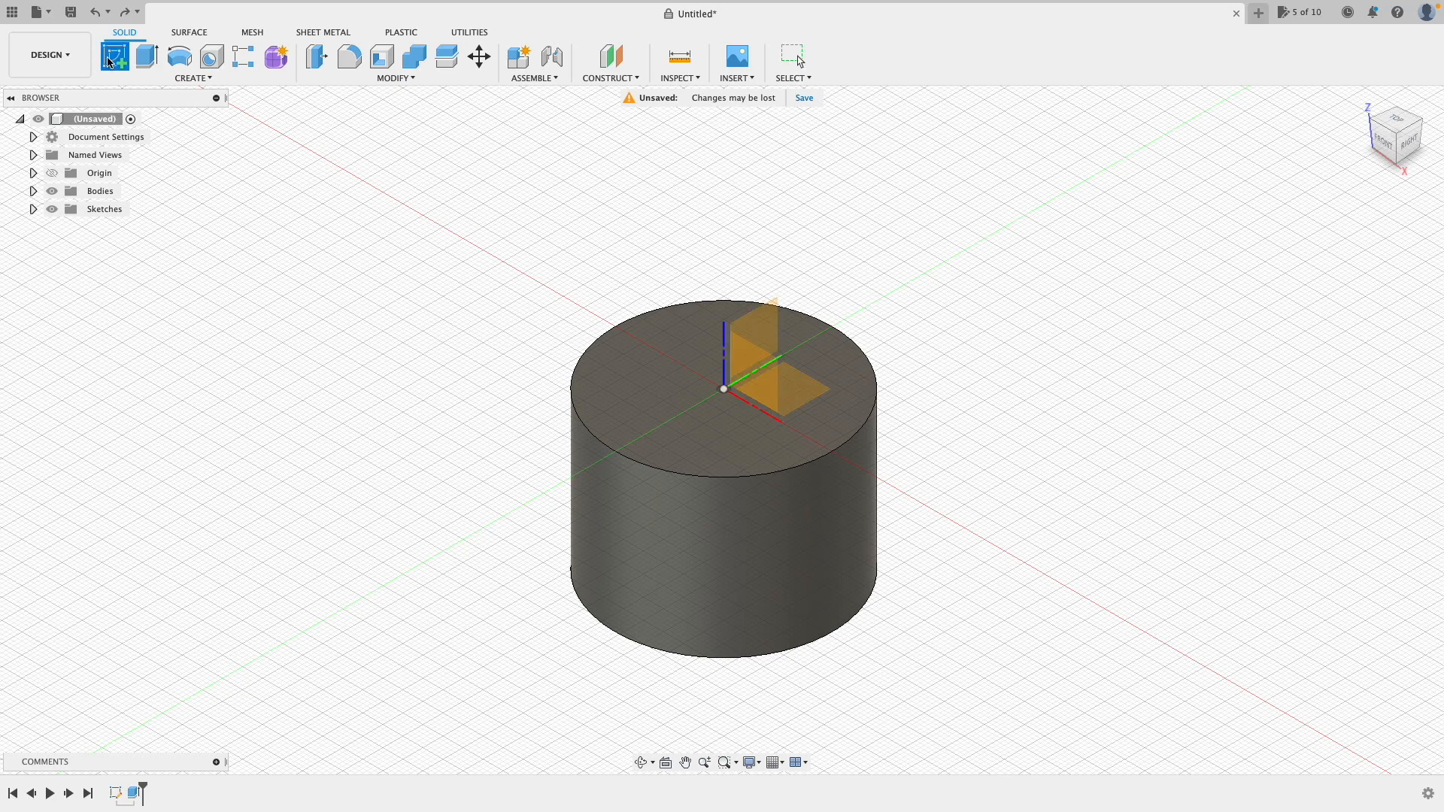
click(755, 329)
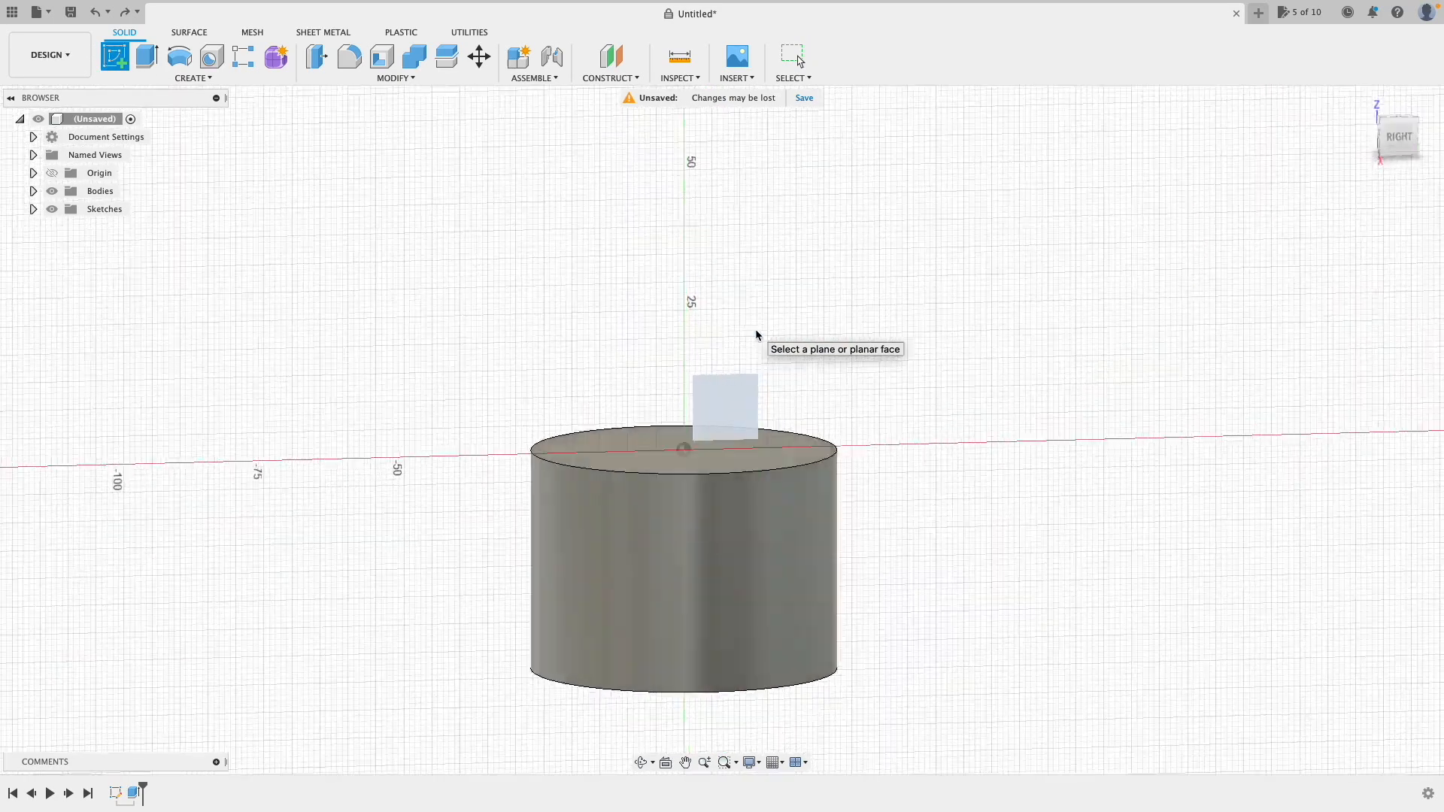
click(114, 56)
click(731, 416)
click(677, 597)
click(976, 597)
click(976, 427)
click(732, 416)
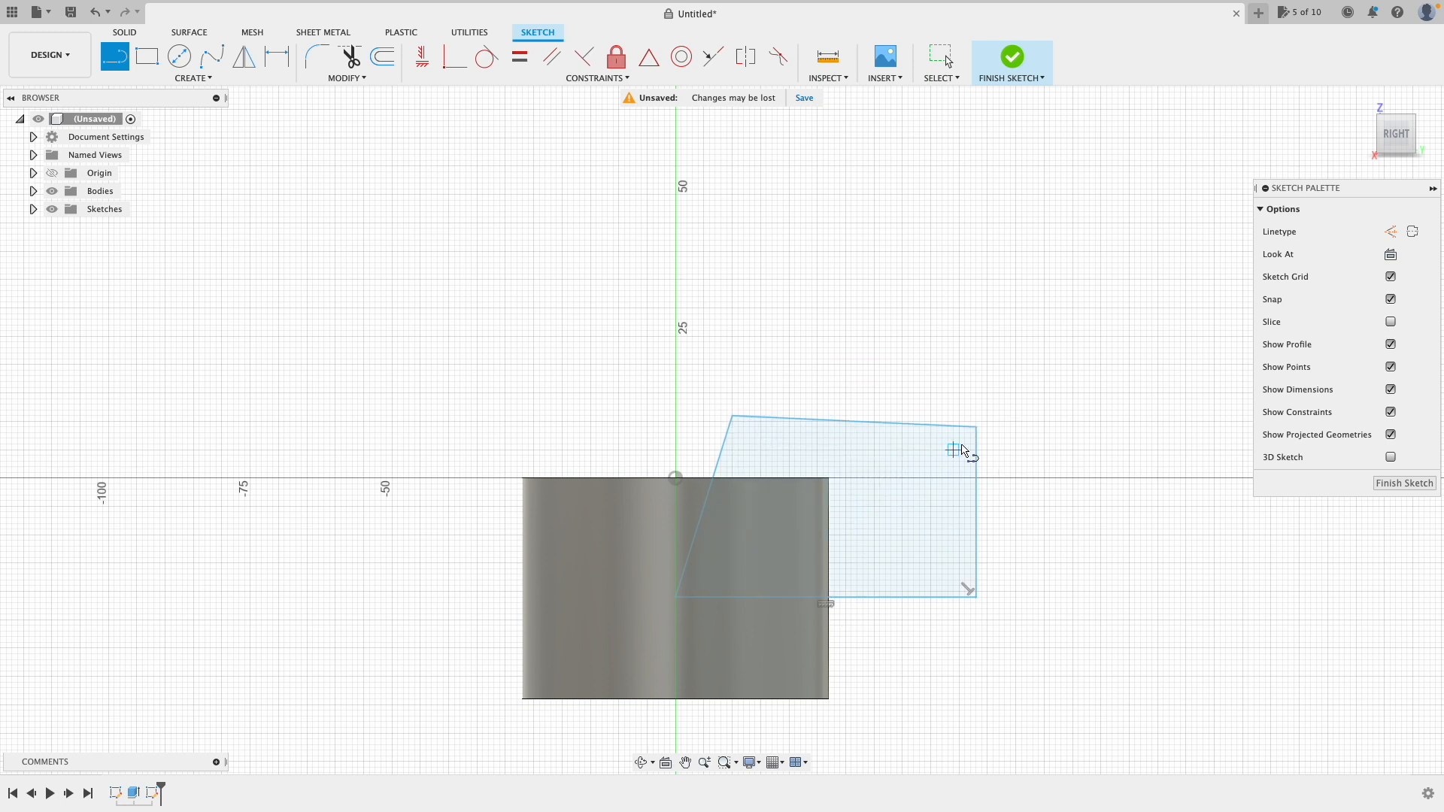
click(1017, 60)
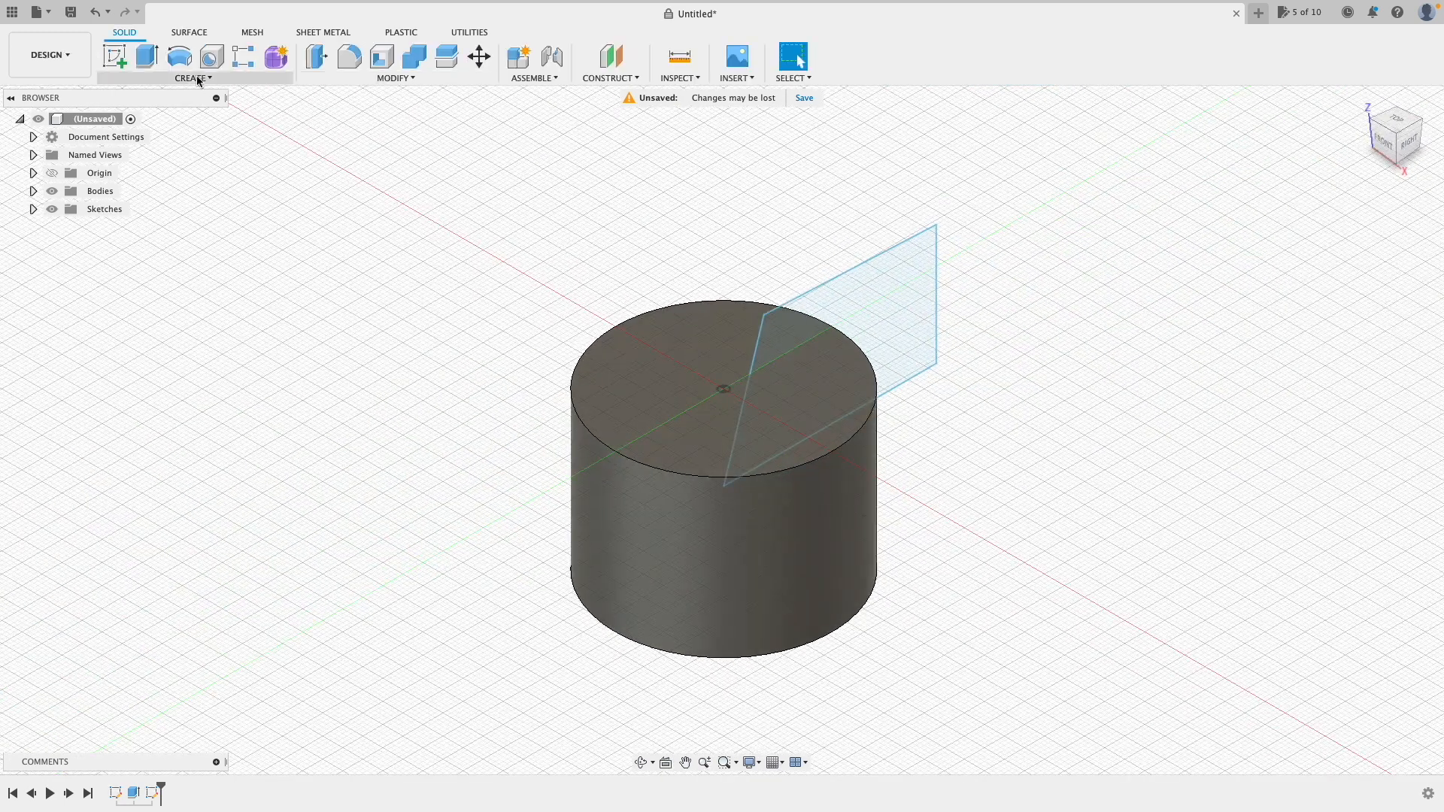
Step: Extrude the four-sided profile 45 mm symmetrically as a Cut, after previewing Join and Intersect
click(147, 56)
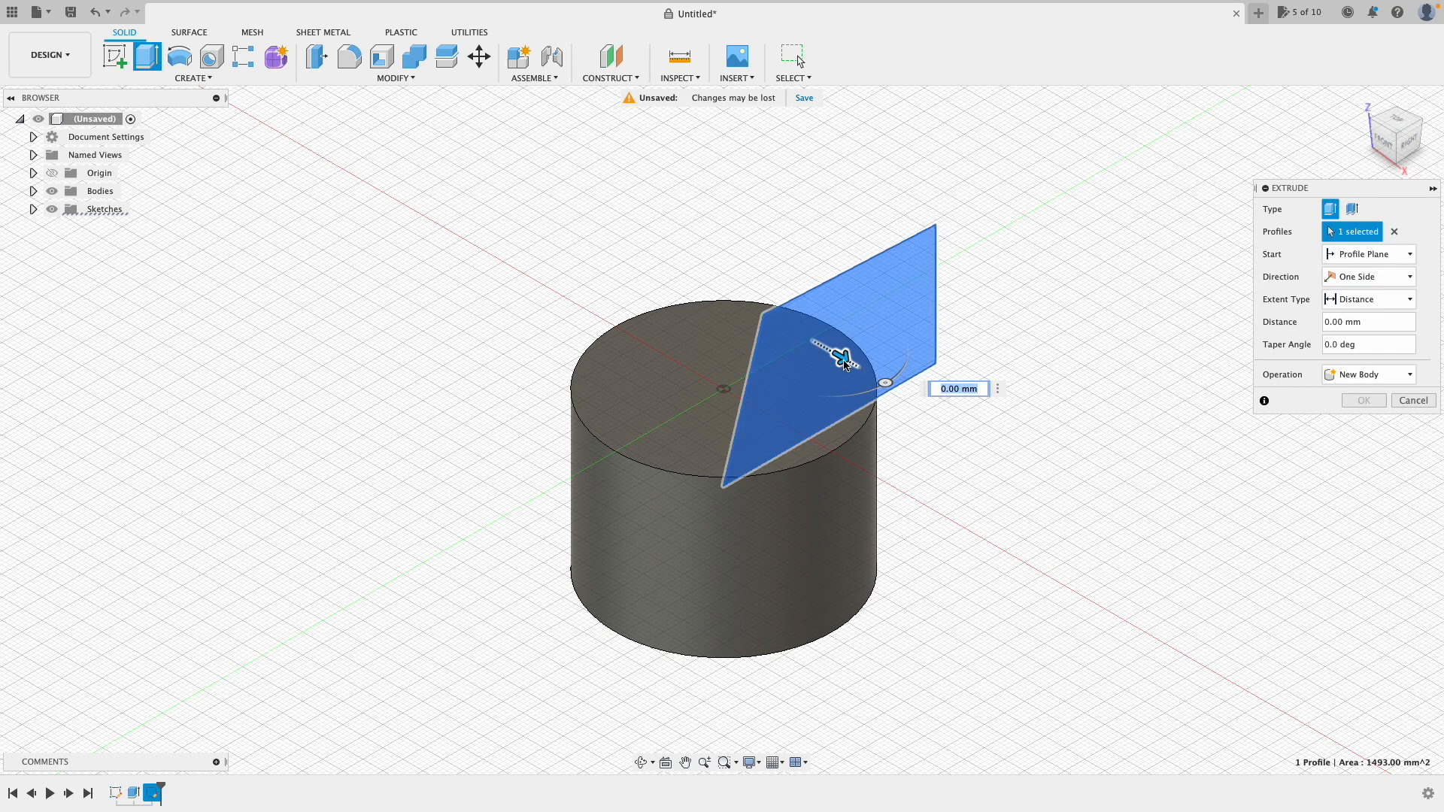
drag(853, 360, 998, 511)
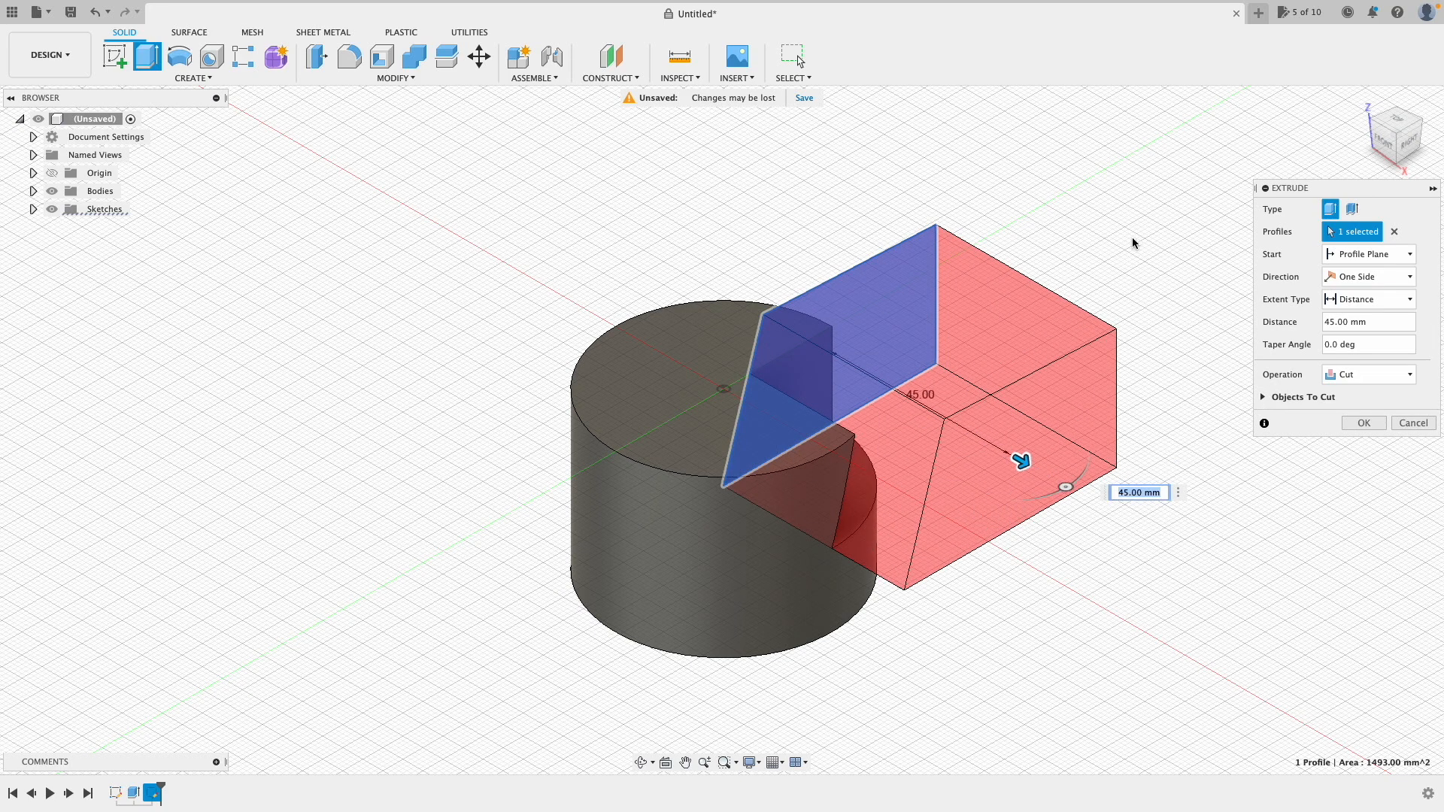
click(1409, 276)
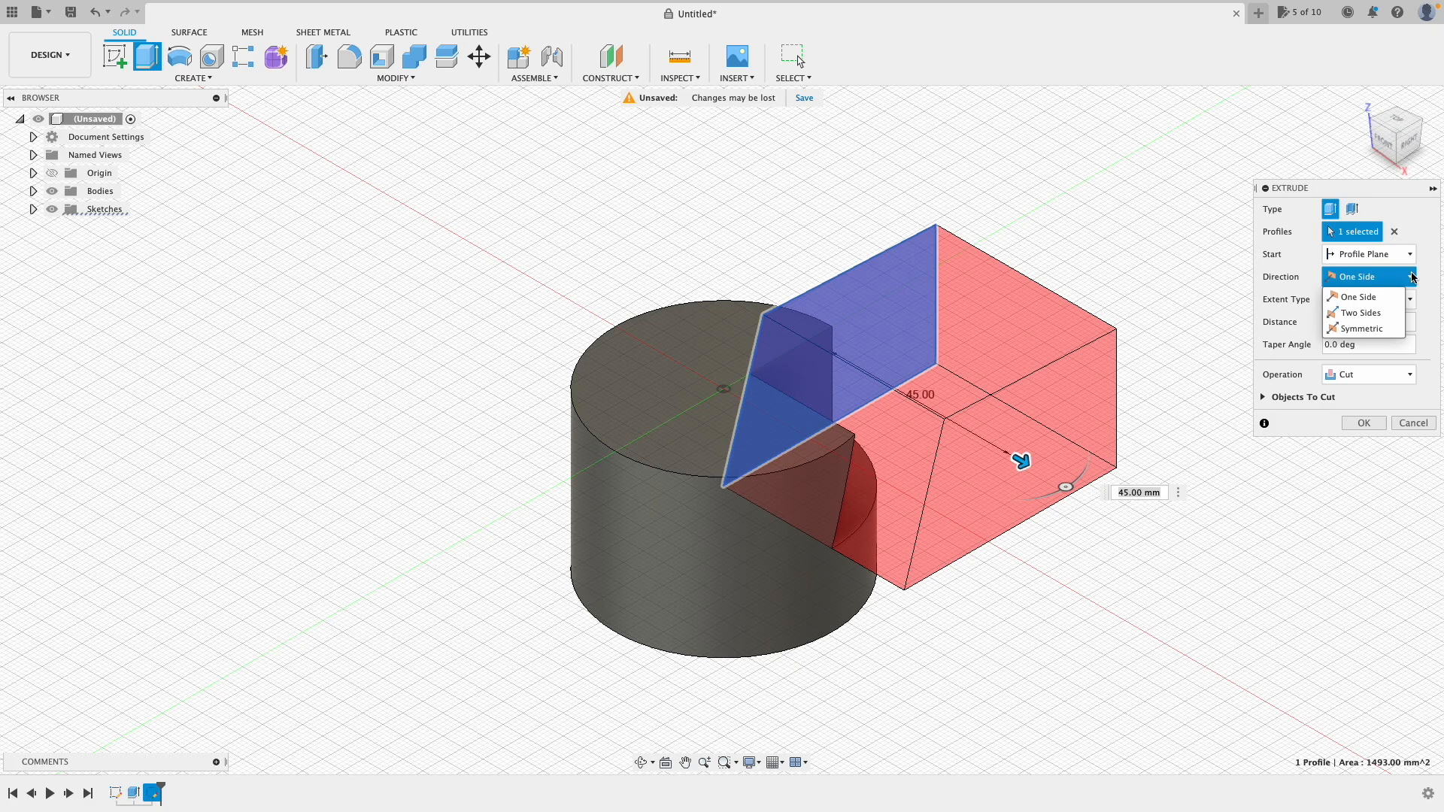
click(1391, 329)
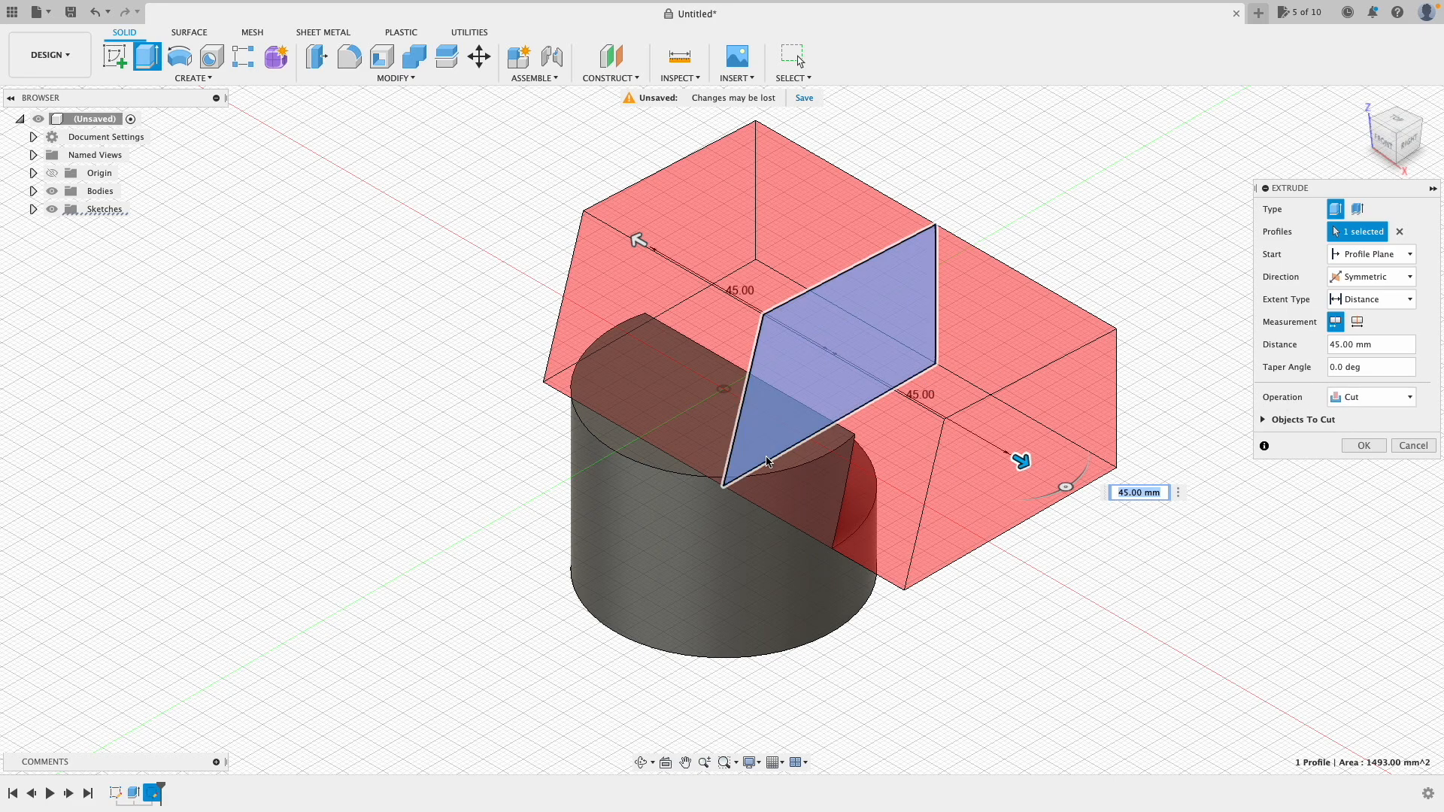
click(1387, 399)
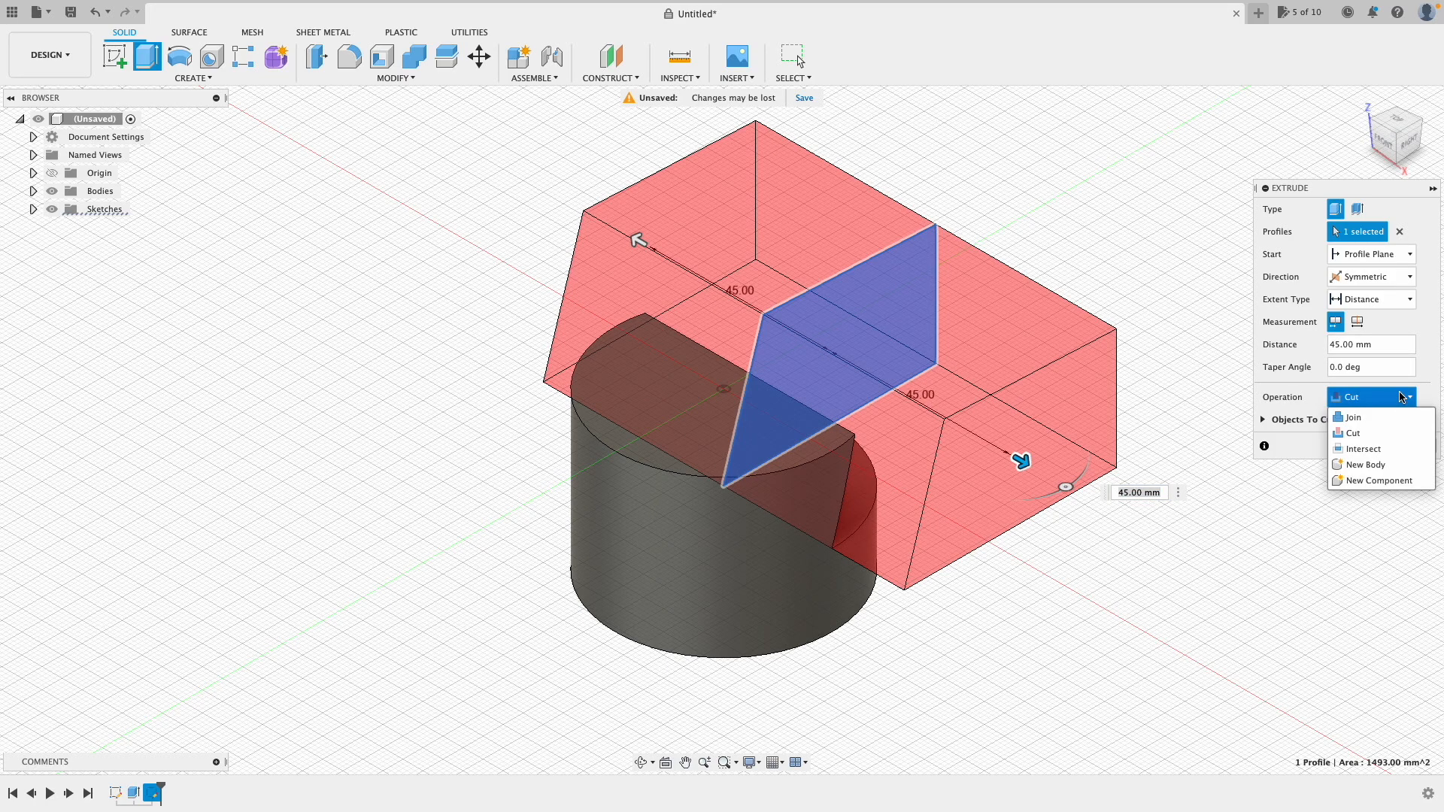
click(1395, 419)
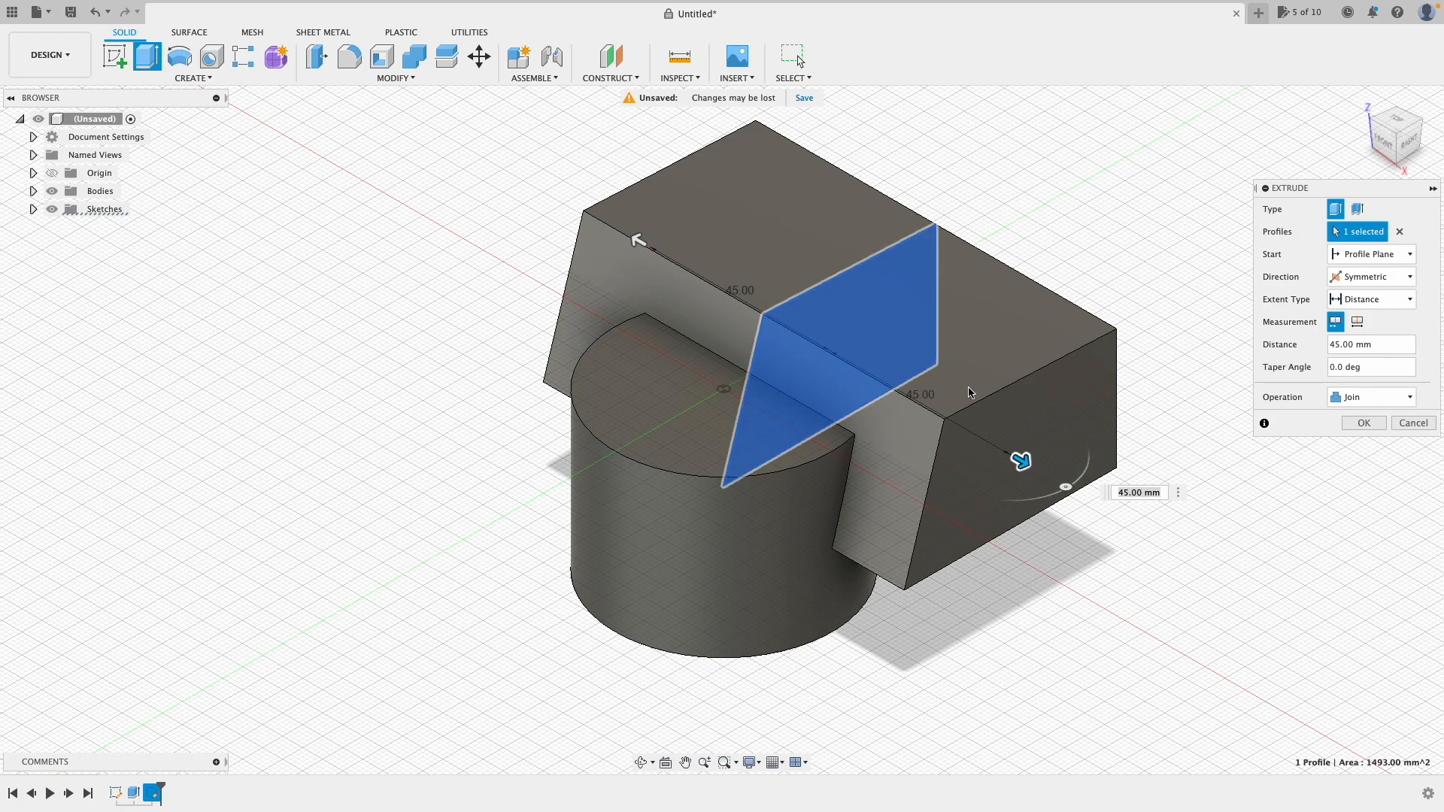
click(1370, 397)
click(1388, 450)
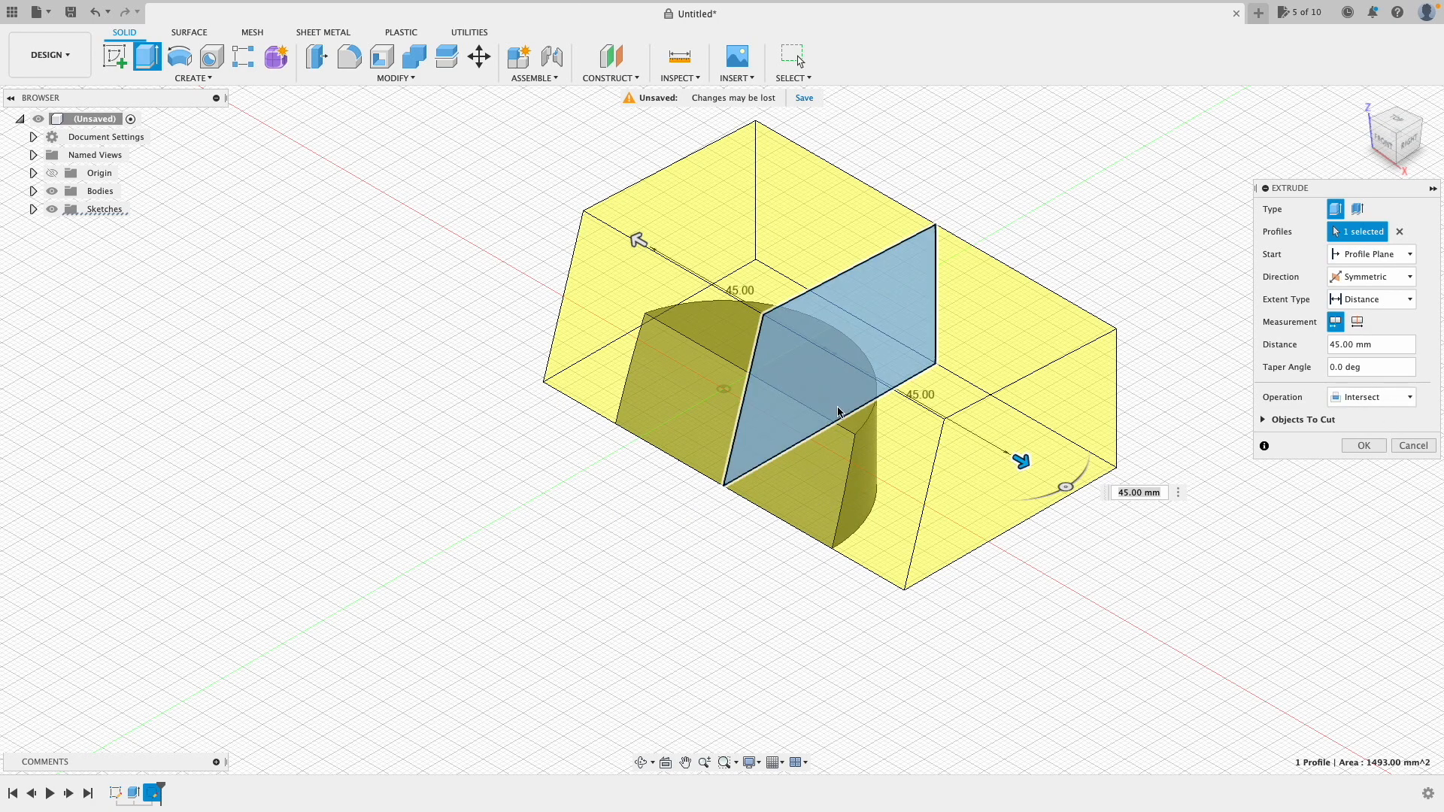
click(1412, 404)
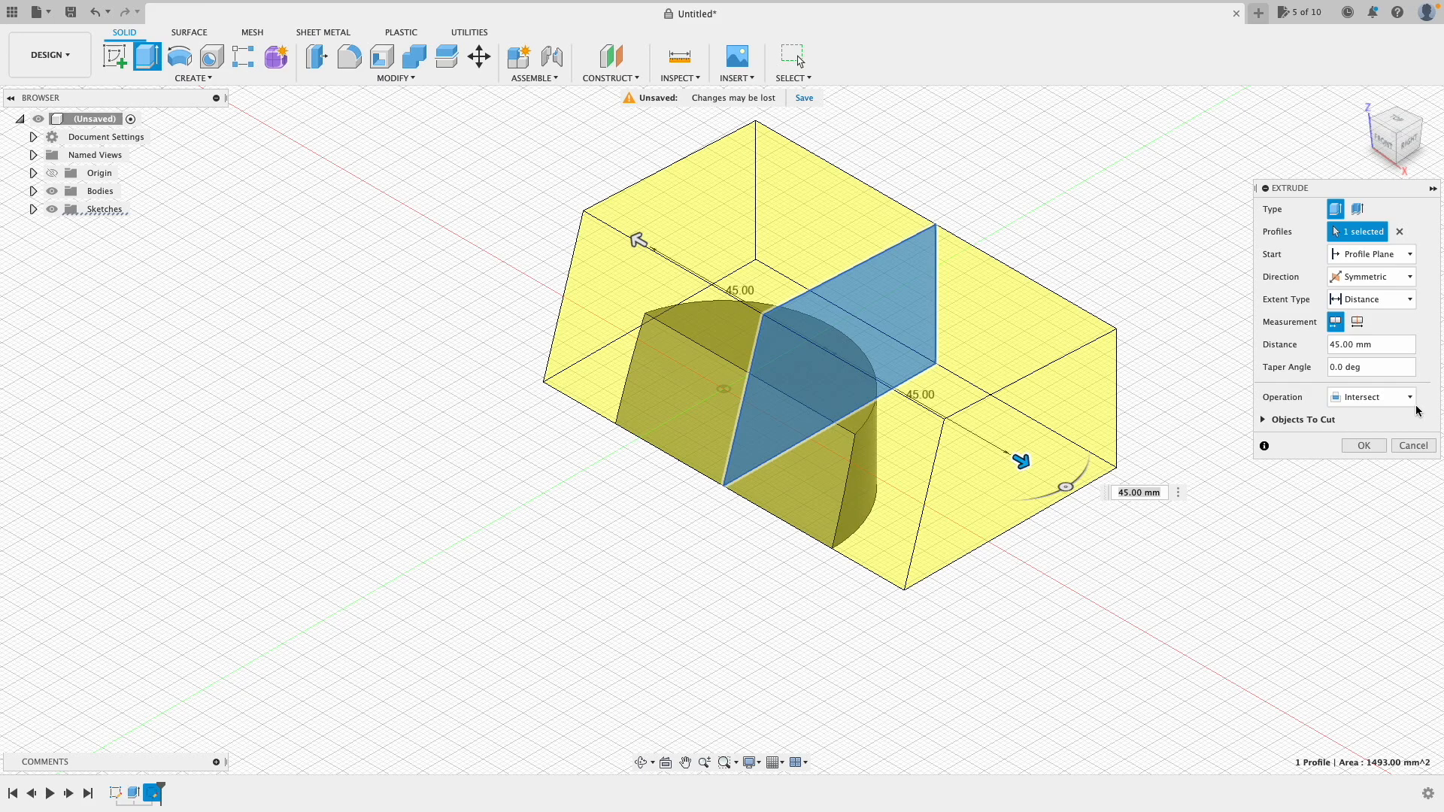
click(1391, 432)
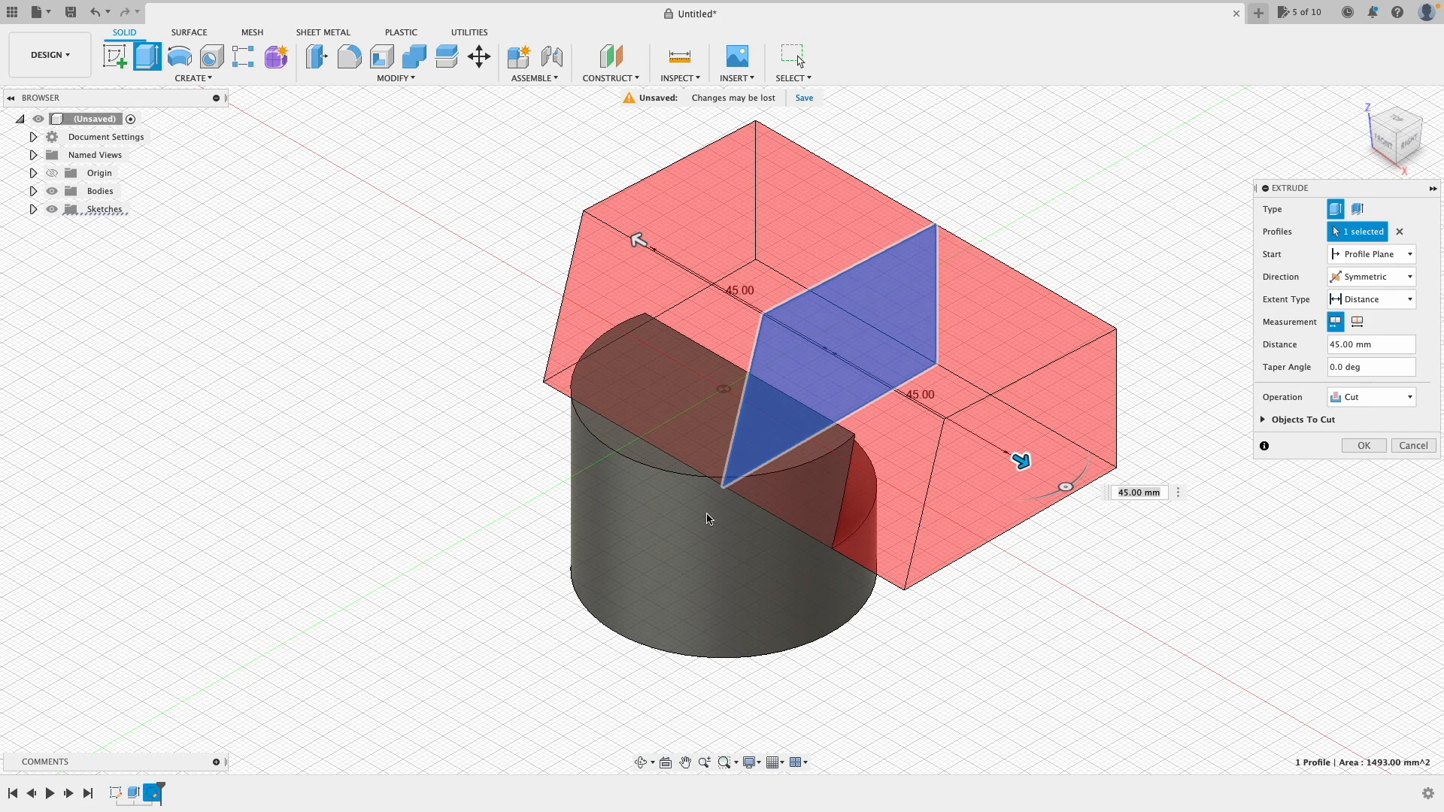
click(1374, 445)
Step: Edit Extrude2 and change its operation from Cut to New Body, leaving the cylinder whole
drag(1411, 150, 1278, 160)
click(1362, 101)
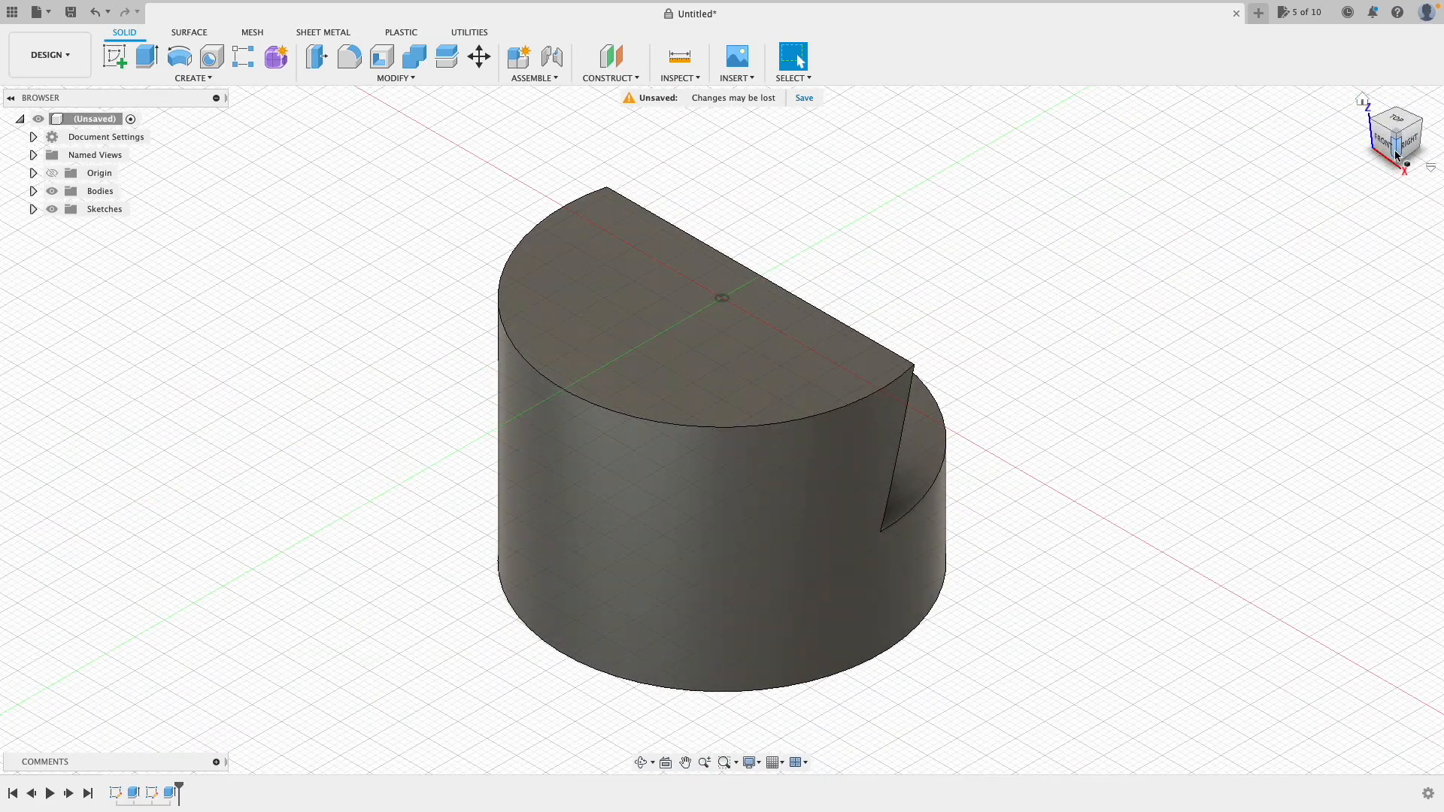
click(1407, 145)
drag(1414, 138, 1196, 155)
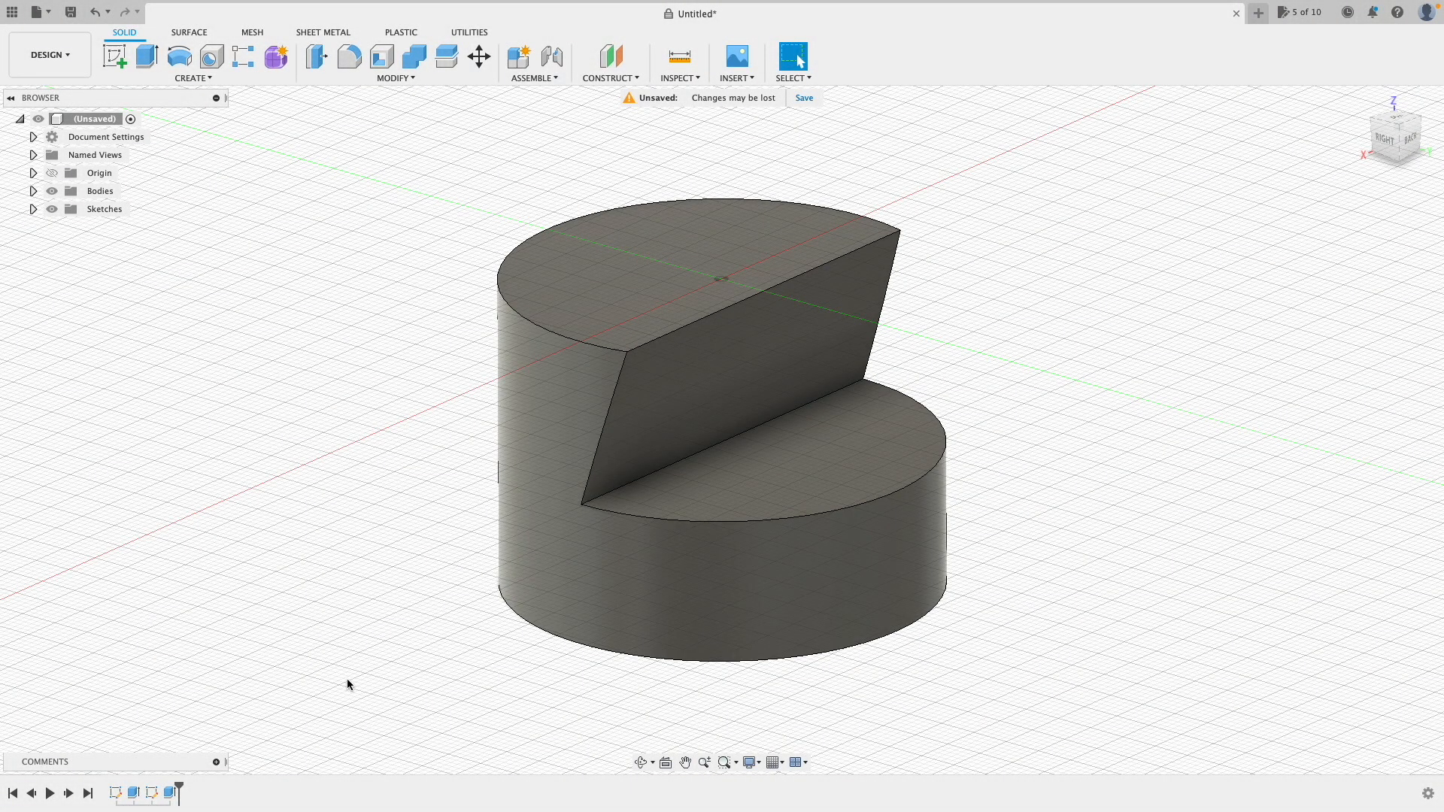
double_click(168, 794)
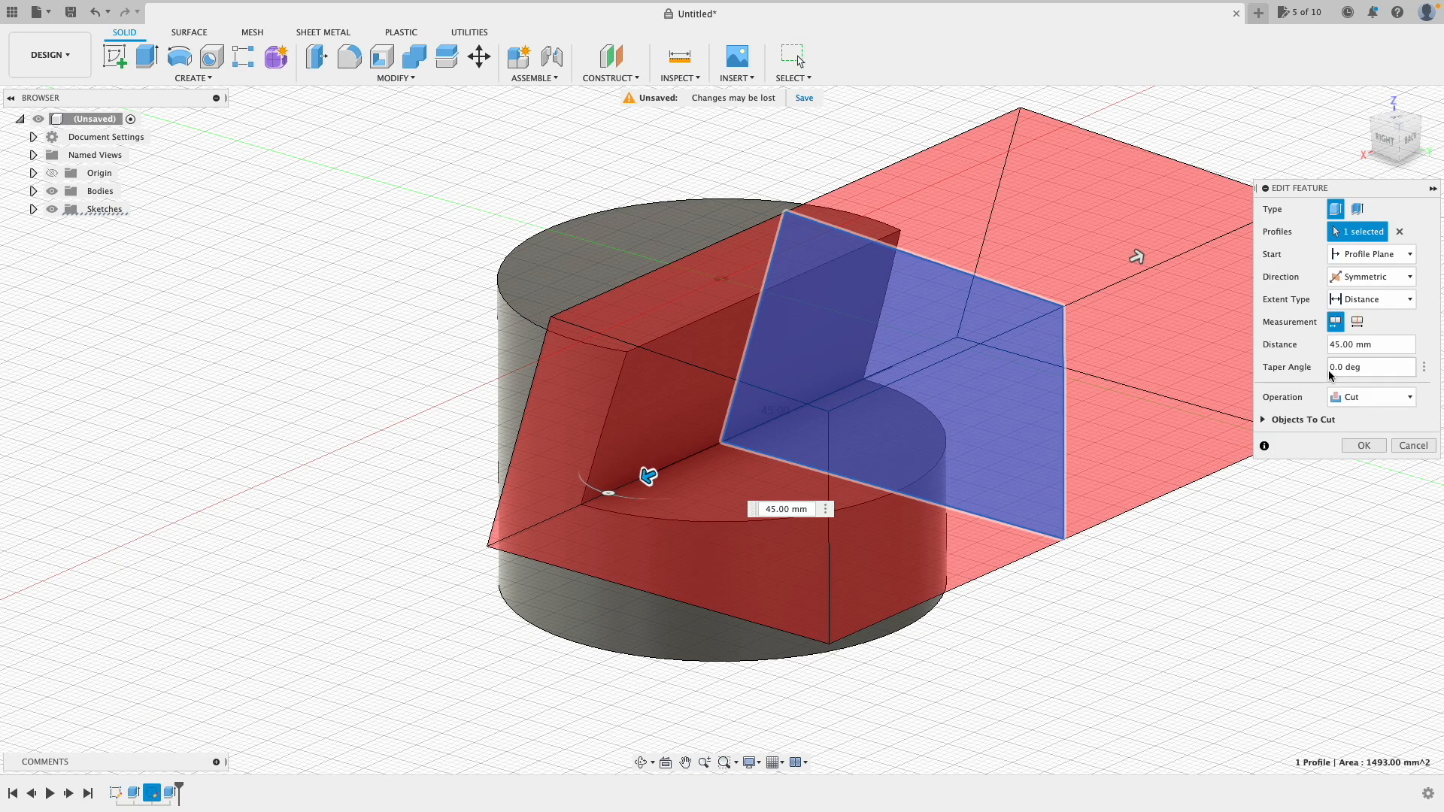
click(1404, 403)
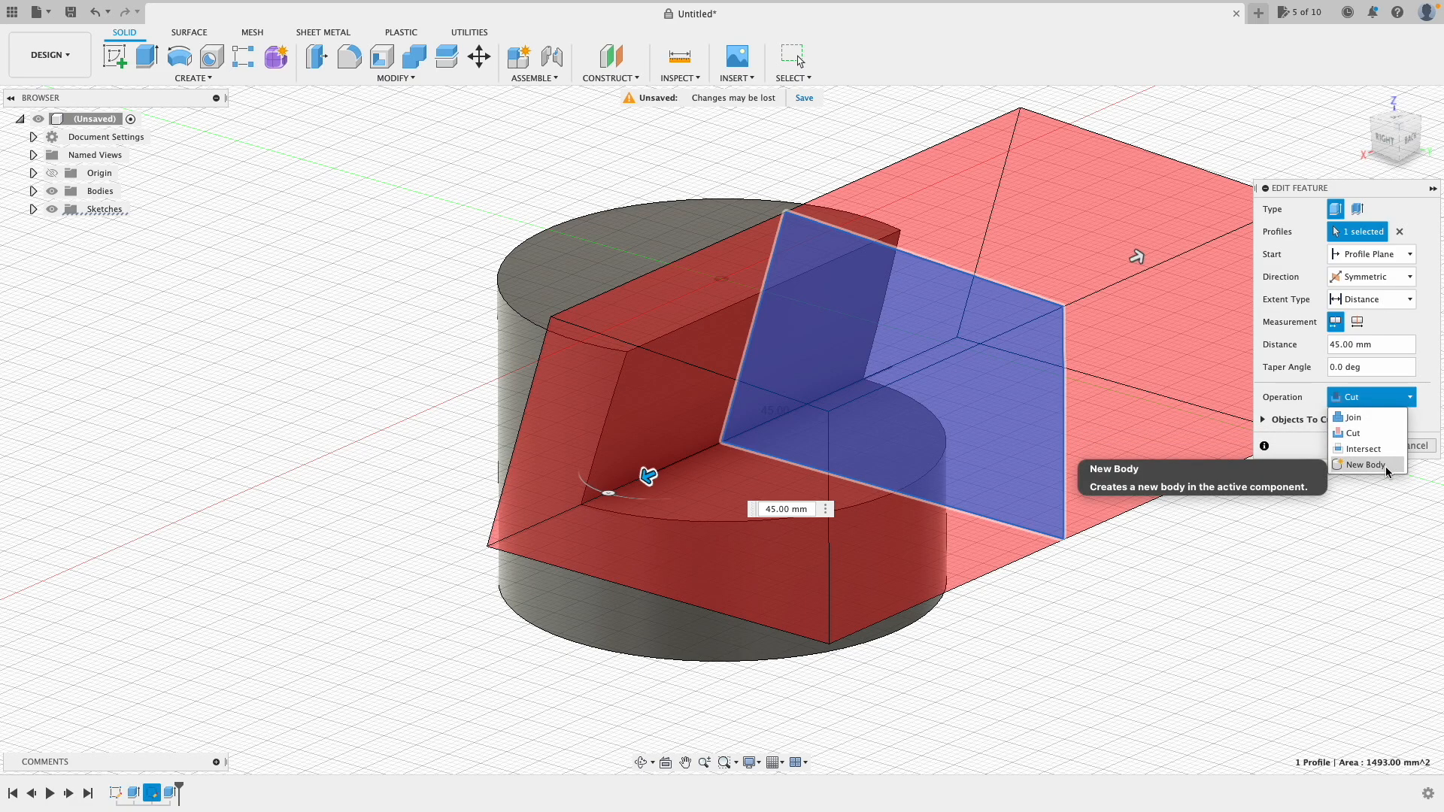
click(1385, 466)
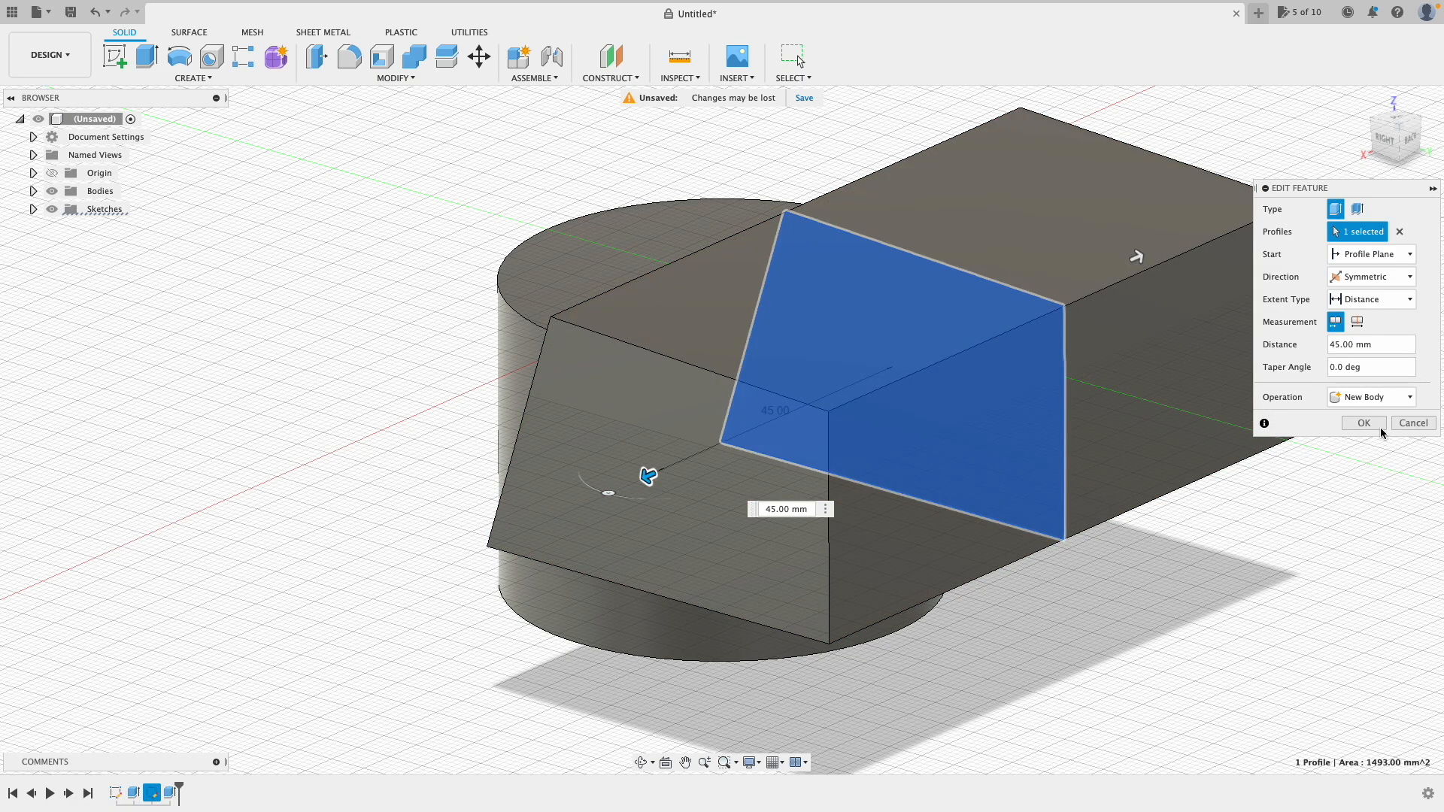
click(1372, 426)
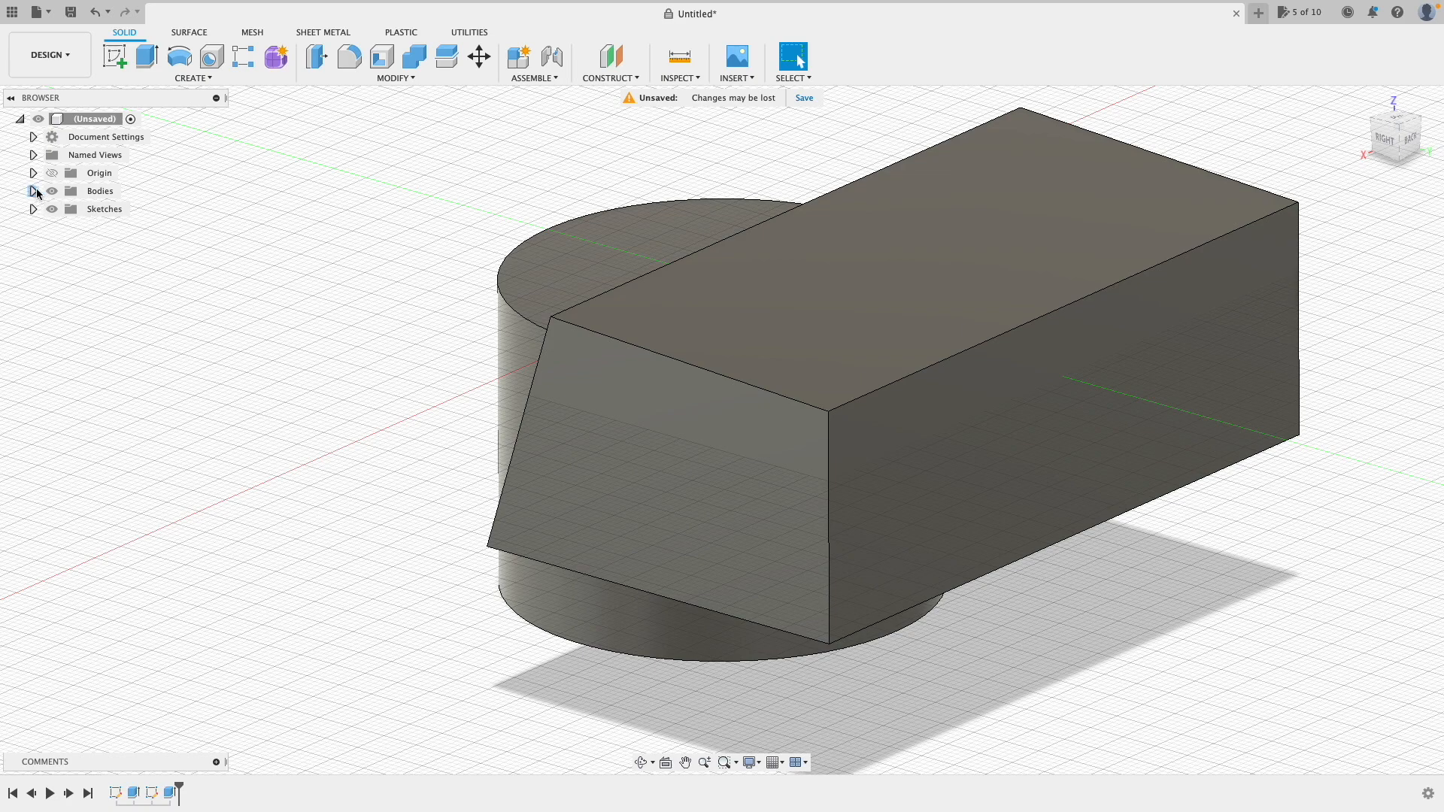
Step: Expand Bodies to identify Body1 as the cylinder and Body2 as the box, then start Combine
click(33, 191)
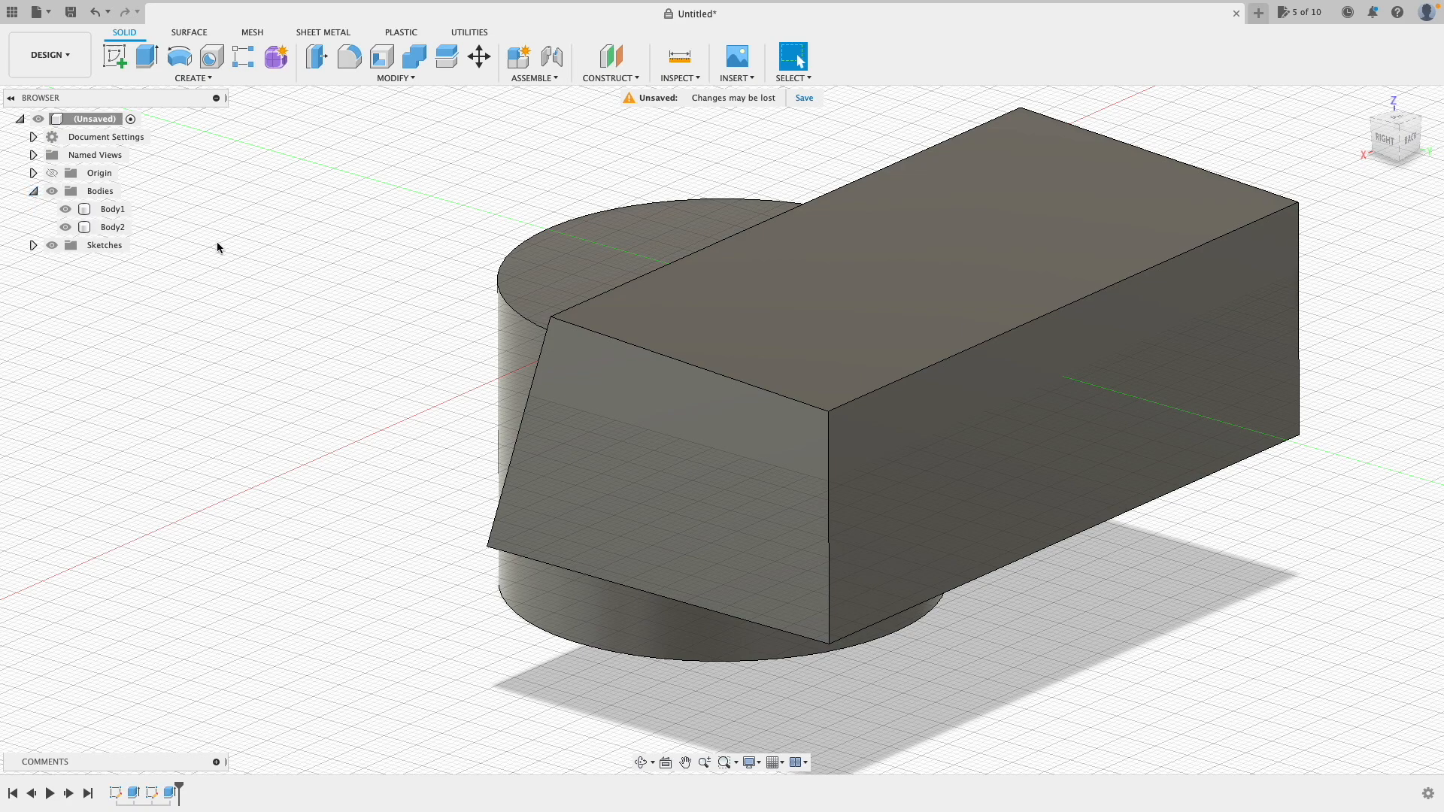
click(105, 211)
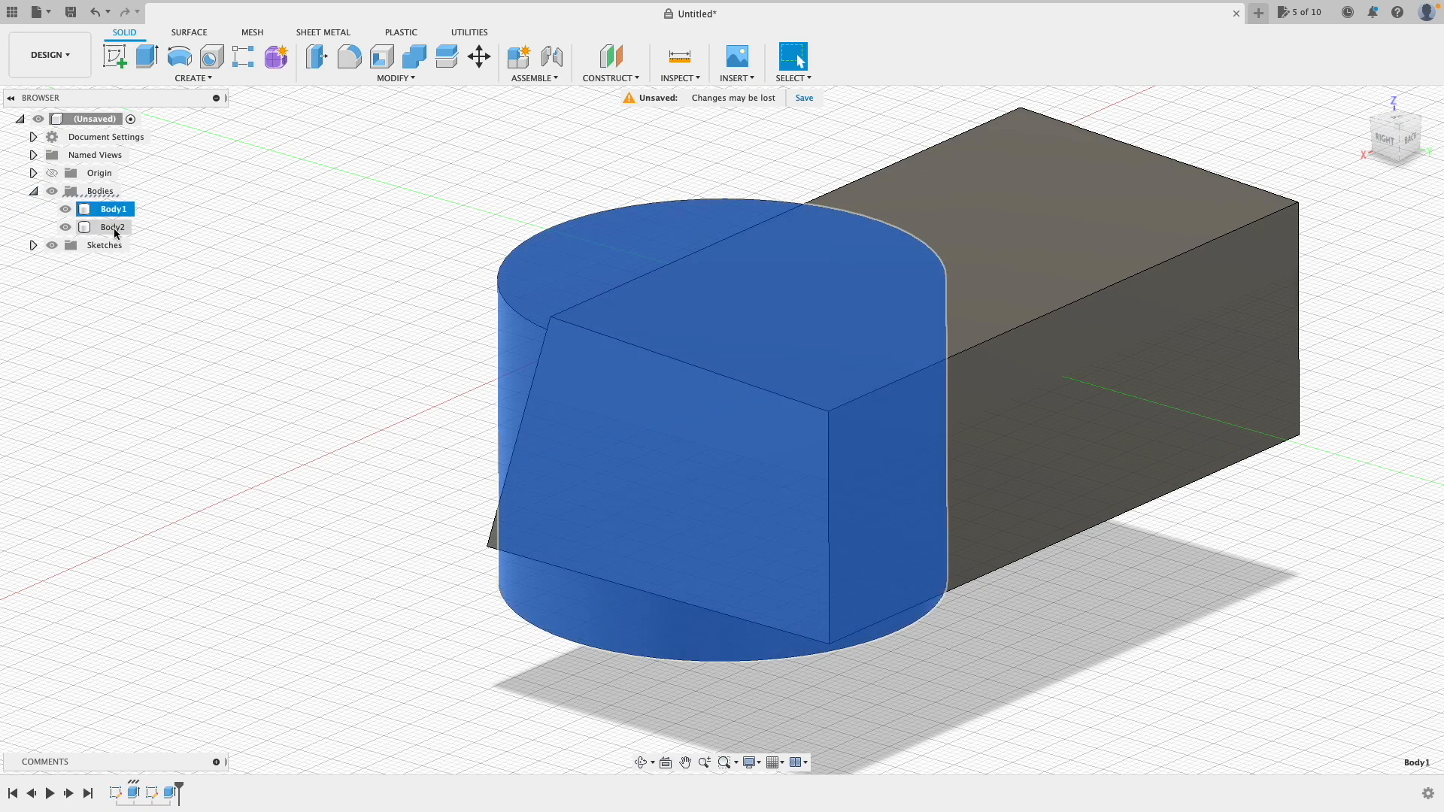
click(113, 227)
click(184, 225)
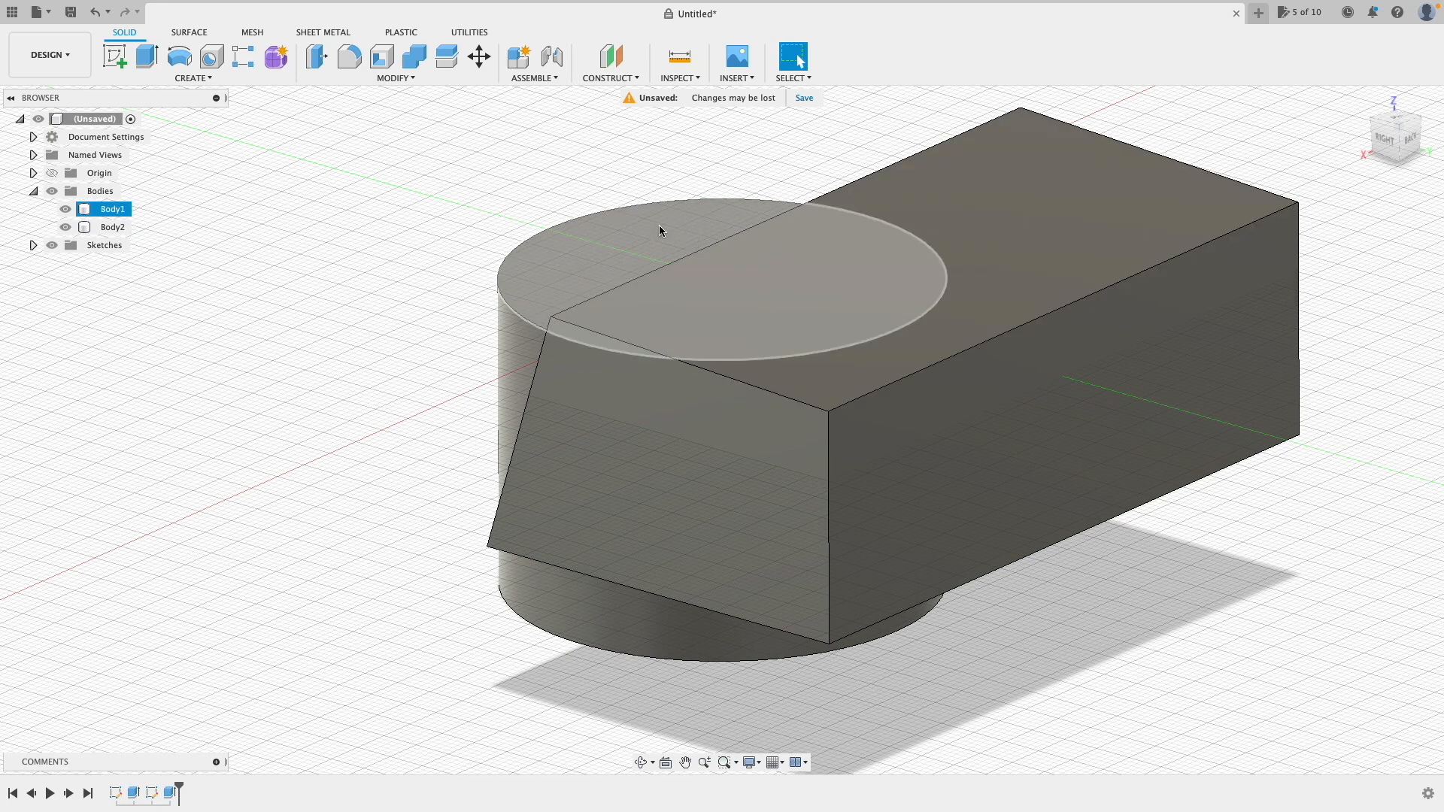
click(414, 66)
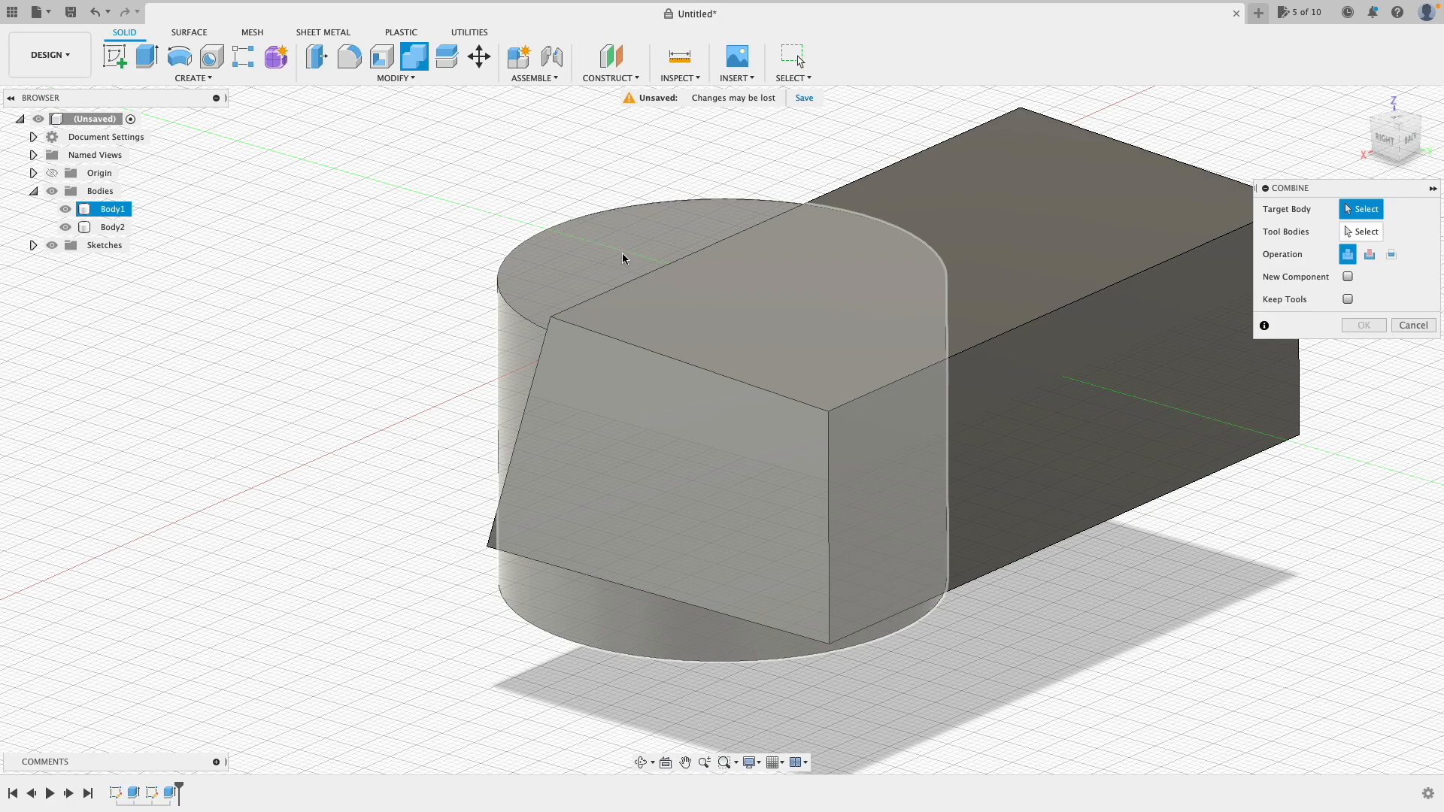
Step: Combine with the cylinder as target and the box as tool, using the Cut operation
click(622, 254)
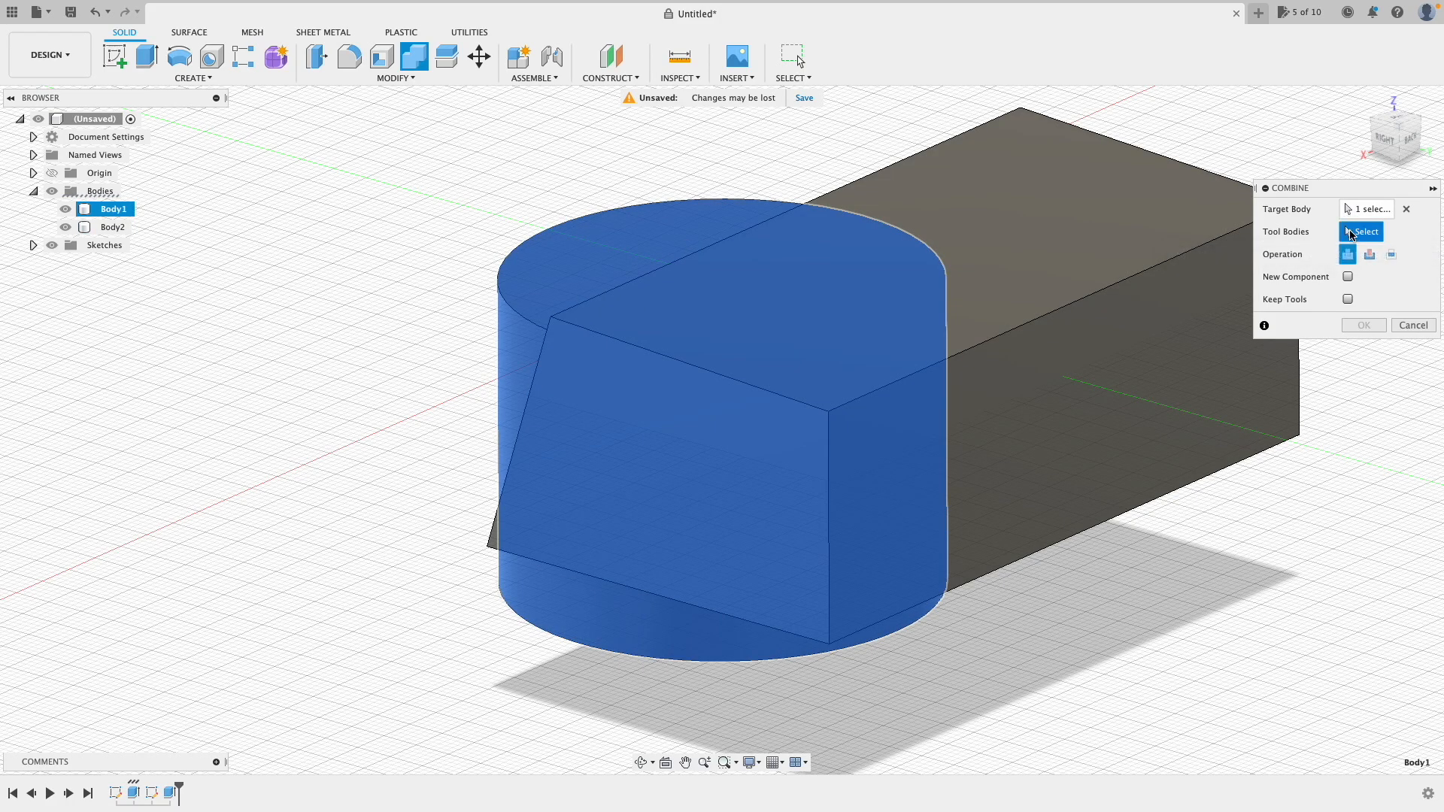
click(1098, 225)
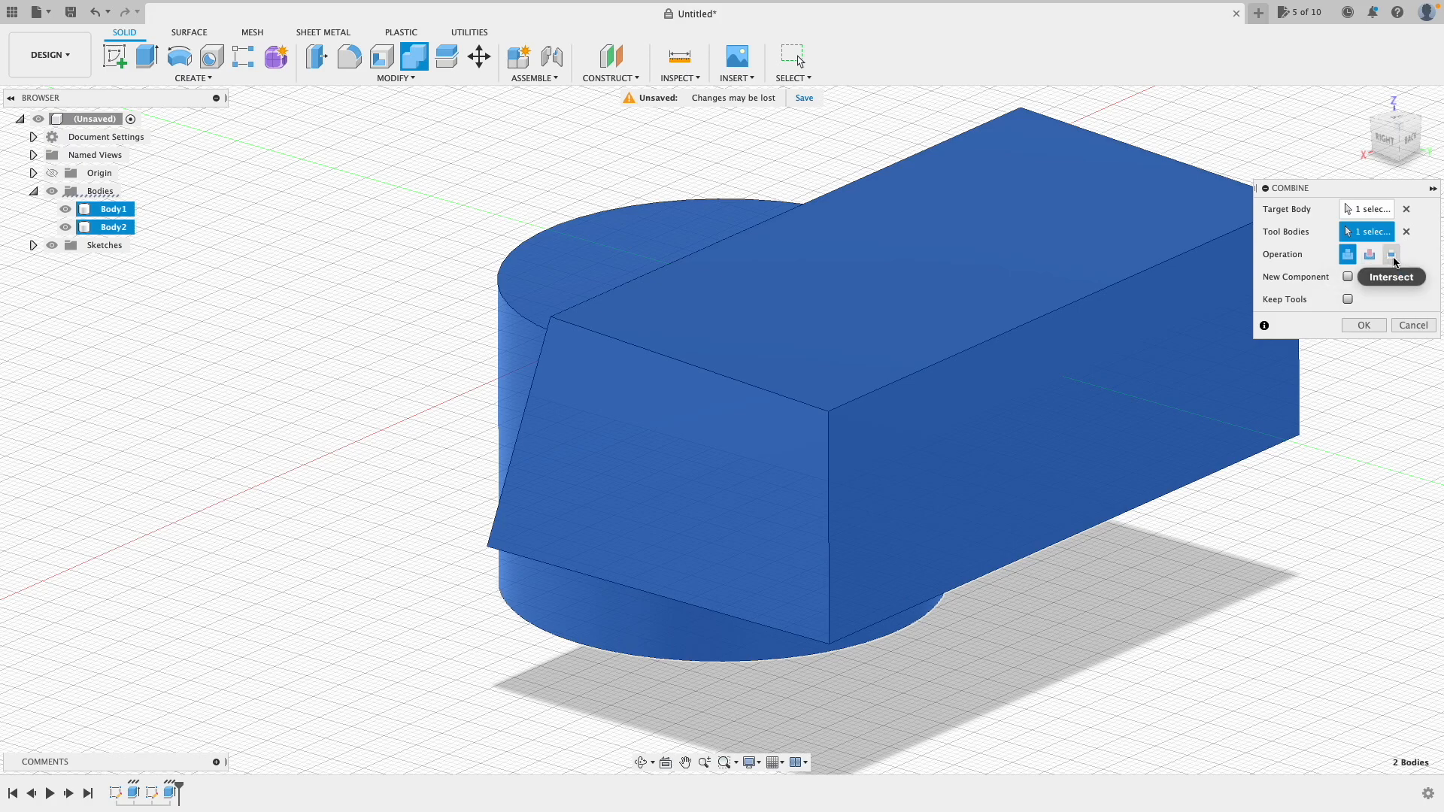
click(1368, 256)
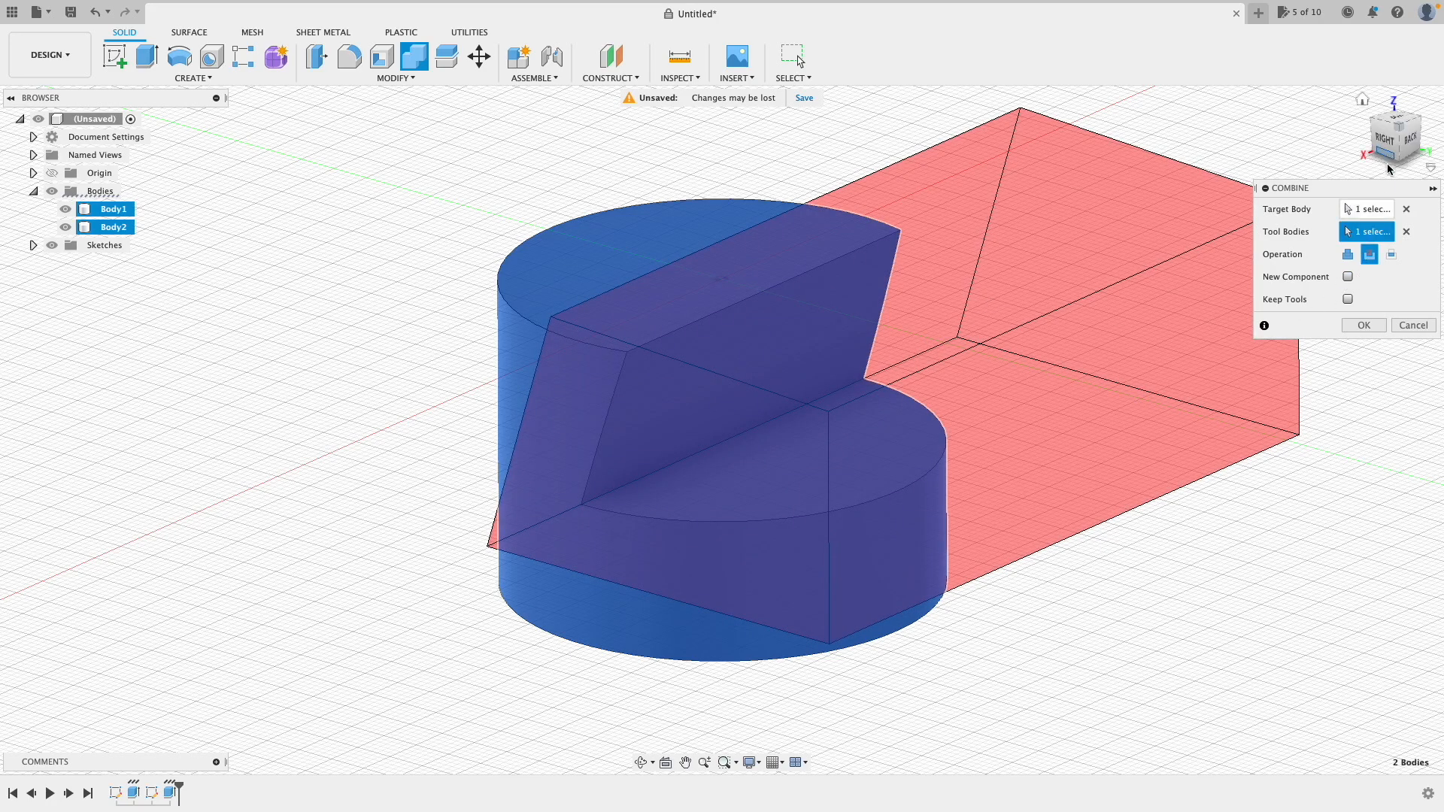
click(1364, 325)
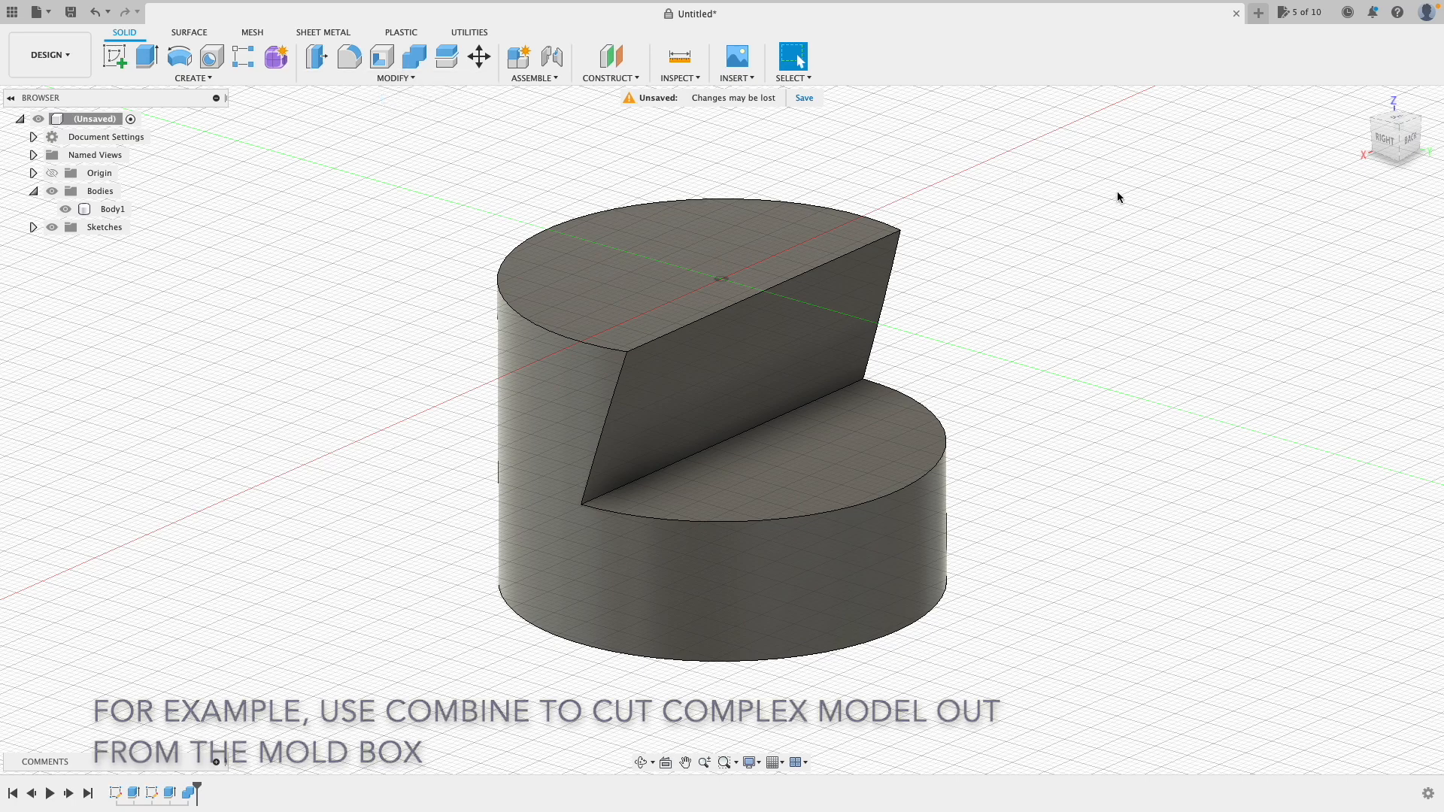
Step: Edit the Combine feature to tick Keep Tools, preserving the box body
double_click(190, 794)
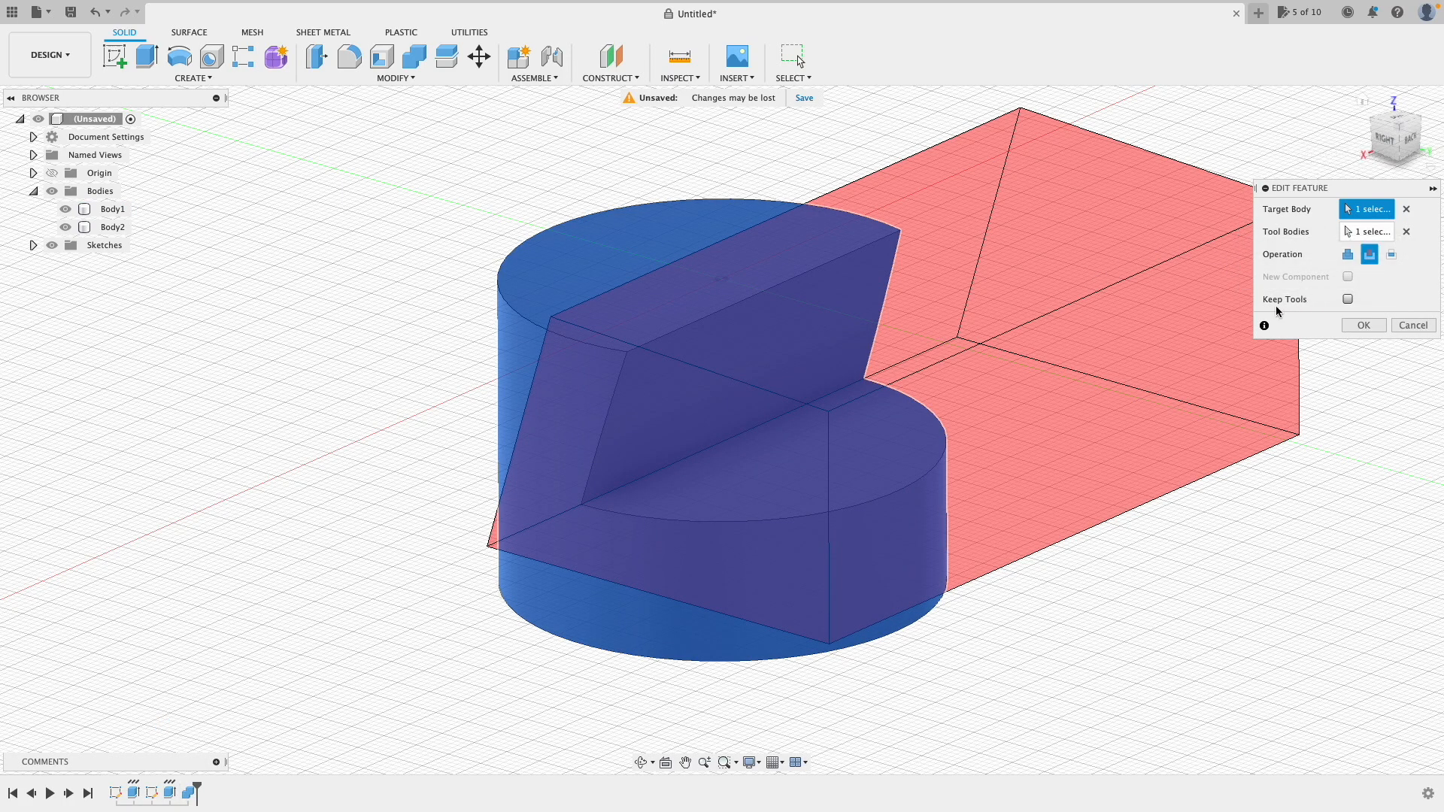
click(1347, 299)
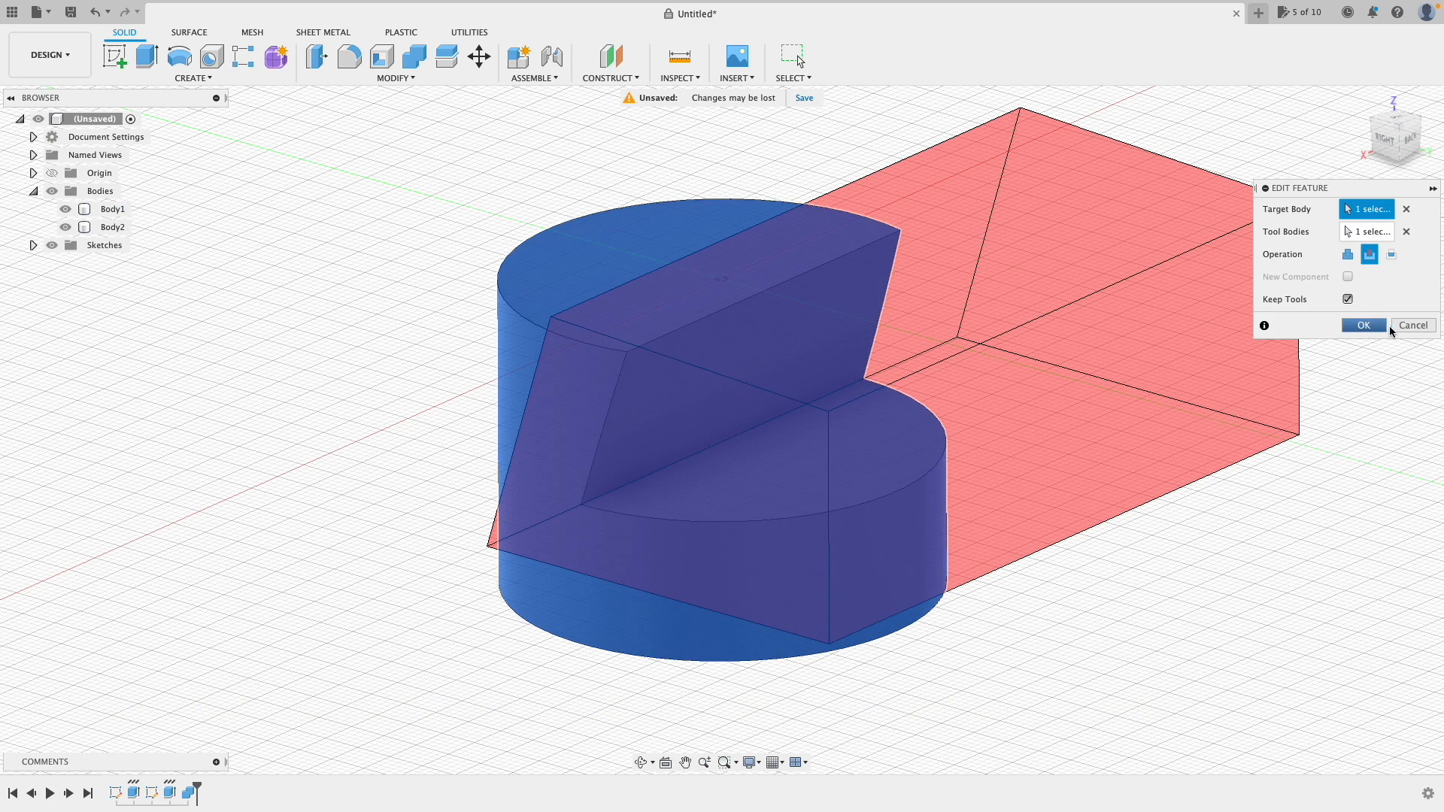
click(1361, 325)
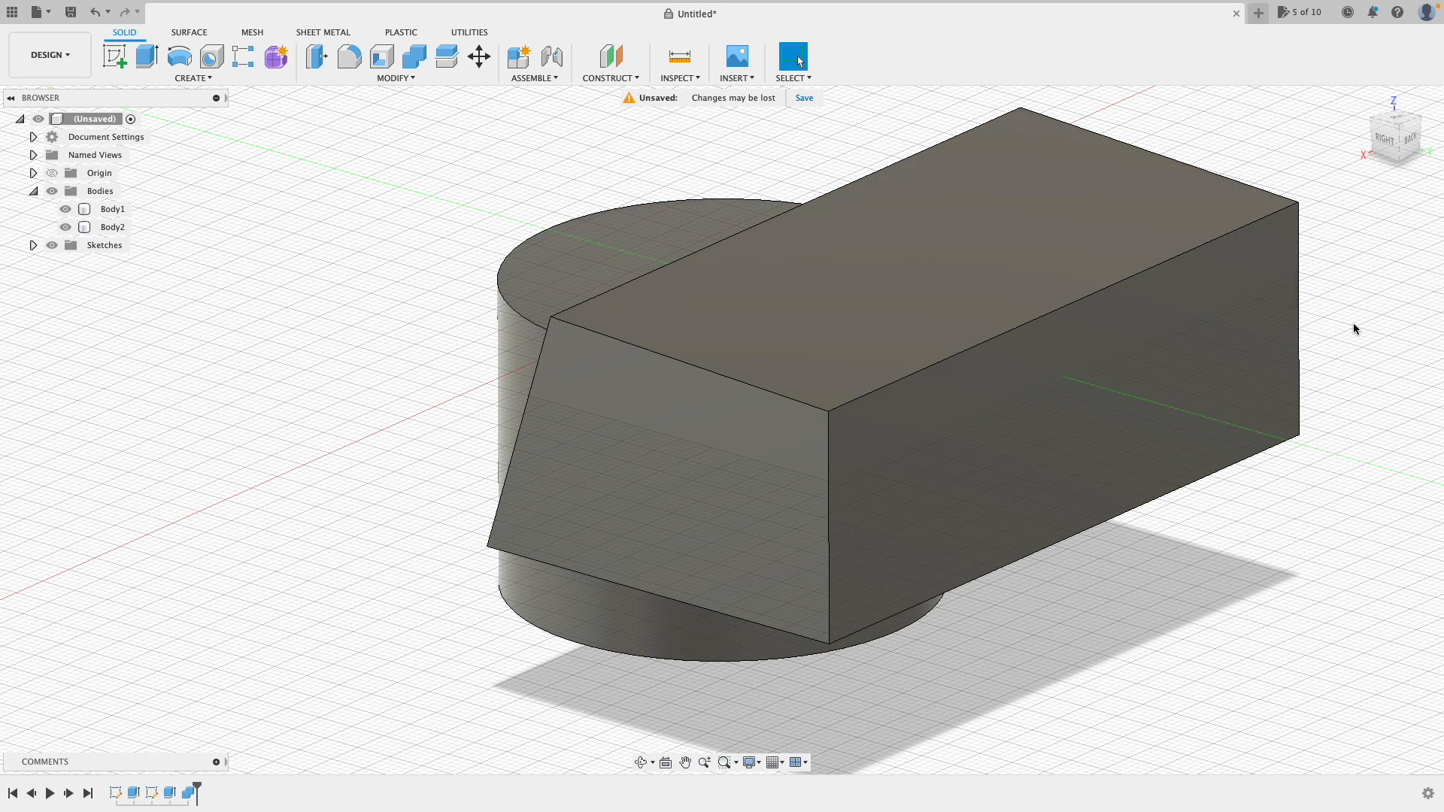
Step: Toggle Body1 and Body2 visibility to compare them, leaving only the cut cylinder shown
click(66, 227)
click(65, 211)
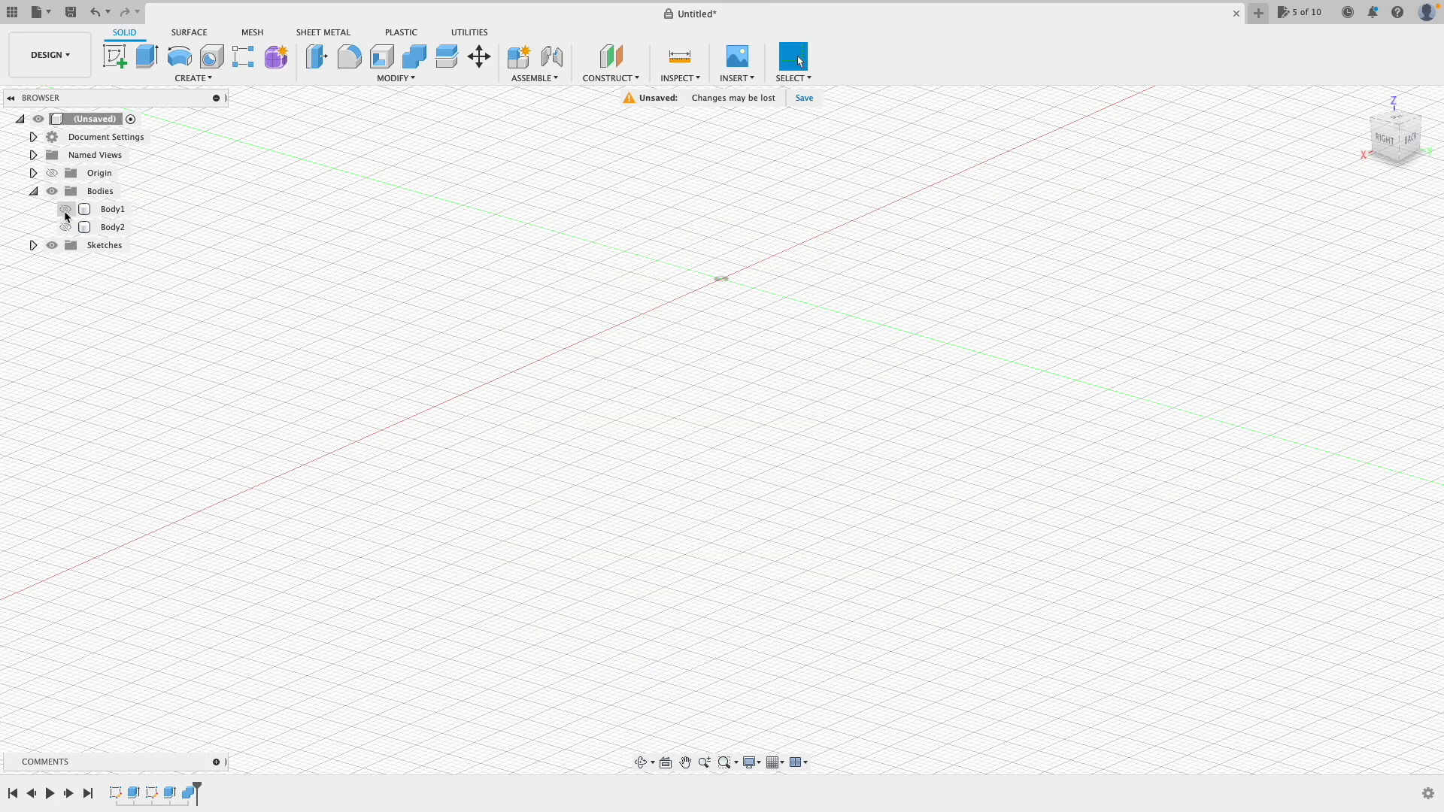
click(65, 210)
click(66, 227)
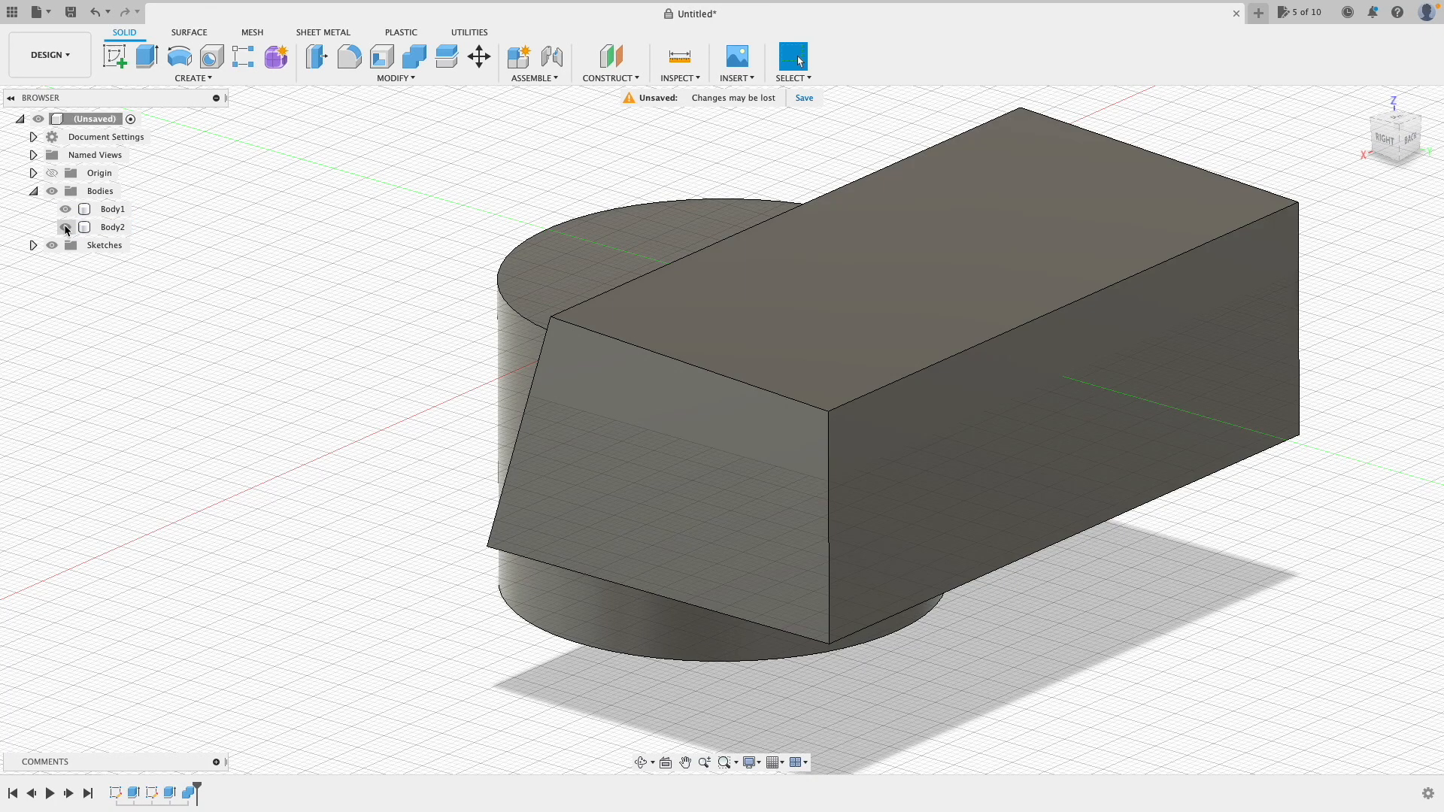
click(66, 210)
click(66, 227)
click(66, 210)
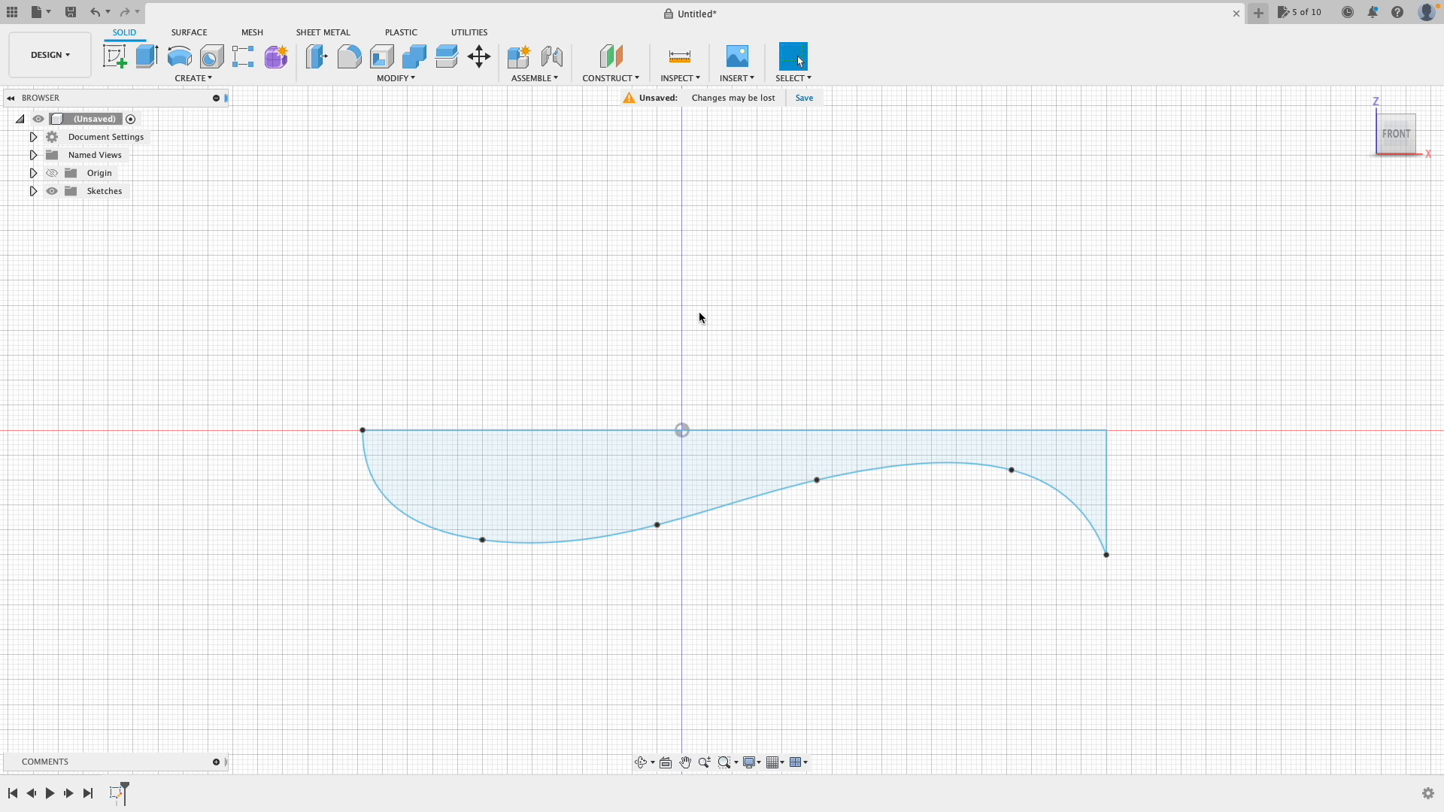
Step: Revolve the wavy profile around its straight top edge with Type set to Full
click(179, 58)
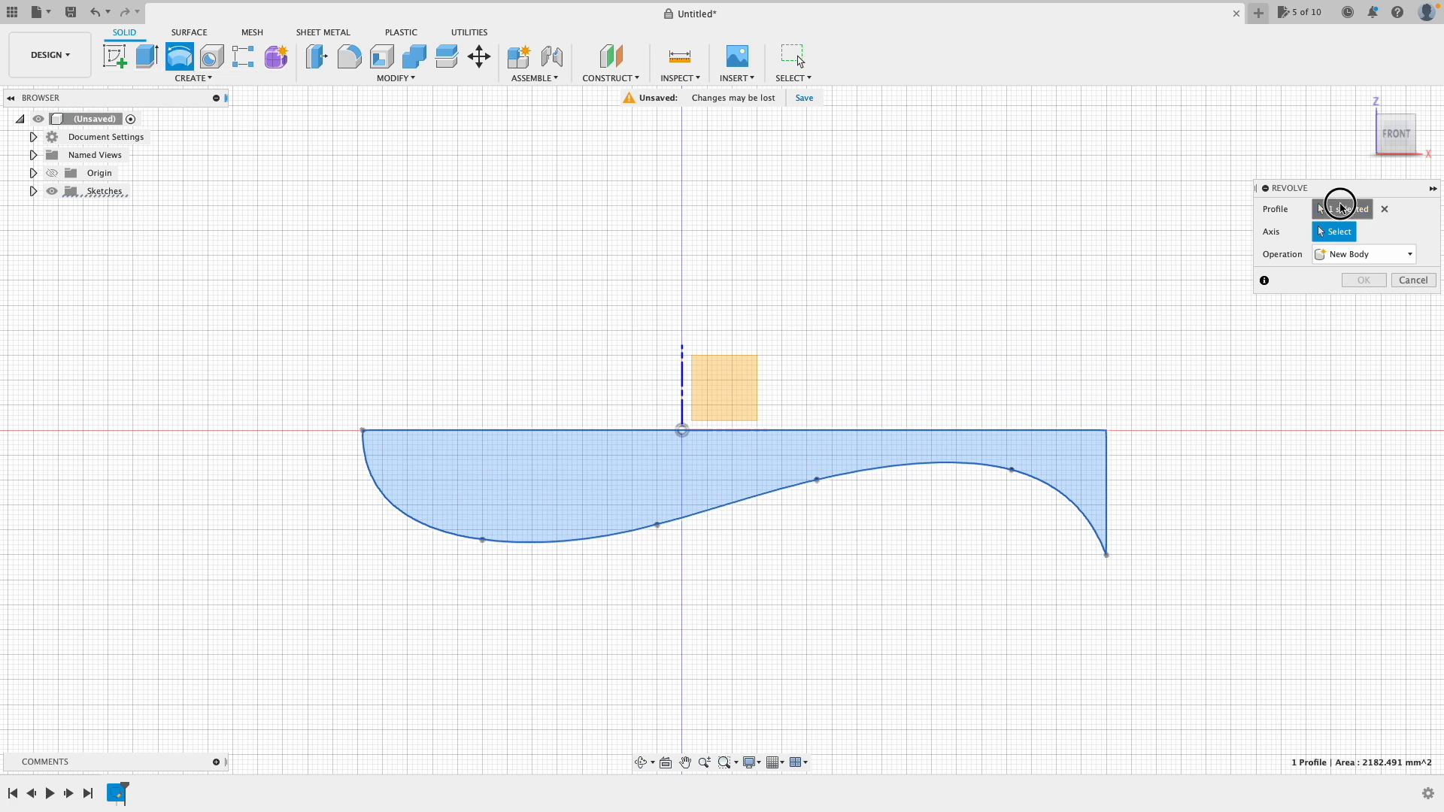
click(1317, 210)
click(629, 516)
click(627, 516)
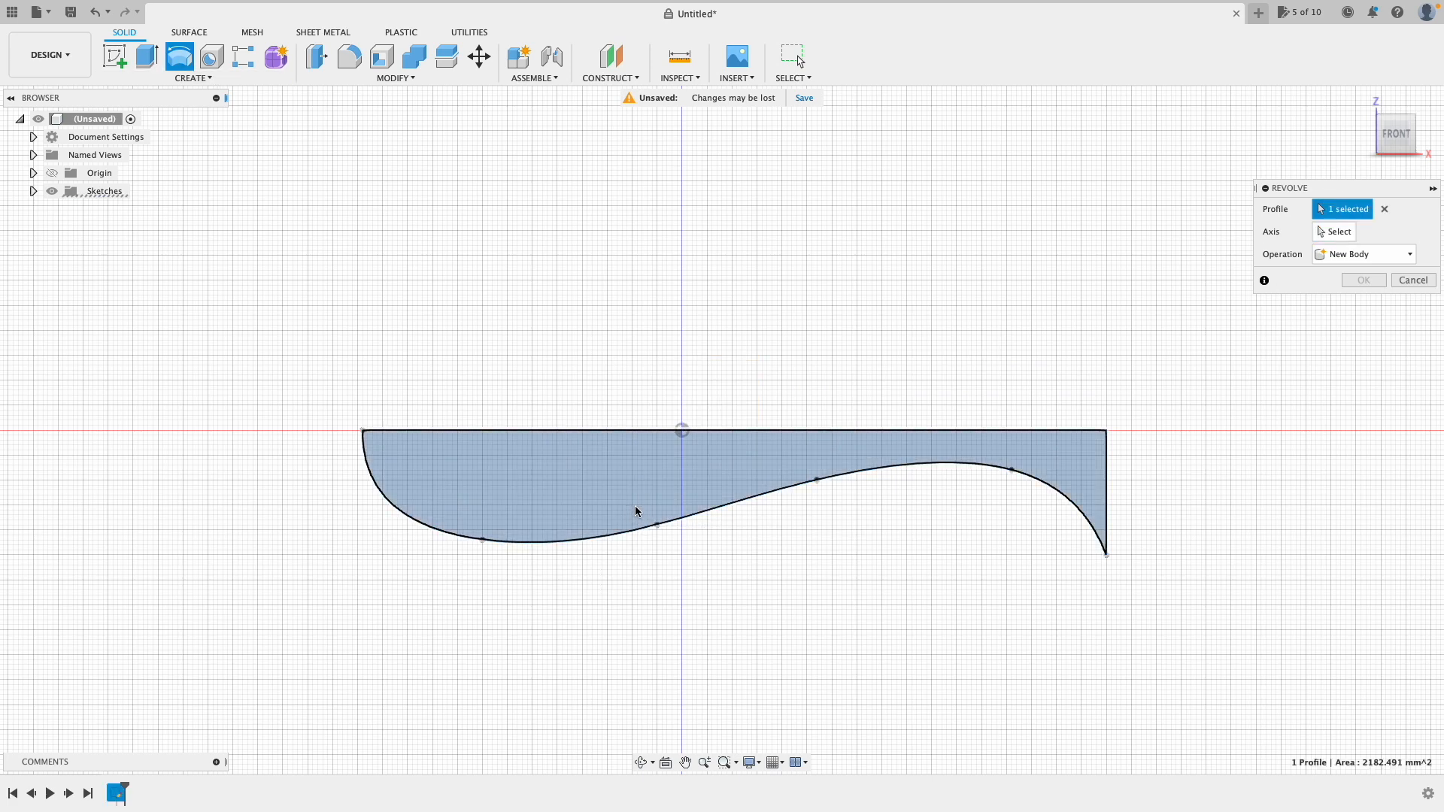
click(1340, 231)
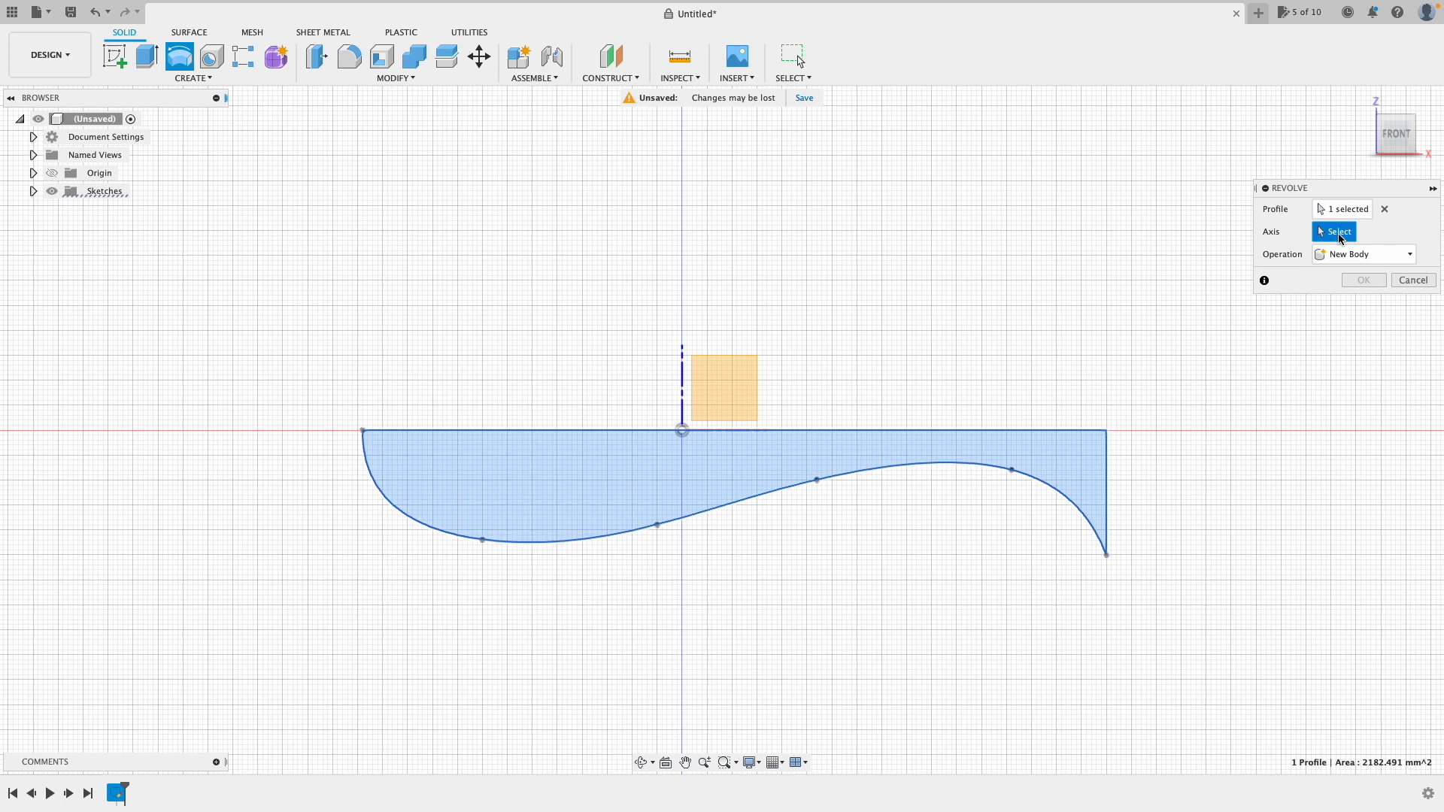
click(588, 429)
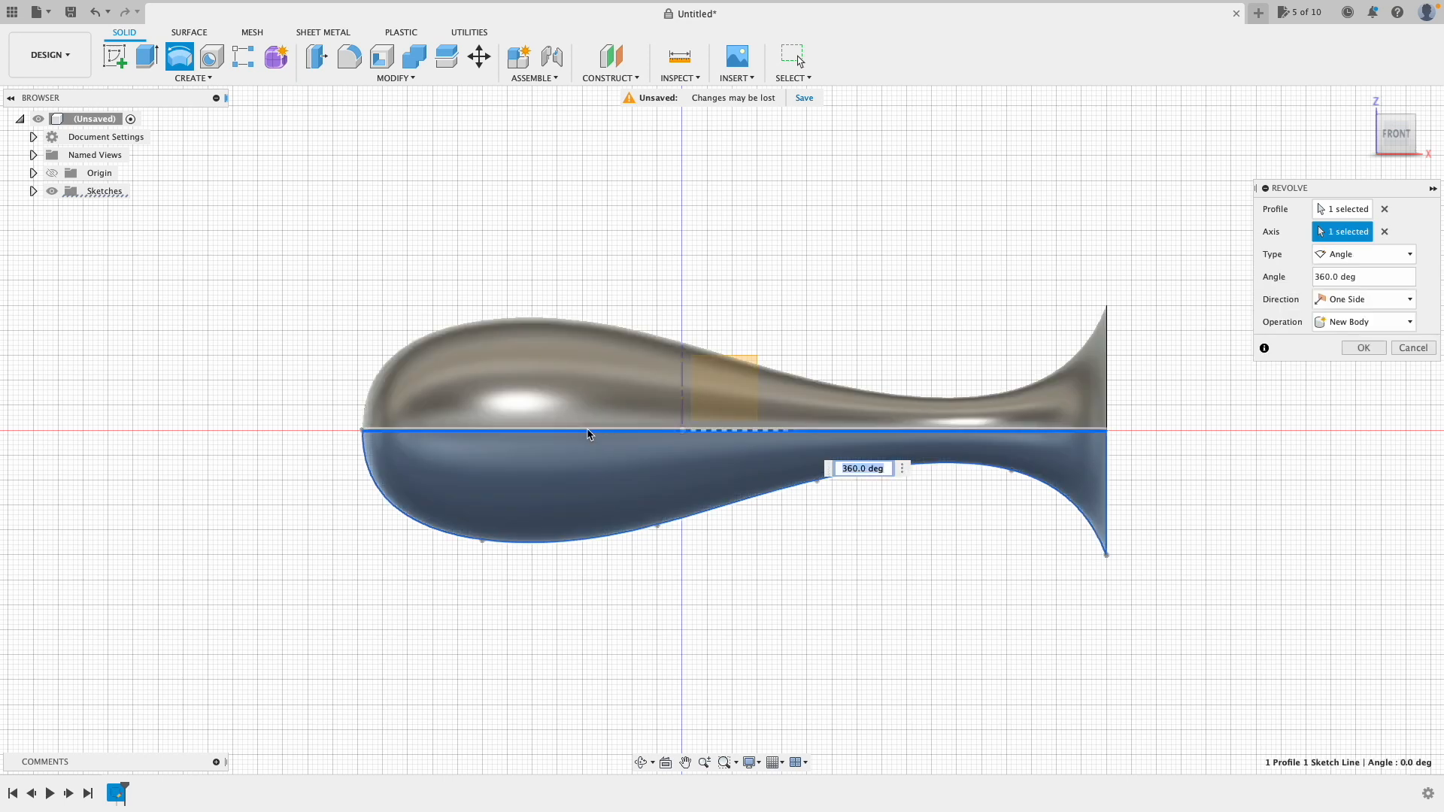
click(1358, 258)
click(1346, 306)
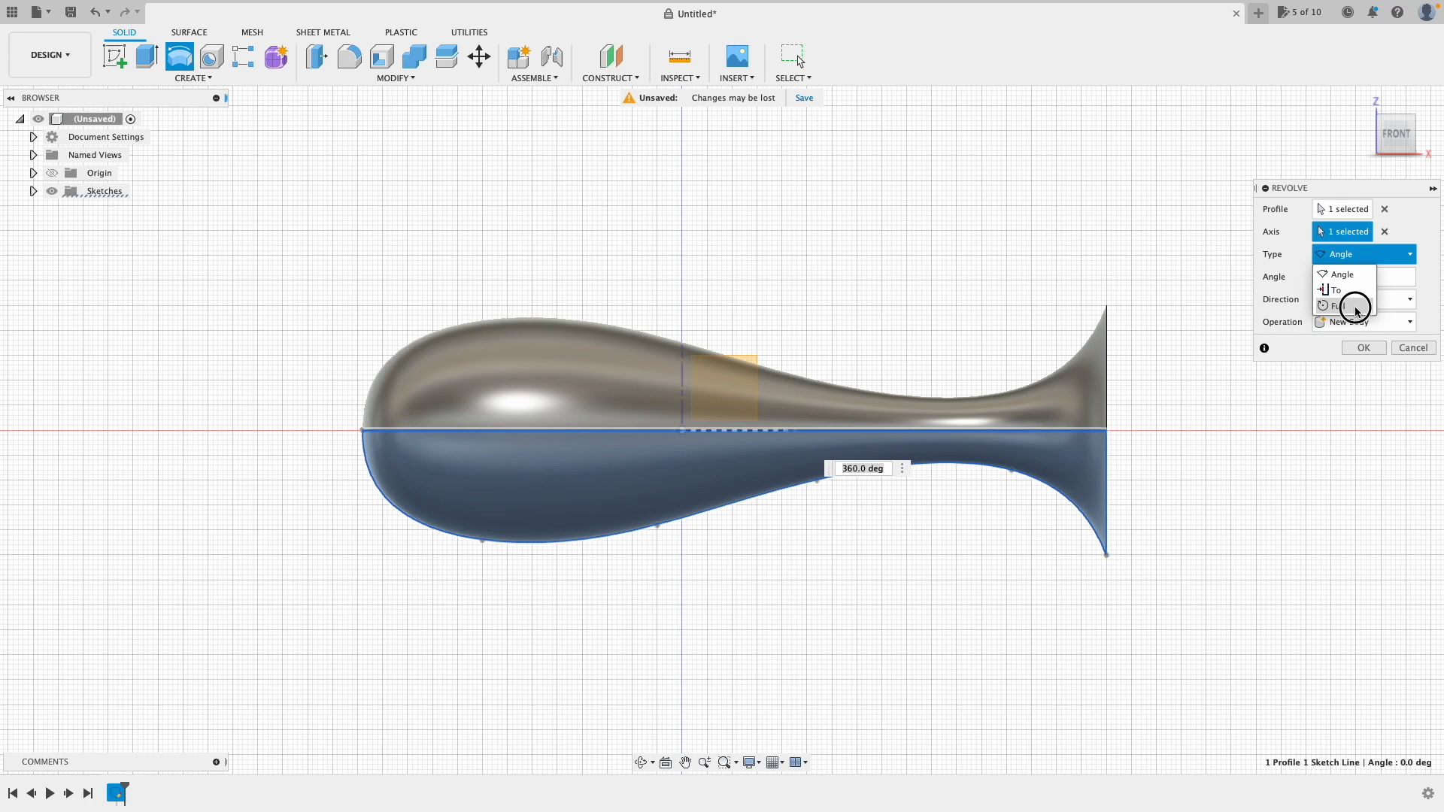
Step: Try Angle and Two Sides revolve options, then revert to Full and create Body1
mouse_move(1357, 147)
shift+middle_down()
mouse_move(1279, 155)
mouse_move(1292, 172)
shift+middle_up()
click(1332, 230)
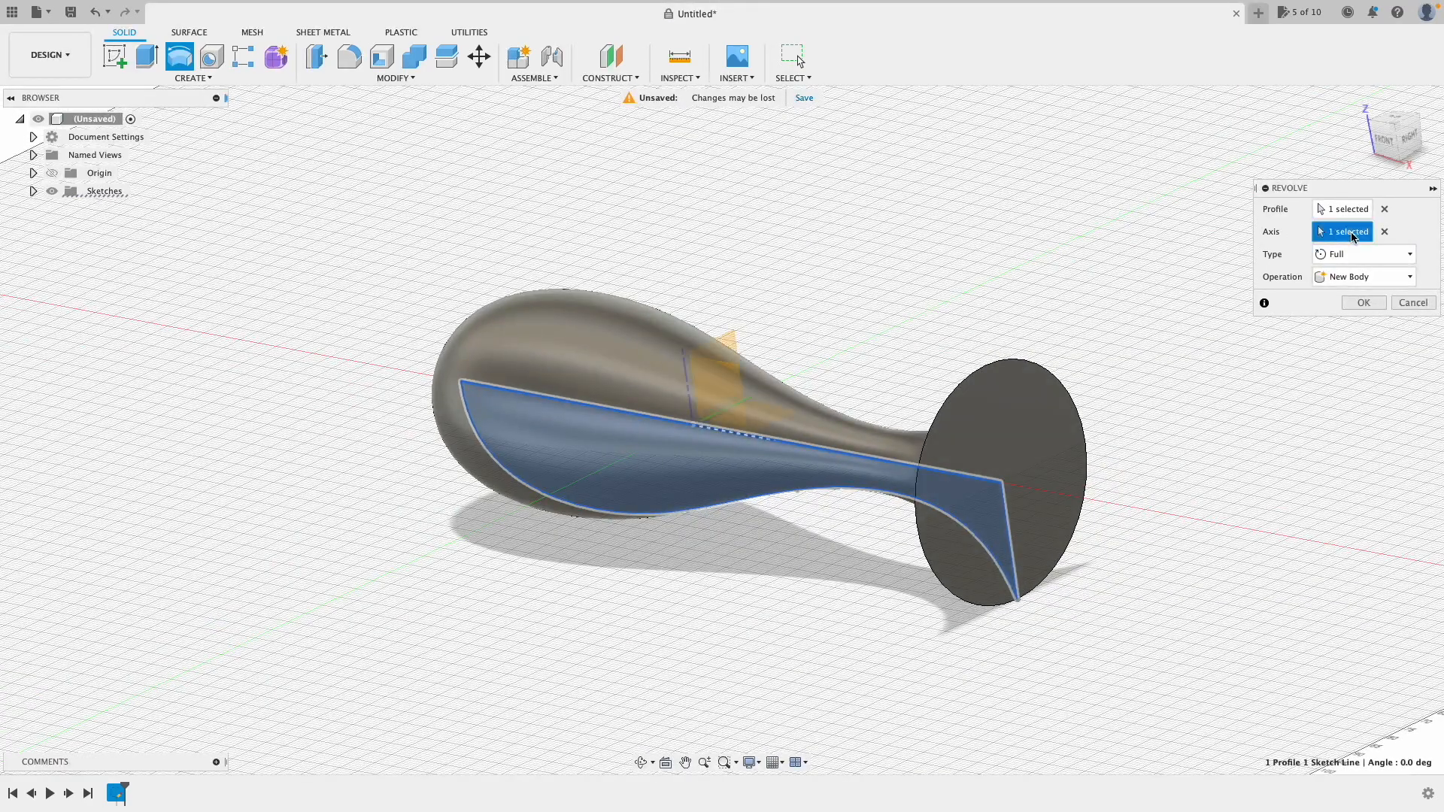
click(1352, 257)
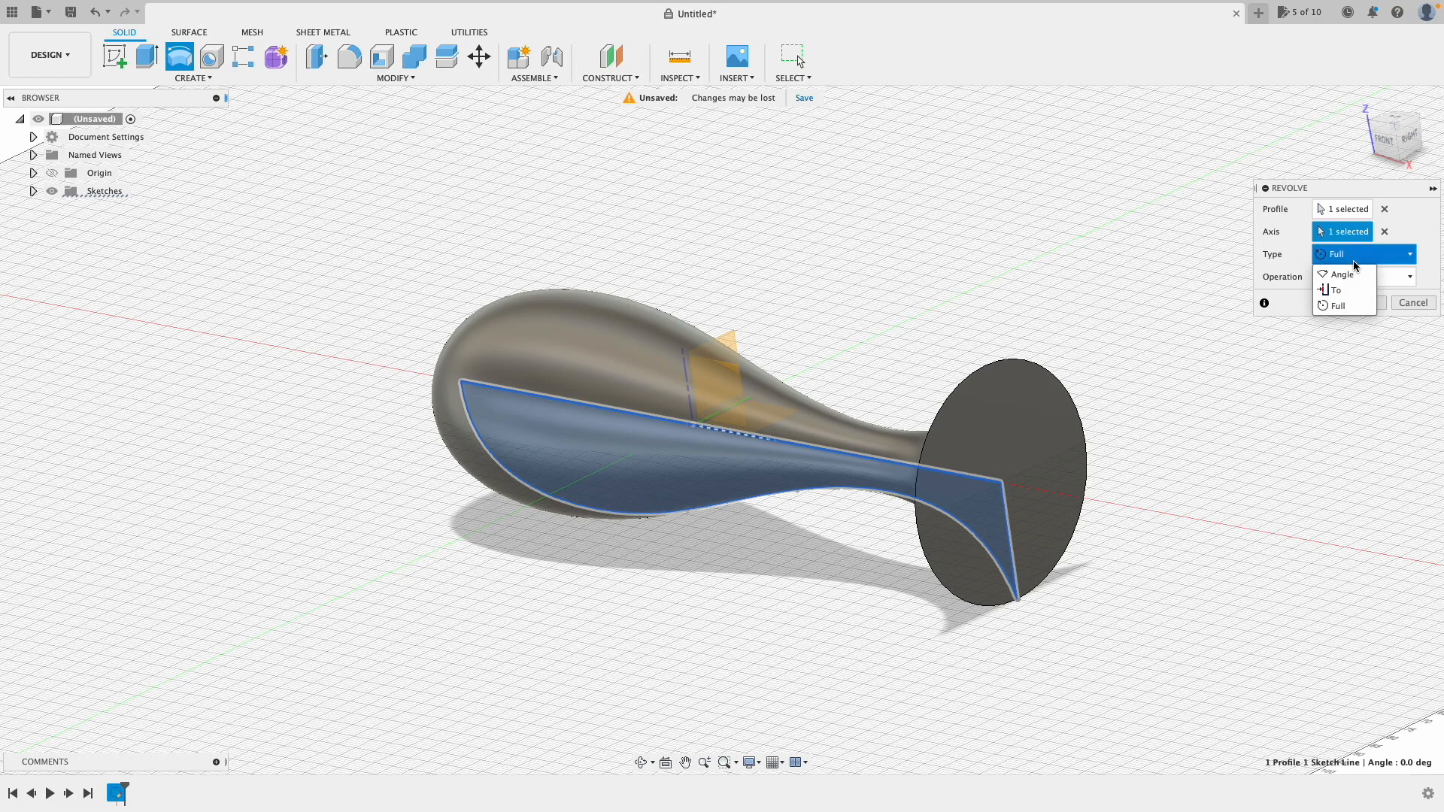
click(1357, 272)
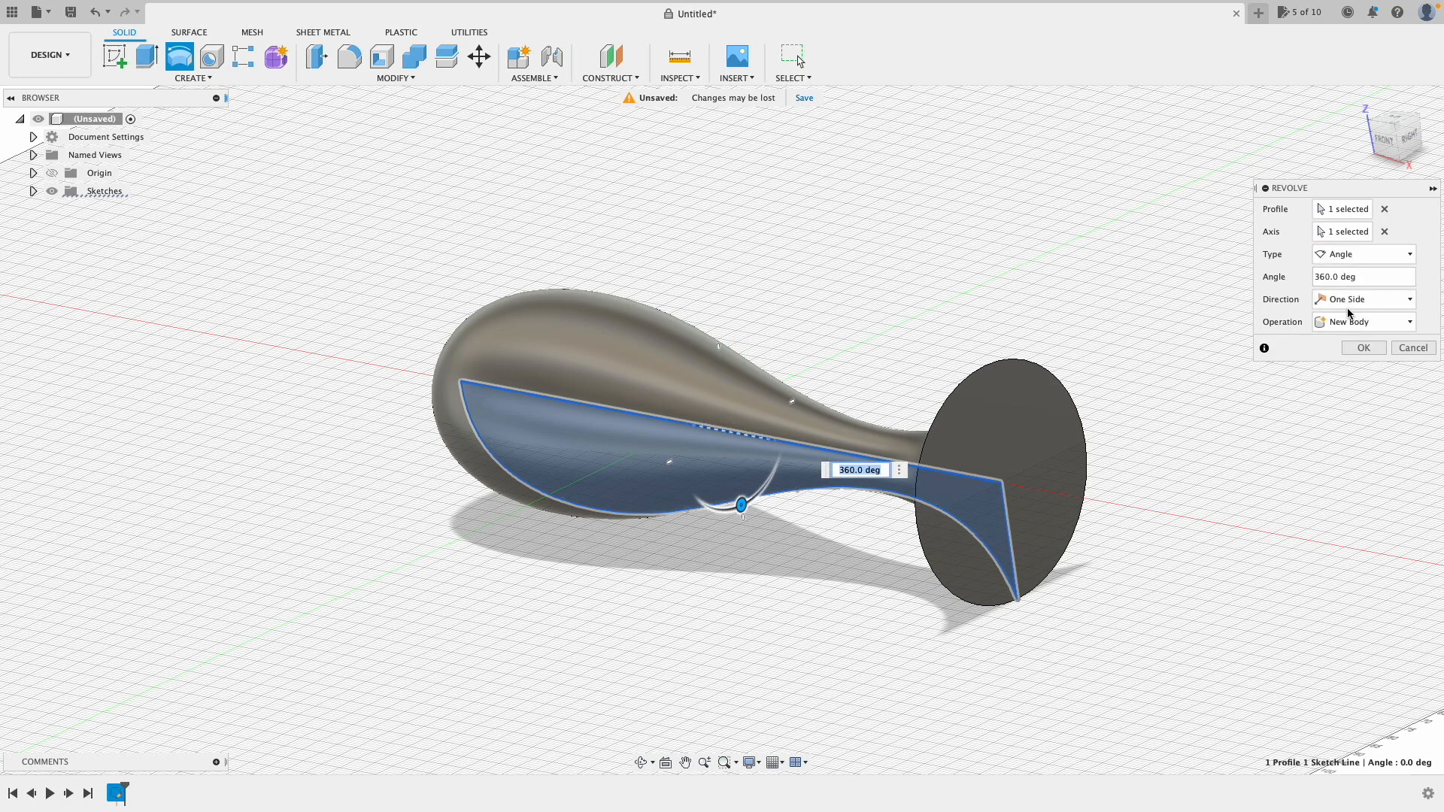
click(1354, 299)
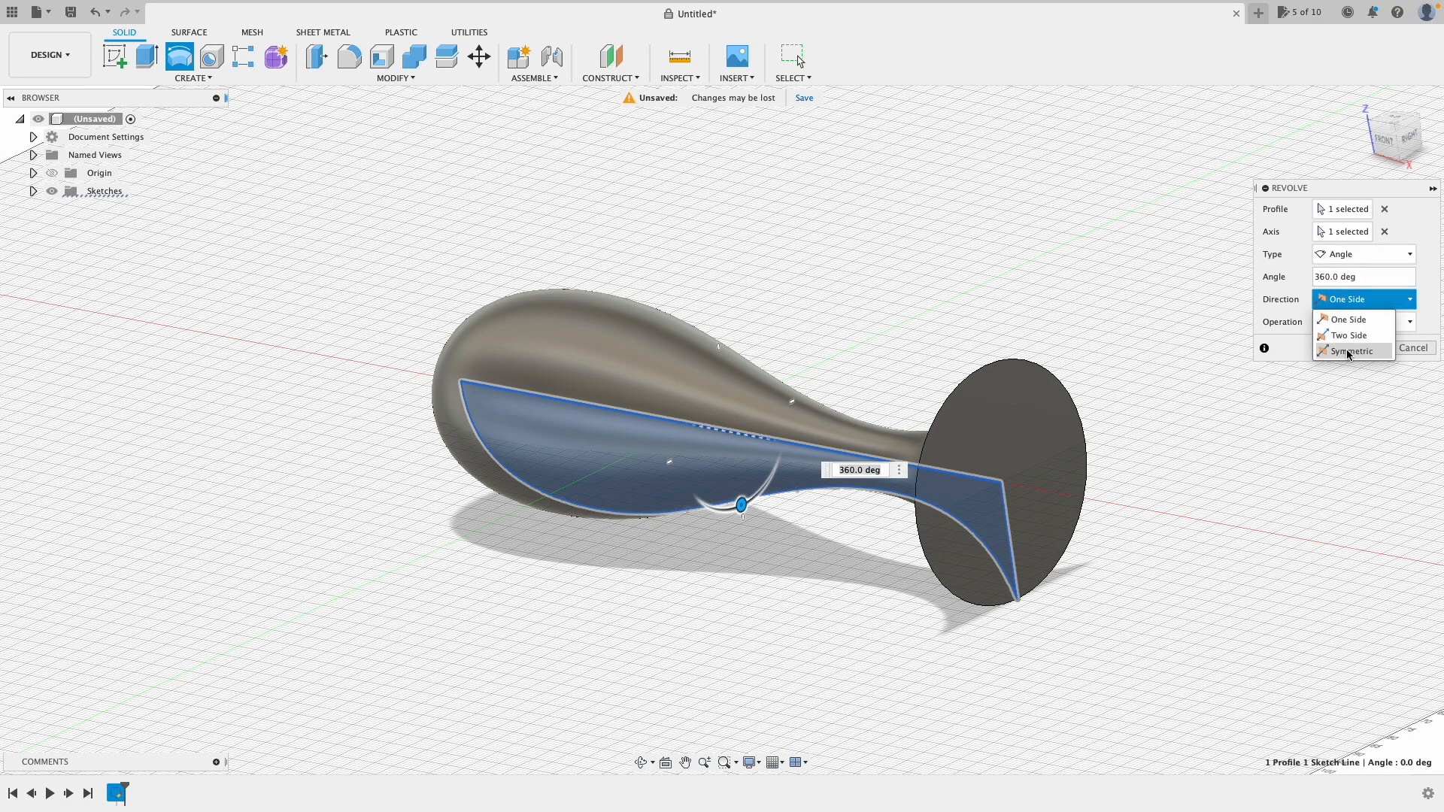
click(1331, 338)
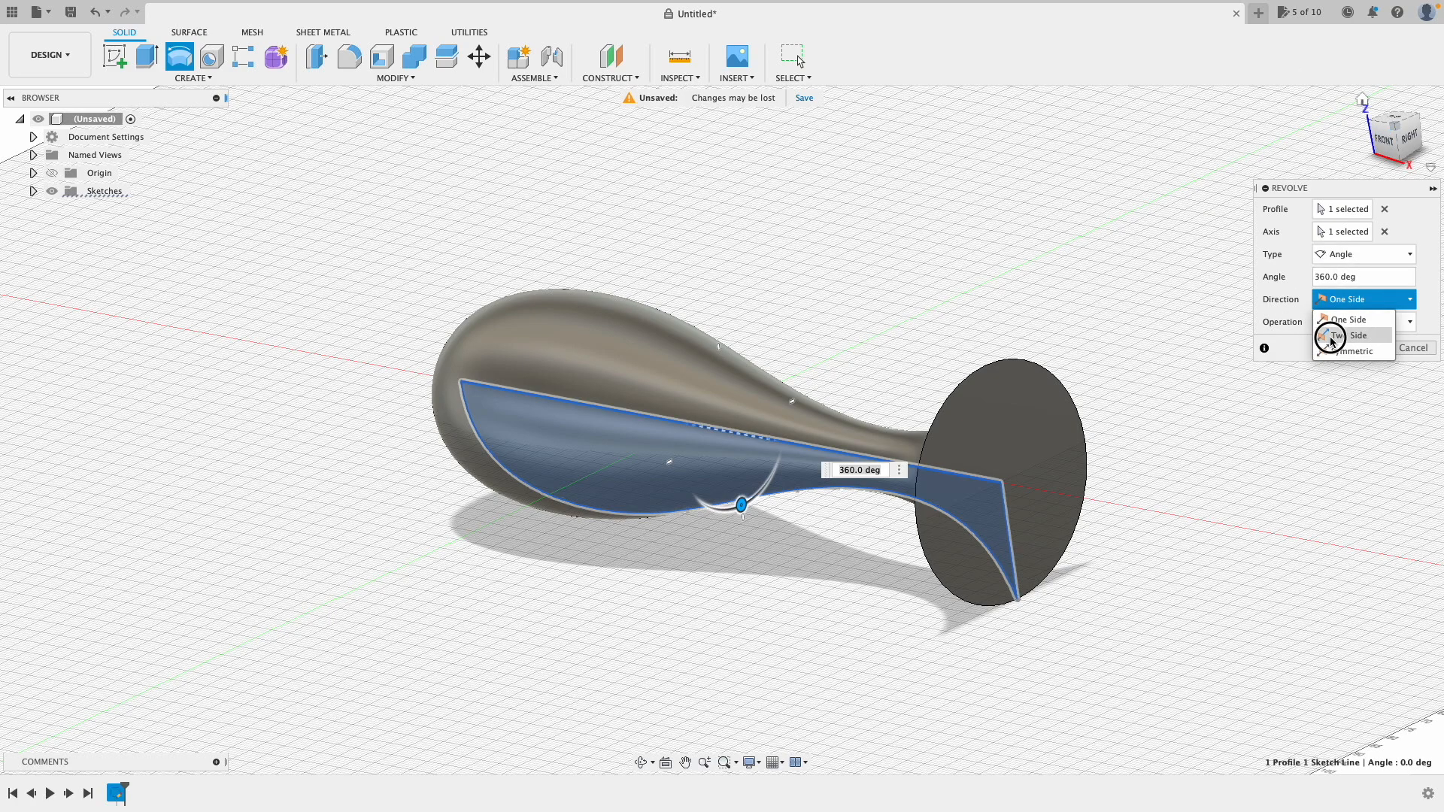
click(1409, 139)
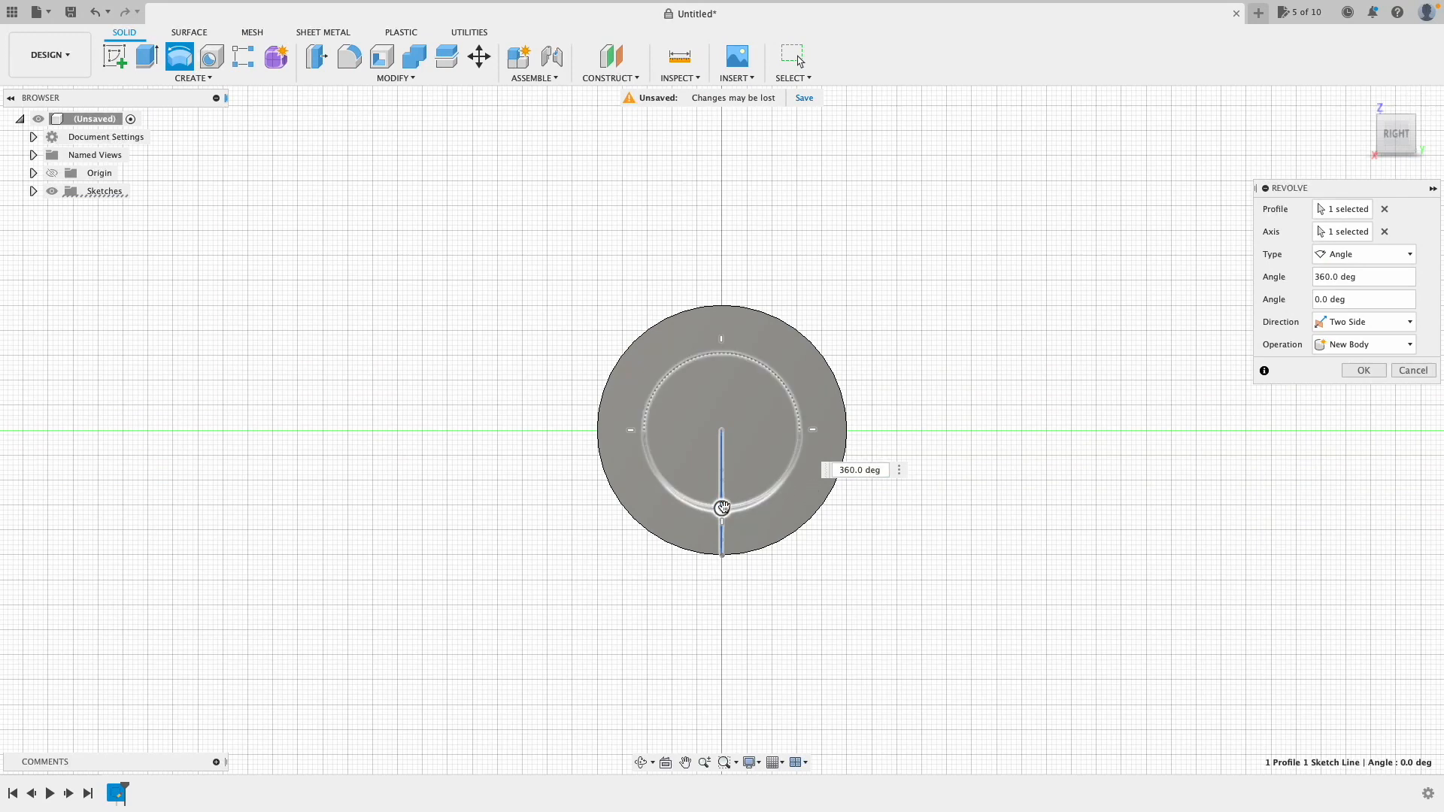
drag(722, 508, 763, 497)
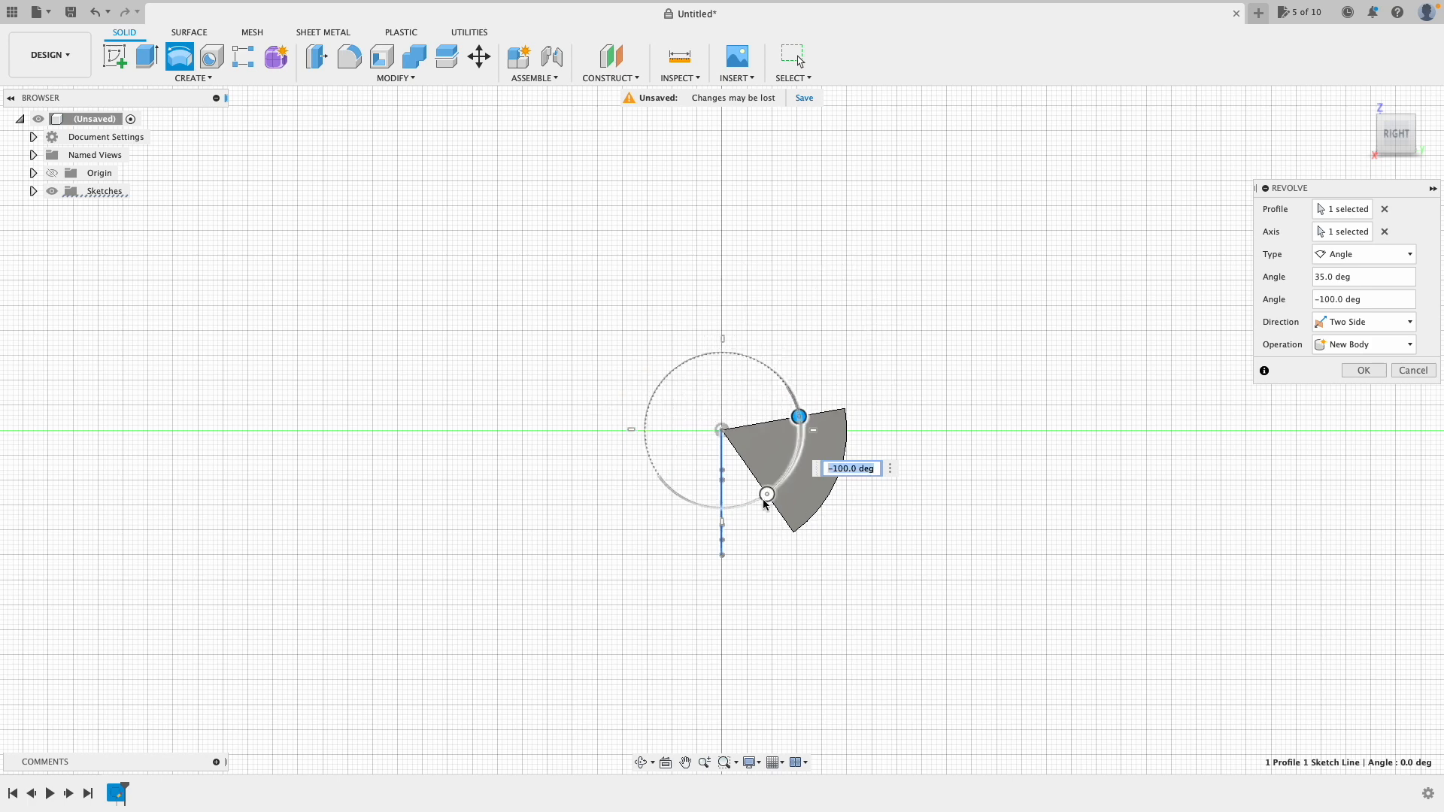
click(1361, 255)
click(1346, 306)
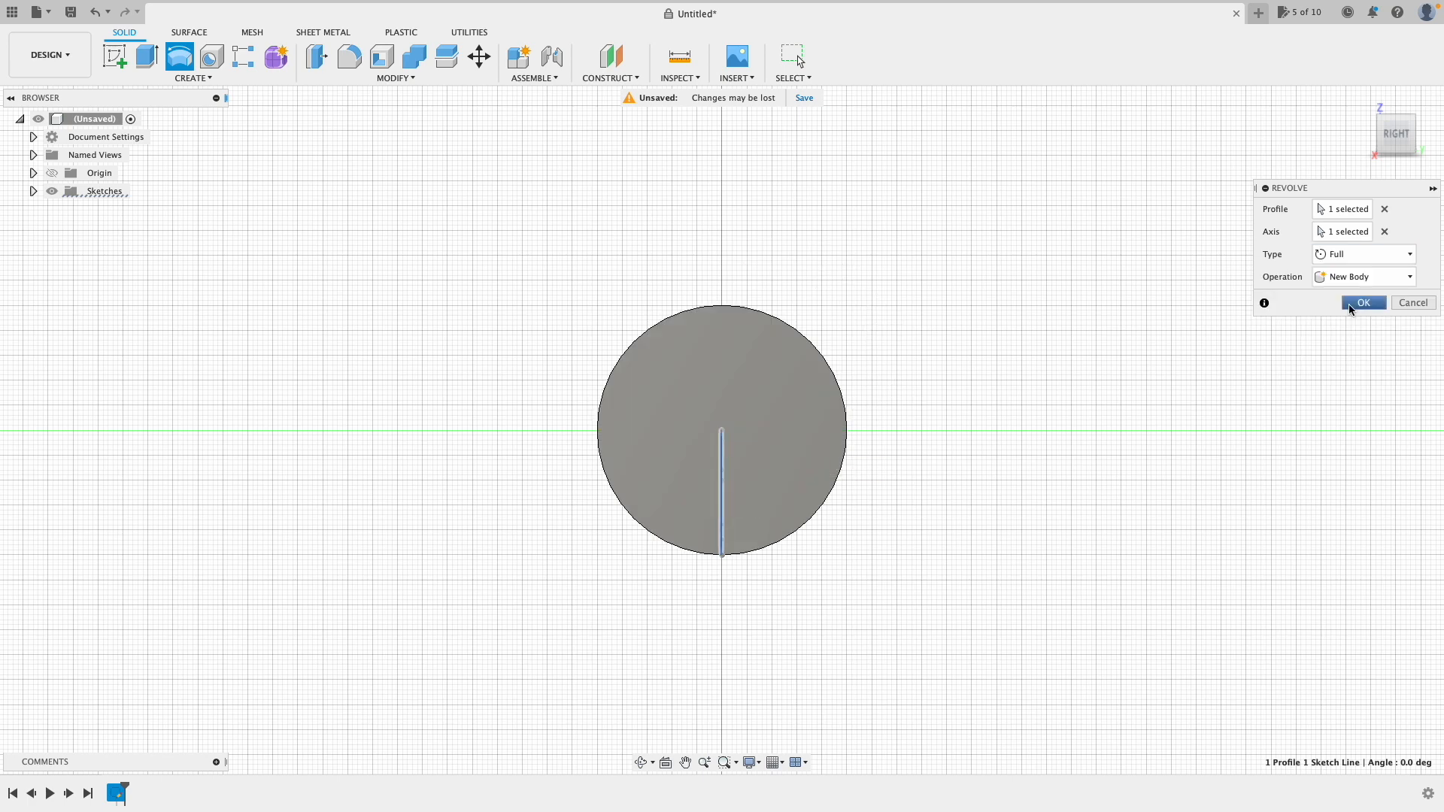
click(1362, 303)
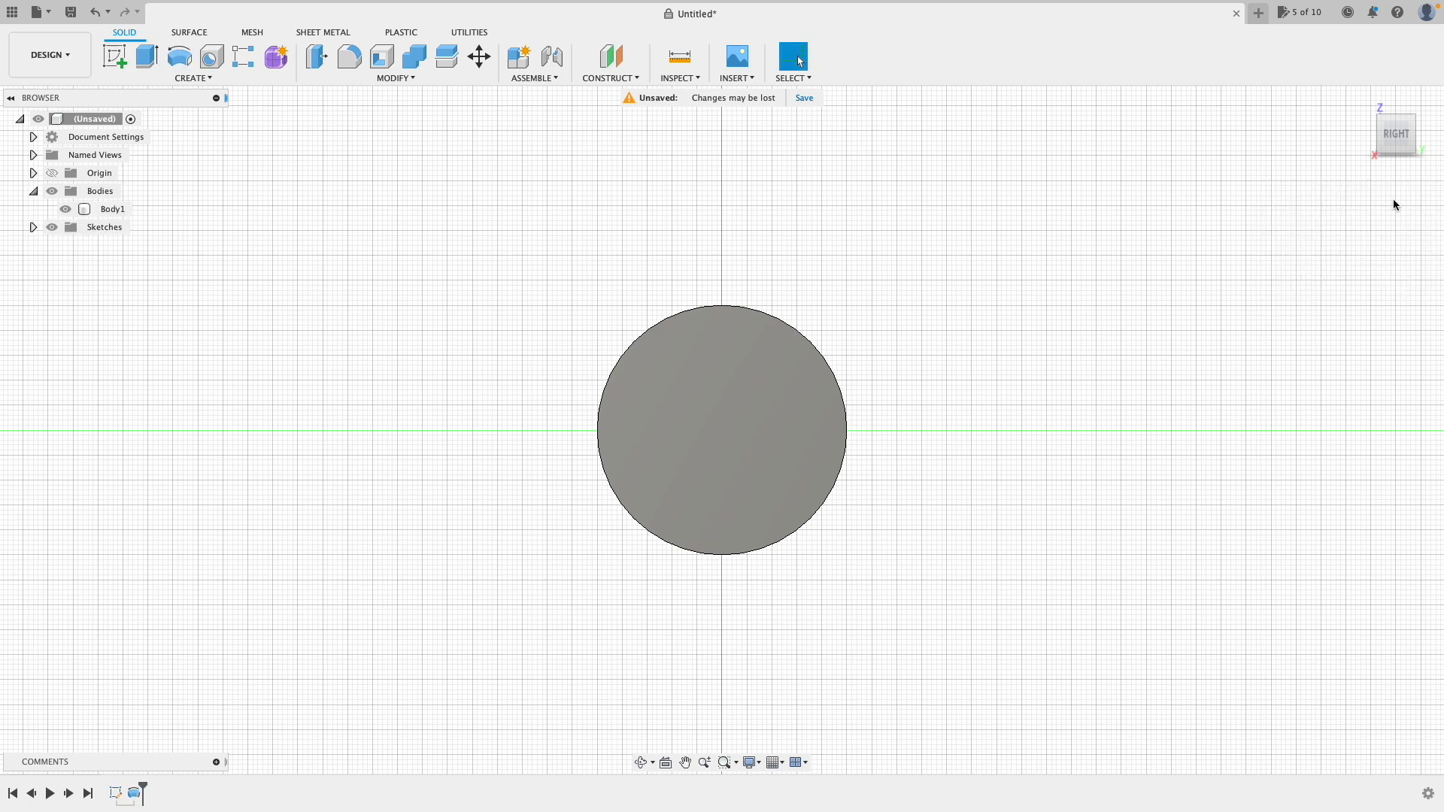
click(1364, 100)
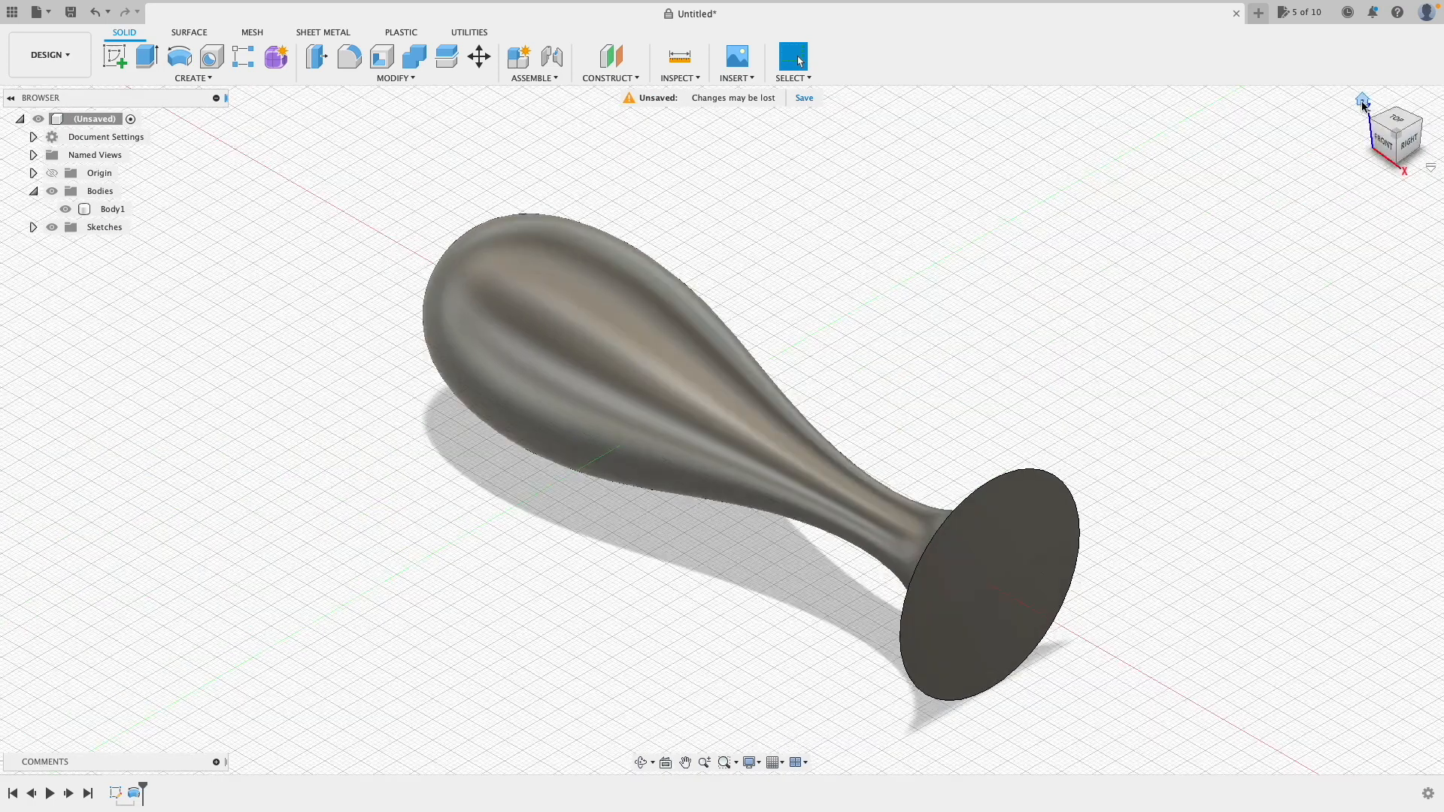
Step: View the revolved body from the FRONT face and start Split Body
click(1382, 142)
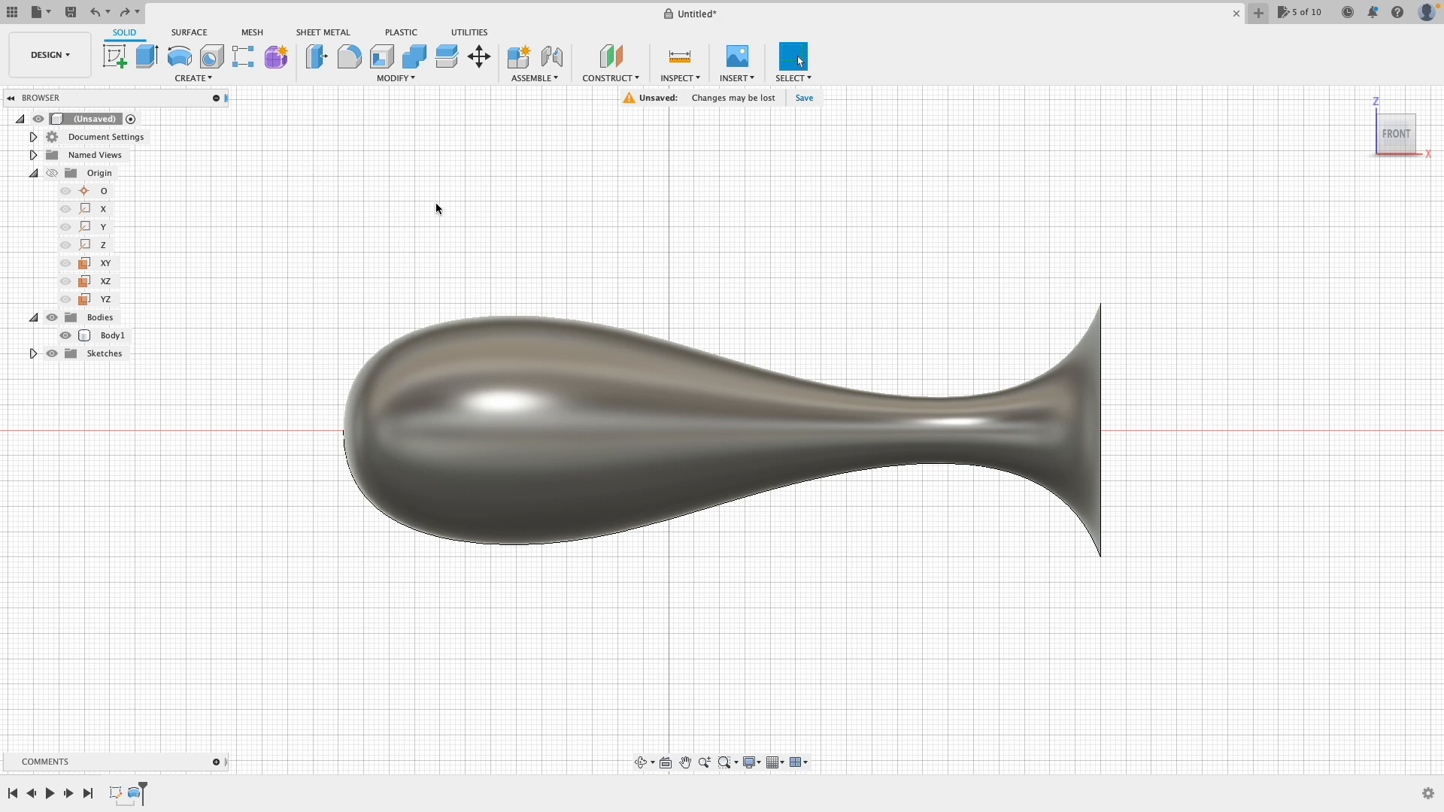
click(448, 65)
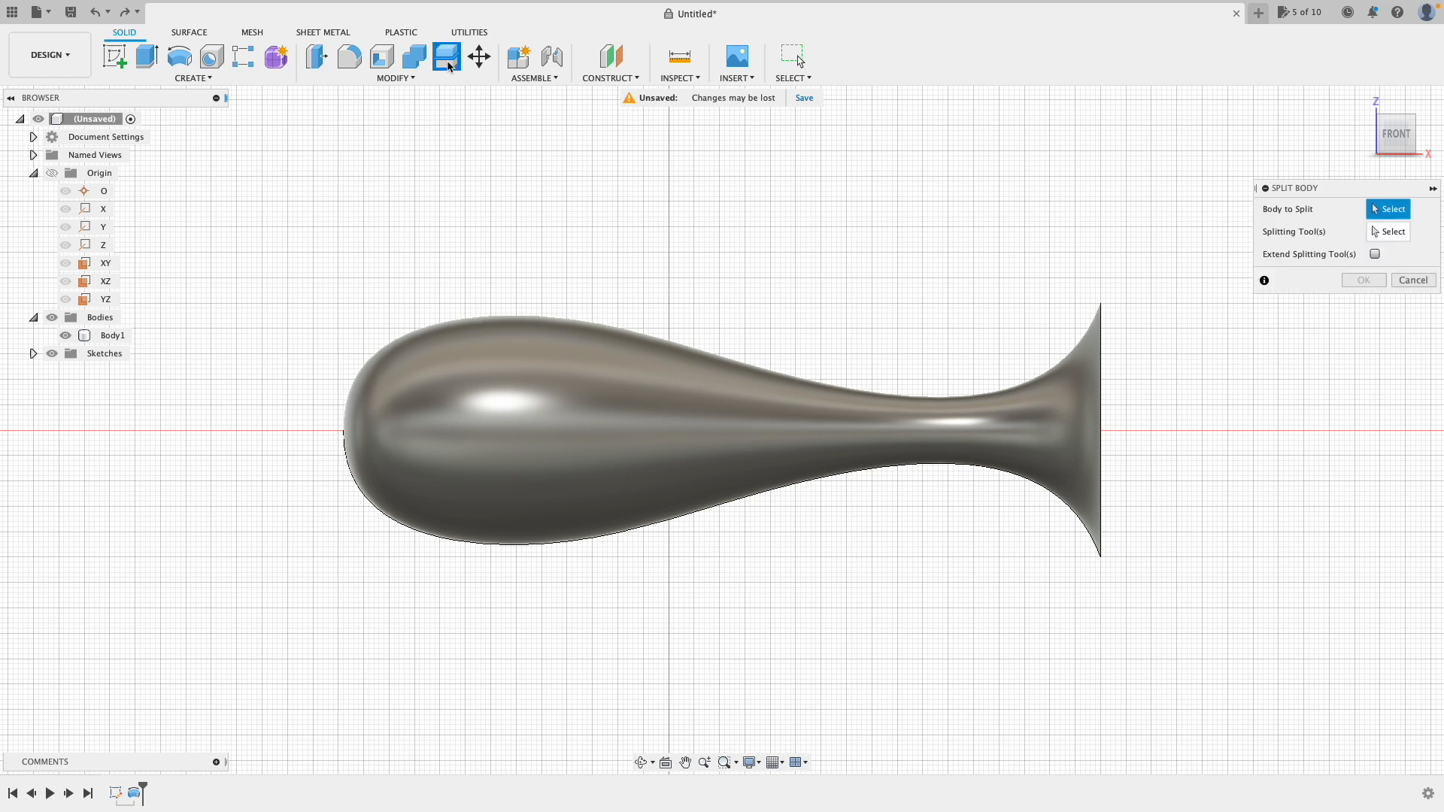
Step: Split Body1 using the XY plane as the splitting tool
click(631, 403)
click(1379, 231)
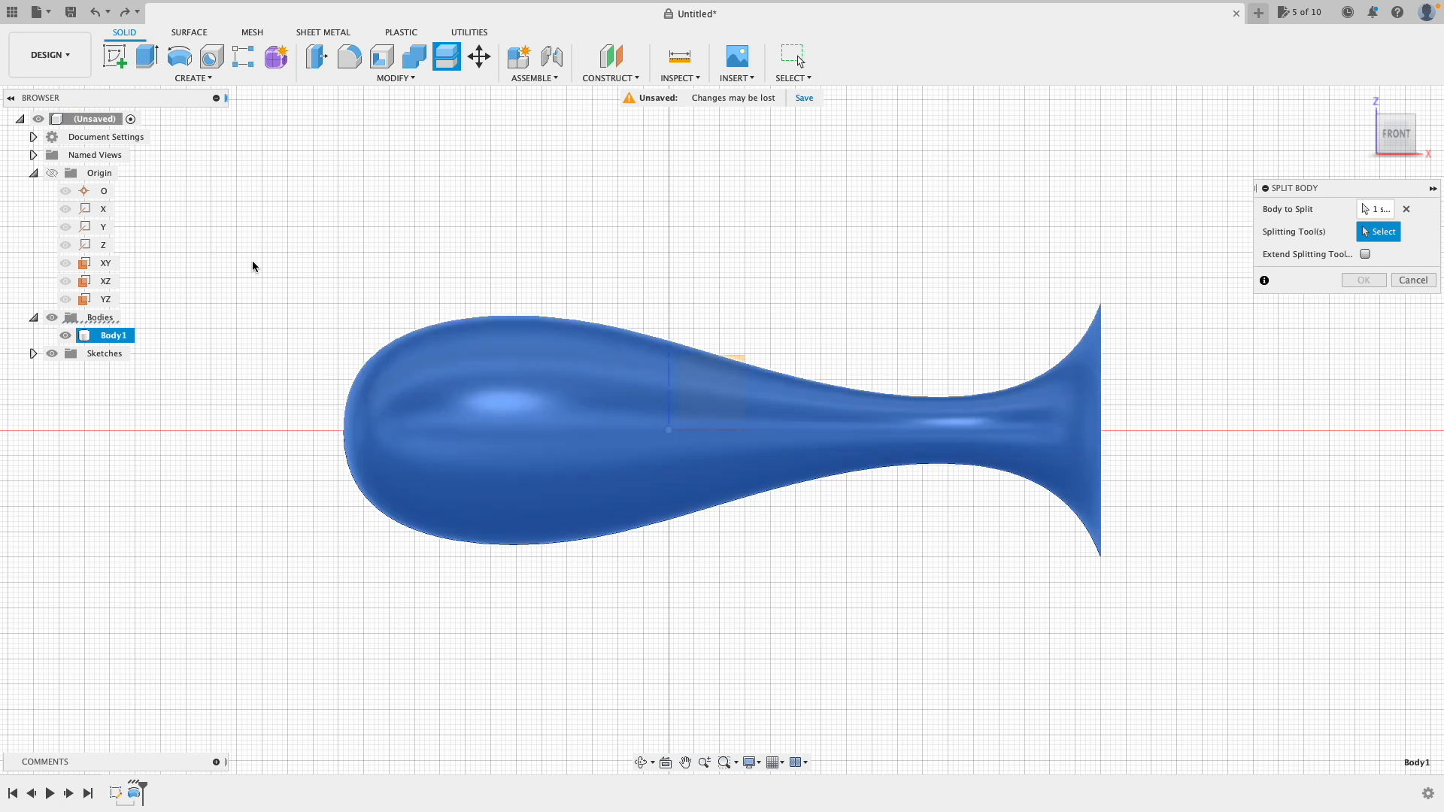
click(105, 263)
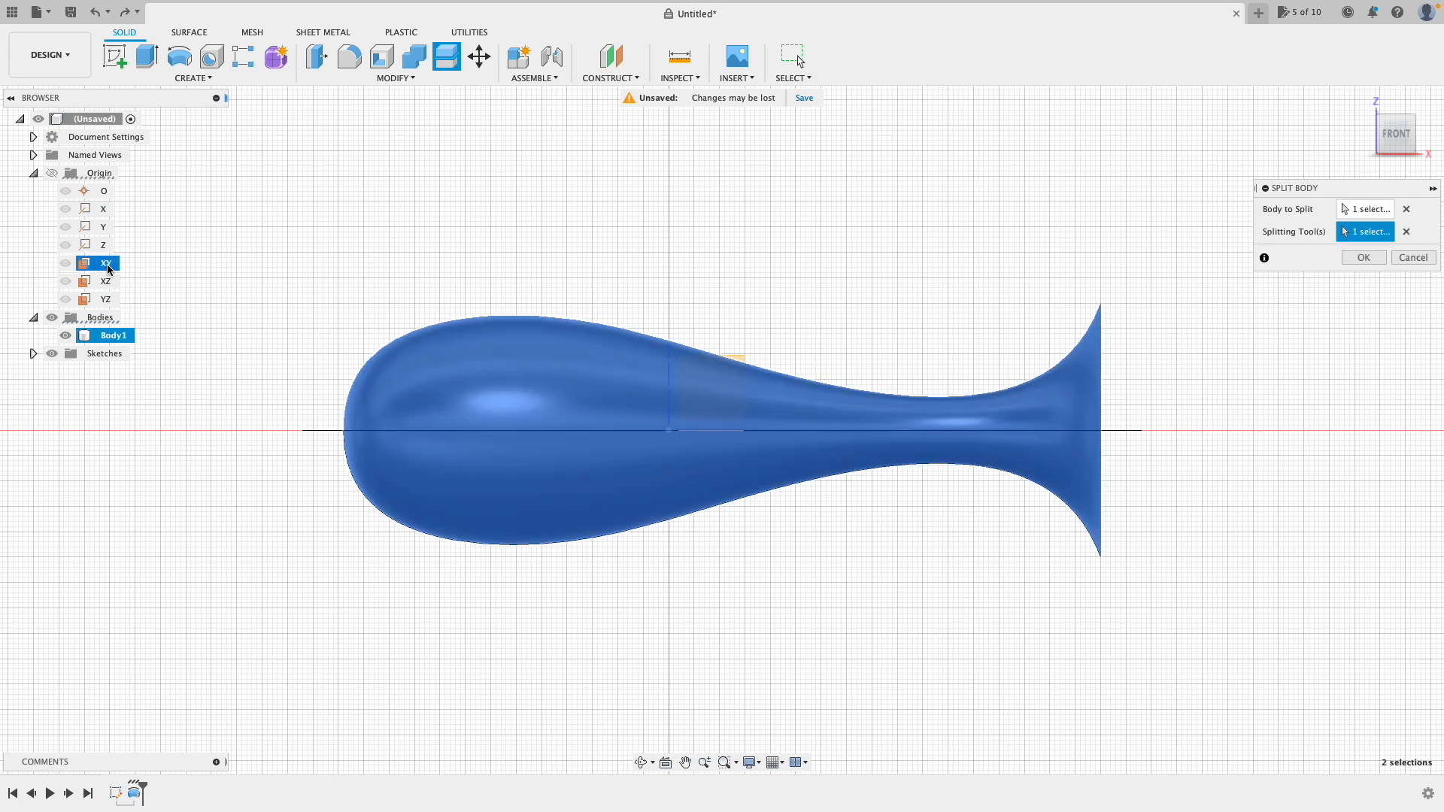
click(1363, 257)
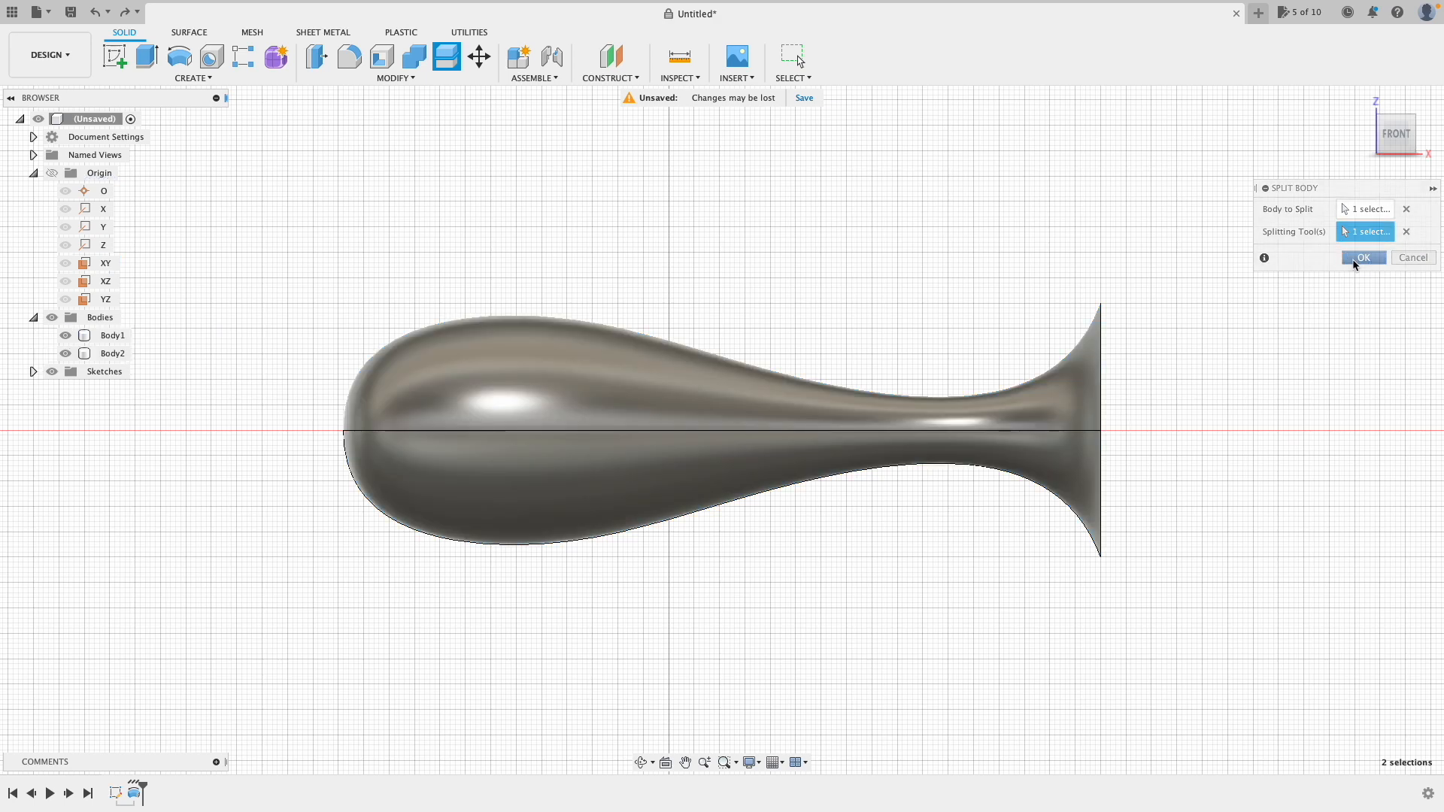
Step: Hide the upper half Body2 and orbit to inspect the remaining cut half
click(65, 353)
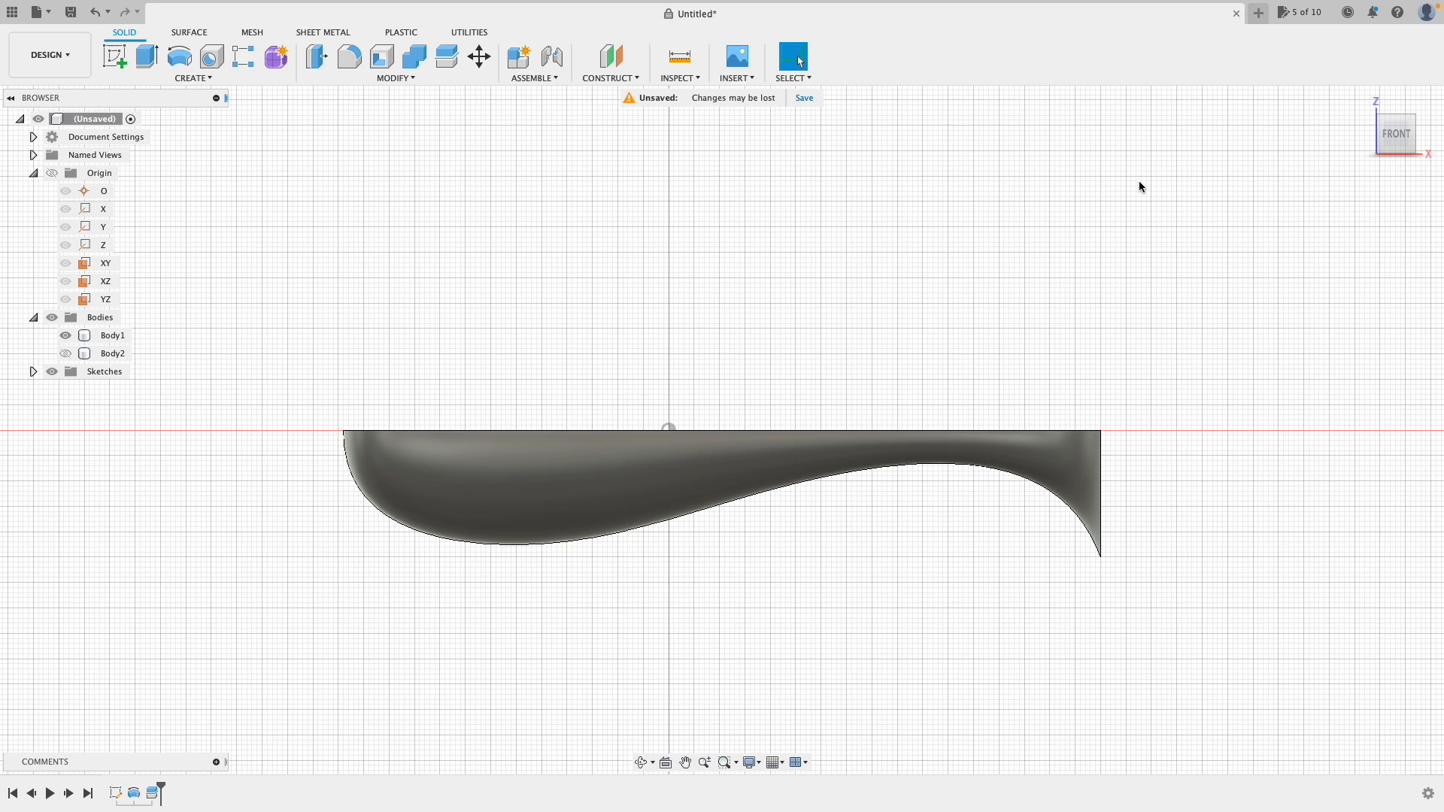
drag(1408, 143, 1348, 135)
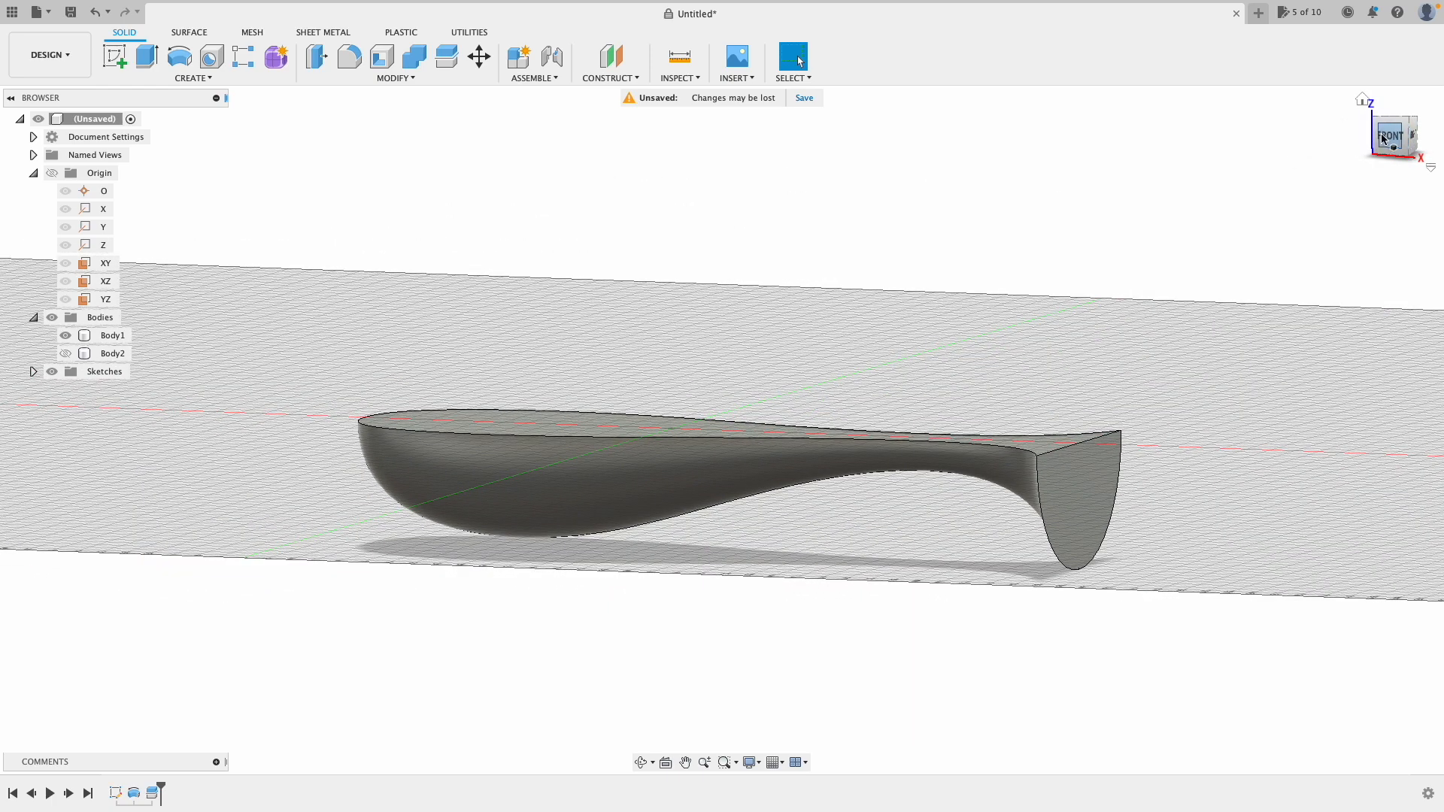
click(1384, 137)
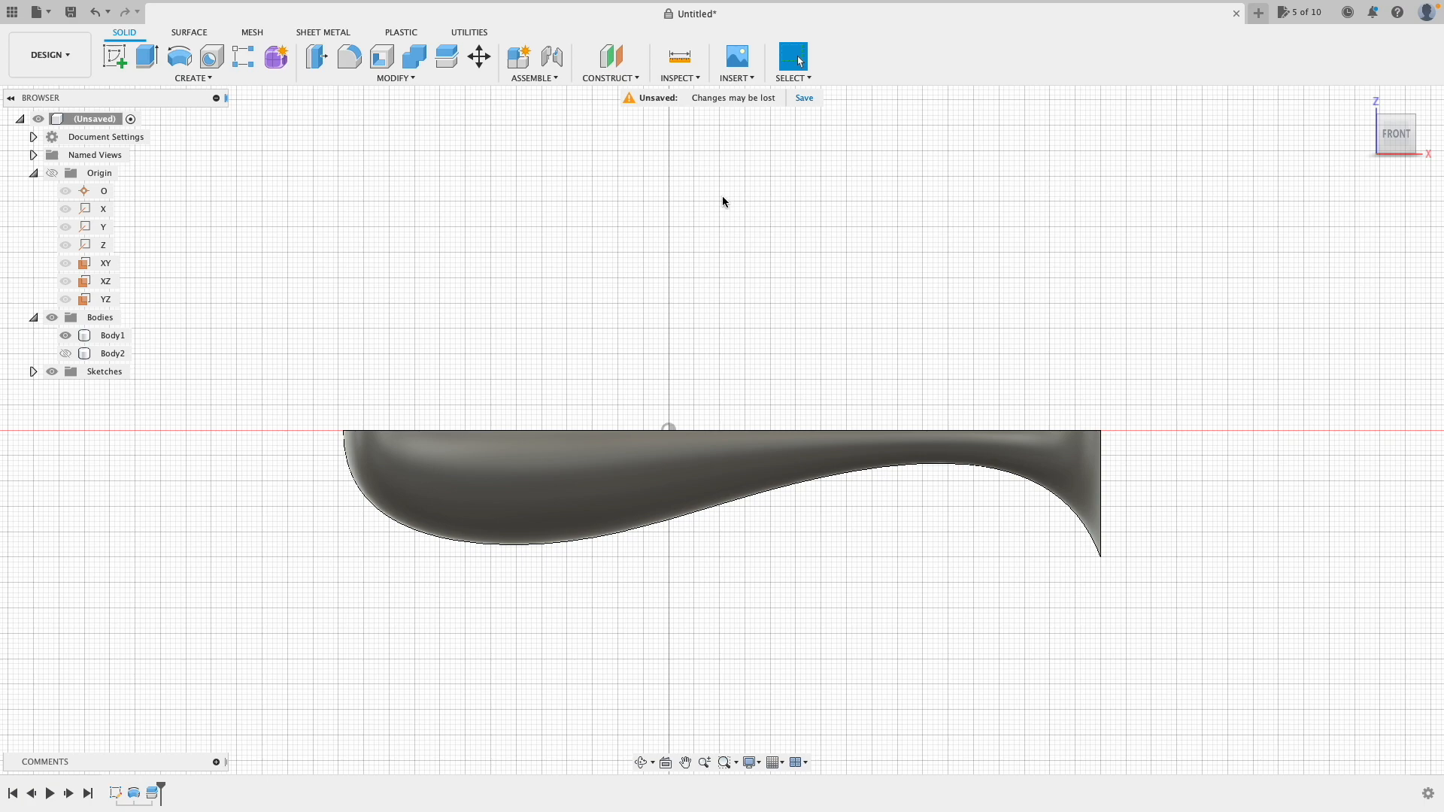
mouse_move(1213, 135)
shift+middle_down()
mouse_move(1253, 148)
mouse_move(1170, 154)
shift+middle_up()
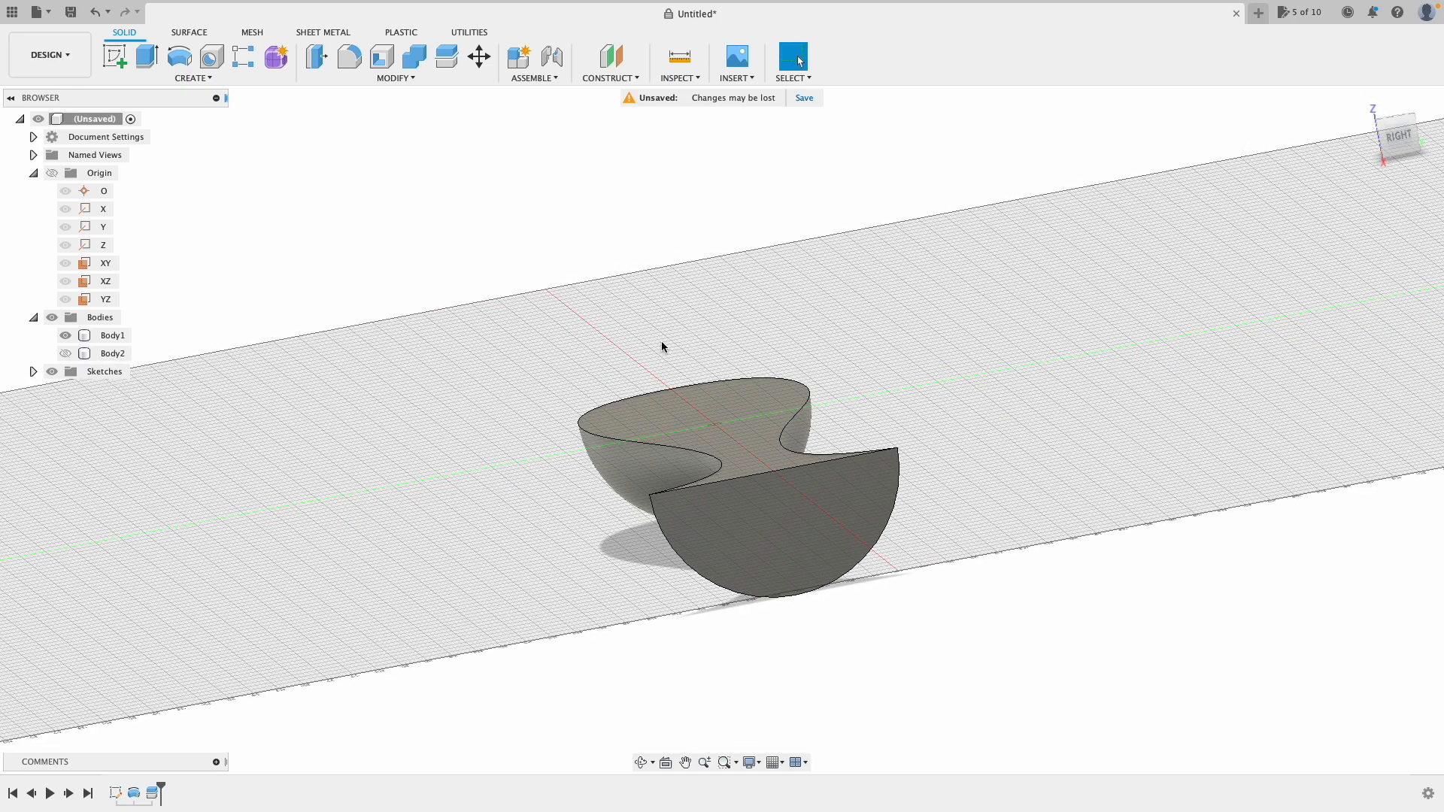
click(1362, 101)
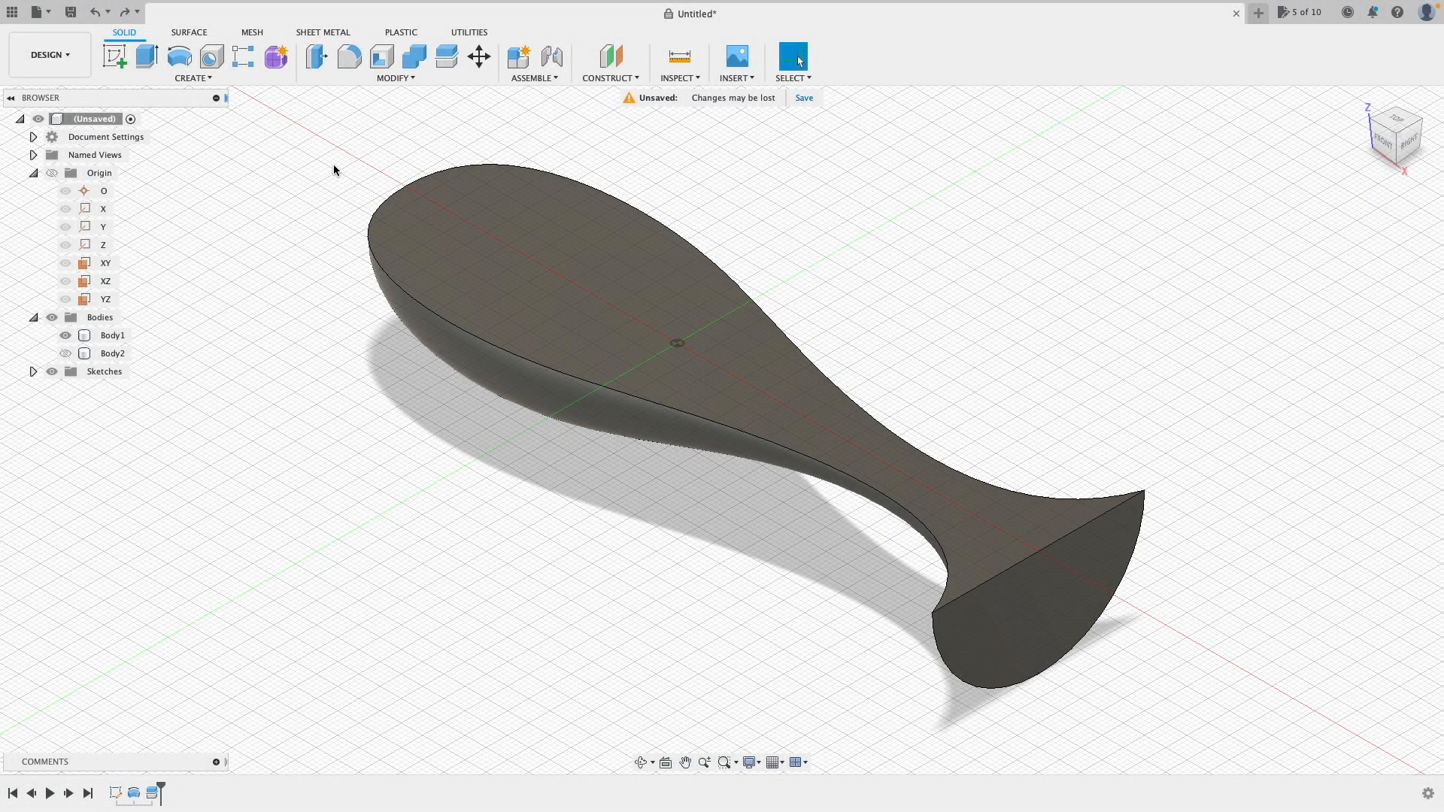
Step: Start scaling Body1 and try a uniform resize by dragging
click(388, 79)
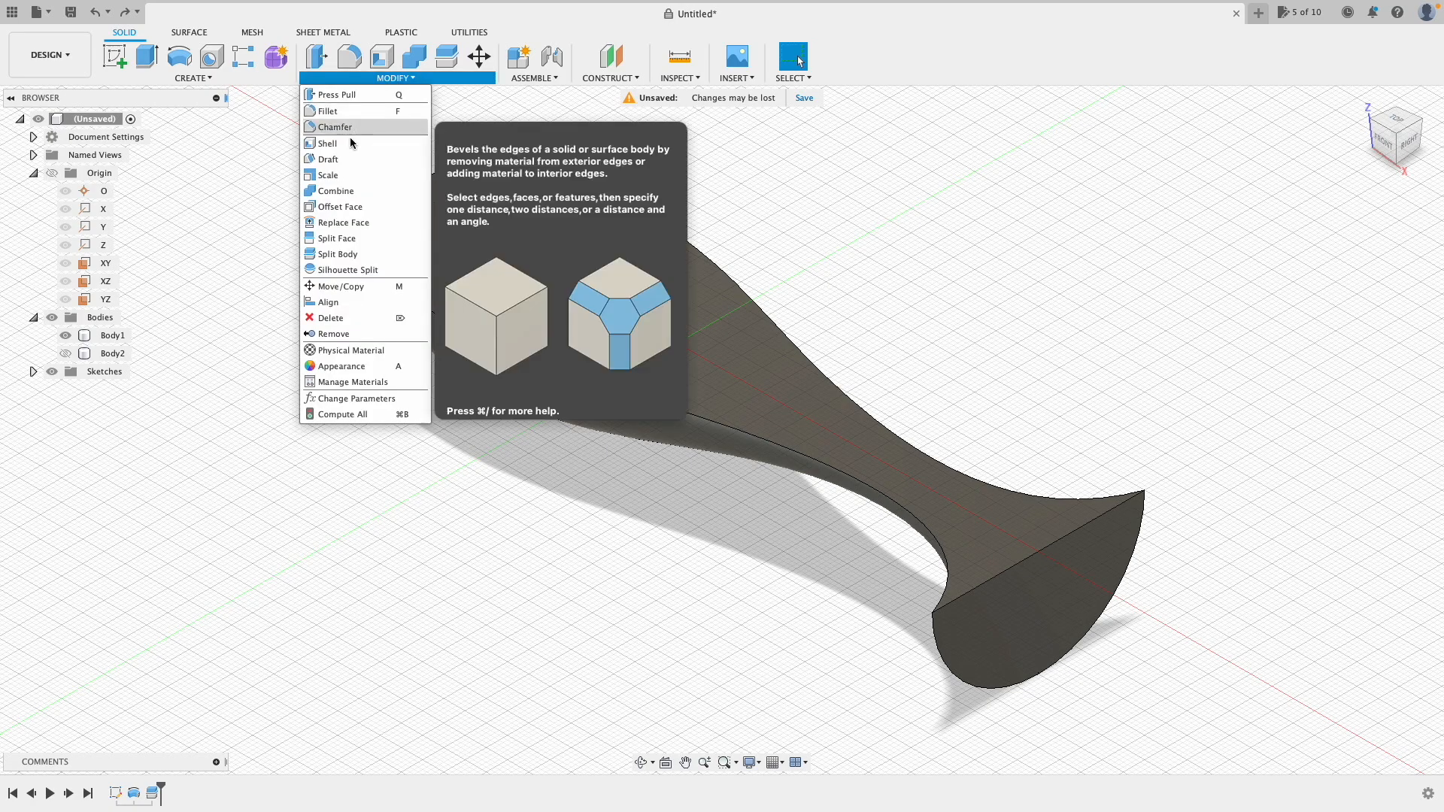
click(337, 178)
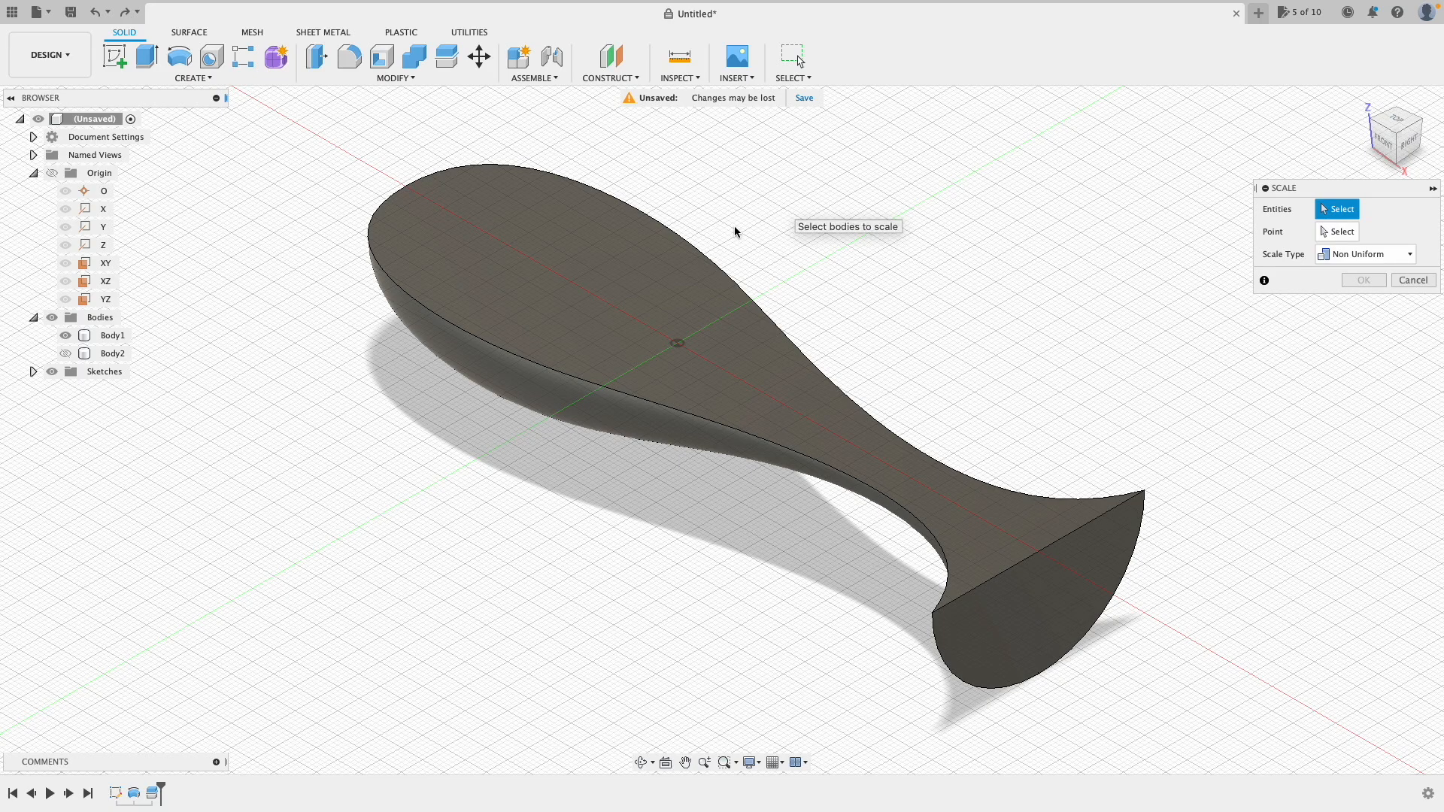
click(601, 259)
click(584, 259)
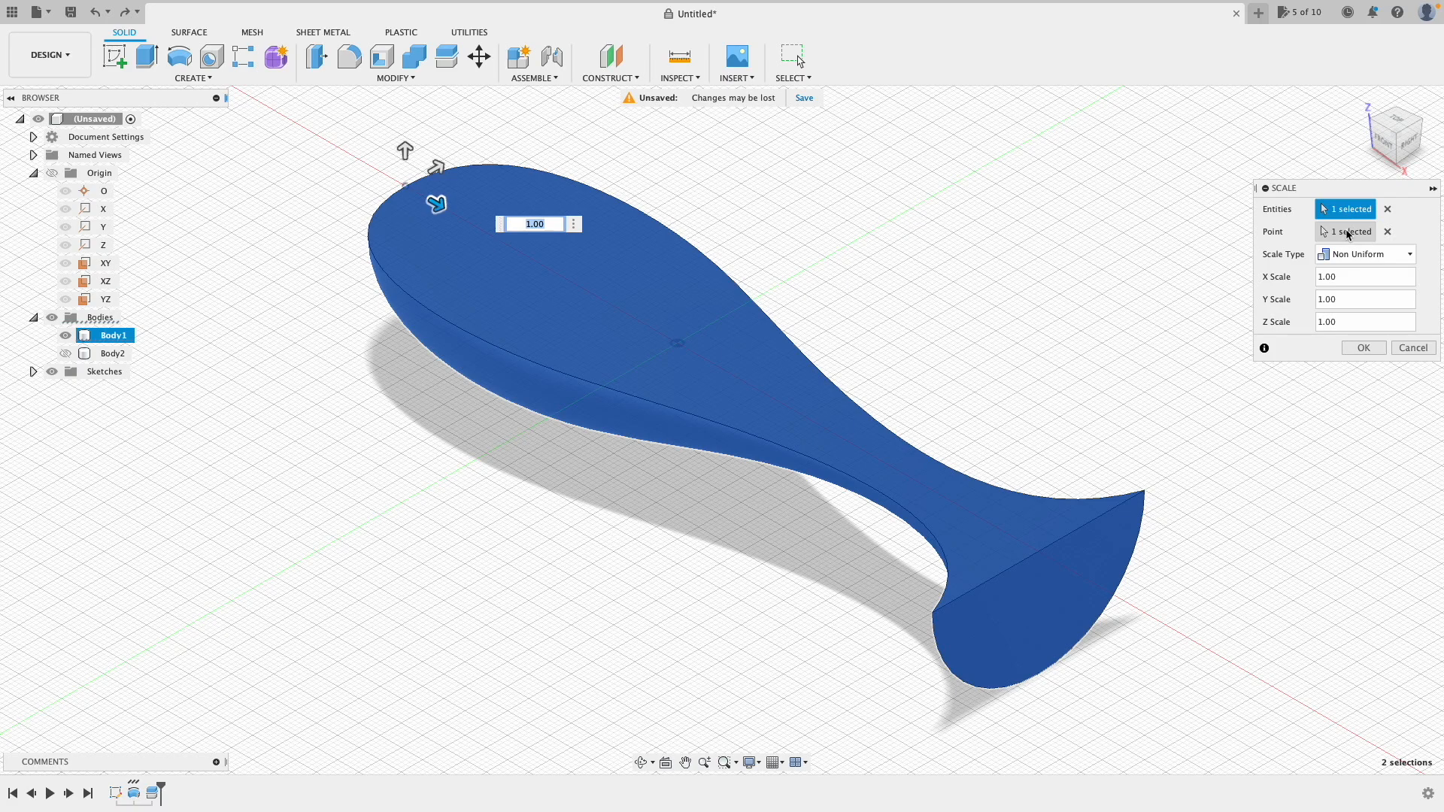
click(1396, 259)
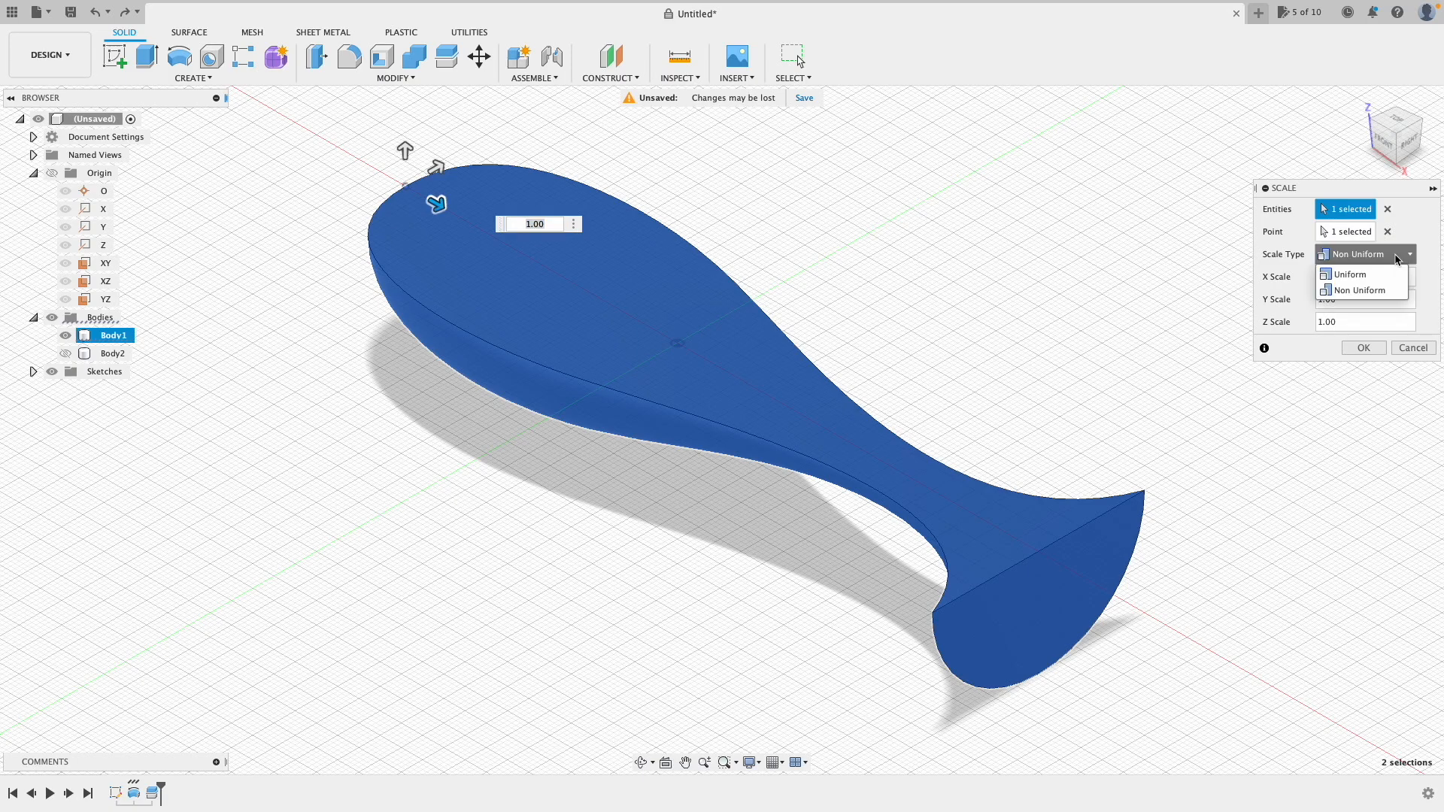
click(1361, 270)
drag(421, 187, 386, 187)
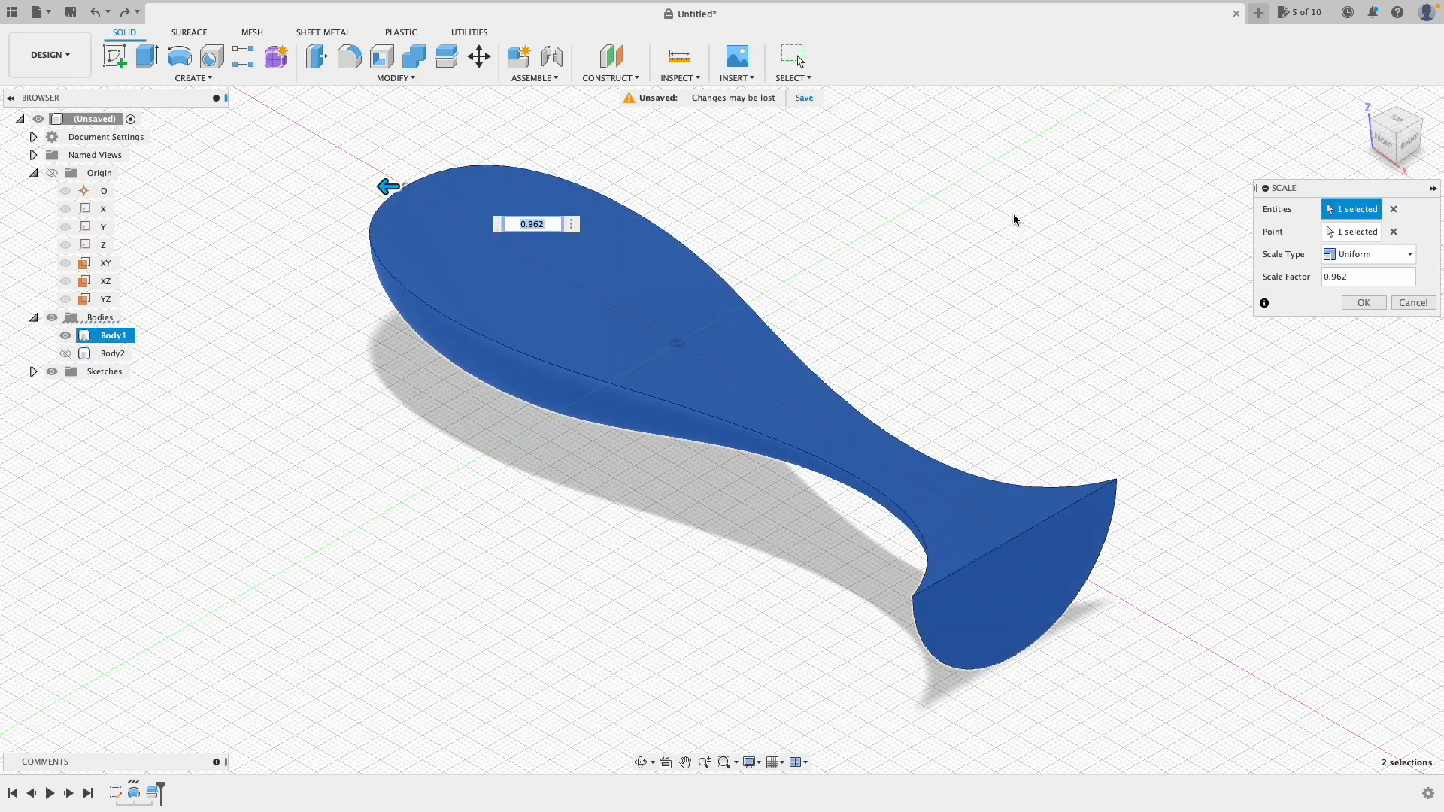
Step: Switch to Non Uniform scaling, narrow Body1 along Y, and confirm
click(1396, 255)
click(1382, 290)
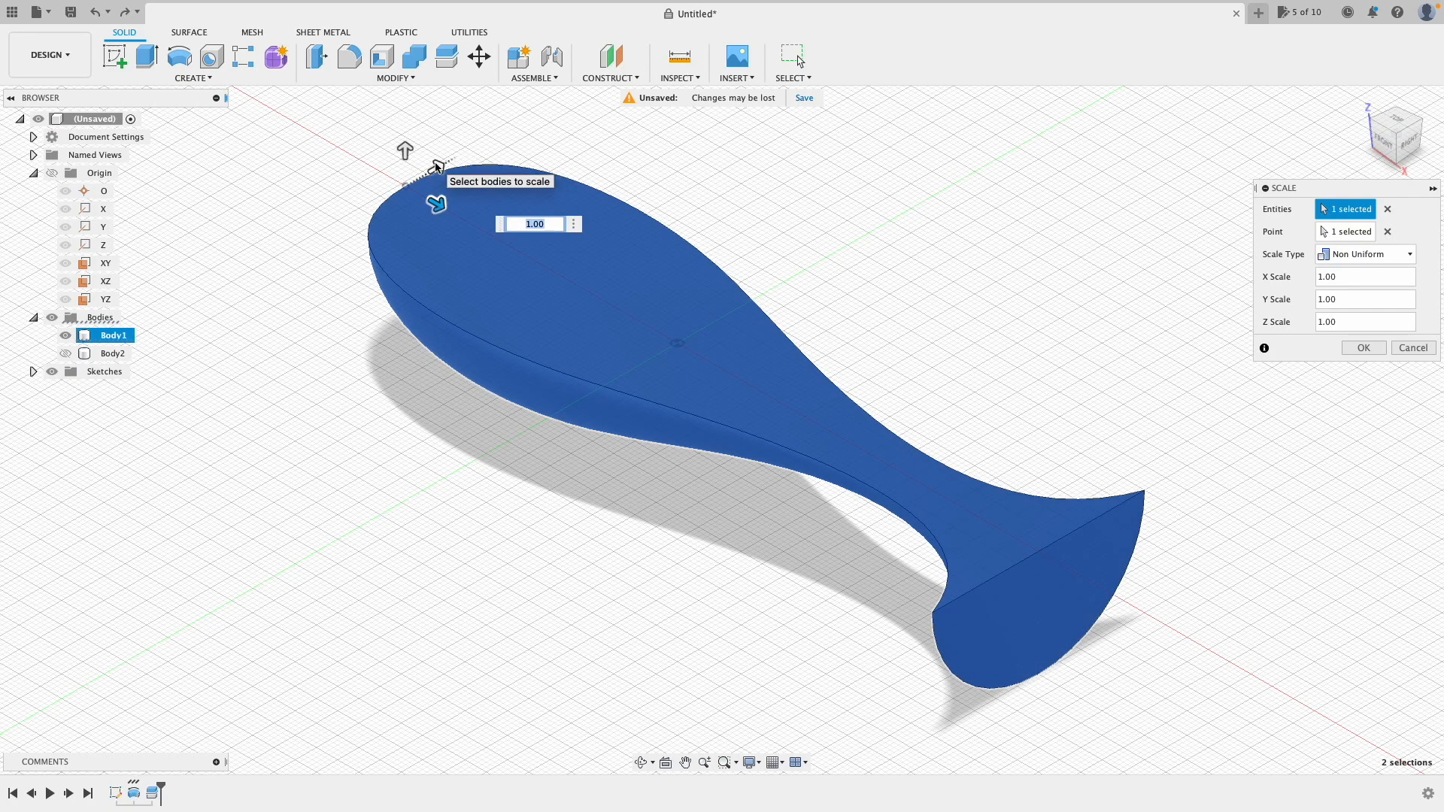
mouse_move(437, 165)
mouse_down()
mouse_move(474, 149)
mouse_move(416, 183)
mouse_up()
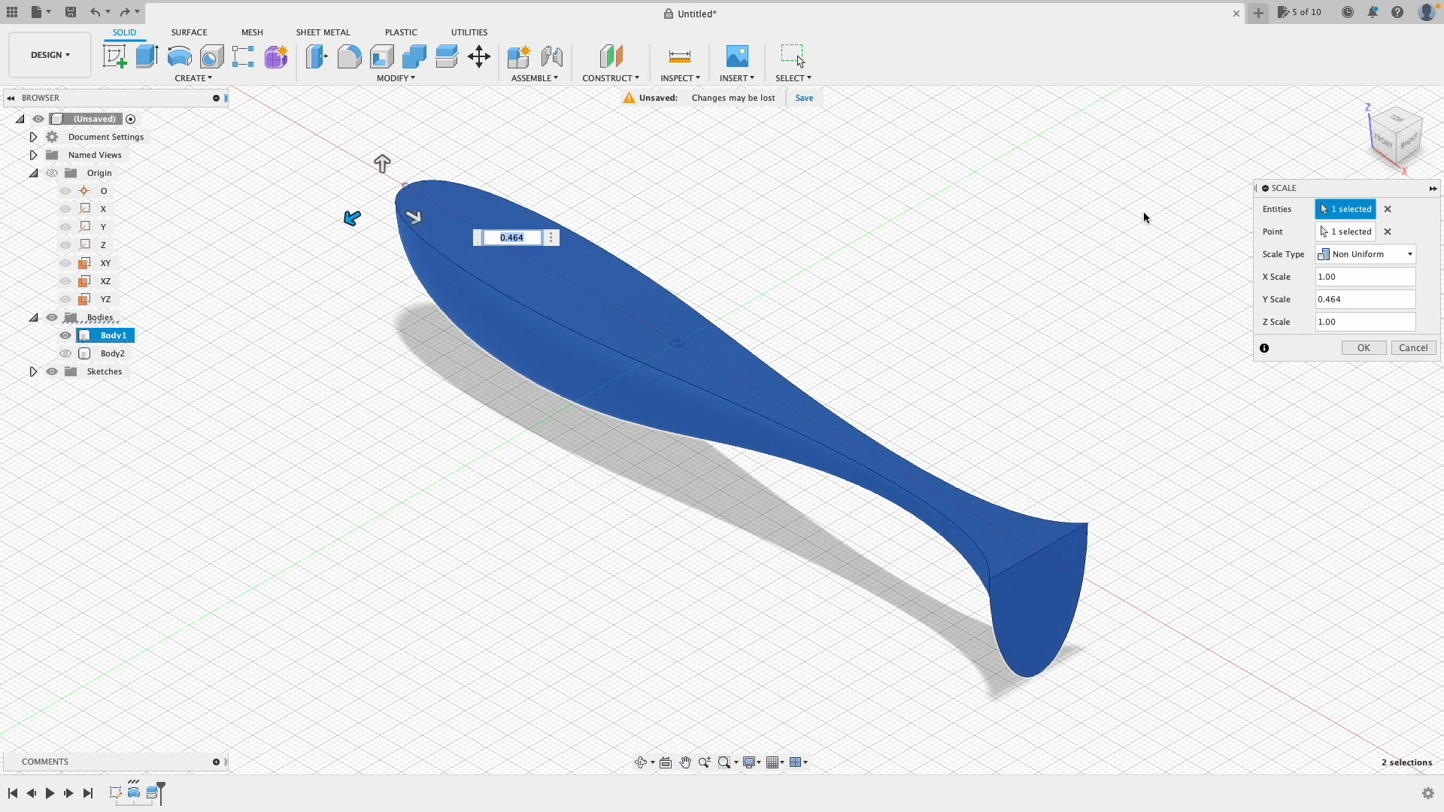
mouse_move(1392, 142)
mouse_down()
mouse_move(1364, 152)
mouse_move(1070, 135)
mouse_move(1351, 140)
mouse_up()
click(1364, 348)
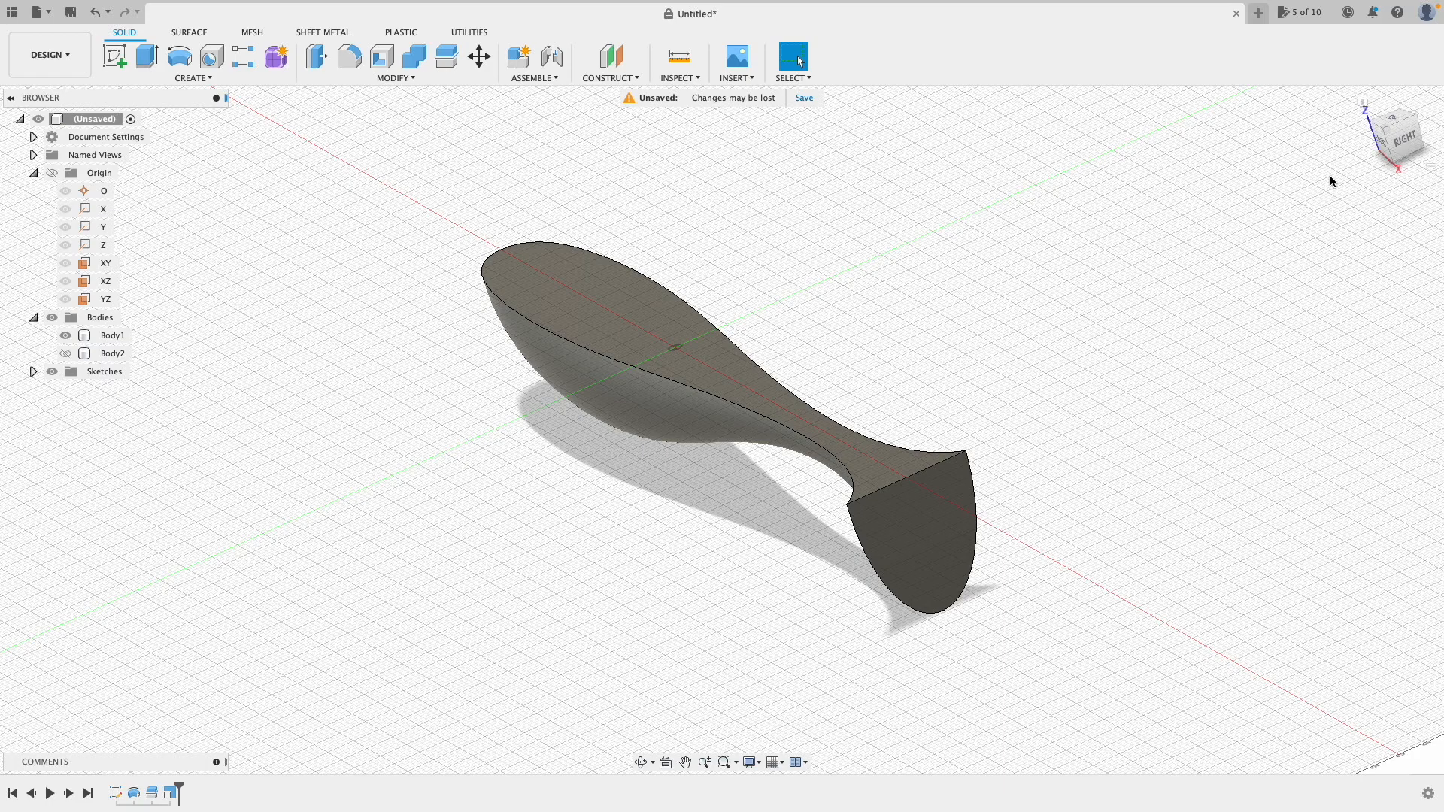
click(1385, 145)
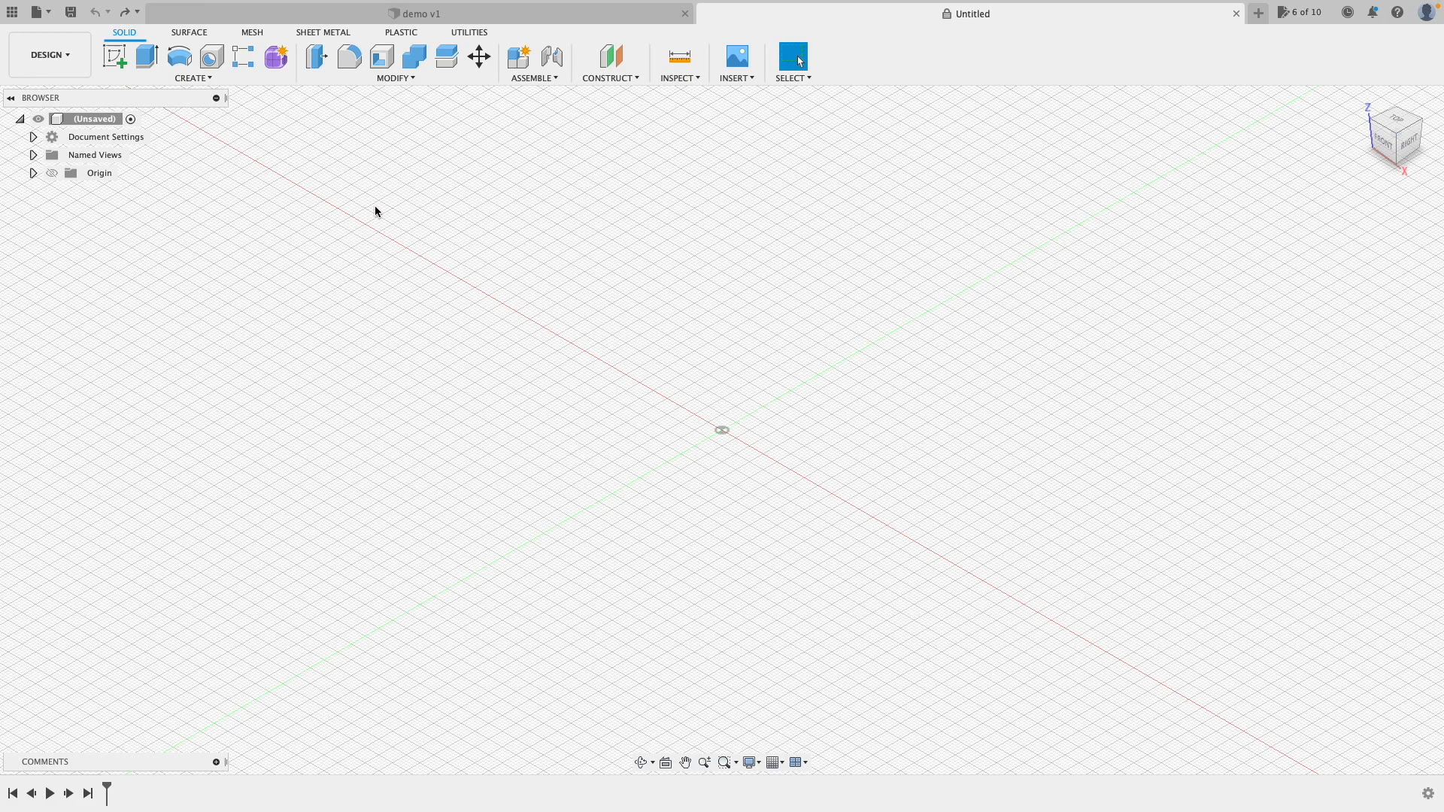
Step: Start a sketch on the front XZ plane and draw one slanted line to the right of the origin
click(120, 54)
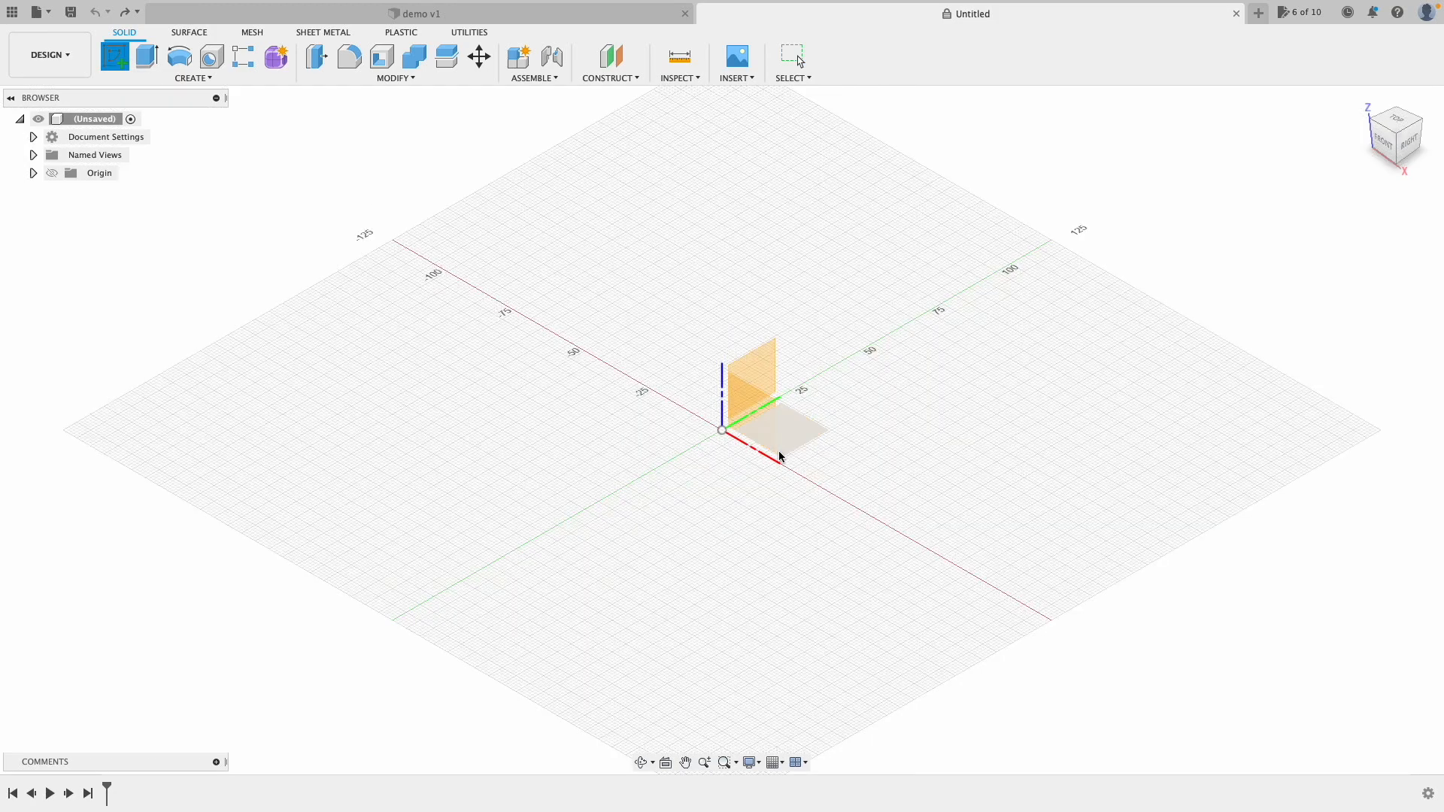
click(741, 419)
click(115, 57)
click(937, 622)
click(1053, 261)
click(1016, 250)
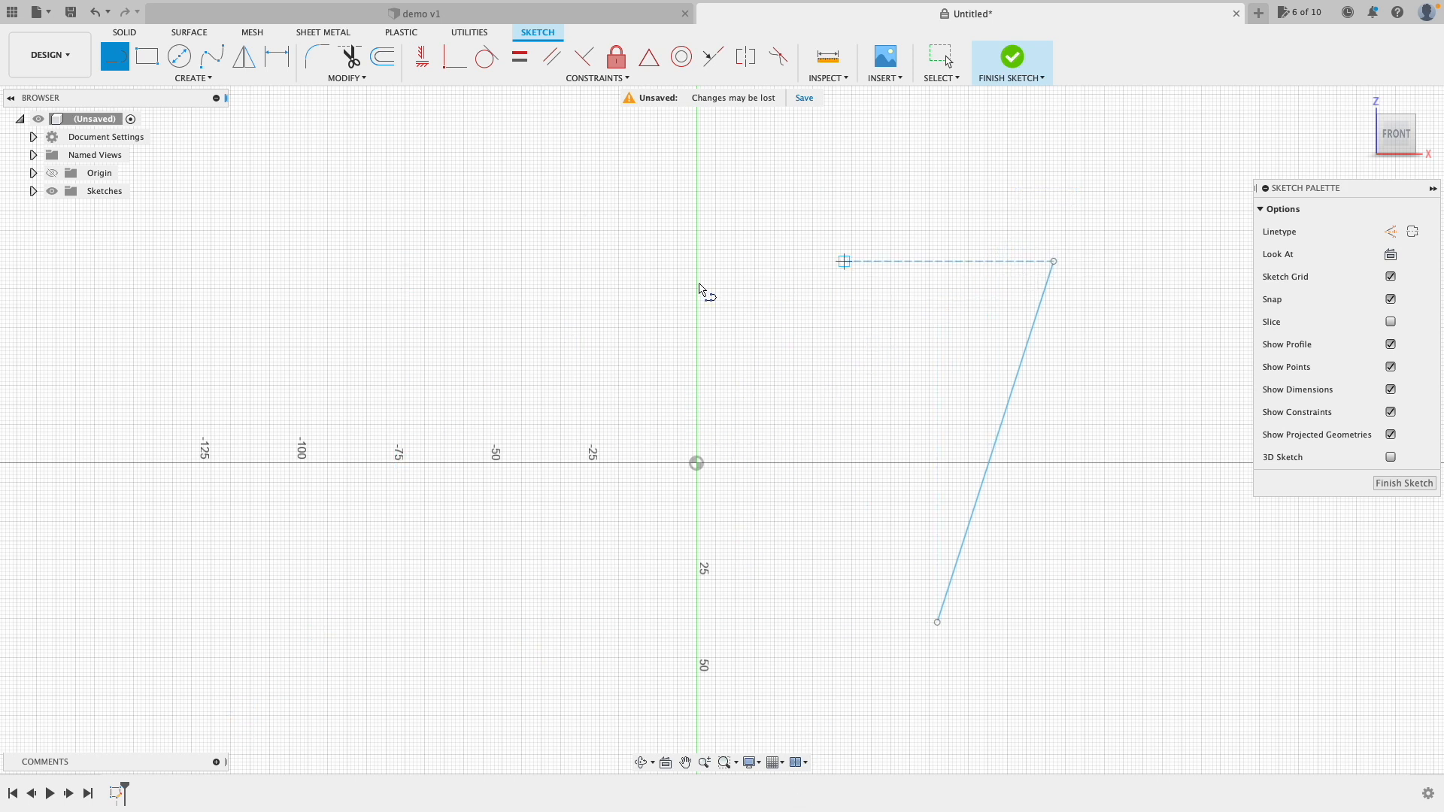
click(188, 79)
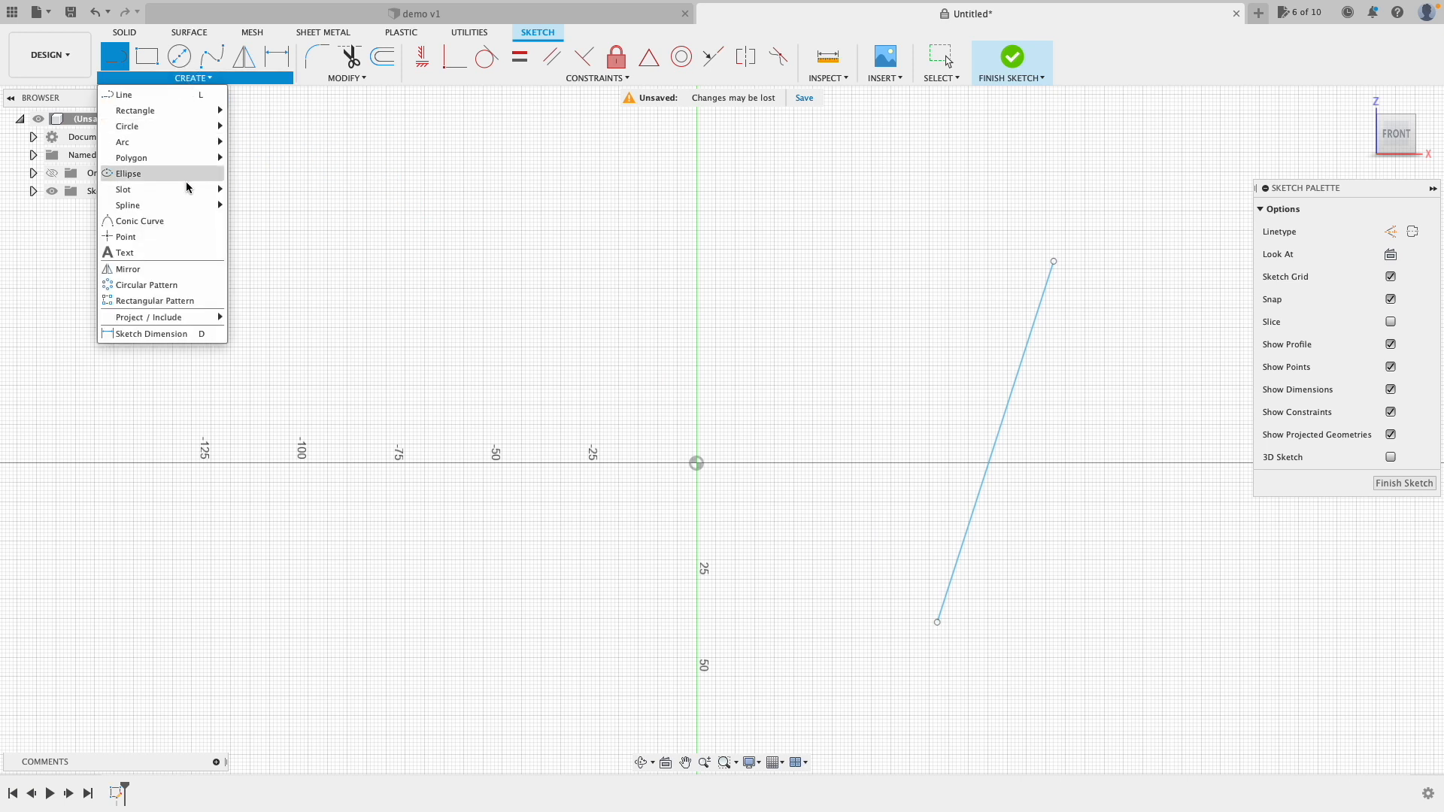
Step: Rectangular-pattern the slanted line leftward into 10 evenly spaced parallel lines
click(188, 302)
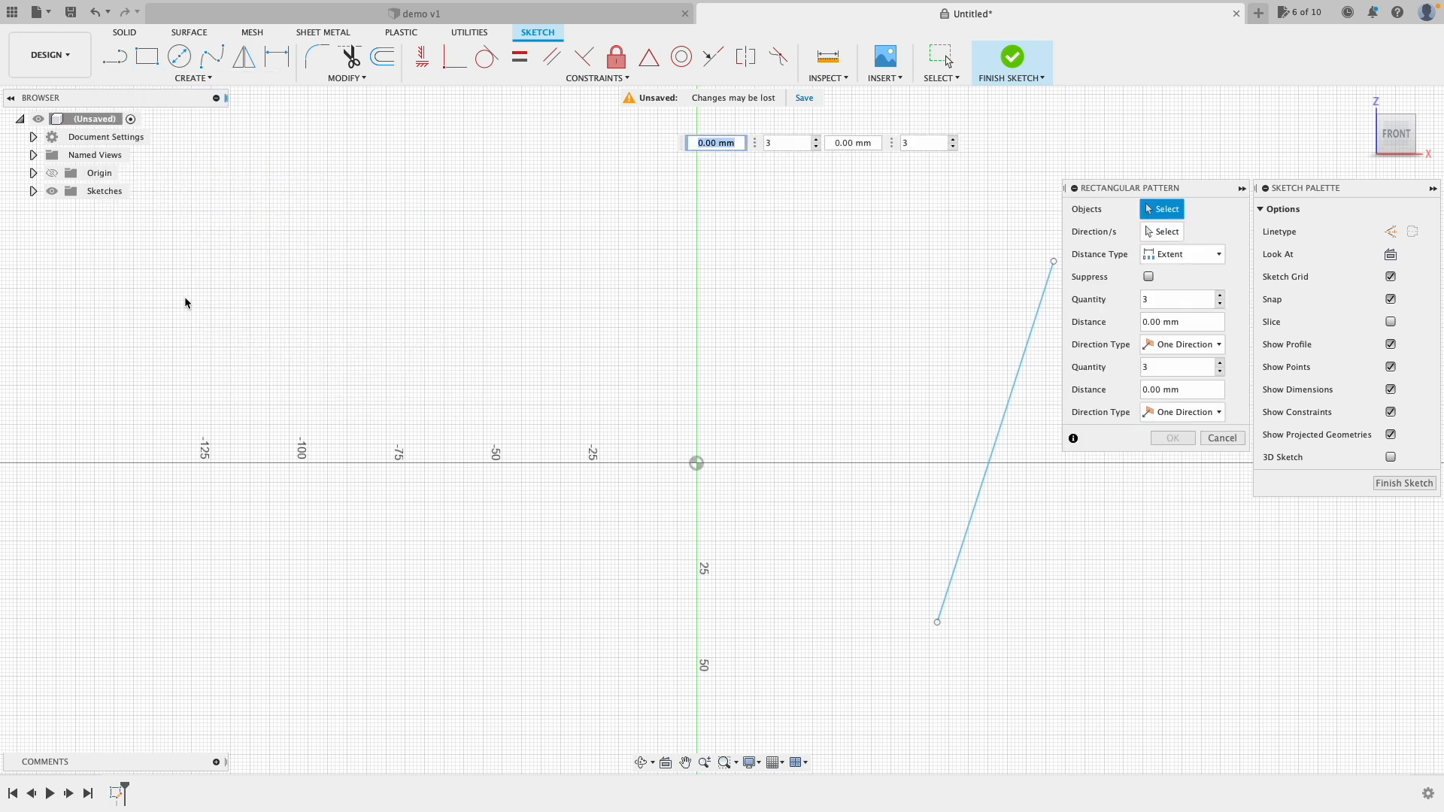
click(1015, 387)
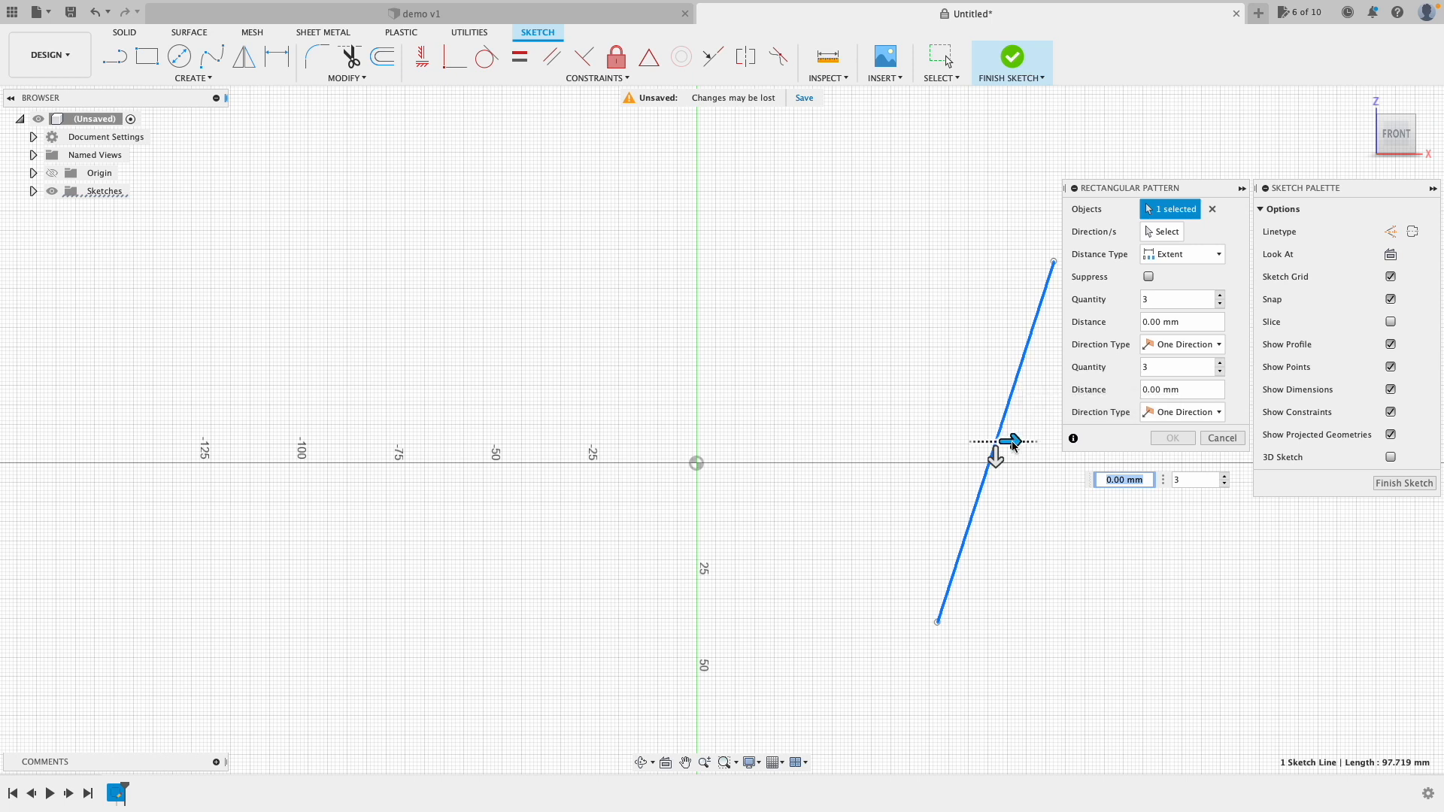
drag(1008, 443, 472, 431)
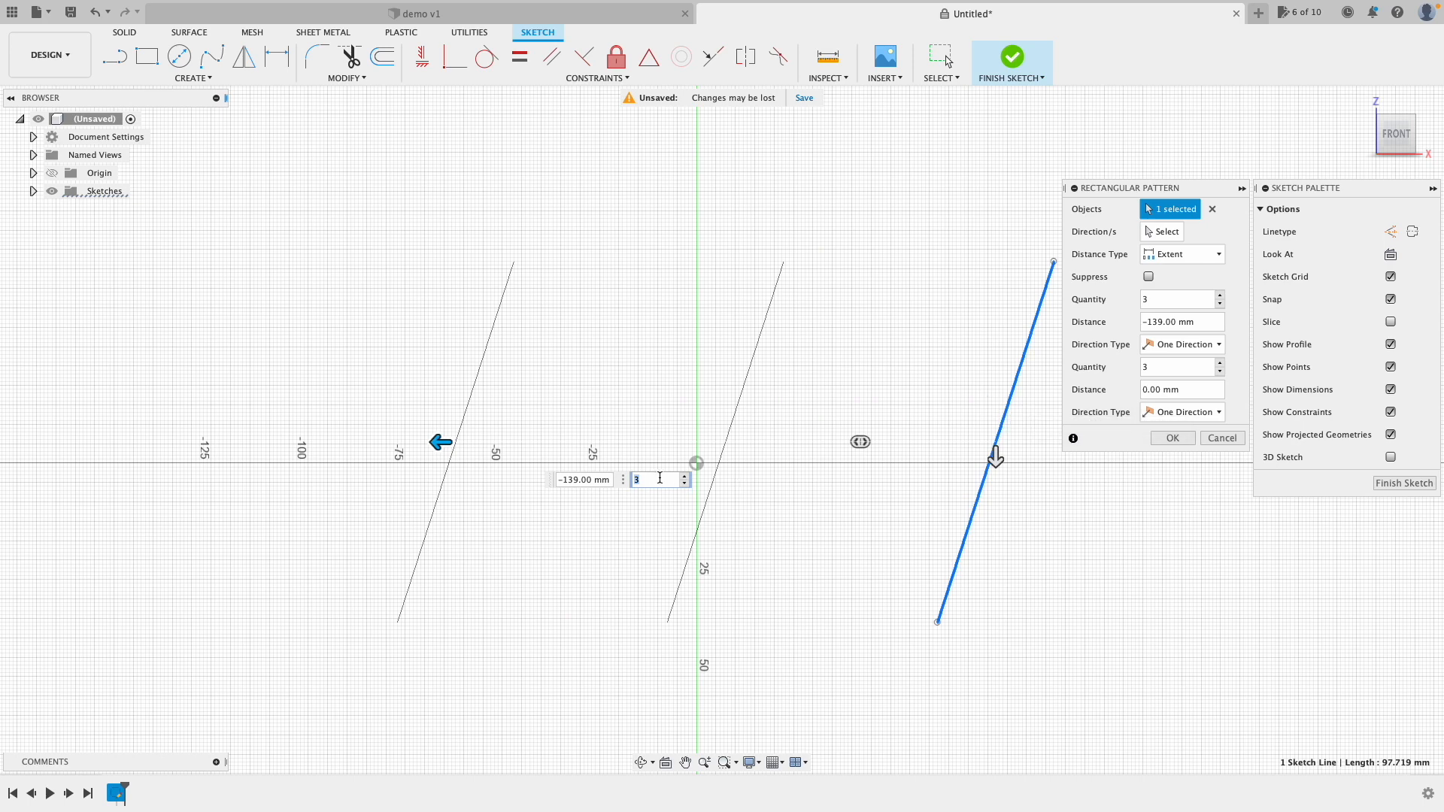
click(618, 484)
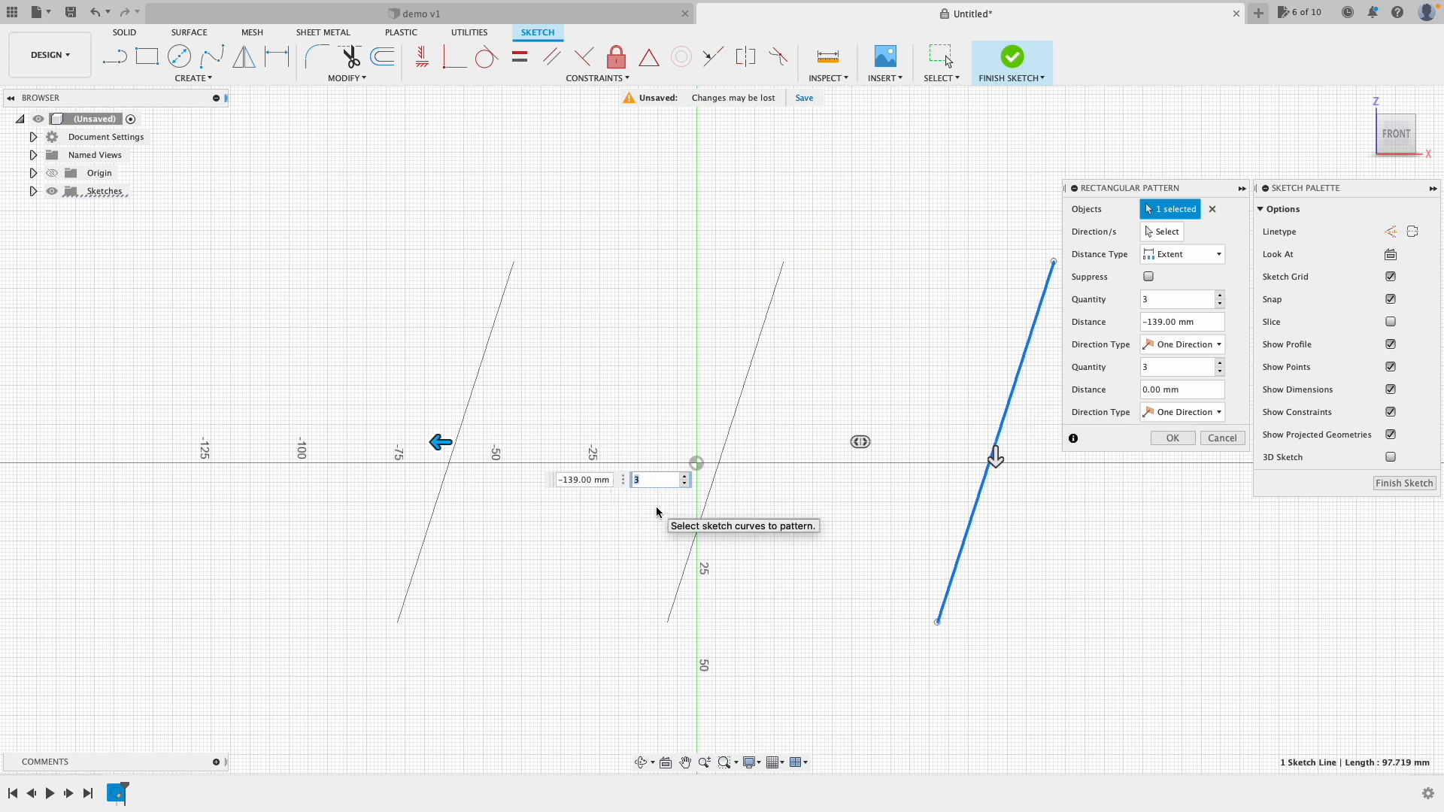
text(10)
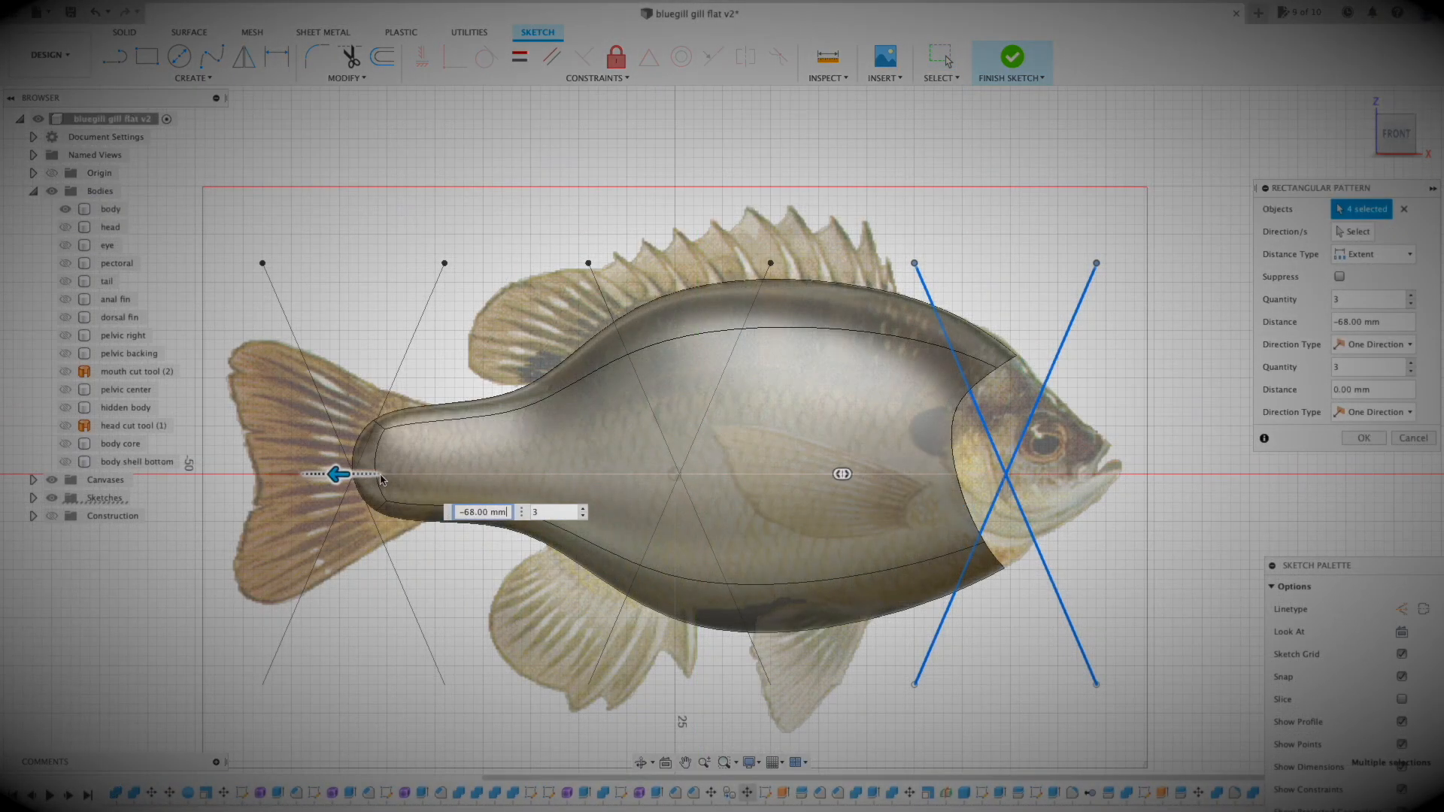
drag(361, 482, 359, 479)
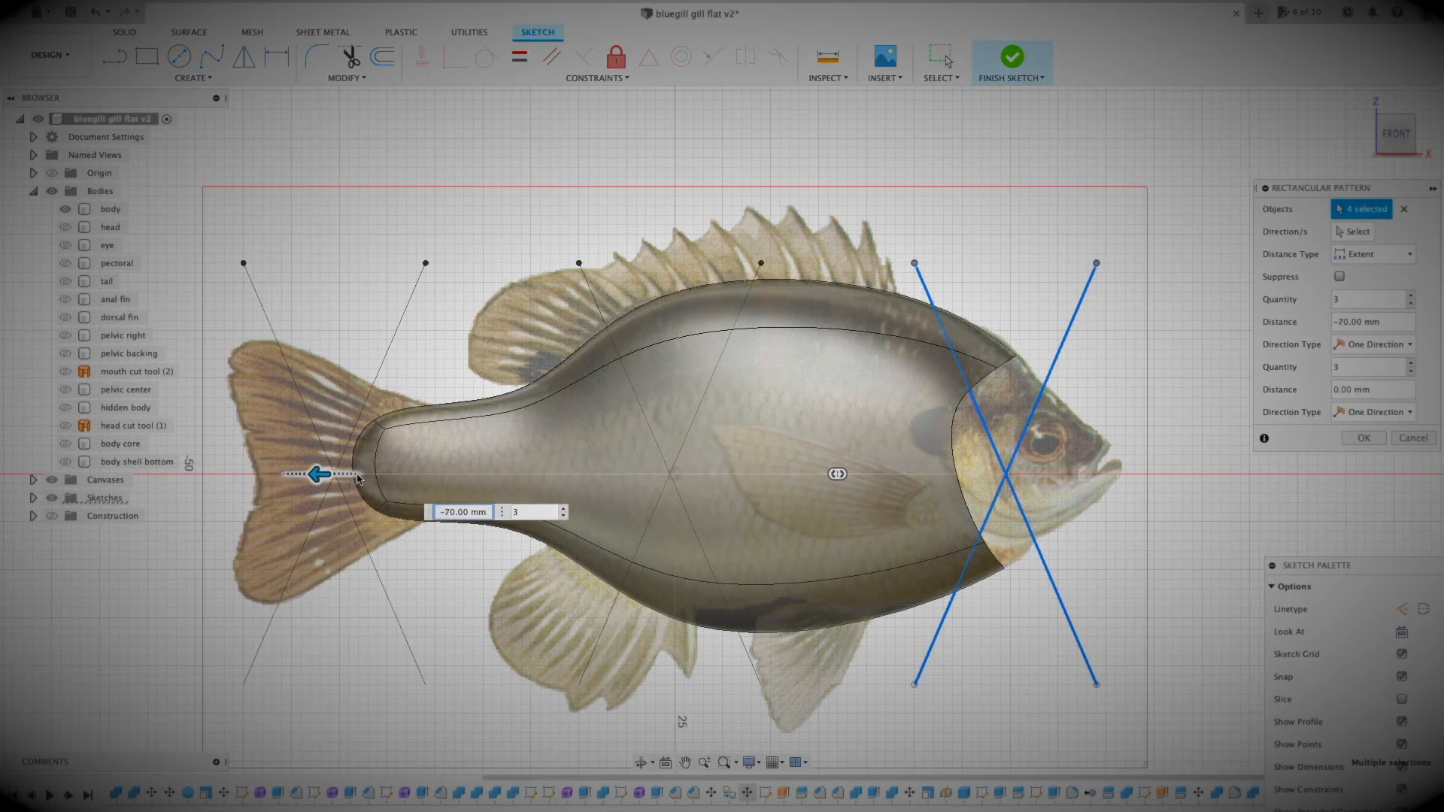
key(Tab)
text(16)
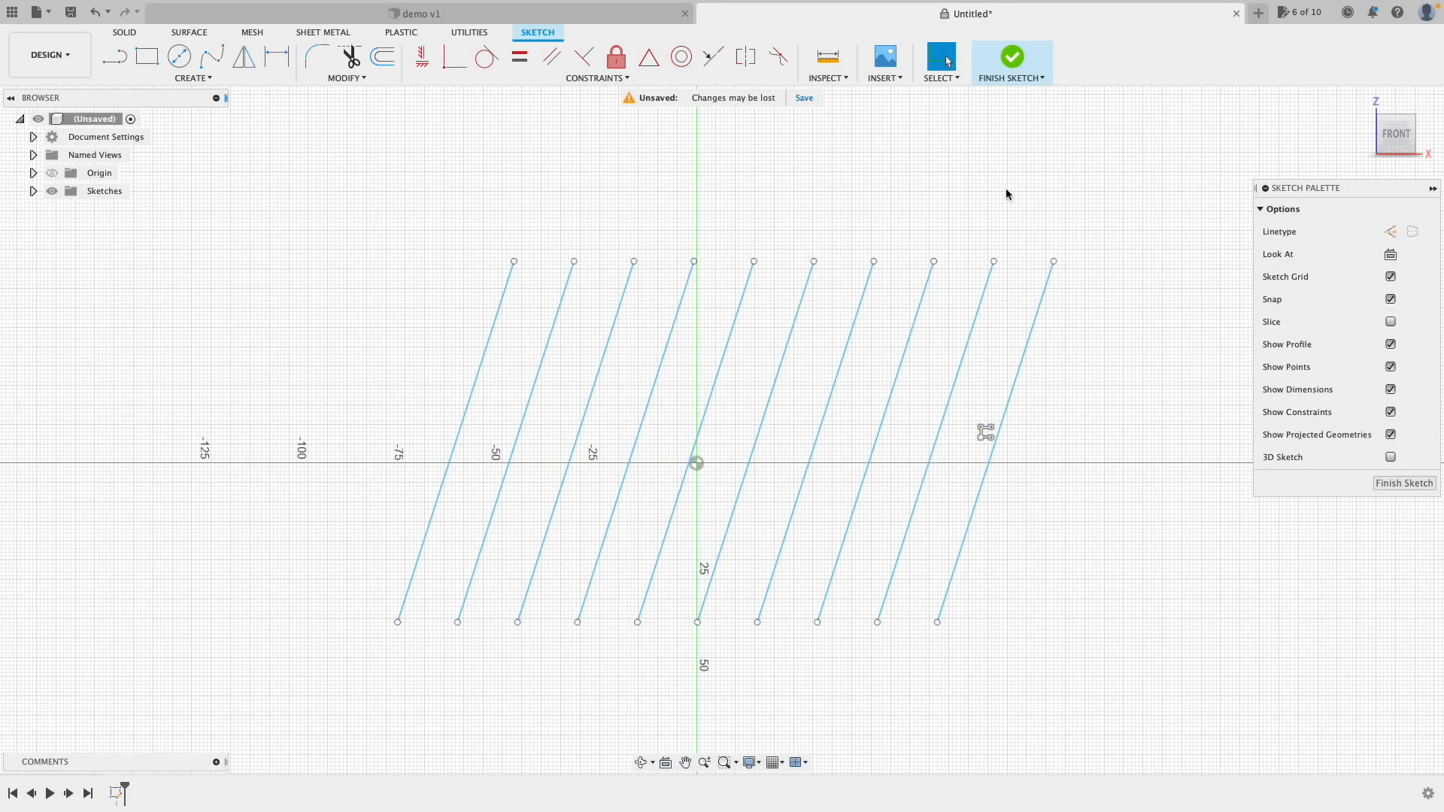
Step: Sketch a circle on the front plane and extrude it -19 mm into a new cylinder body
click(1012, 57)
click(194, 78)
click(143, 110)
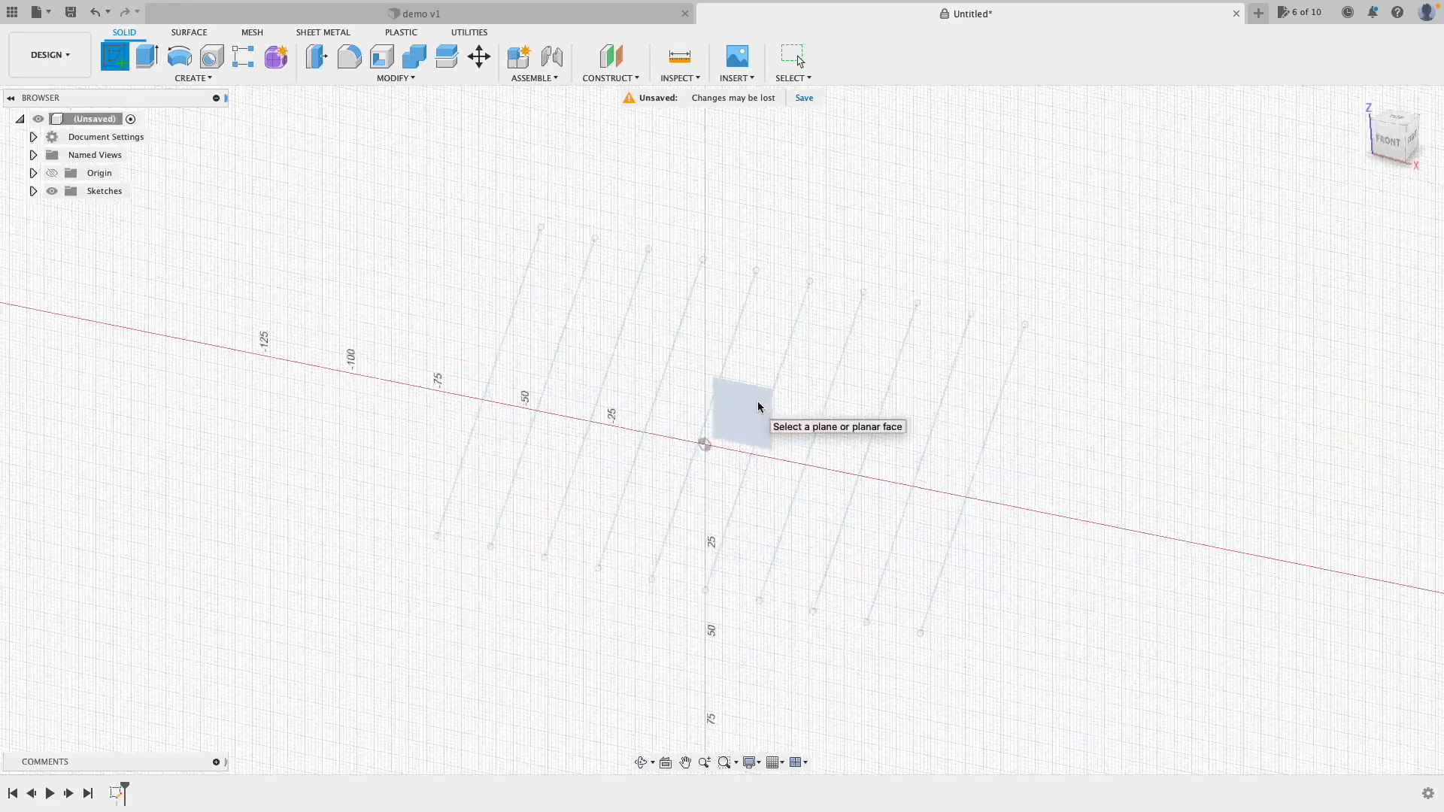
click(758, 406)
click(179, 57)
click(421, 211)
click(471, 208)
click(1012, 57)
click(147, 57)
drag(553, 100, 498, 120)
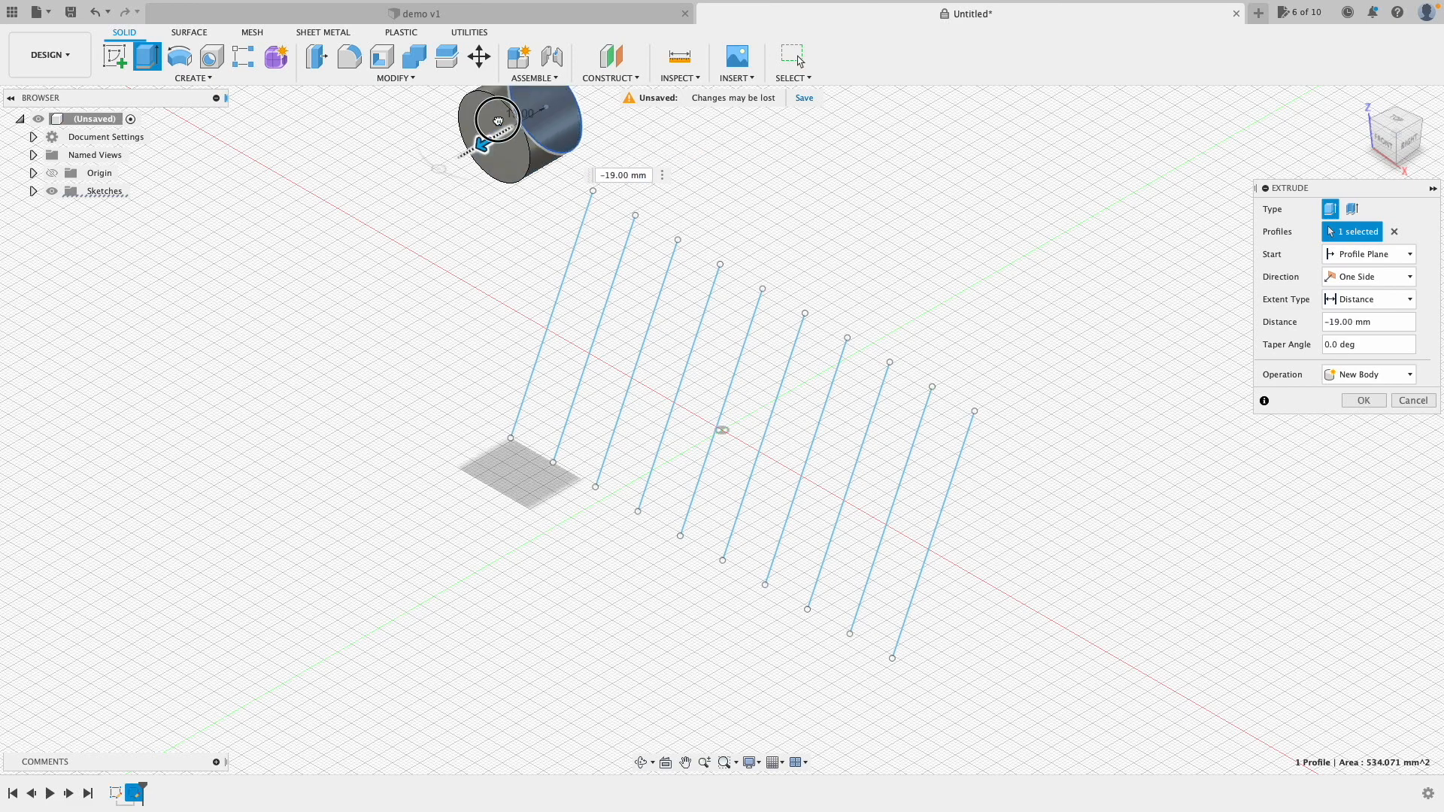
click(1363, 401)
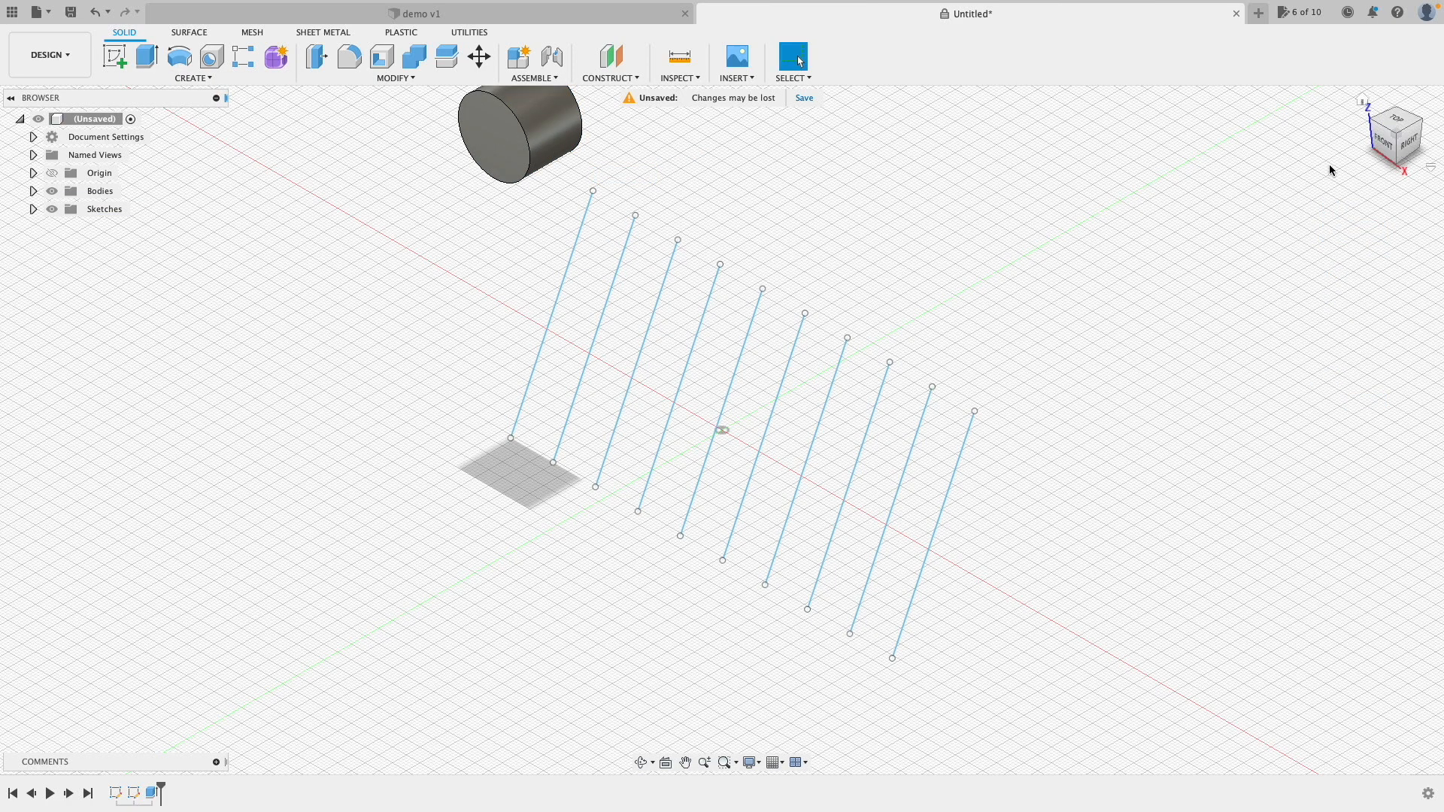
click(1358, 100)
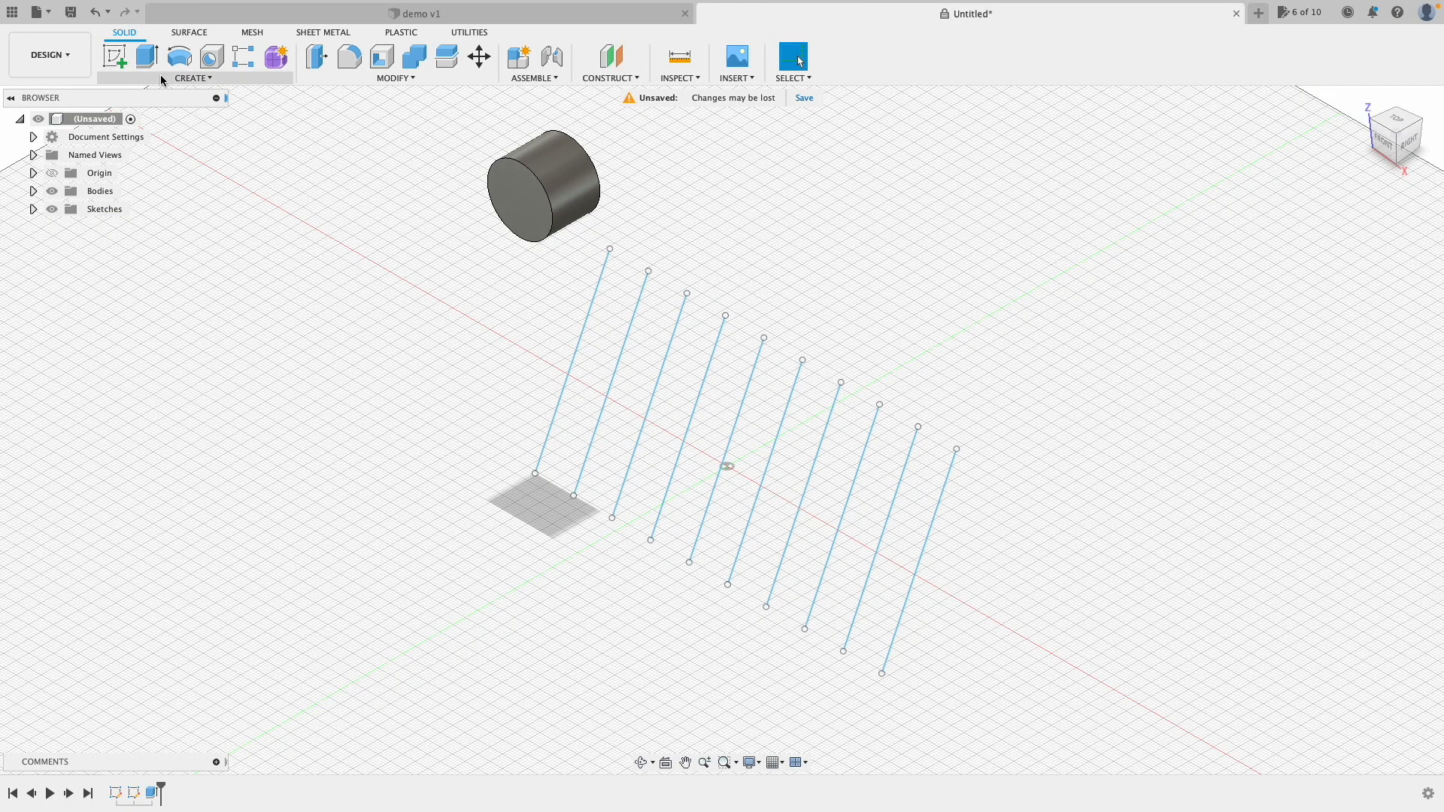
Step: Pattern the cylinder along the X axis as 7 copies spanning 175 mm
click(185, 81)
mouse_move(157, 398)
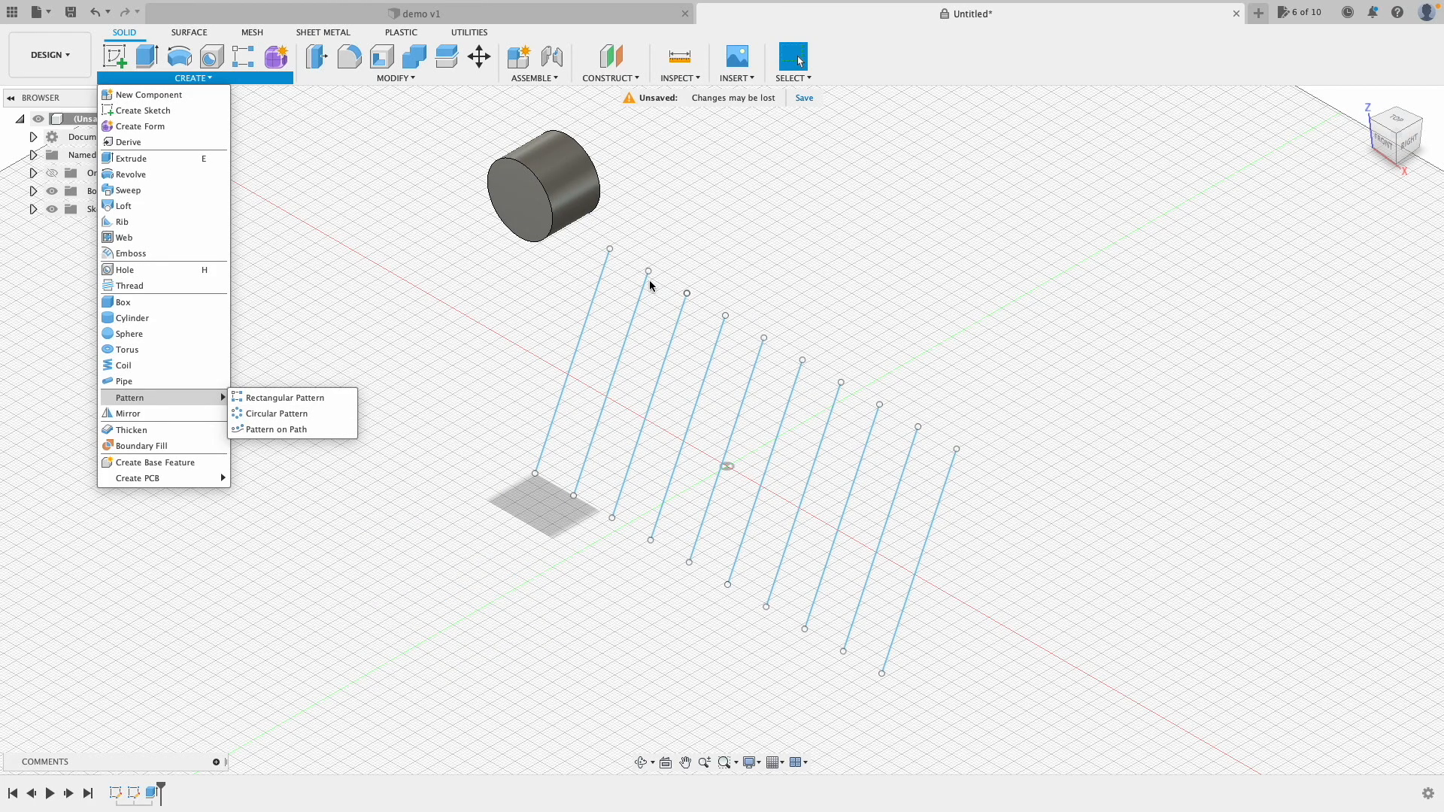
click(301, 397)
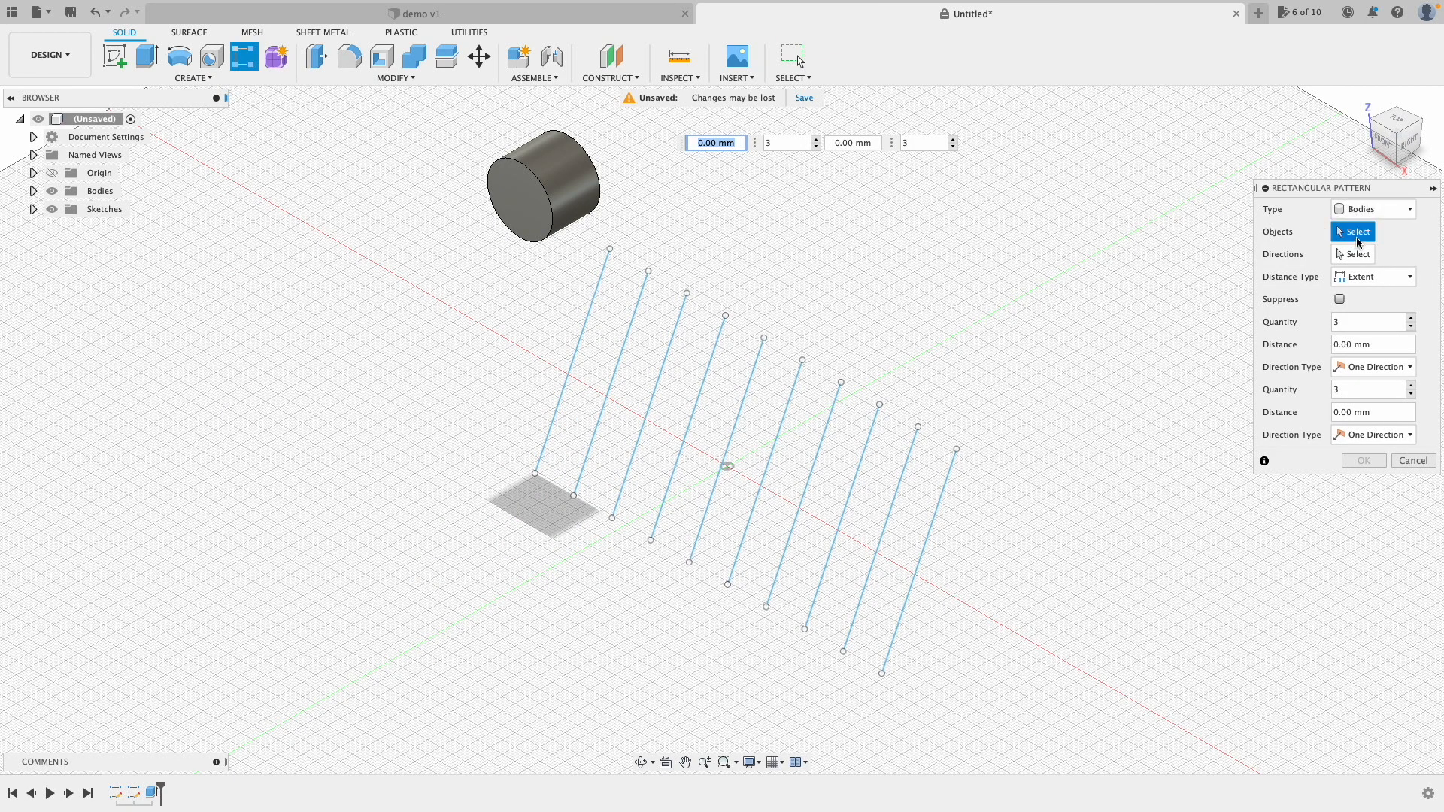
click(576, 169)
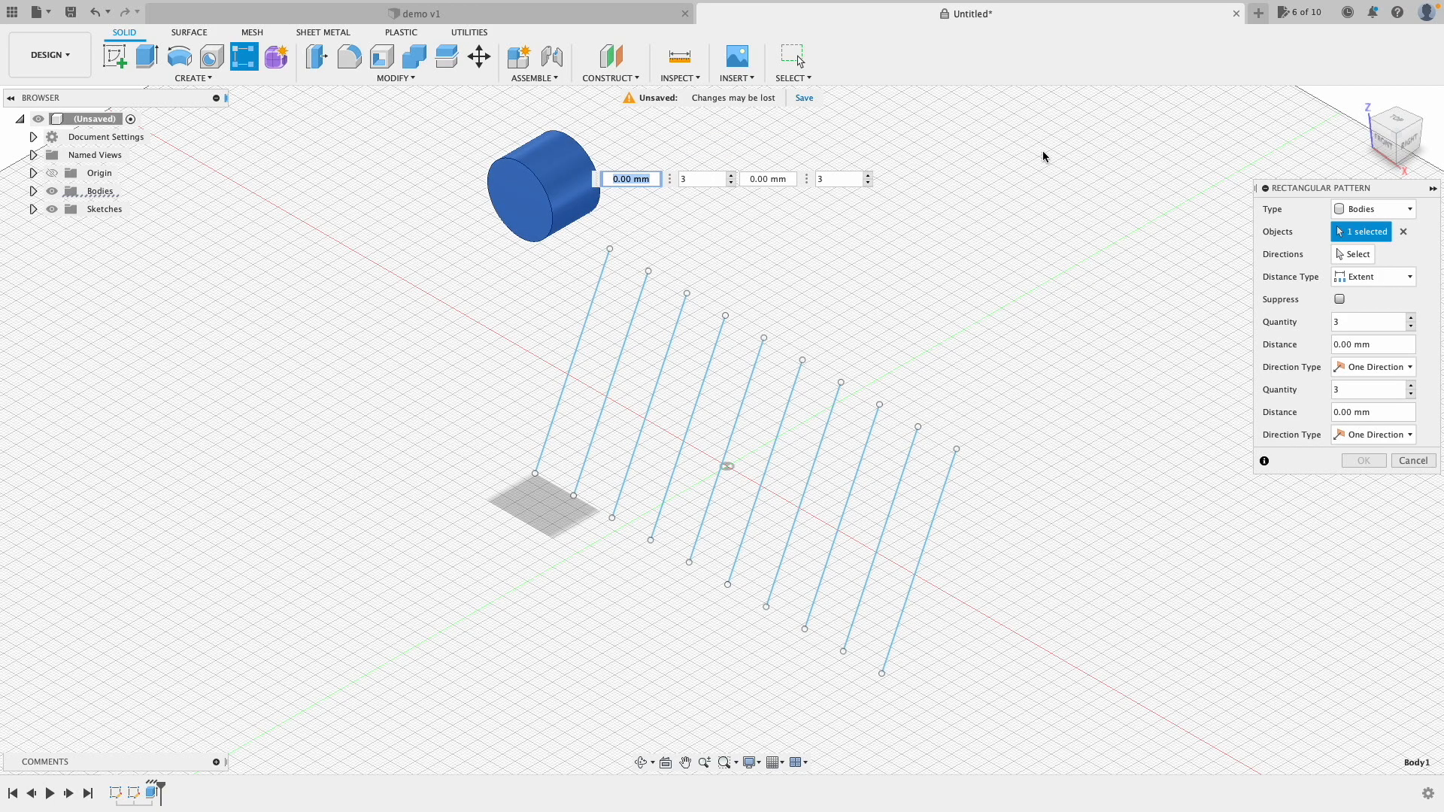
click(1371, 256)
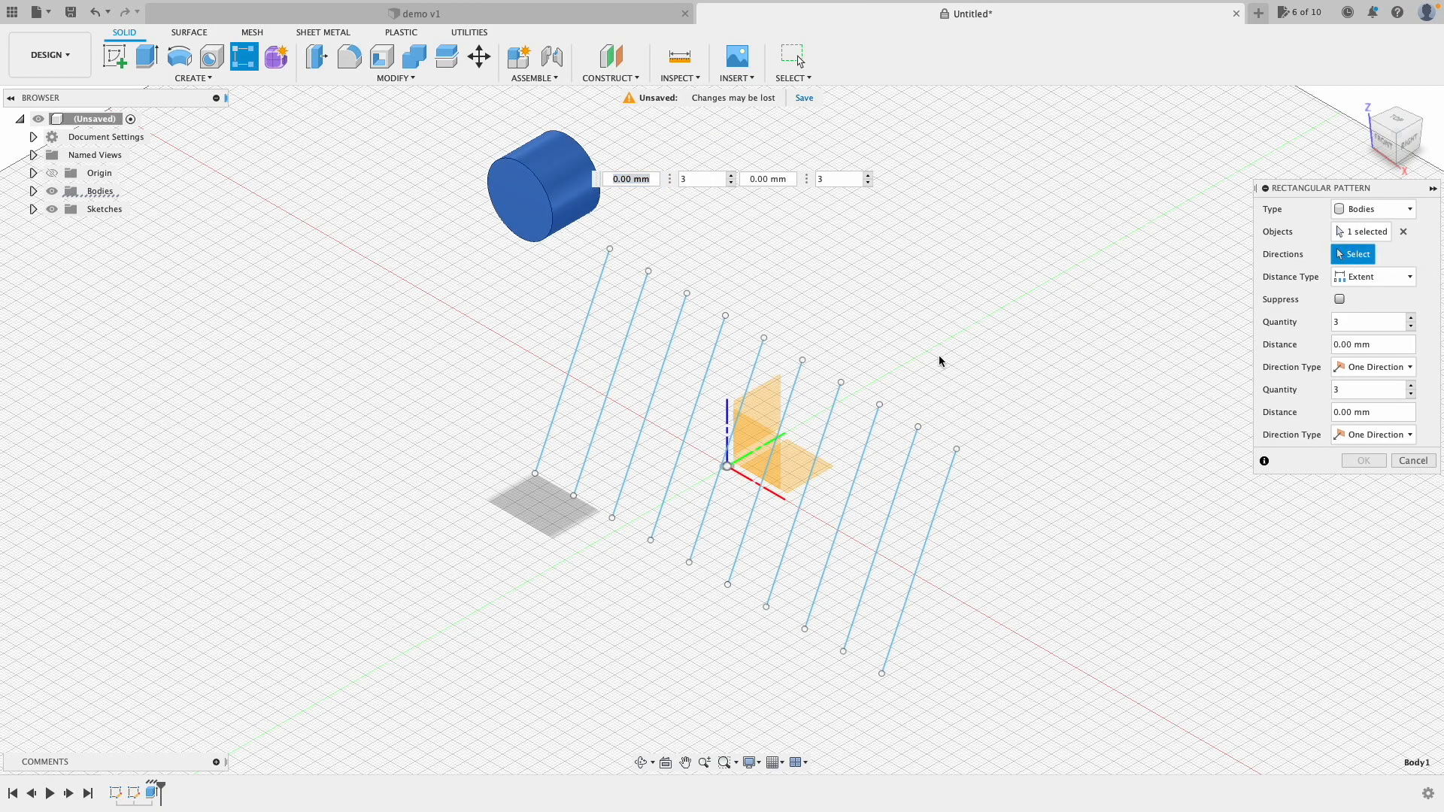
click(746, 482)
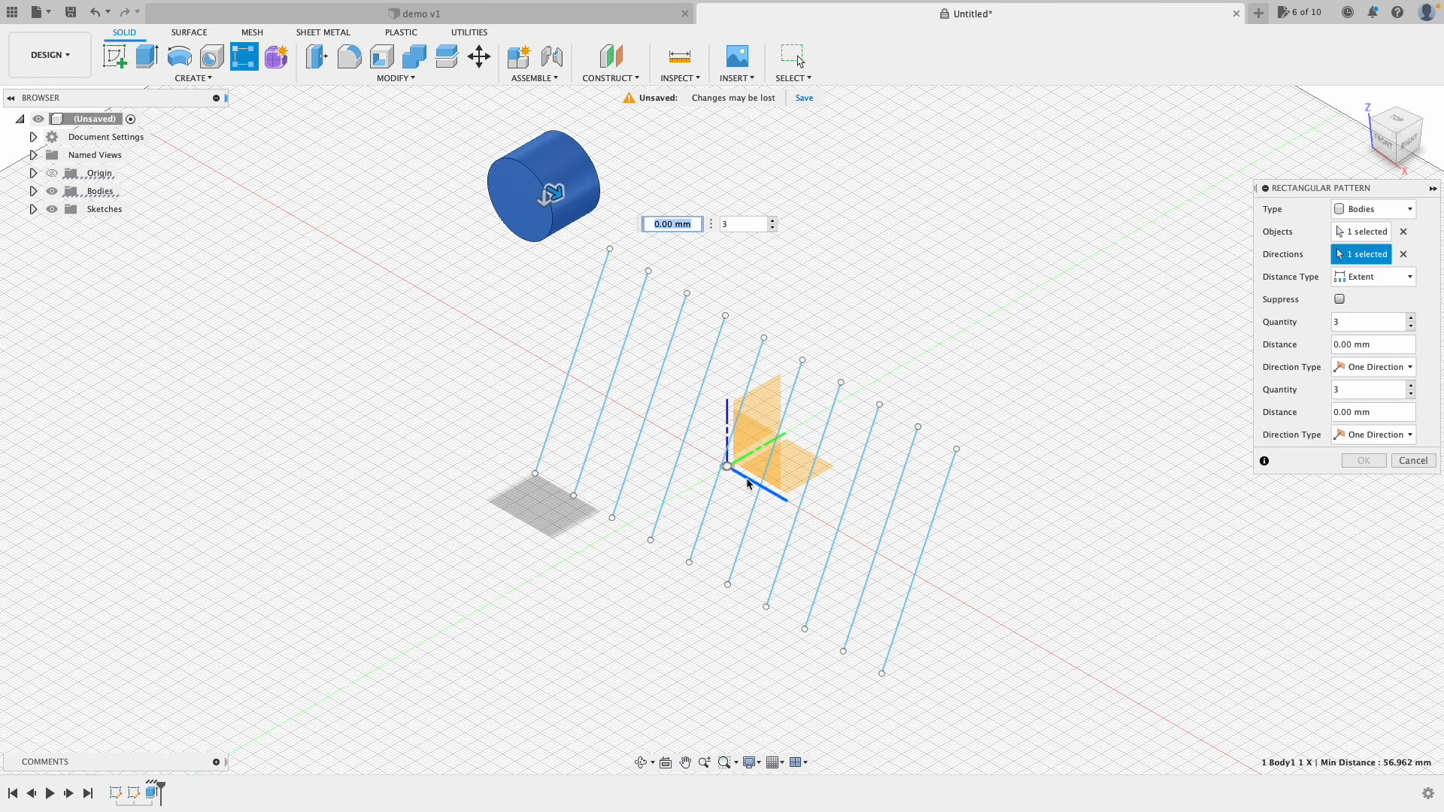
drag(551, 195, 1041, 367)
key(Tab)
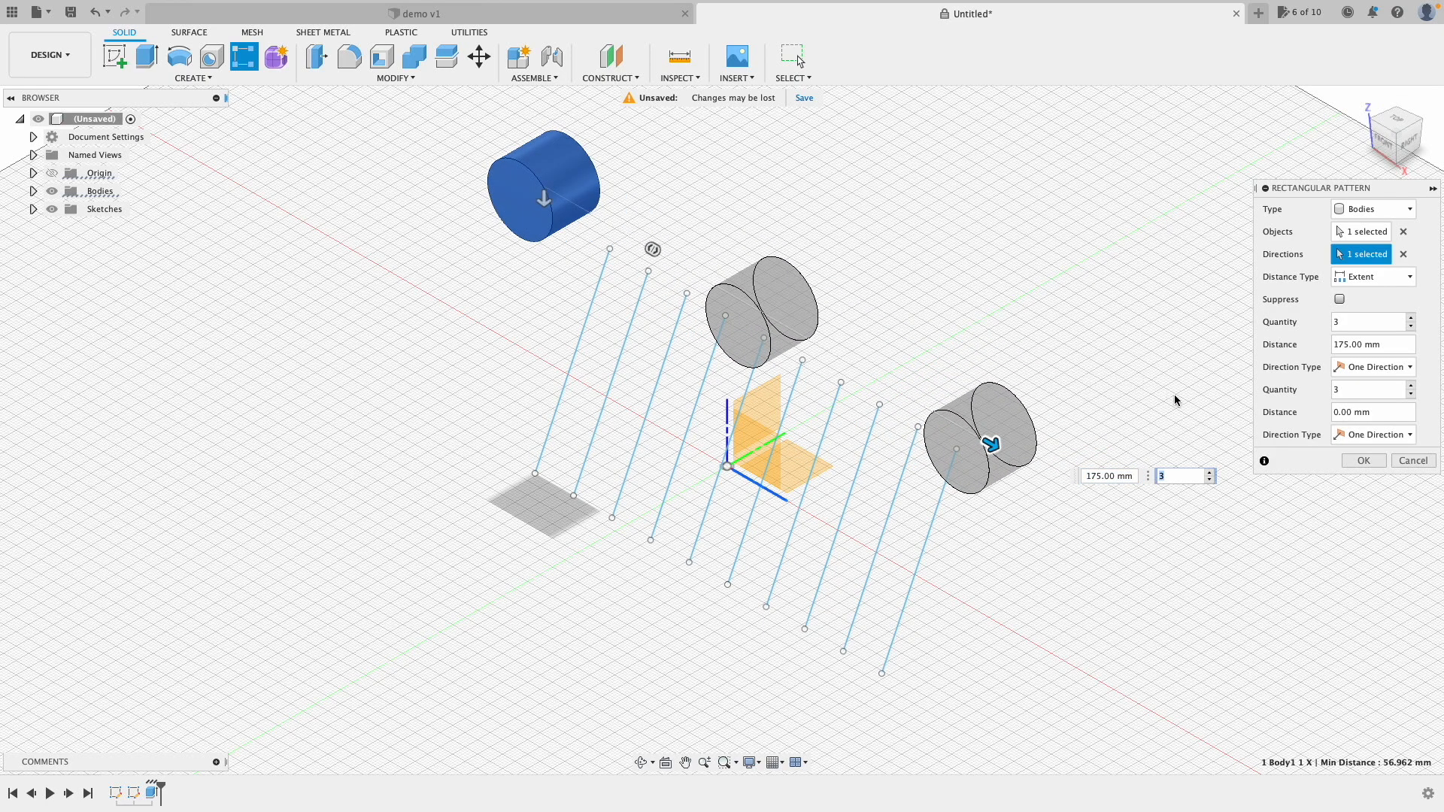
click(1210, 473)
click(1211, 473)
click(1211, 473)
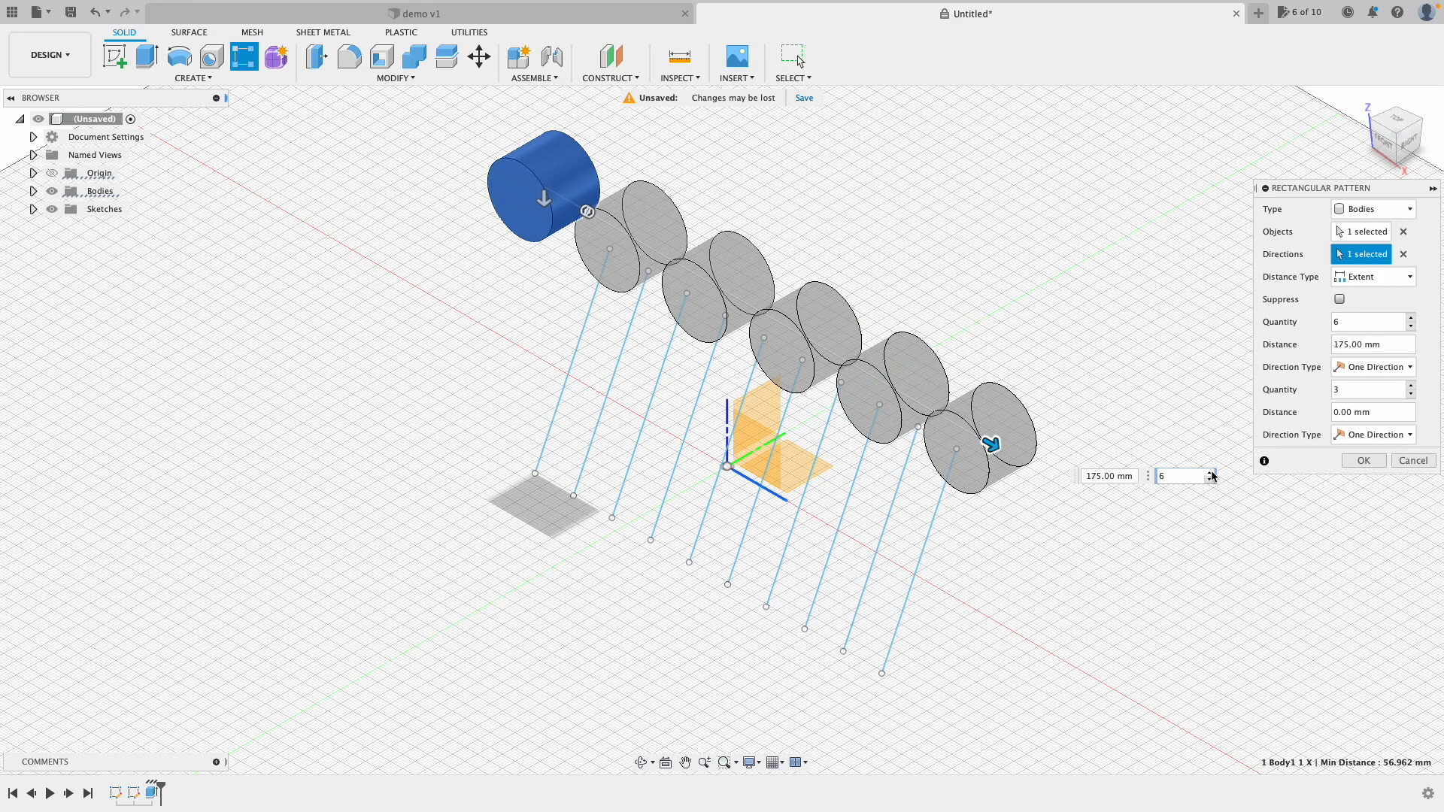
click(1211, 473)
click(1364, 461)
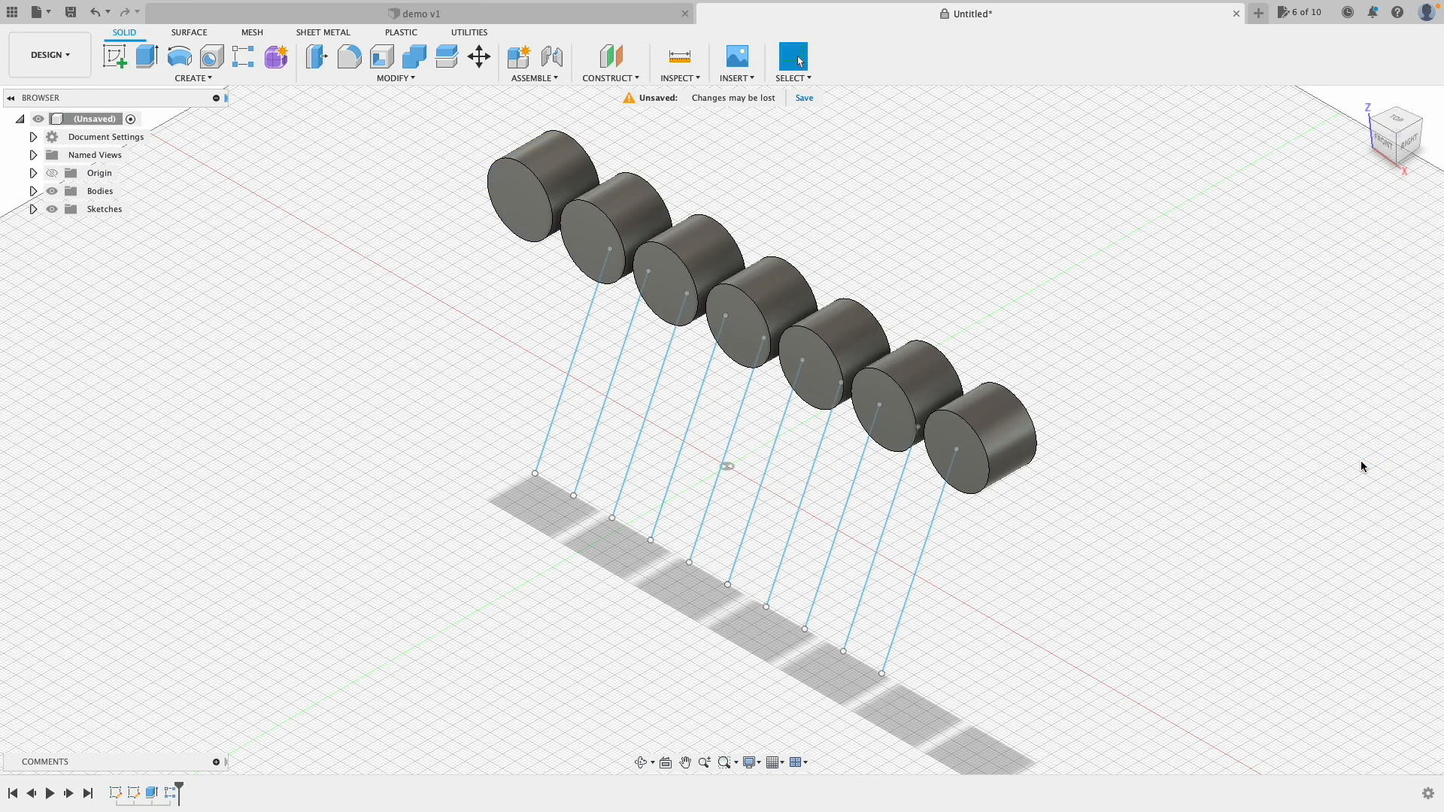
Step: Review the tapered-body pattern example, selecting Body9 and setting the pattern distance to 120
click(1362, 100)
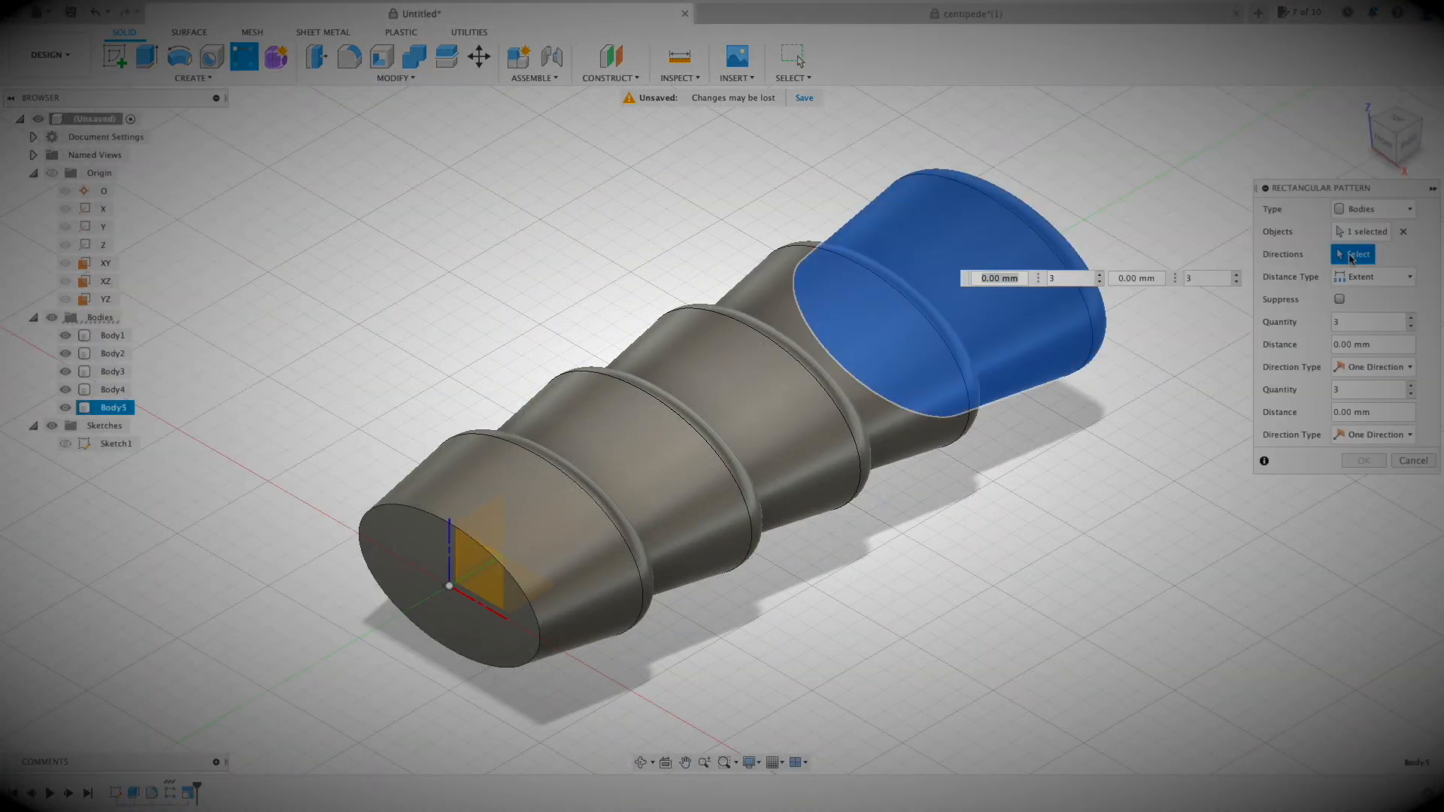
click(950, 290)
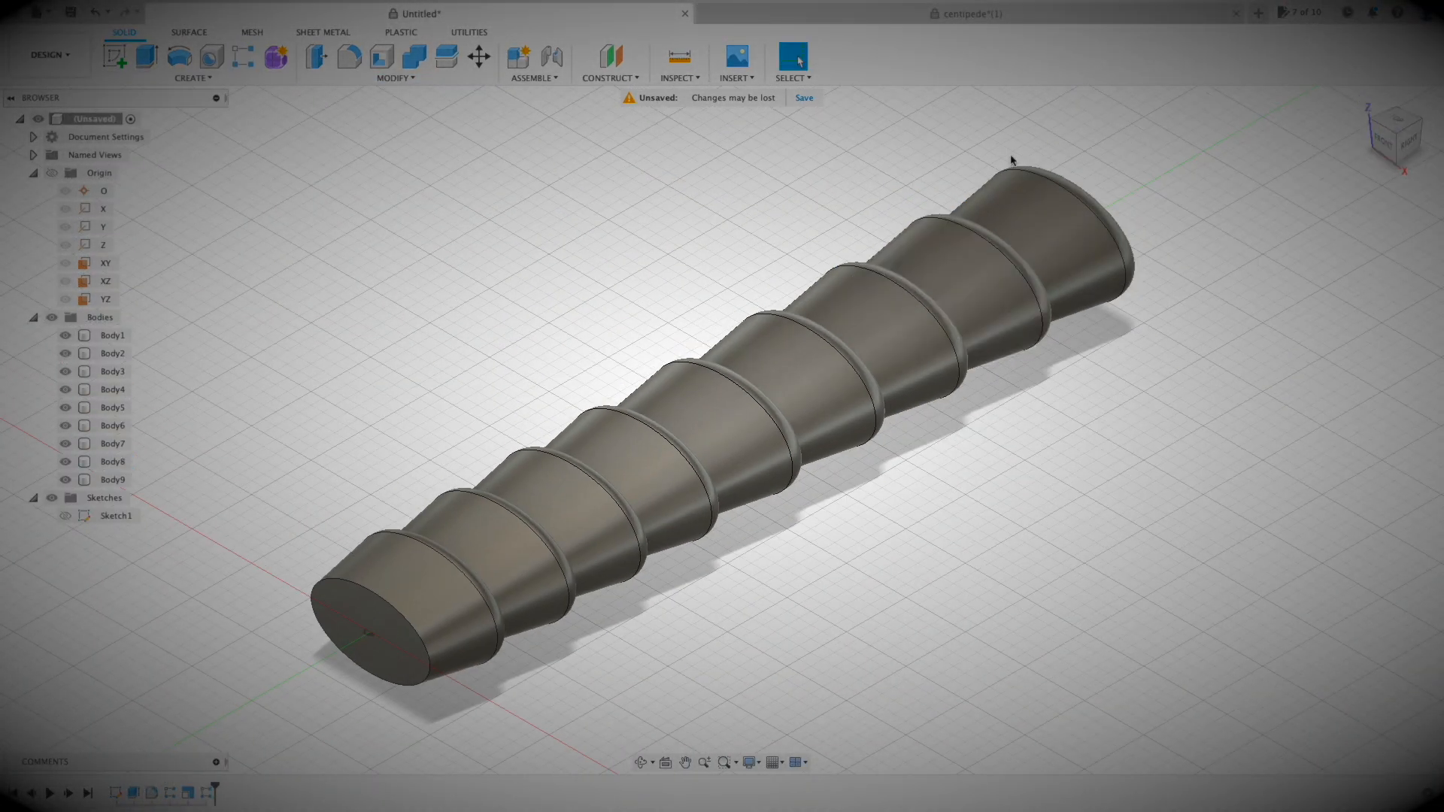
click(113, 480)
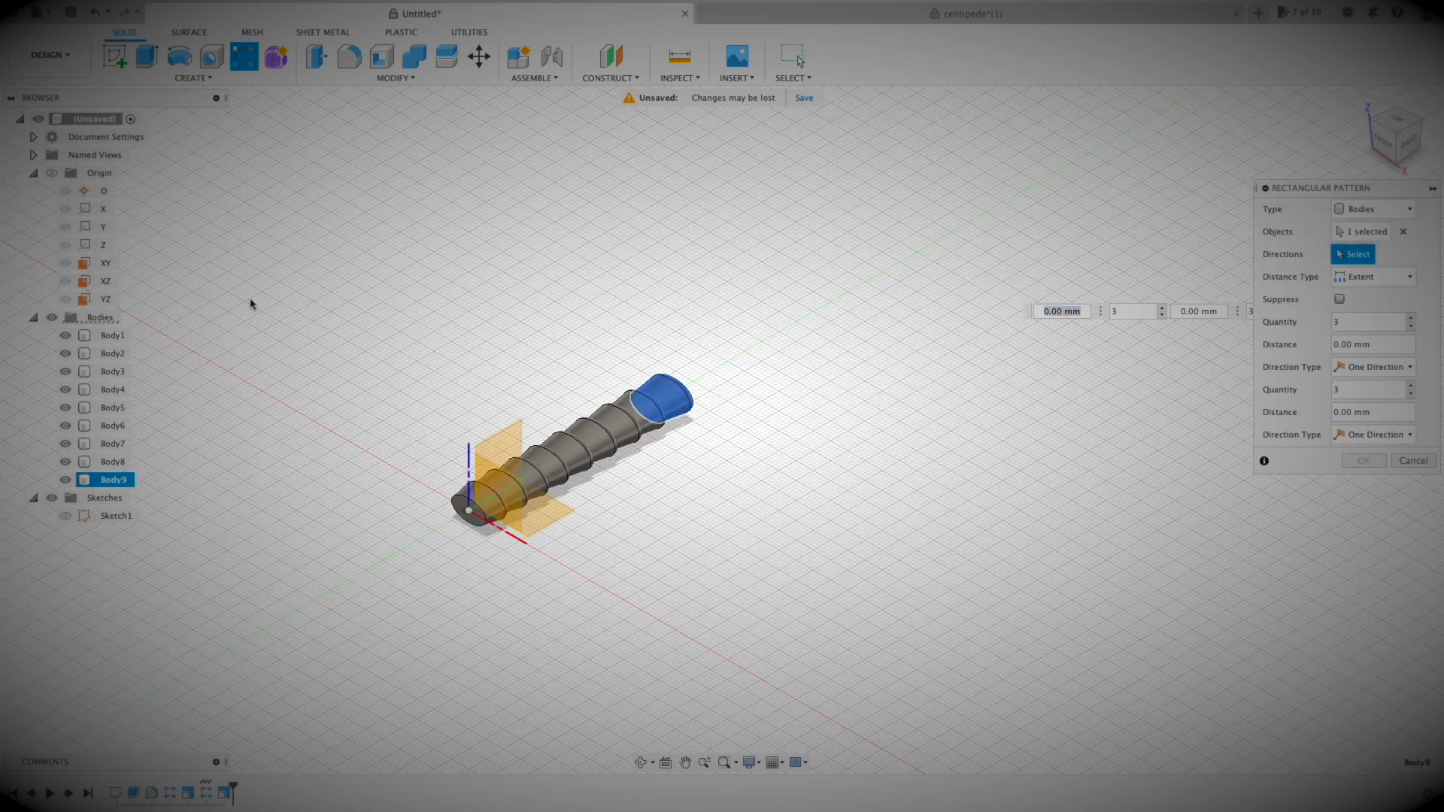
text(120)
key(Tab)
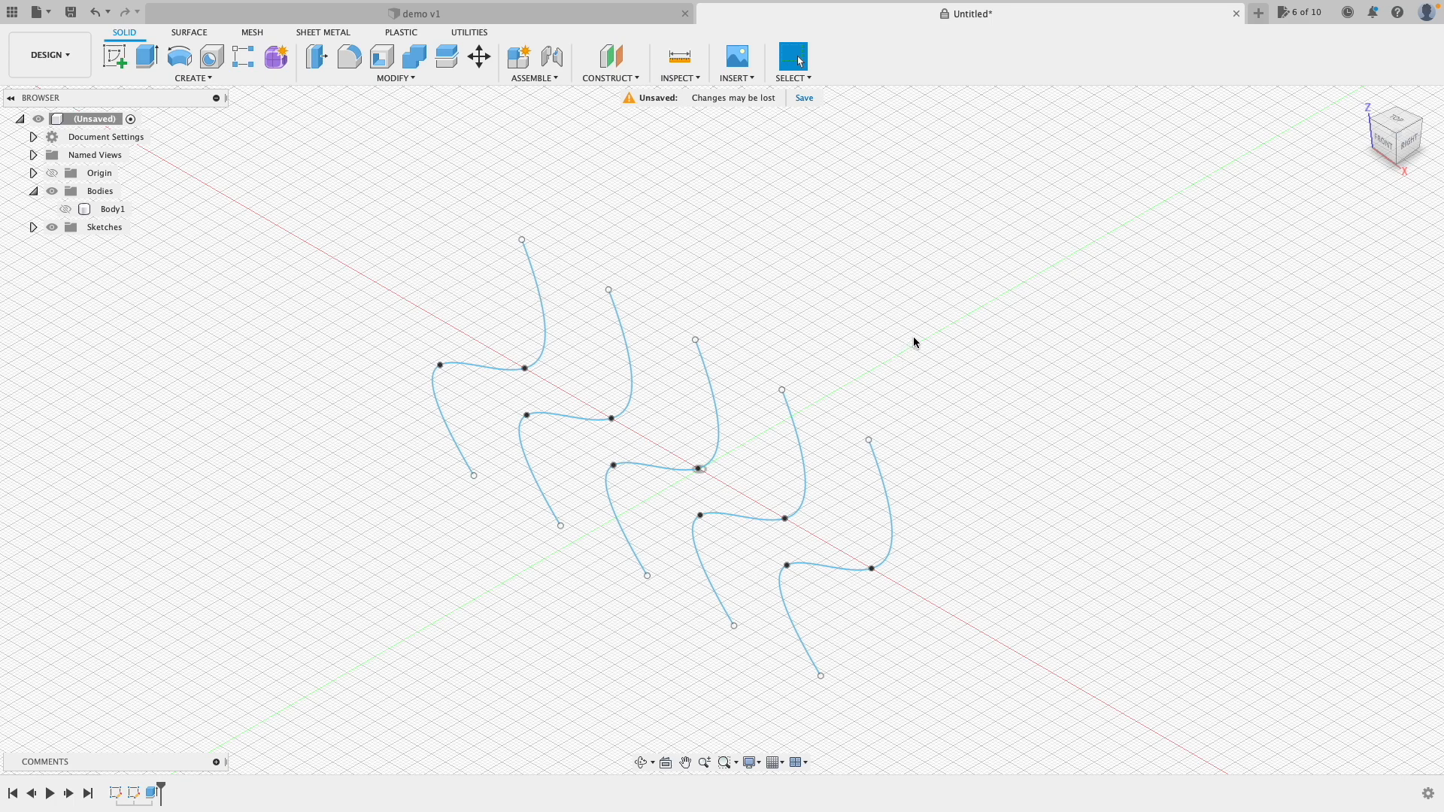
Step: Thin-extrude all five S-curves into 1 mm walls previewed 41 mm tall
click(65, 212)
click(65, 214)
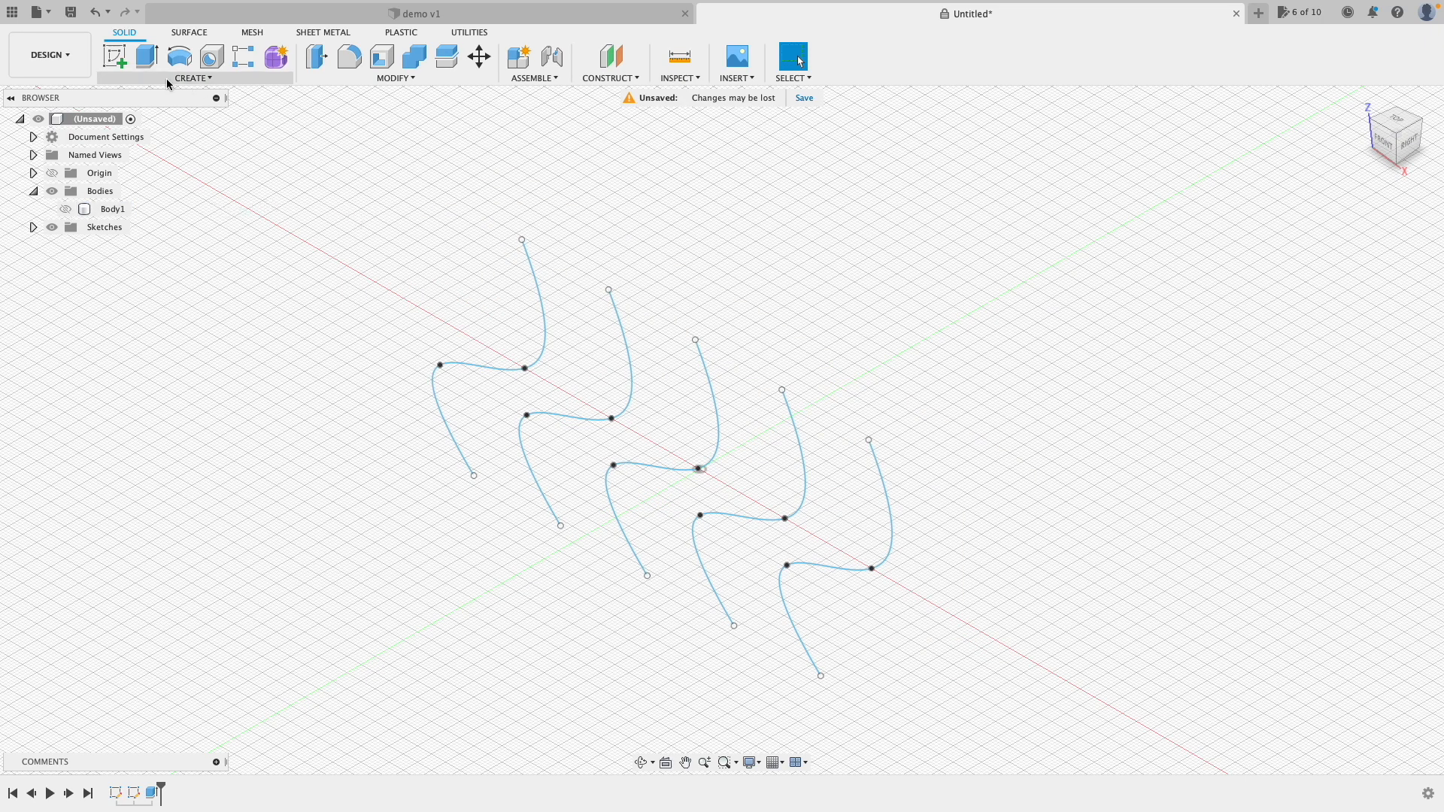
click(147, 57)
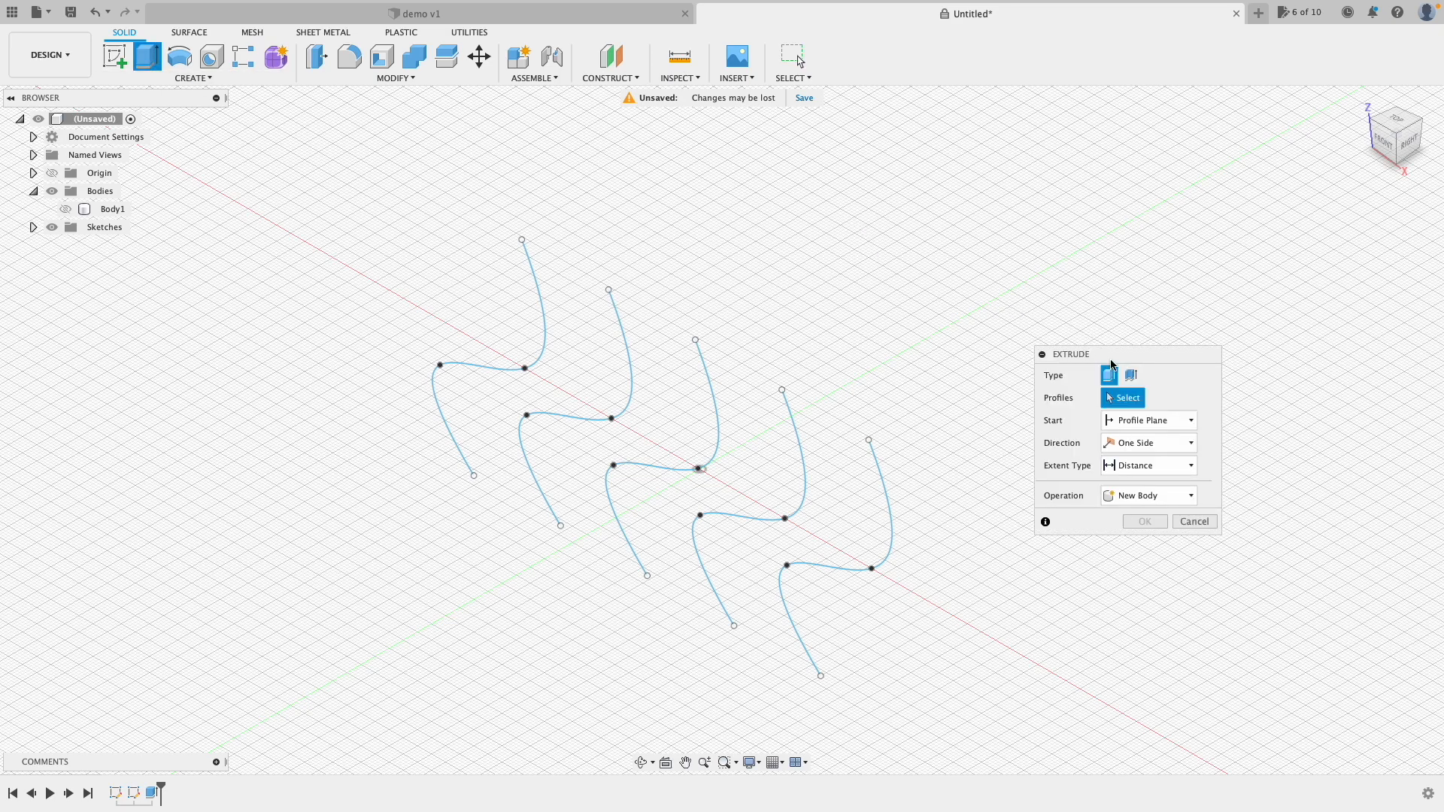
drag(1137, 358, 1211, 214)
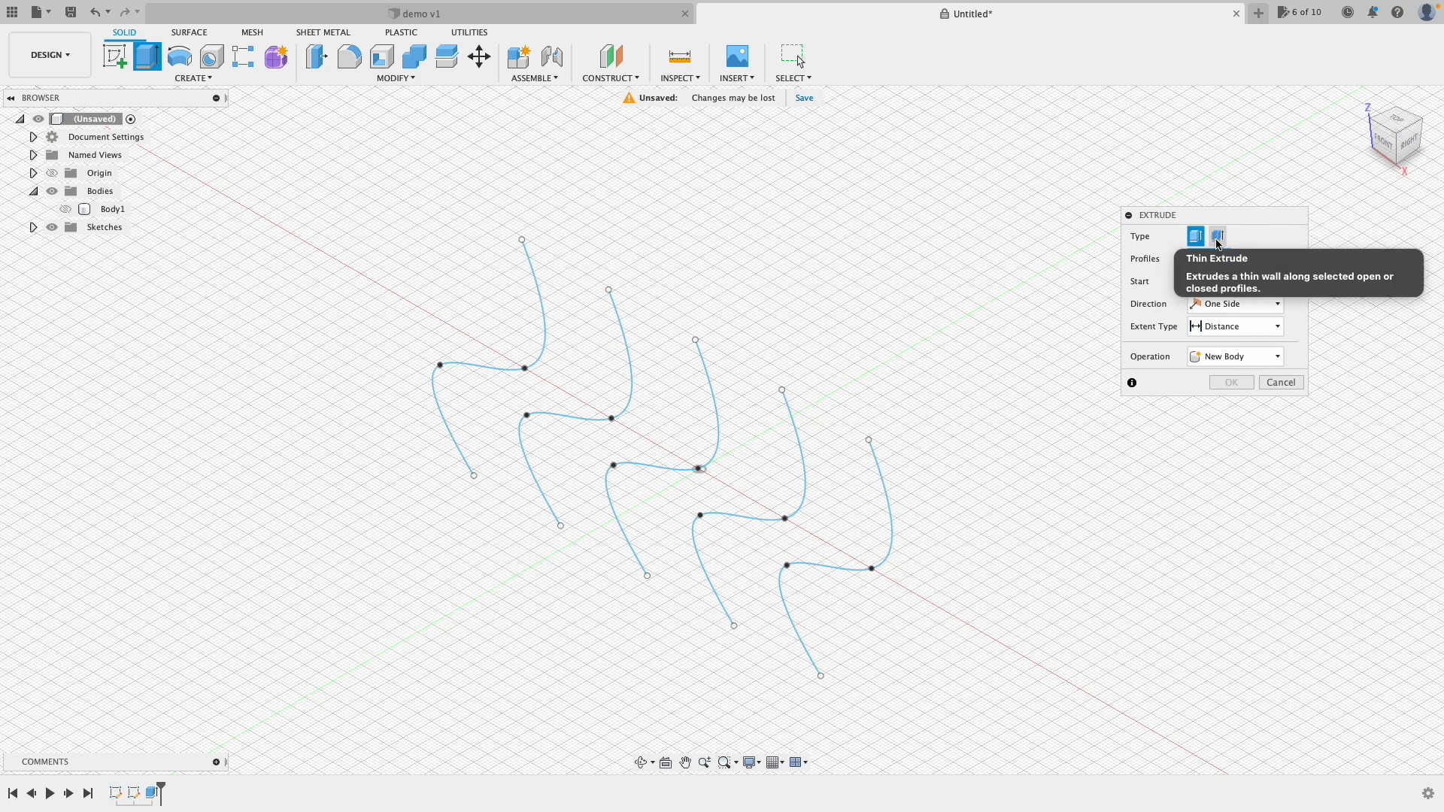
click(1217, 238)
mouse_move(370, 192)
mouse_down()
mouse_move(851, 651)
mouse_move(1037, 739)
mouse_up()
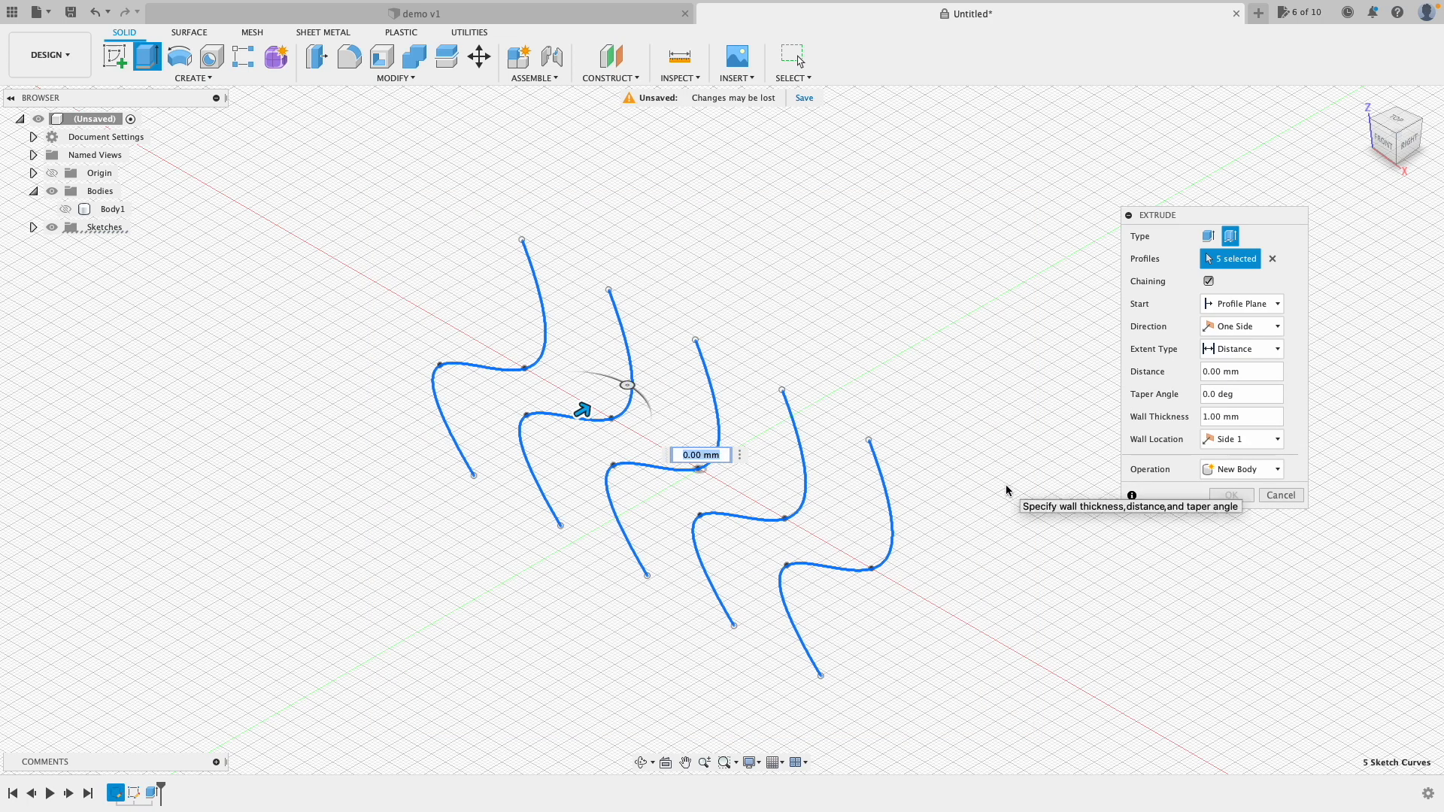
drag(583, 410, 697, 344)
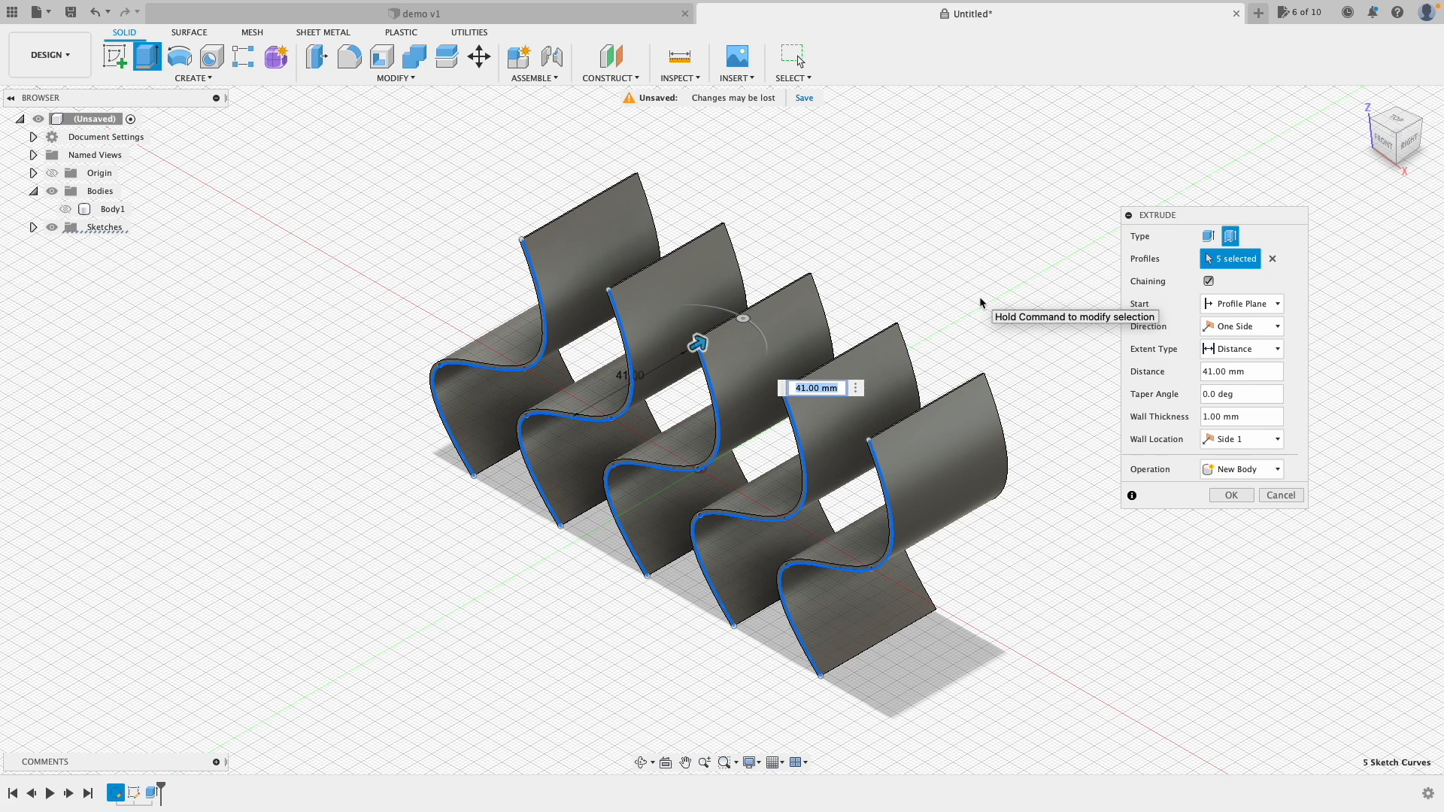
Step: Show Body1 and change the thin extrude to a 37 mm Cut, splitting the block into six bodies
click(71, 209)
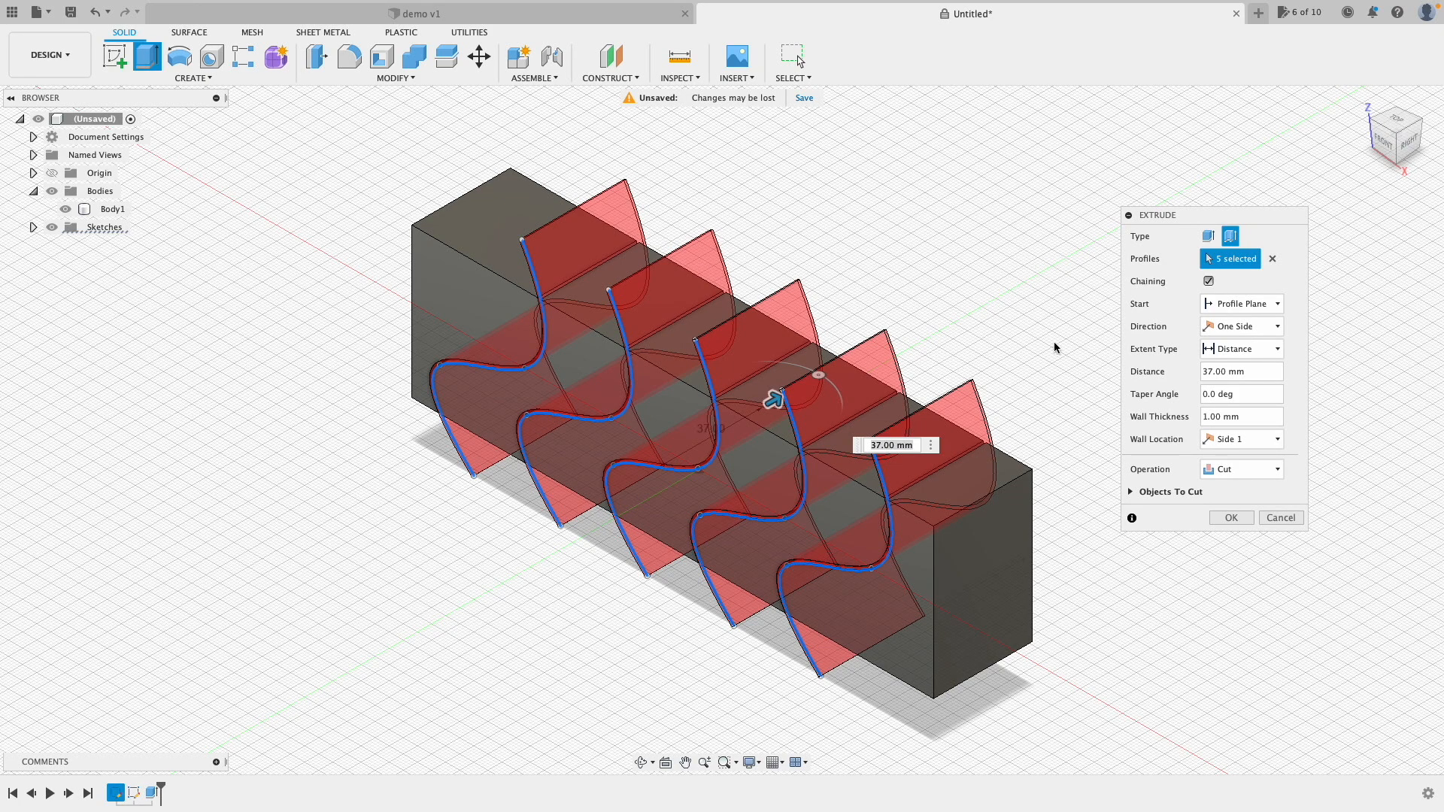
click(1278, 470)
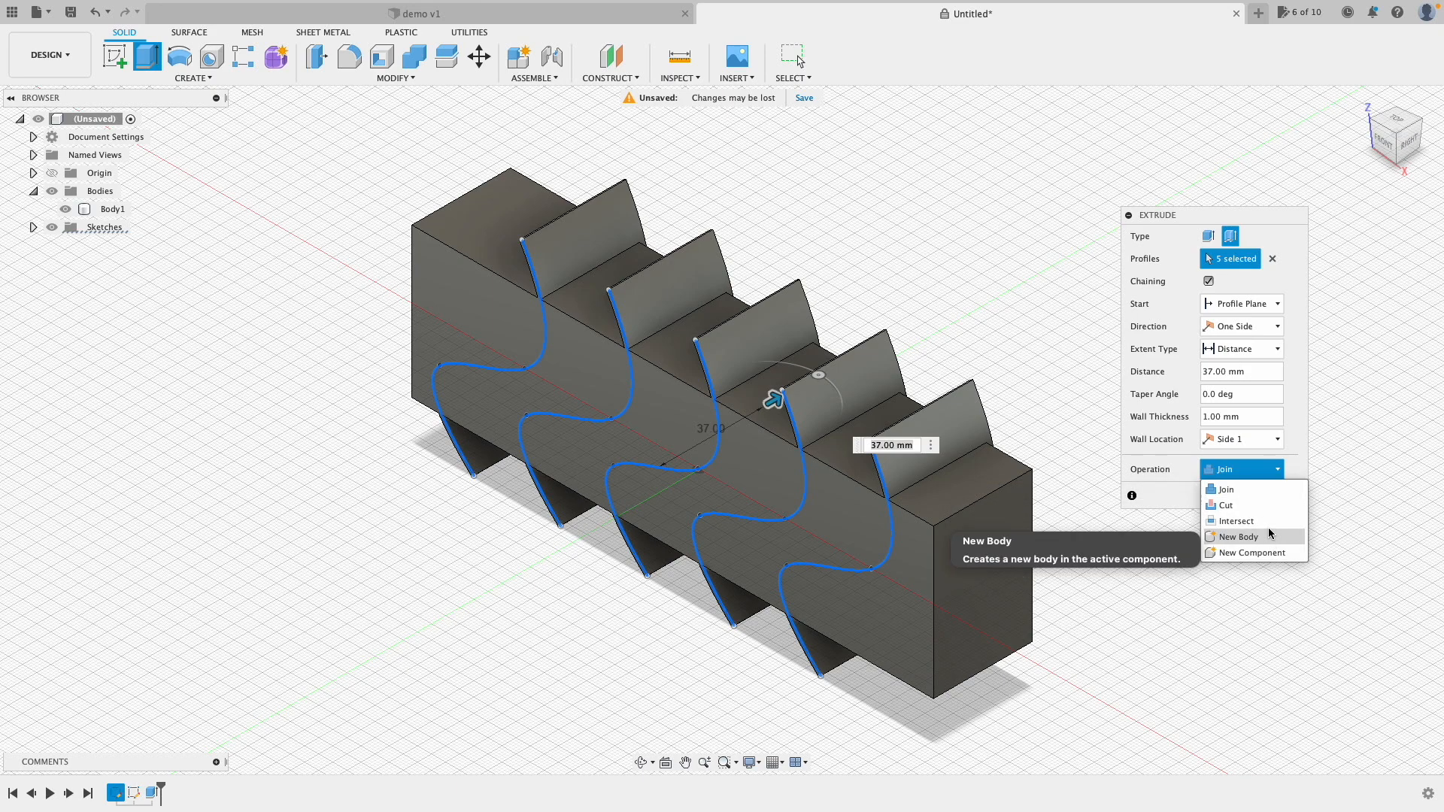
click(1266, 536)
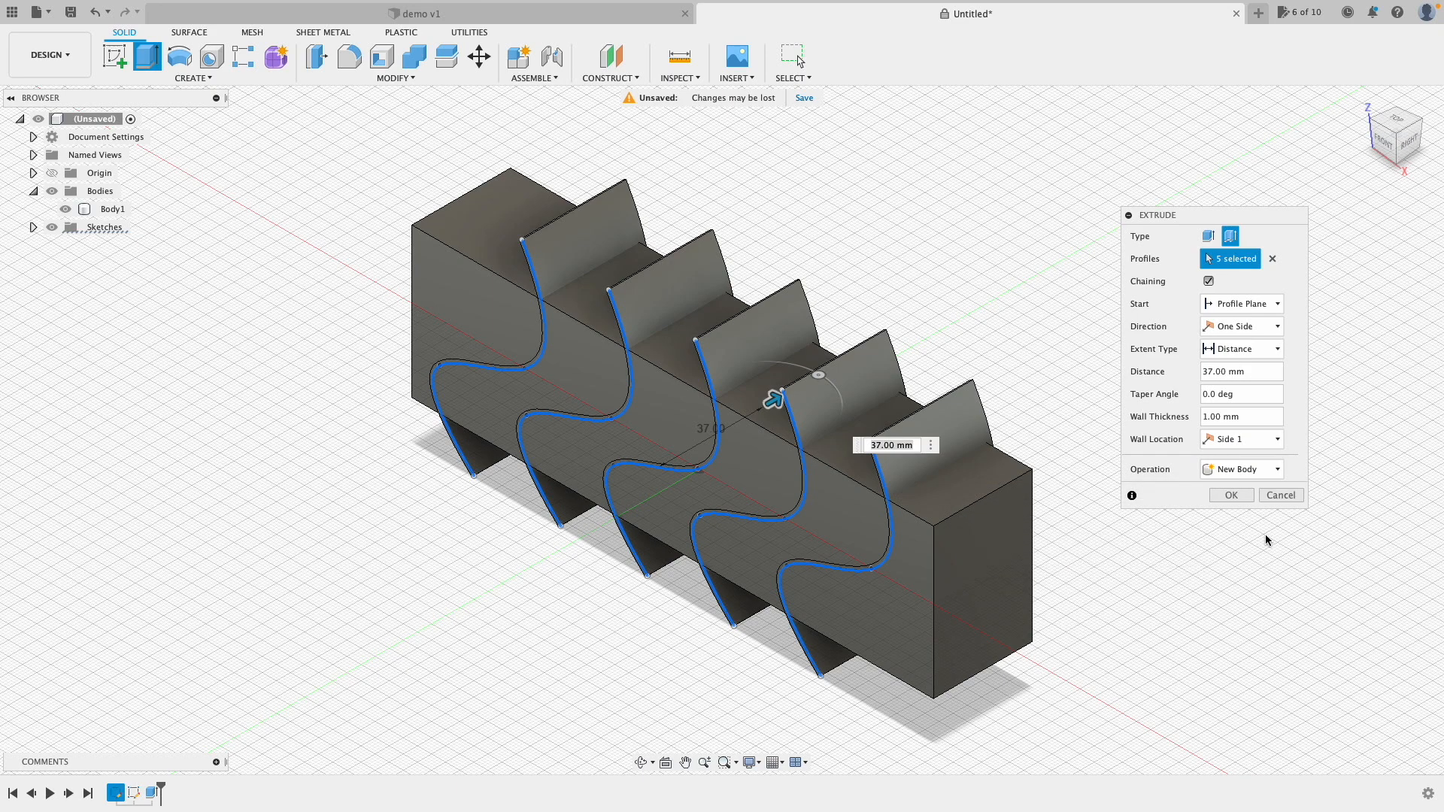
click(1275, 472)
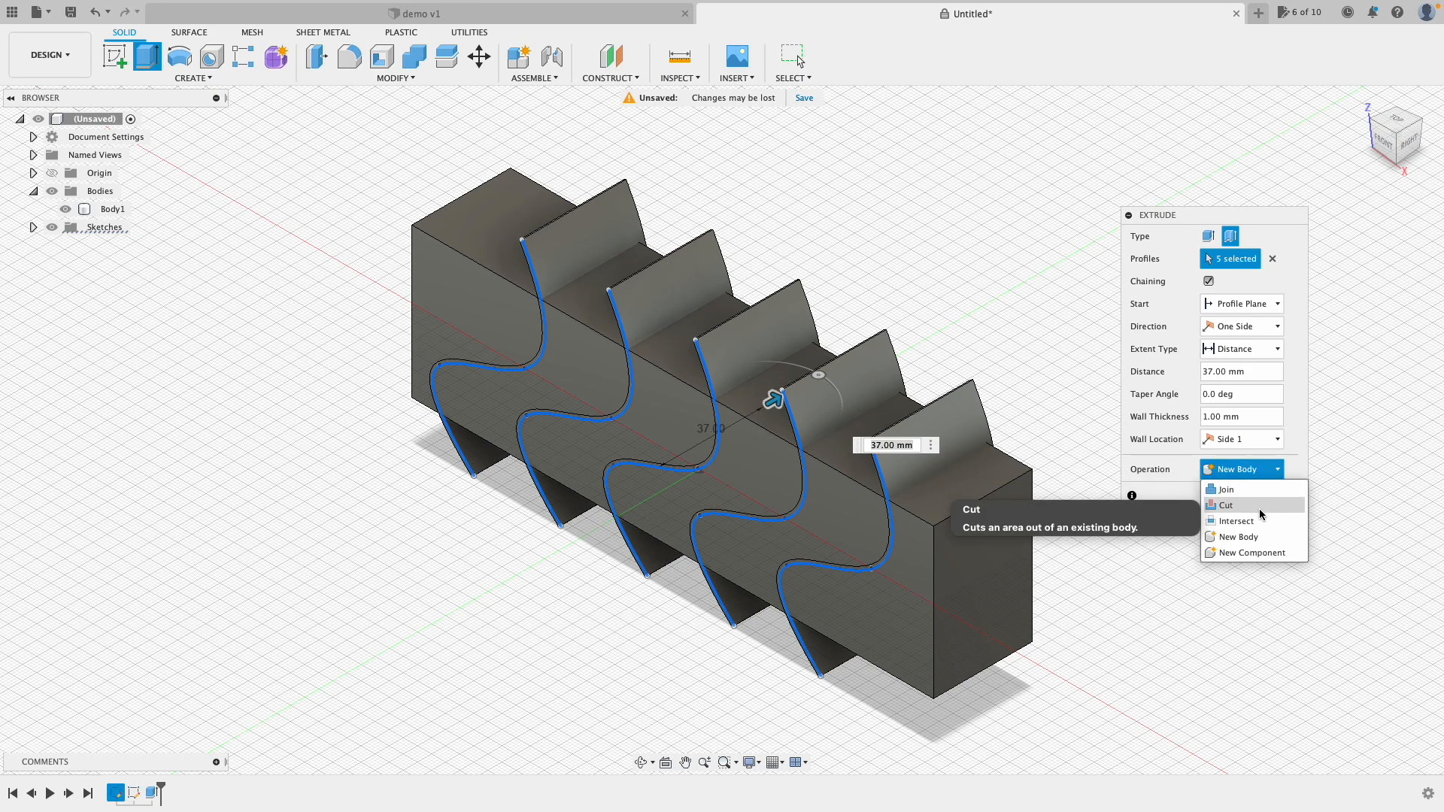
click(1261, 506)
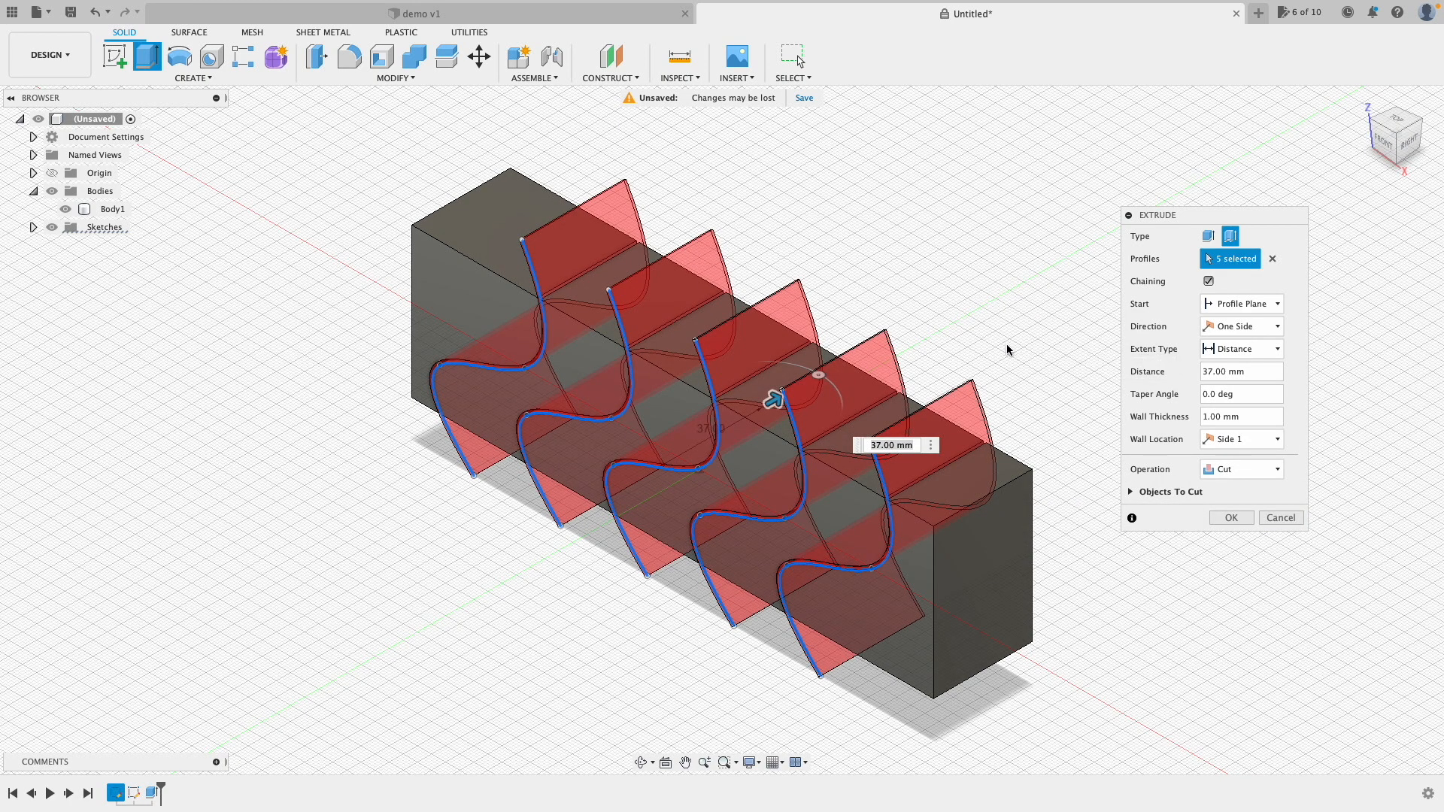
click(1224, 516)
click(1384, 141)
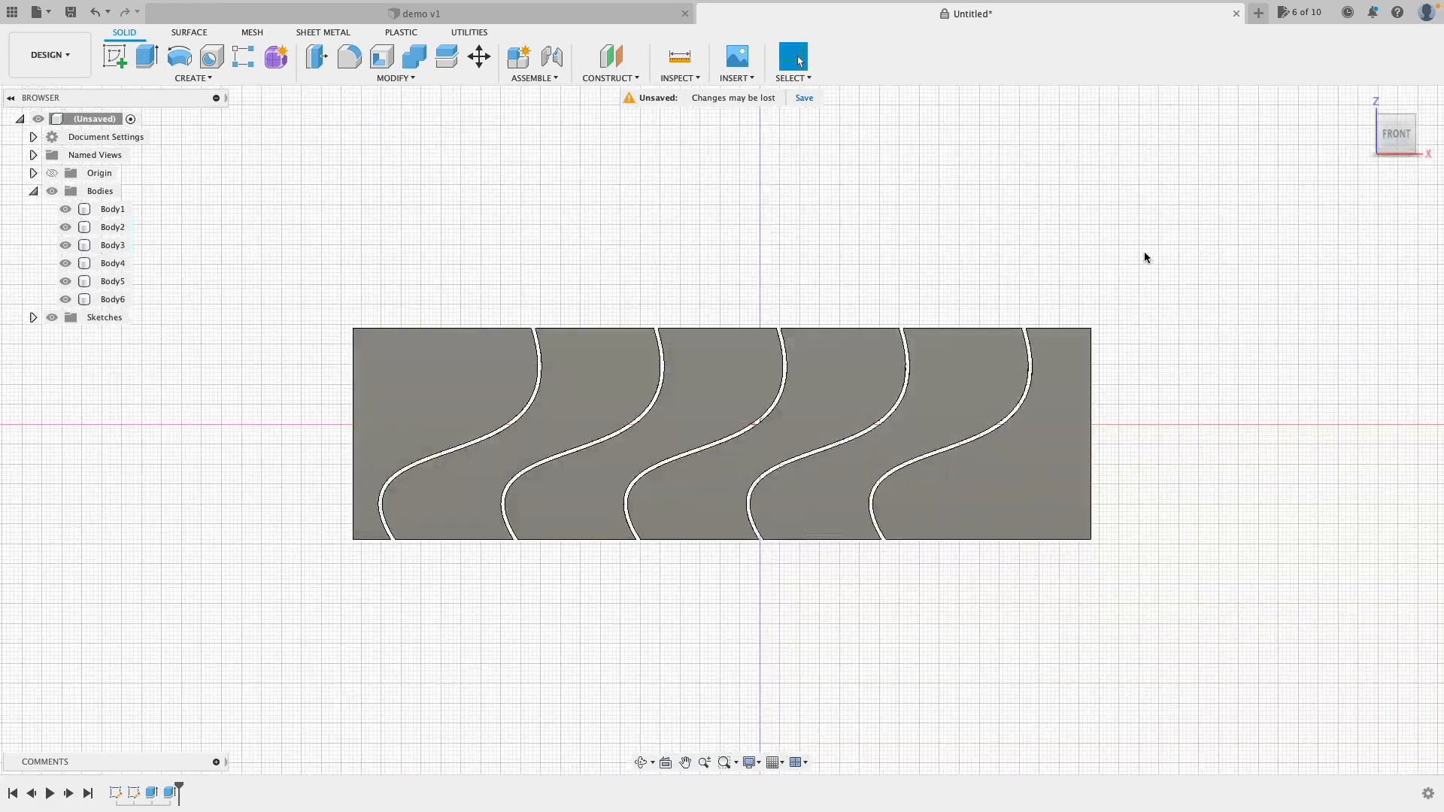
Step: From the front view, reopen the S-curve thin cut in the timeline for editing
mouse_move(1389, 137)
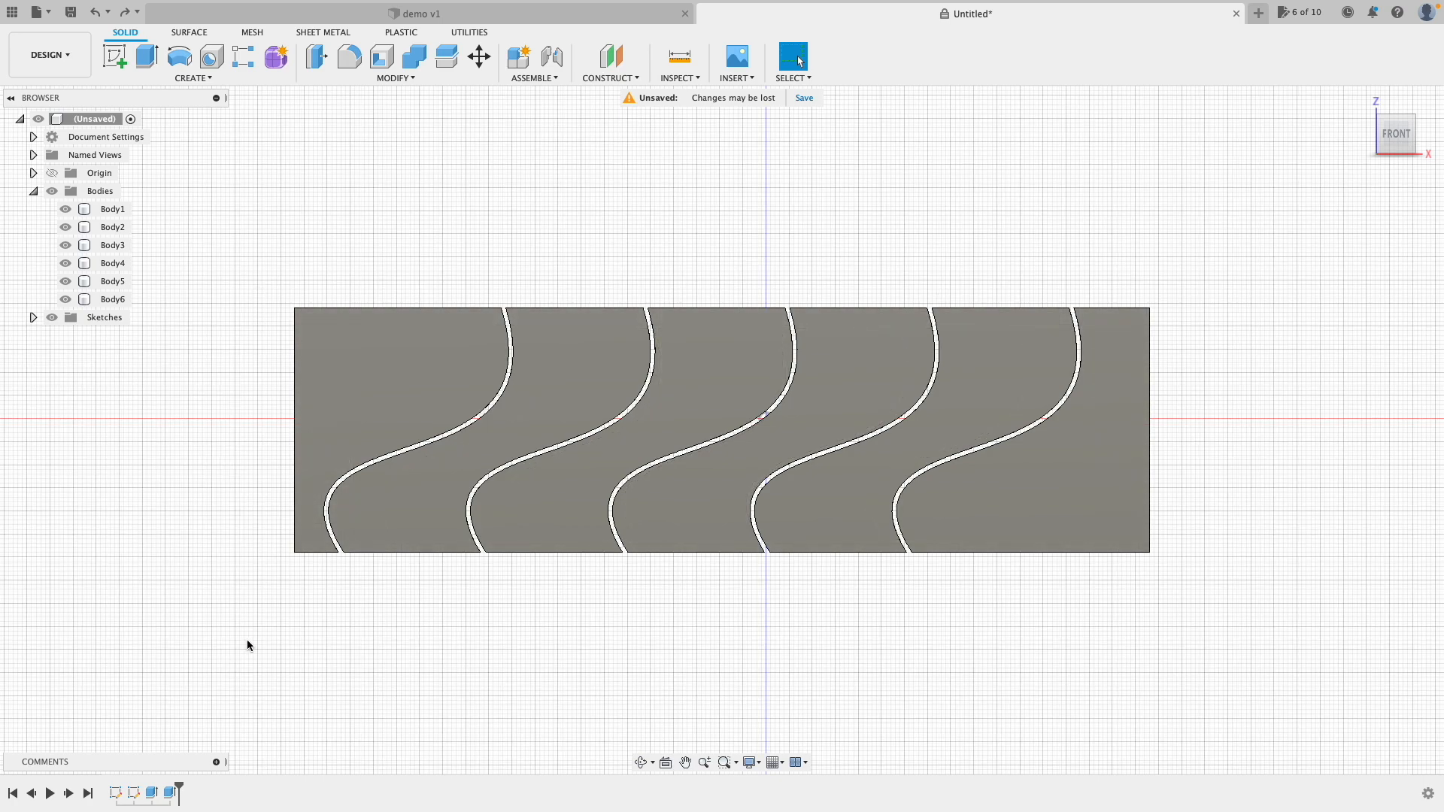
double_click(171, 793)
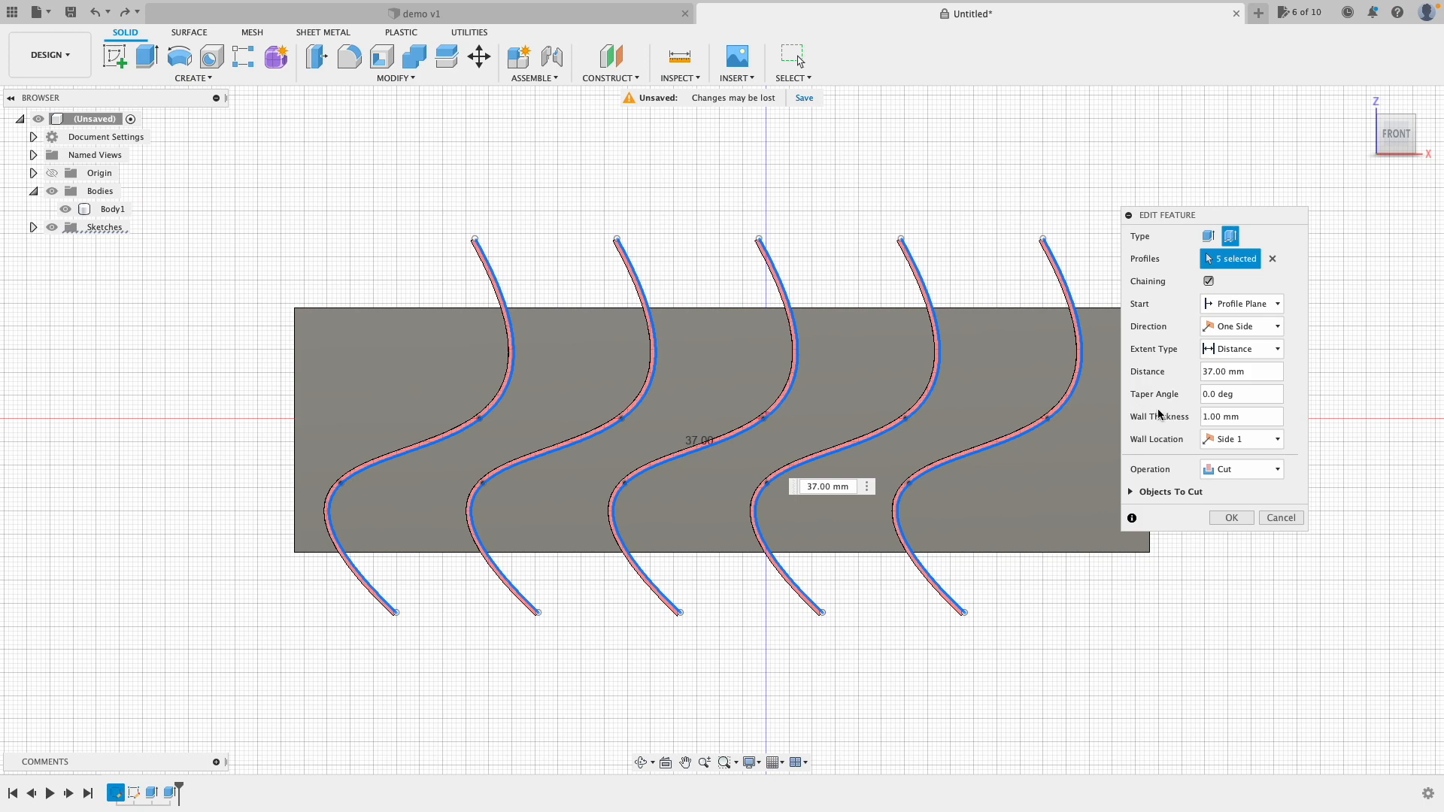
Step: Change the thin cut's walls to 5 mm thick, centred on the S-curves
click(1204, 418)
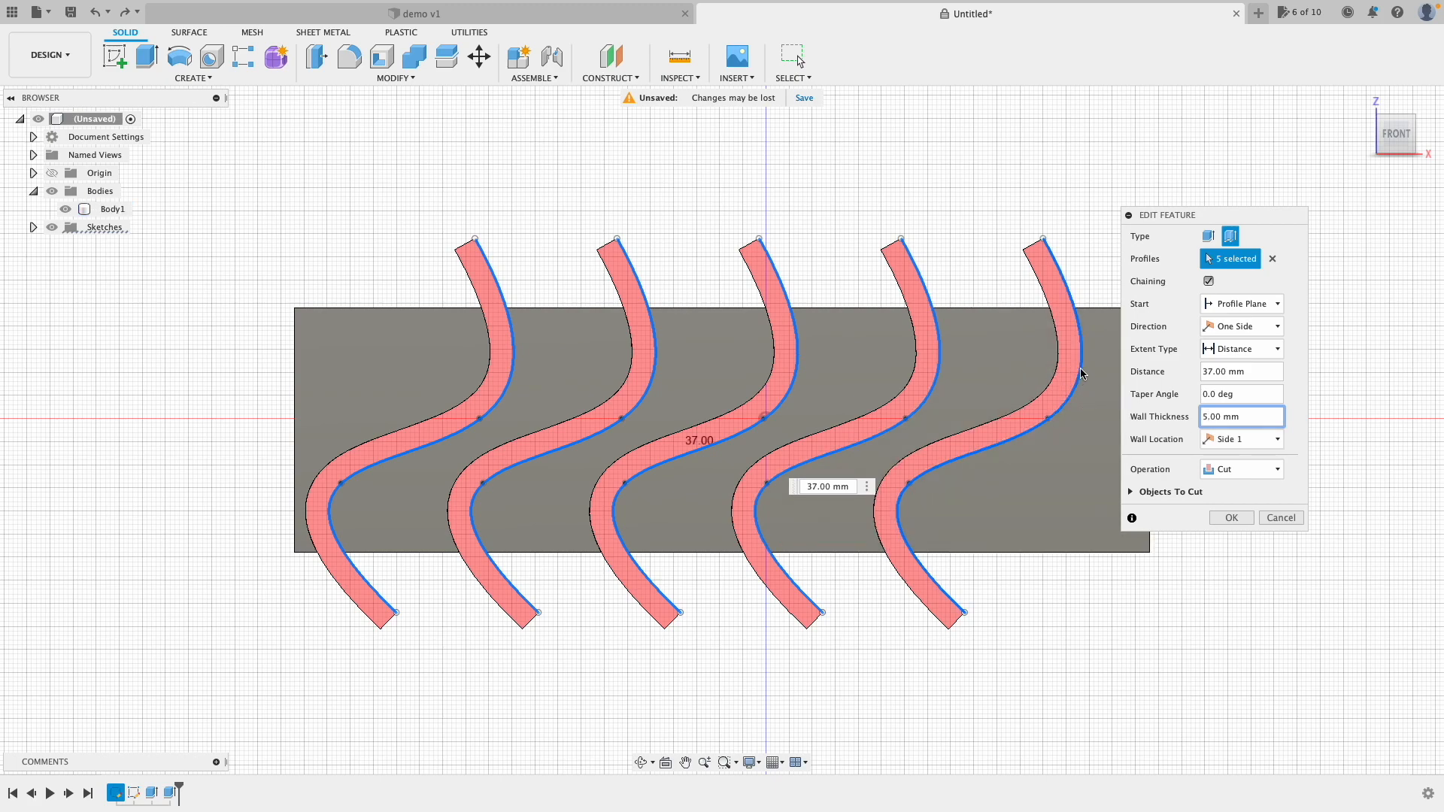
click(1276, 441)
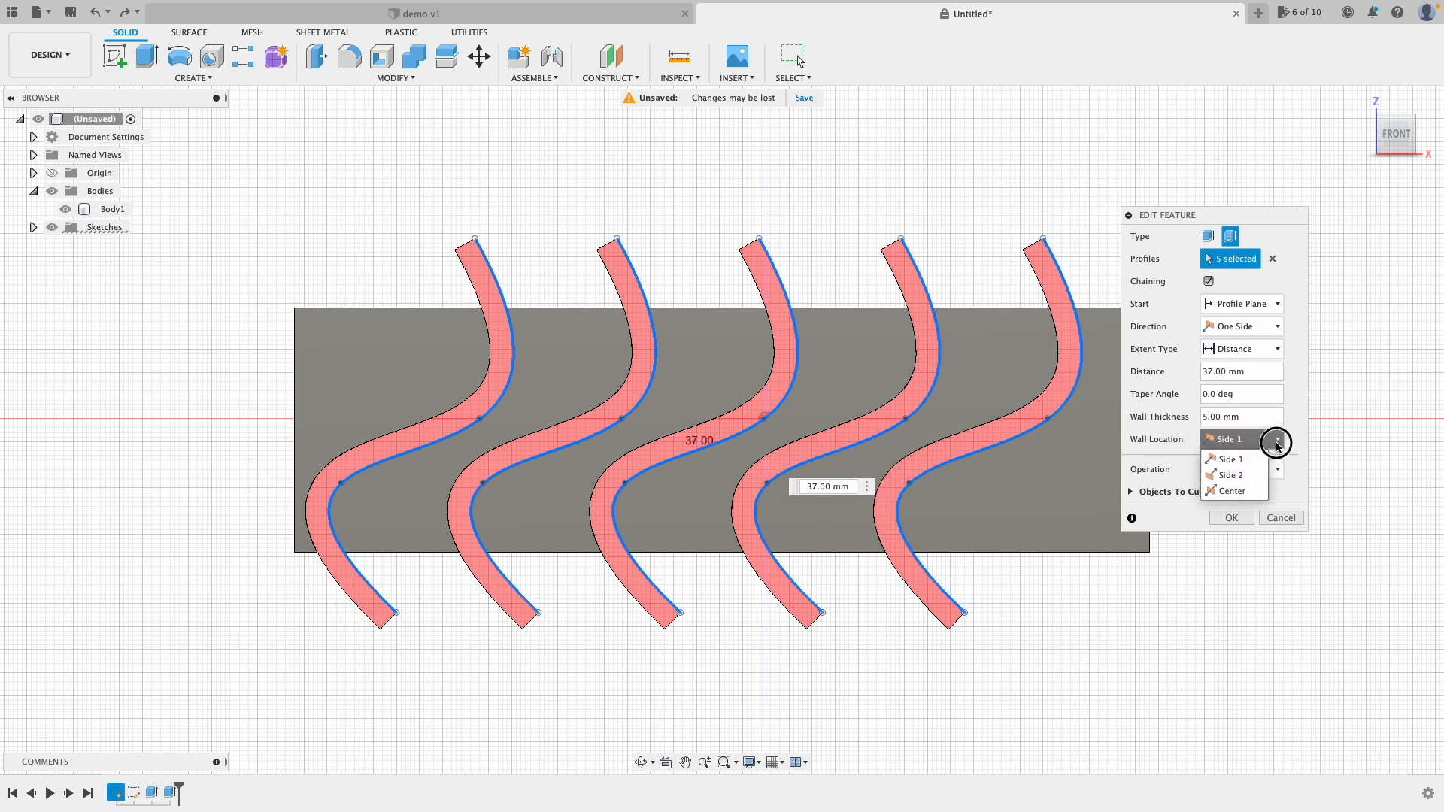
click(1233, 471)
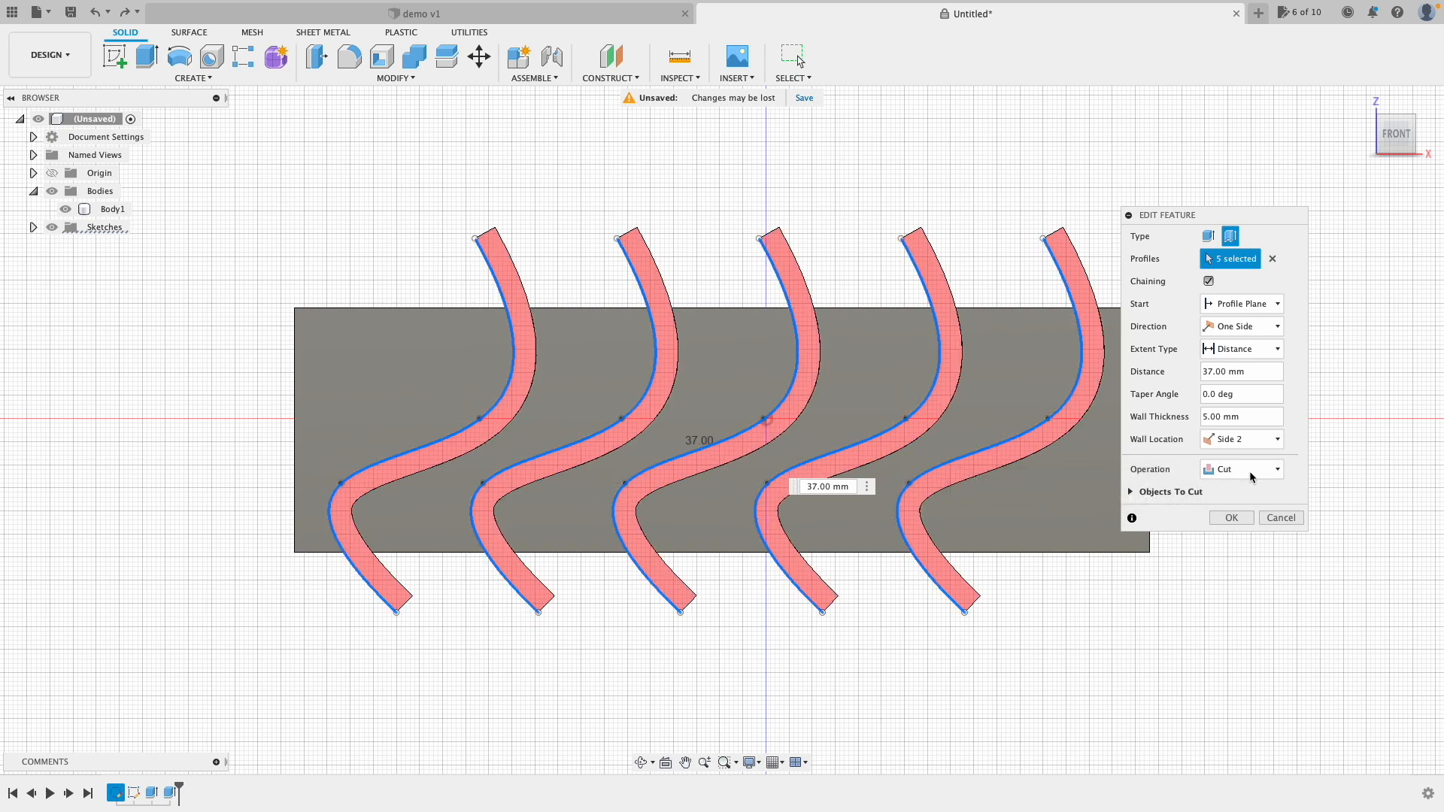
click(1271, 441)
click(1244, 491)
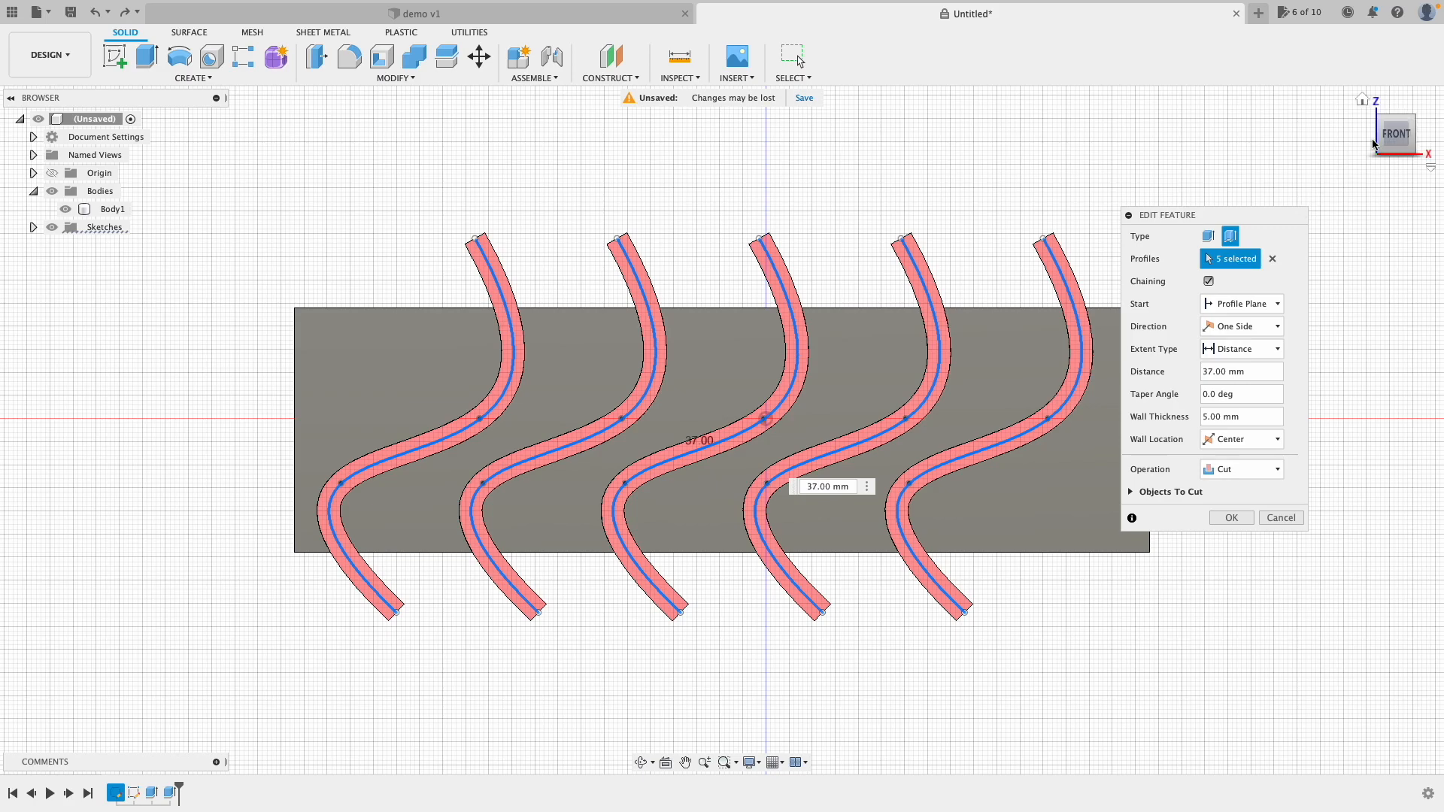
click(1393, 130)
Step: Reduce the S-curve cut depth to 29 mm so the grooves stop short, and apply the edit
drag(1393, 133, 1322, 185)
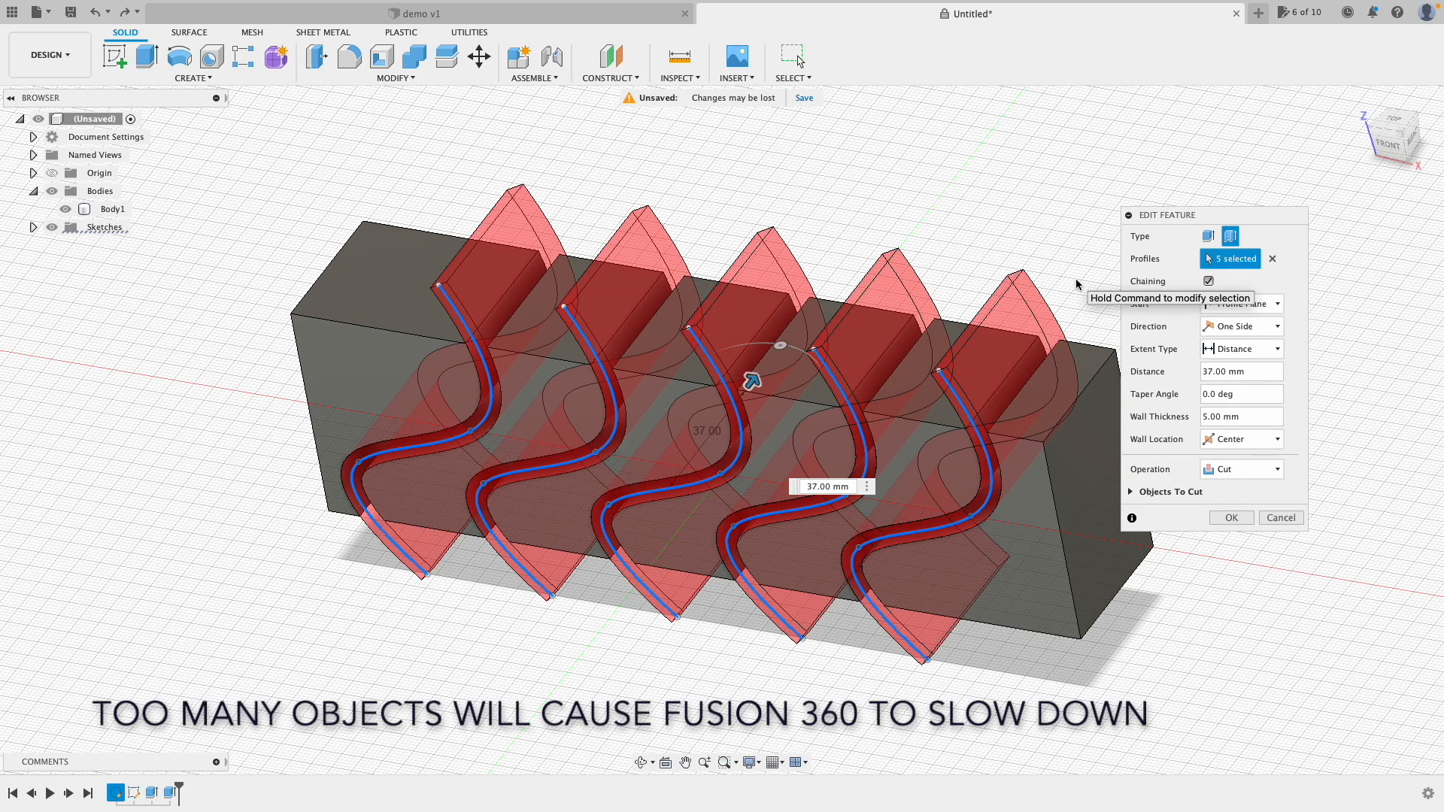
shift+middle_drag(856, 167, 858, 179)
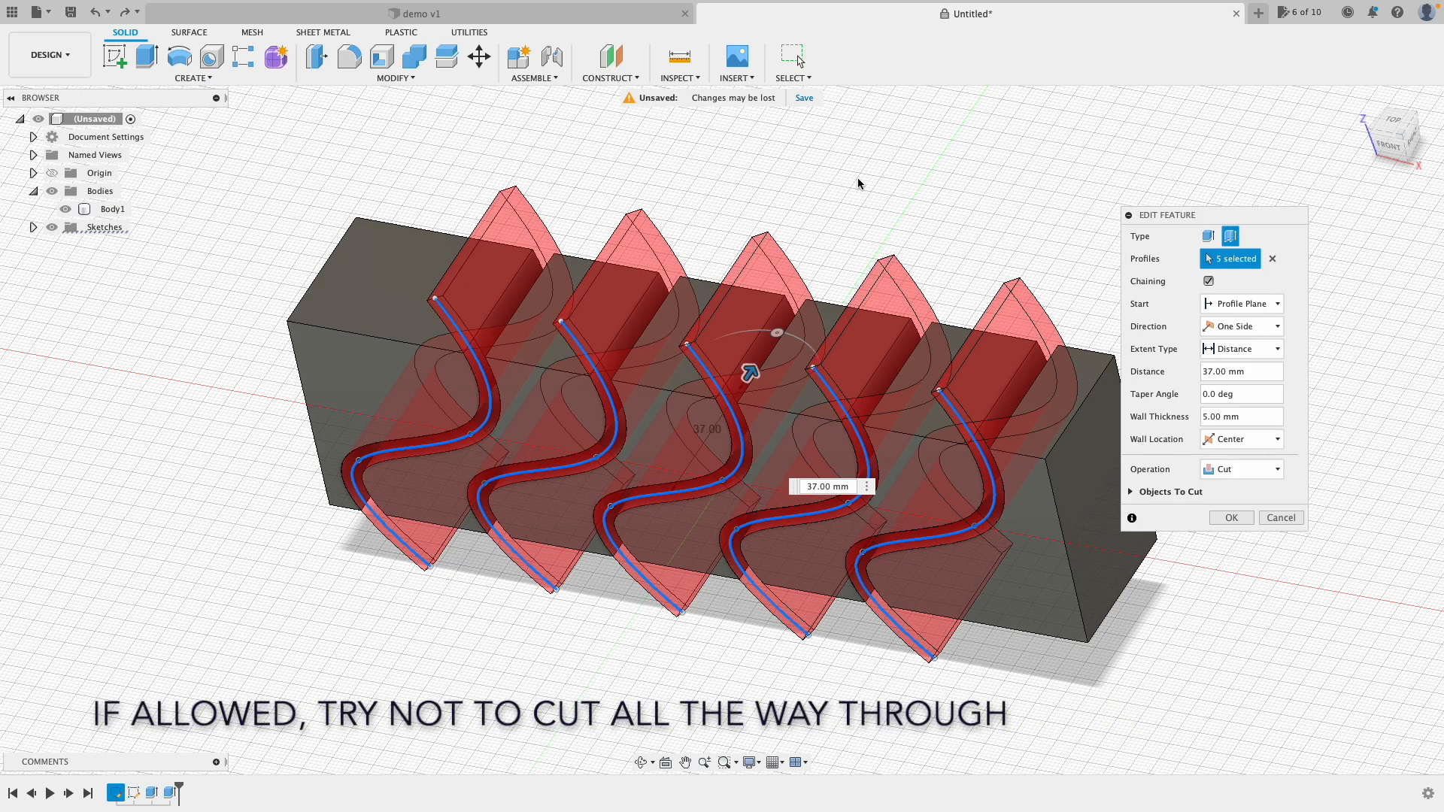
drag(750, 373, 732, 394)
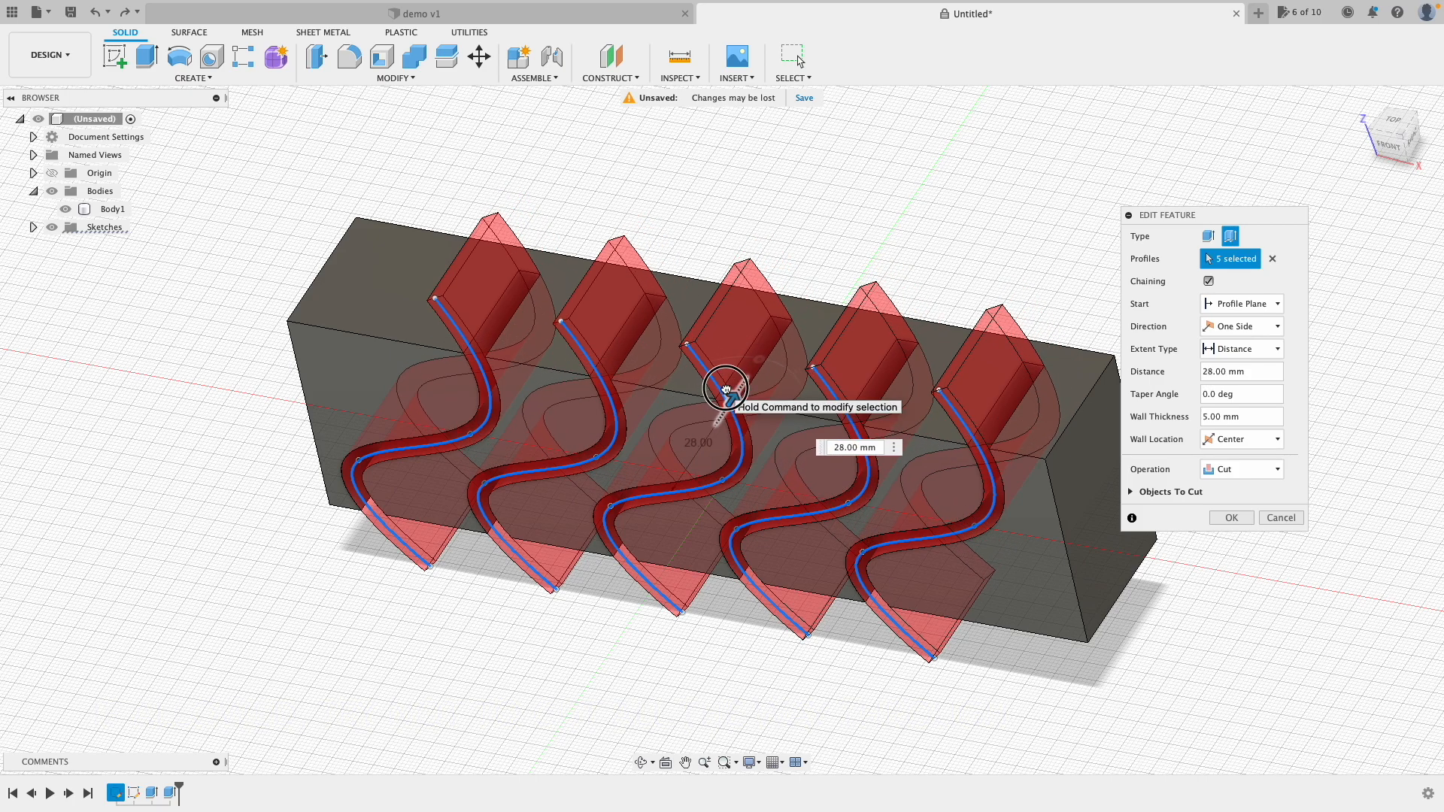
click(1231, 517)
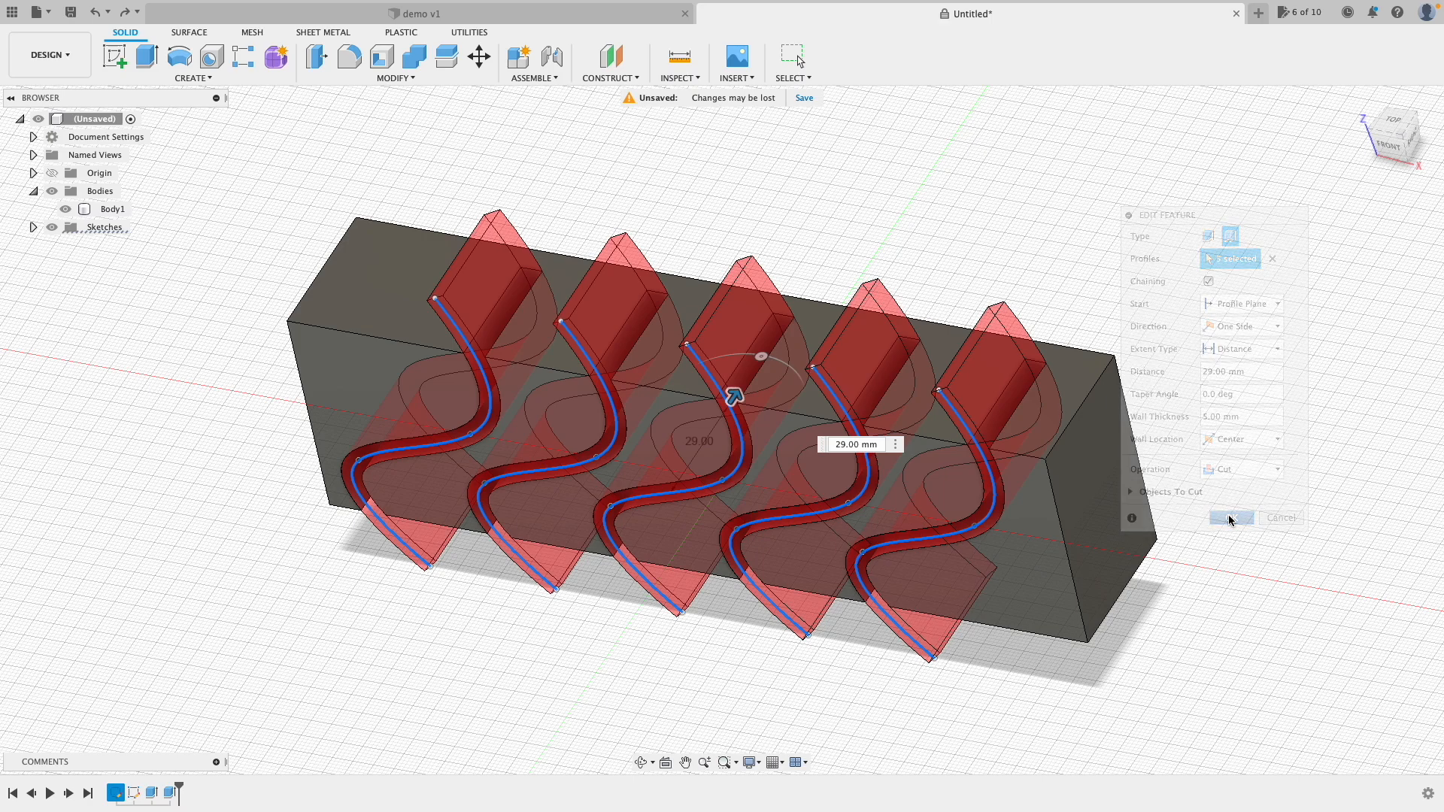
Step: View the block from the front to check the five S-shaped grooves
click(1388, 143)
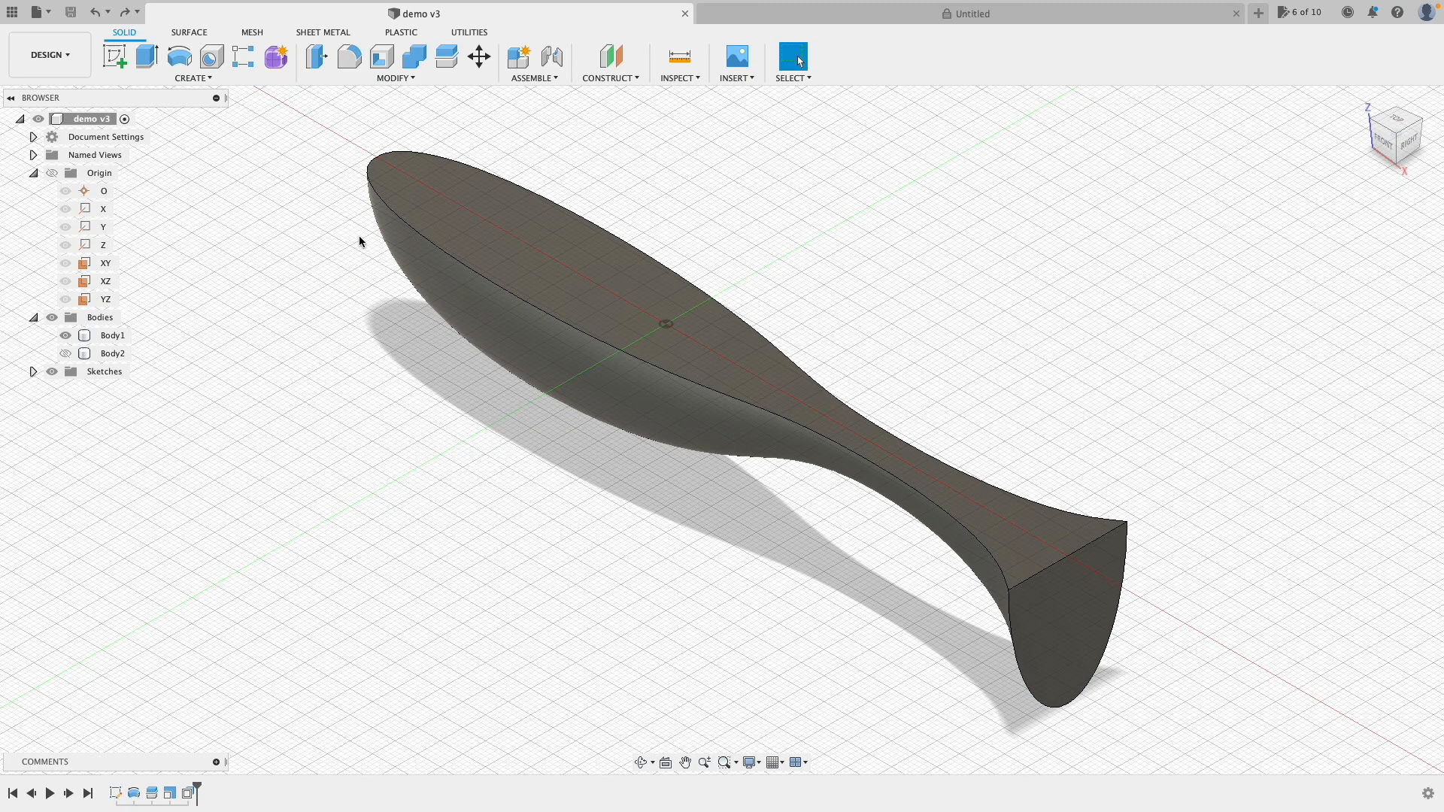
Step: From the front view, sketch a four-point fit spline on the XZ plane arcing across the fish's nose
click(1382, 140)
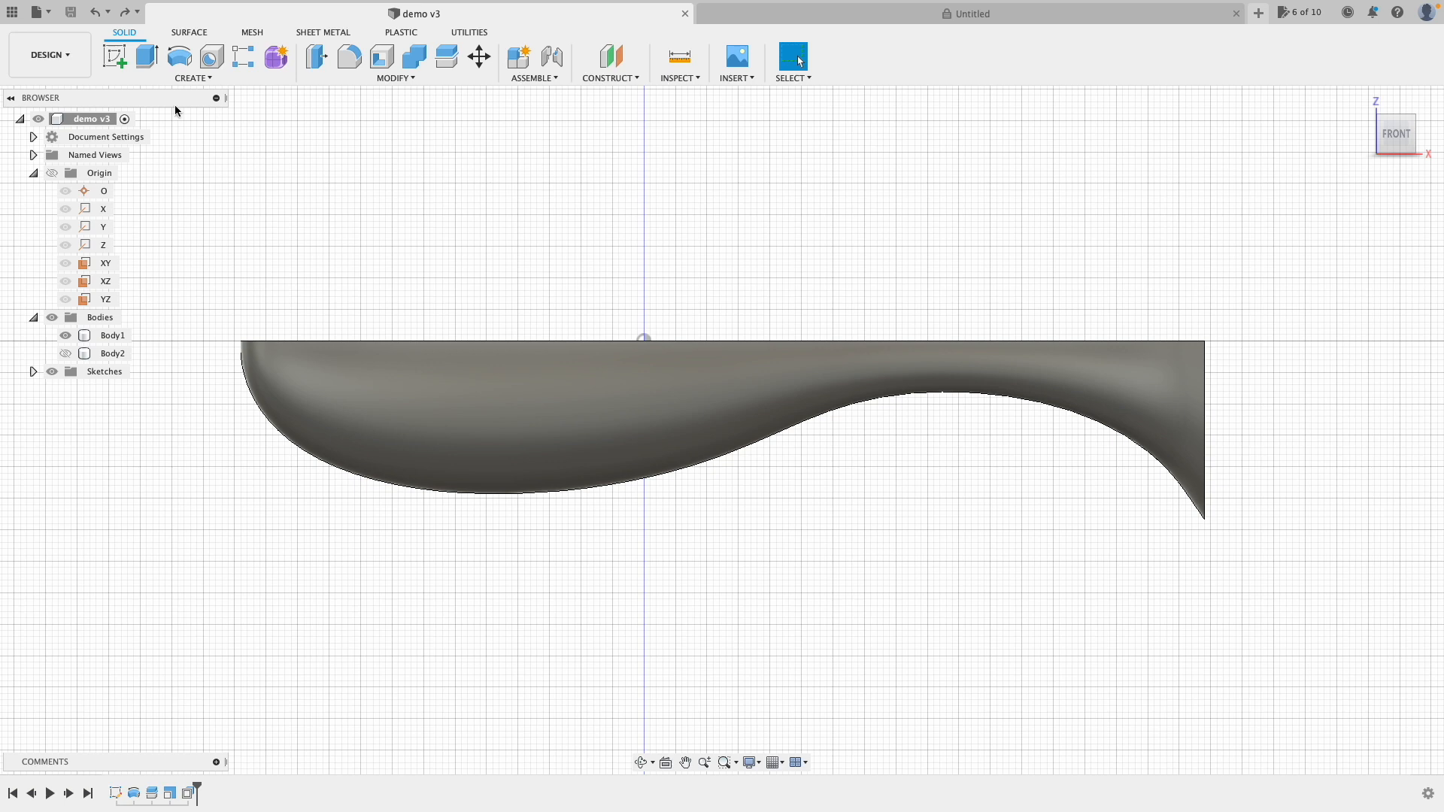
click(109, 59)
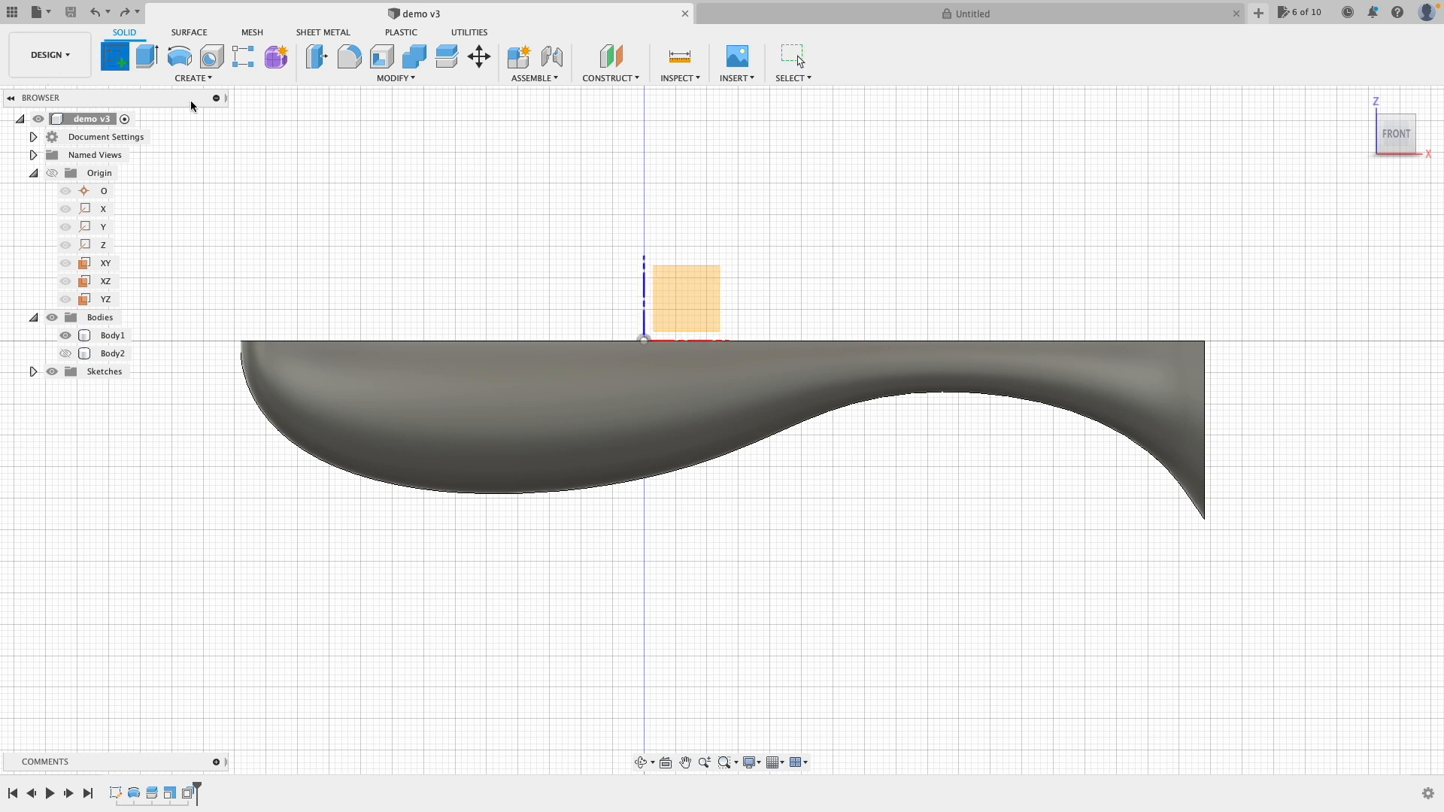
click(671, 296)
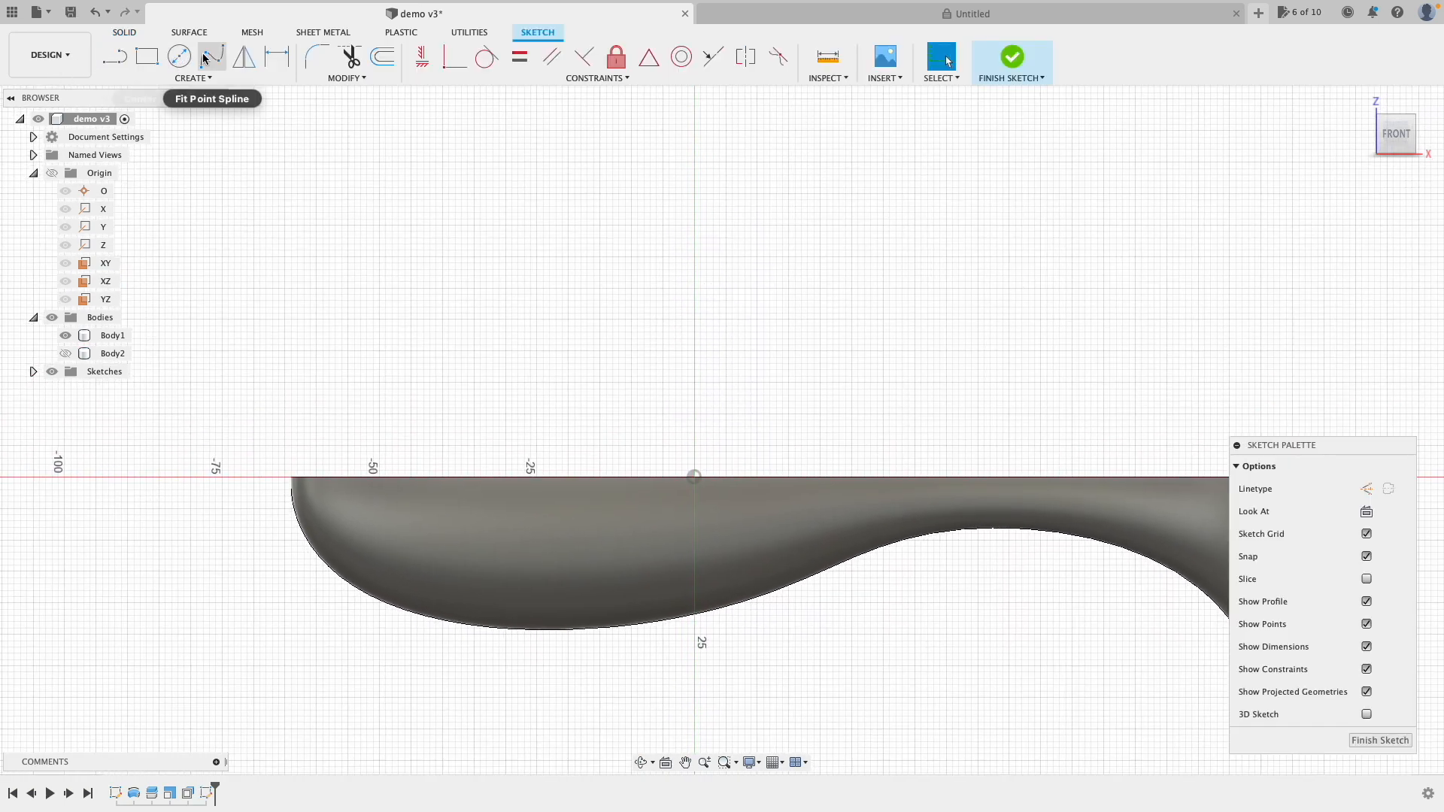
click(212, 57)
click(398, 439)
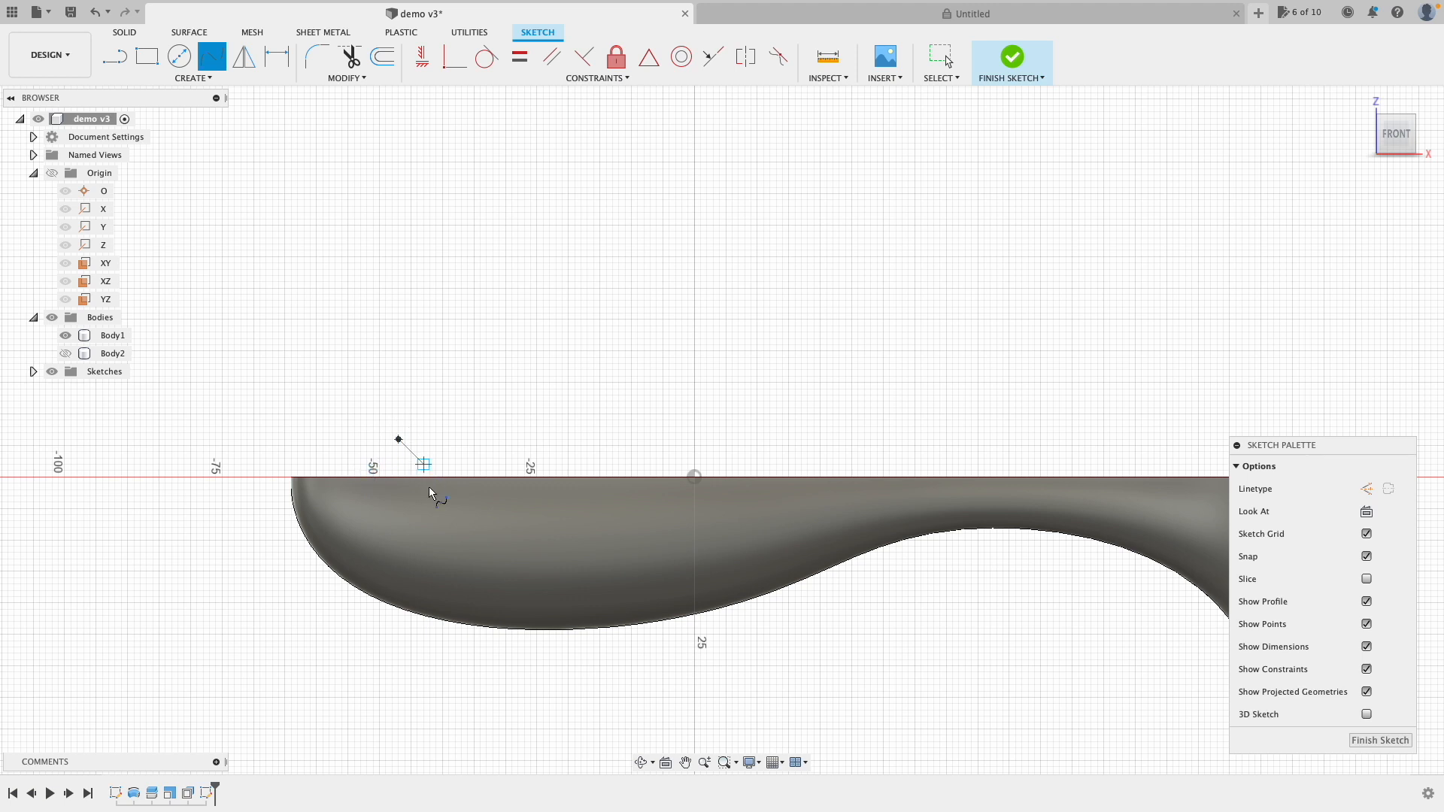
click(449, 509)
click(424, 572)
double_click(241, 640)
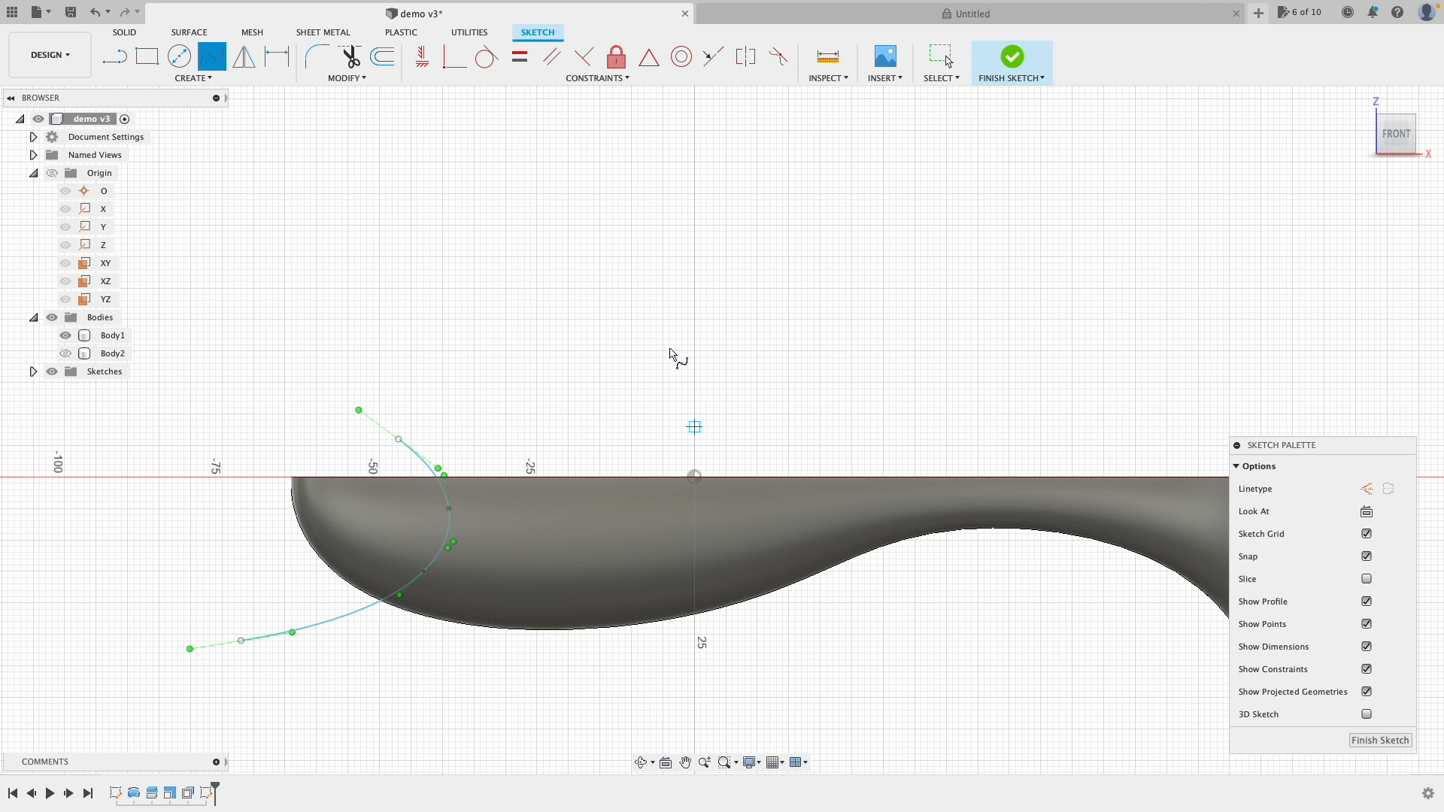
click(1009, 60)
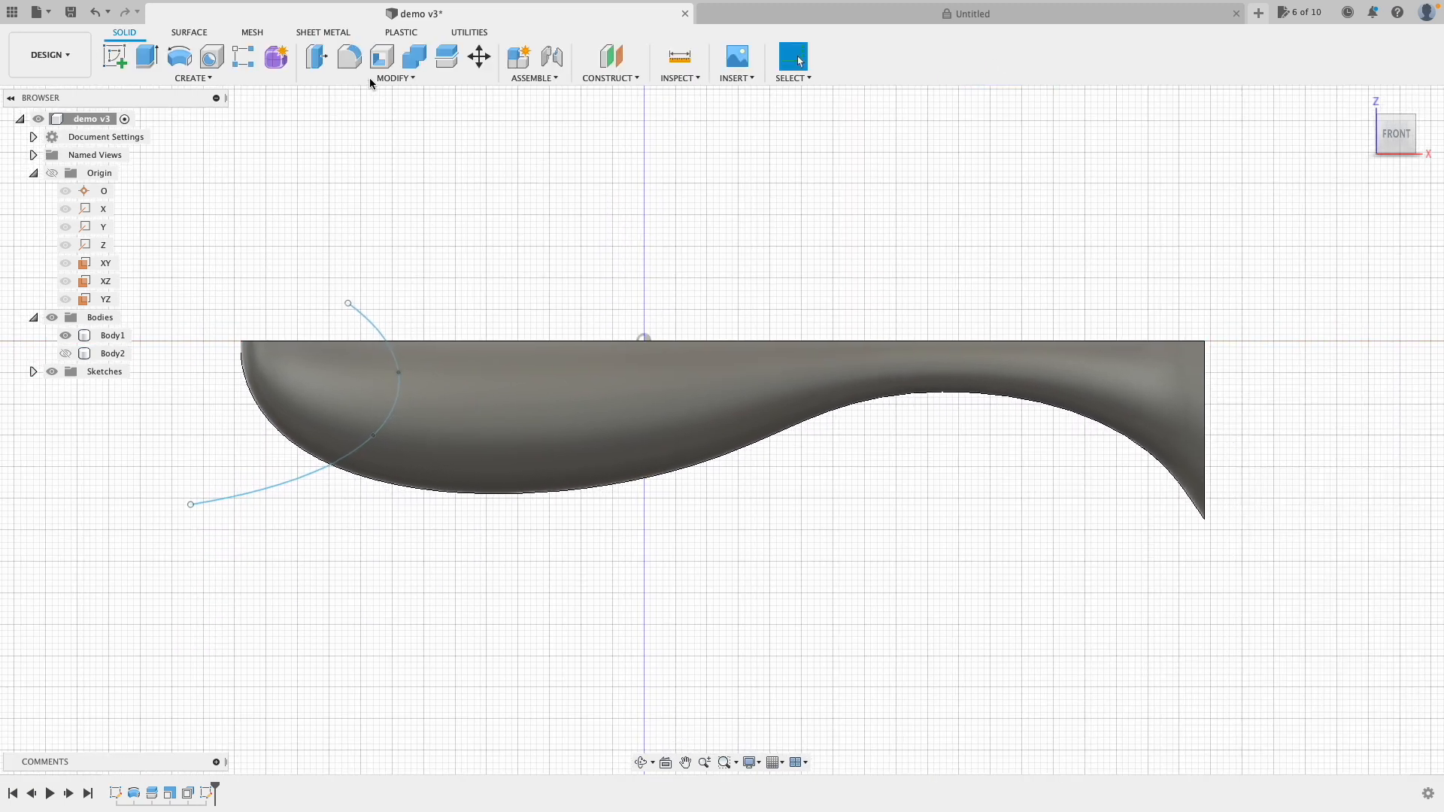
click(193, 34)
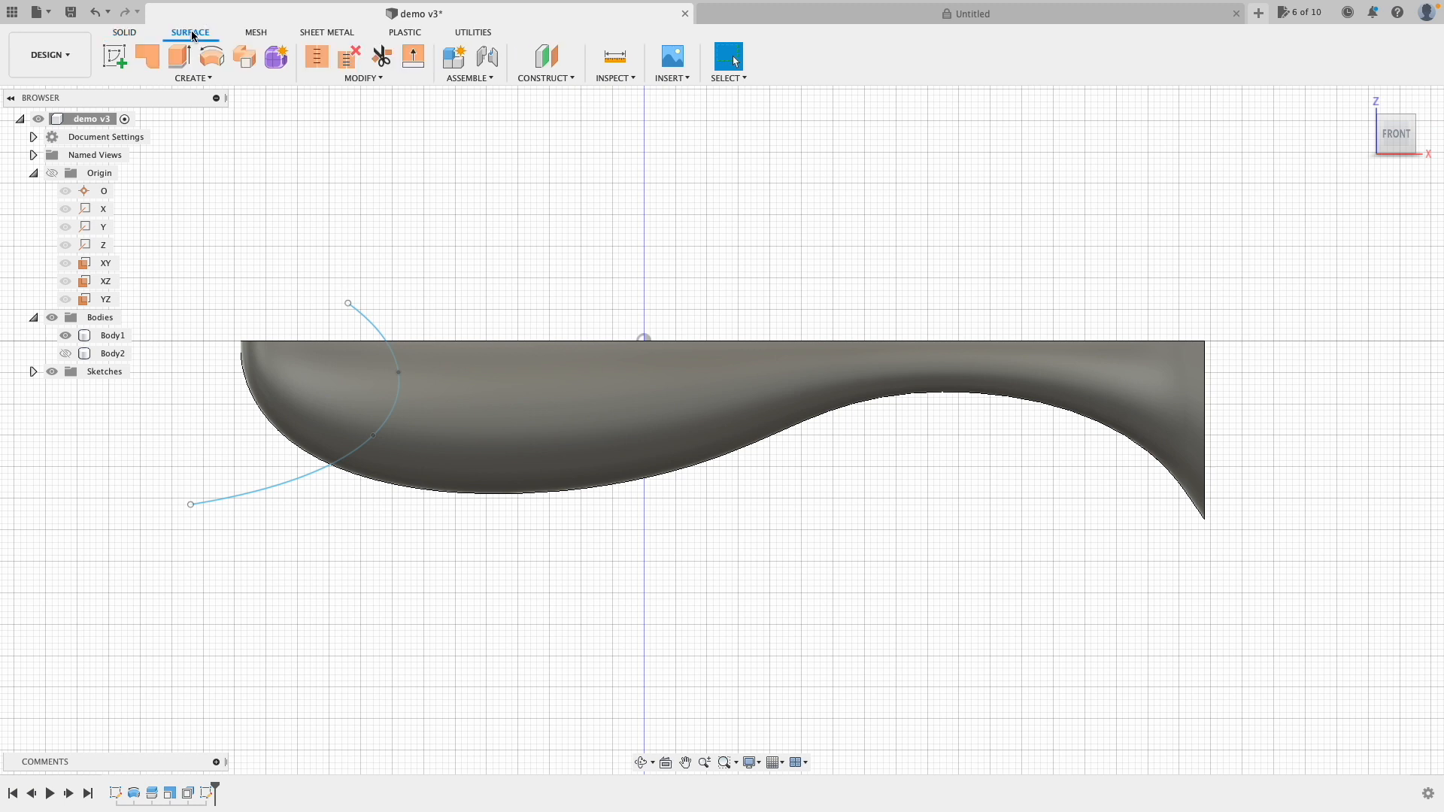
Step: Extrude the spline as a symmetric 49 mm surface cutting across the fish's head
click(179, 68)
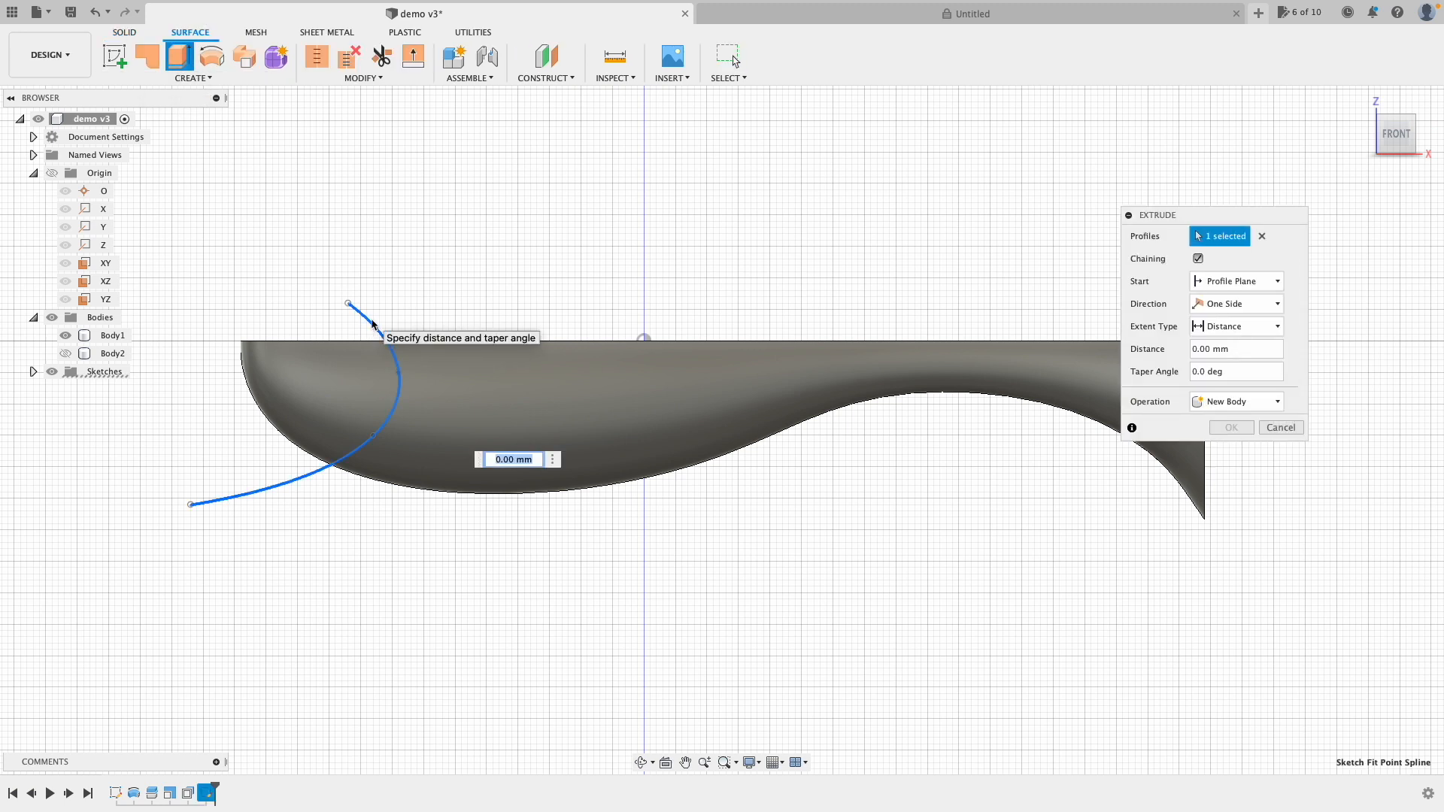
mouse_move(1391, 135)
mouse_down()
mouse_move(1356, 155)
mouse_move(1382, 139)
mouse_up()
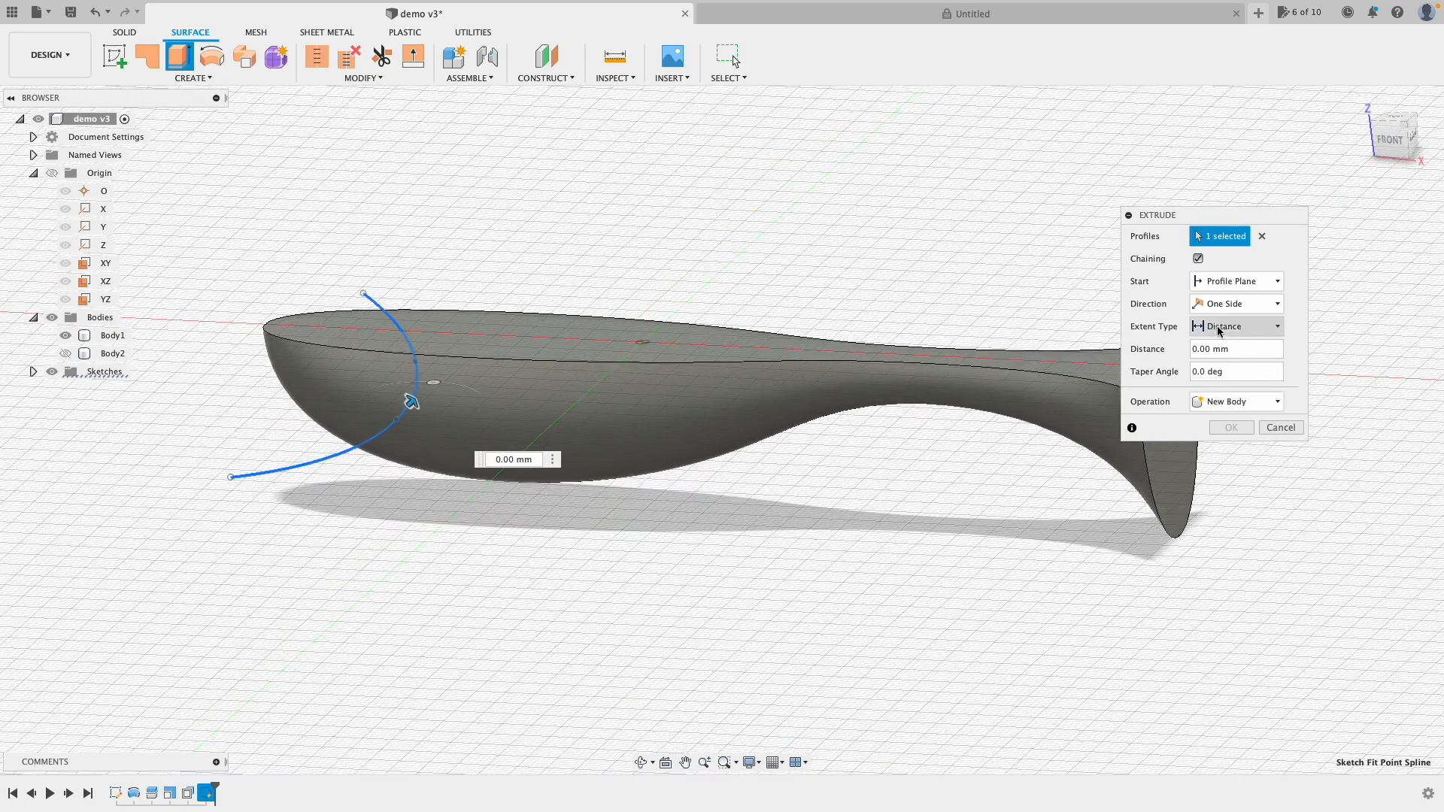
click(1271, 304)
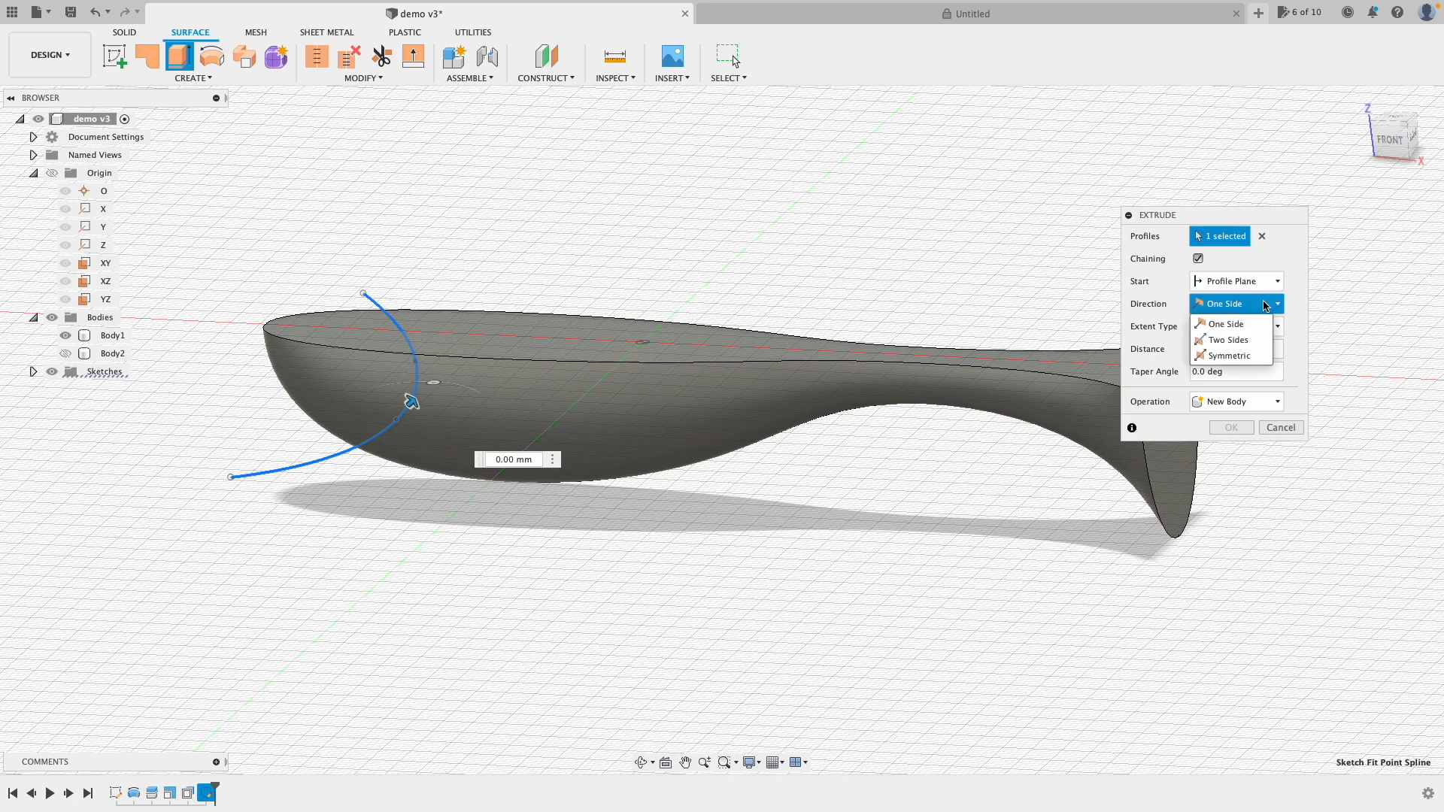
click(1244, 358)
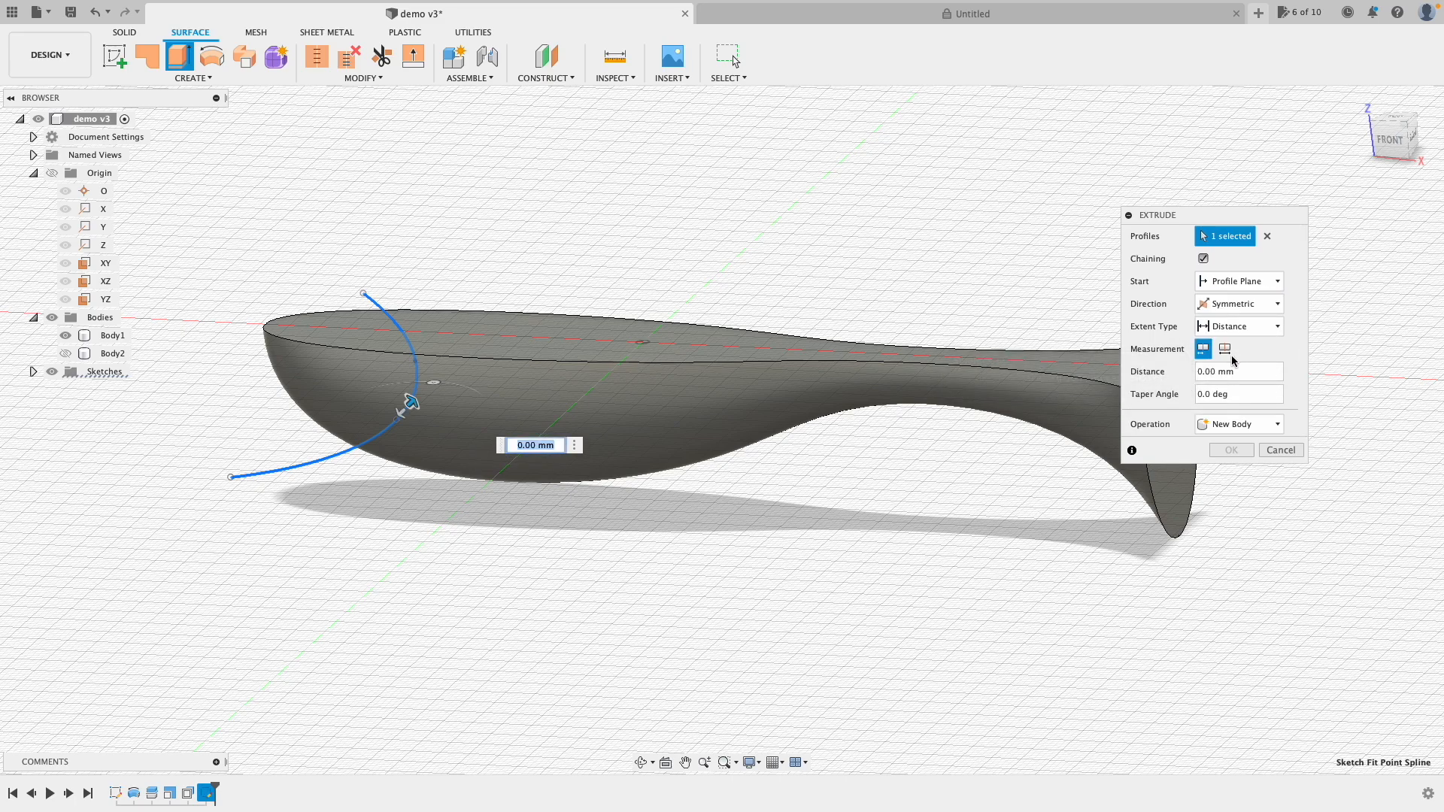
drag(411, 402, 519, 302)
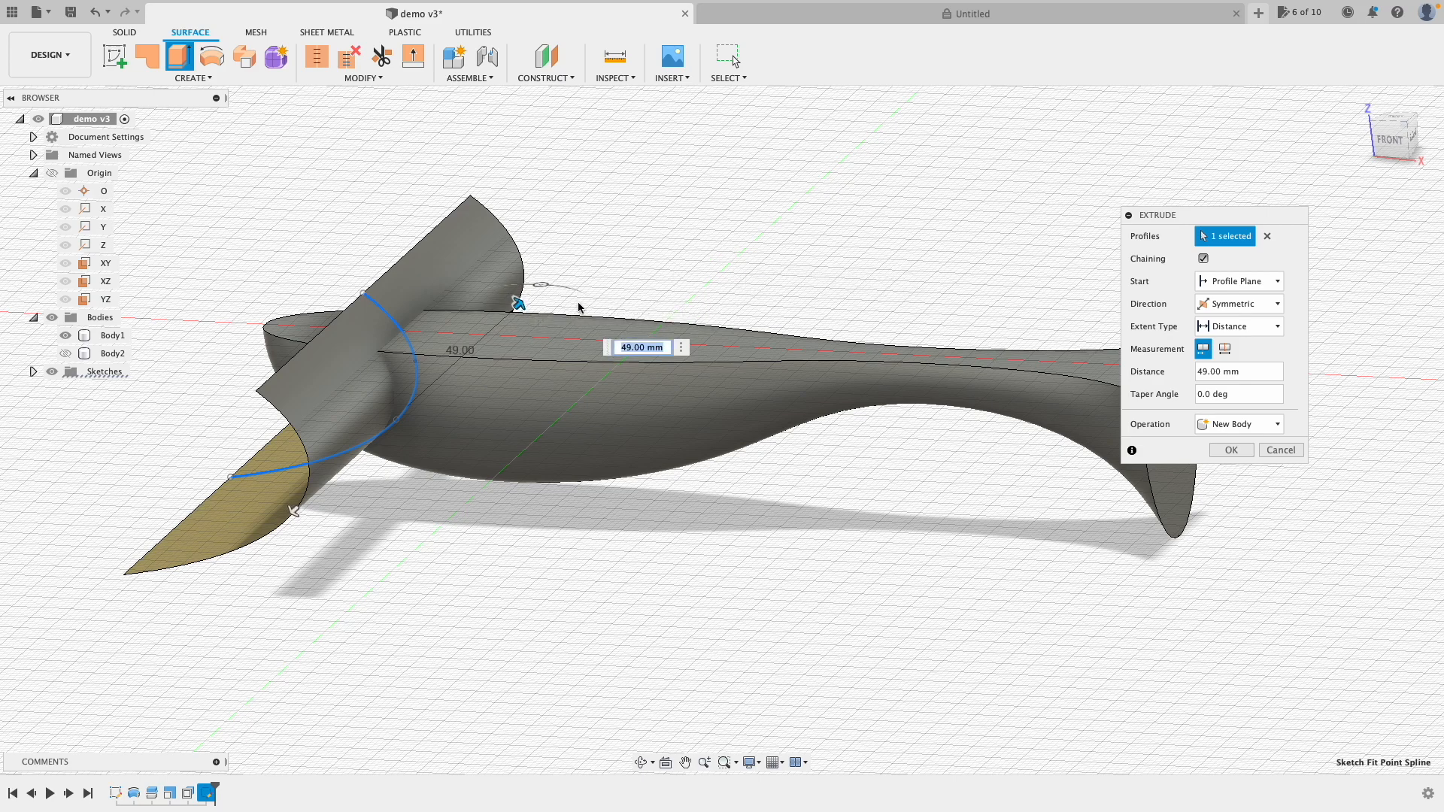
drag(1396, 120, 1404, 143)
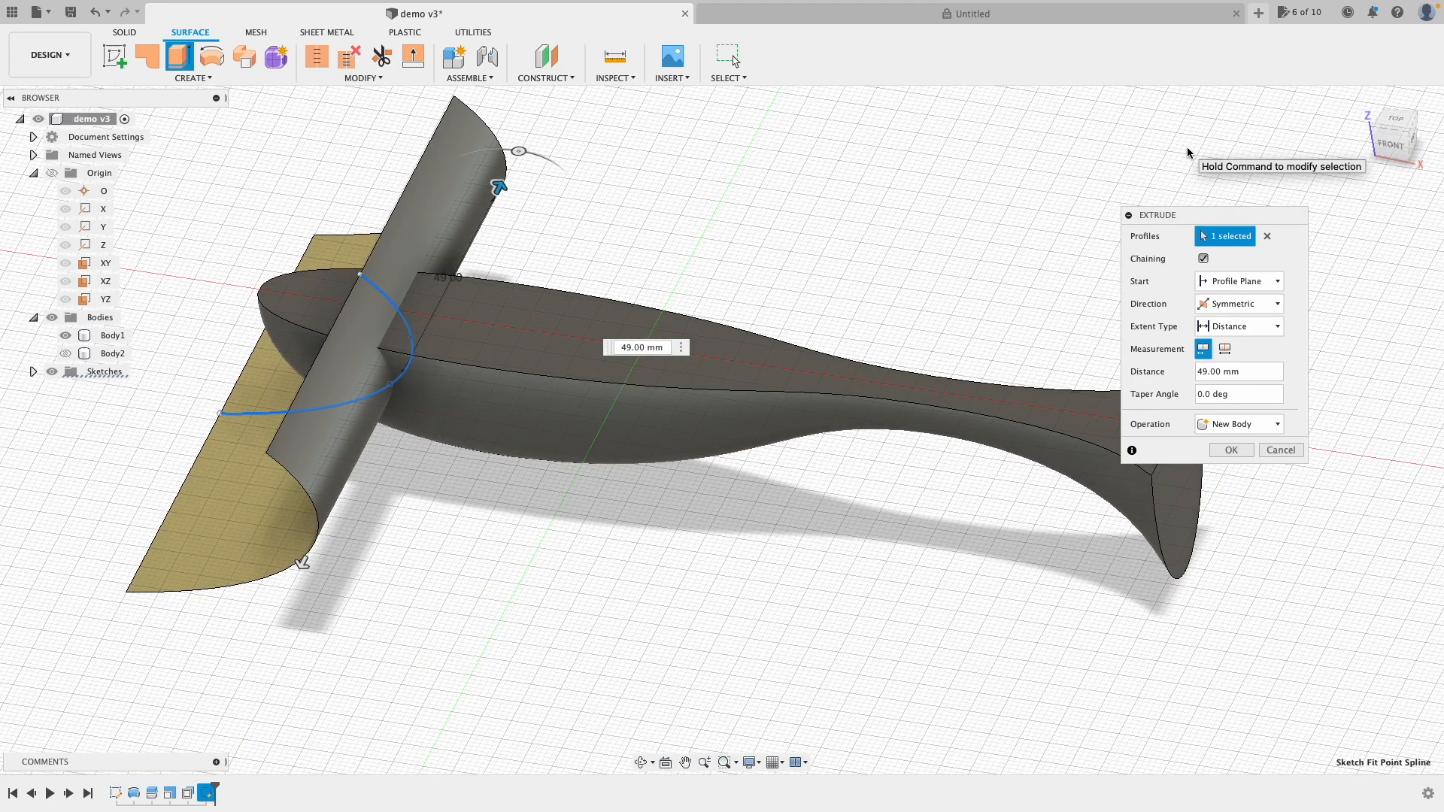
click(1231, 450)
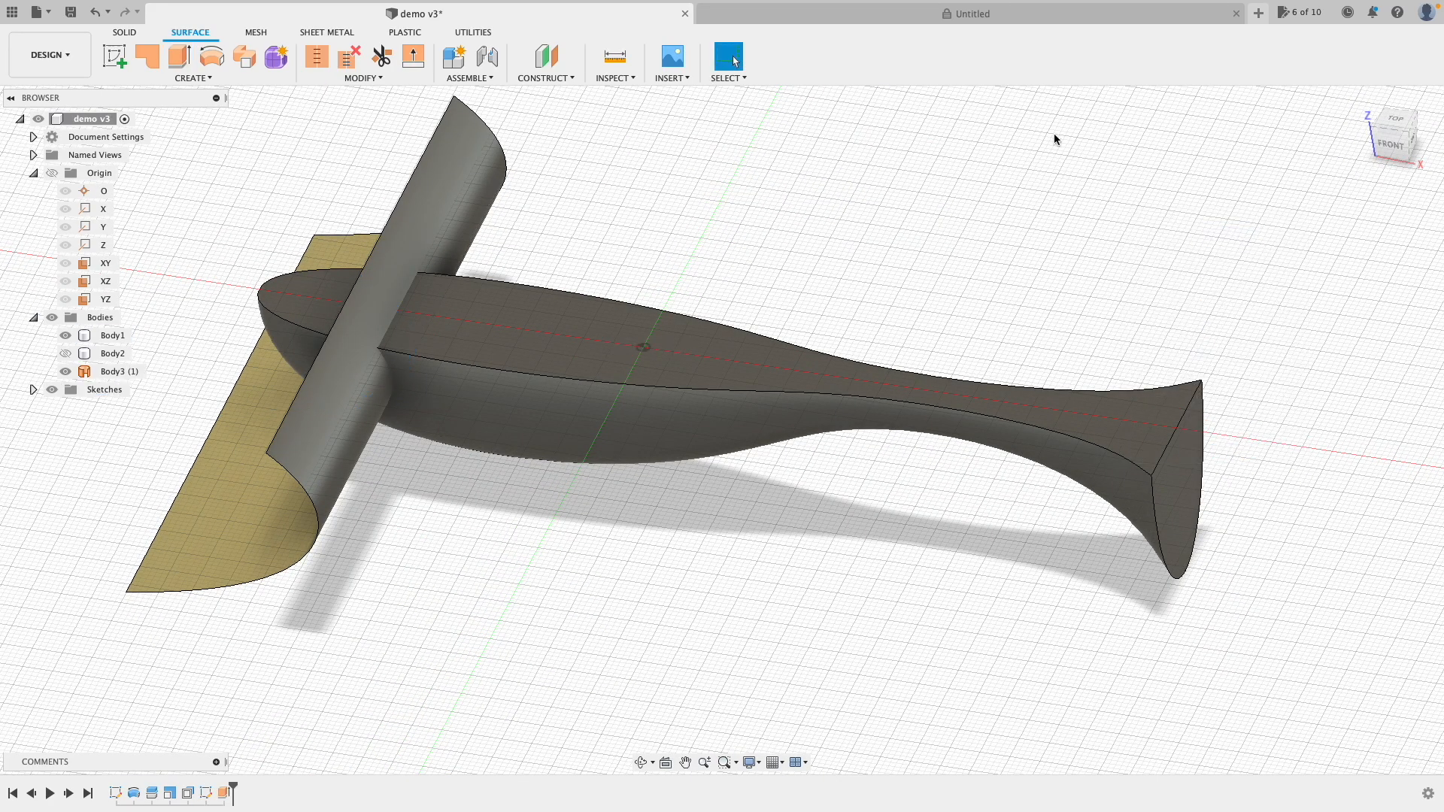
Step: Split Body1 with the curved Body3 surface, then hide the cutting surface
click(440, 167)
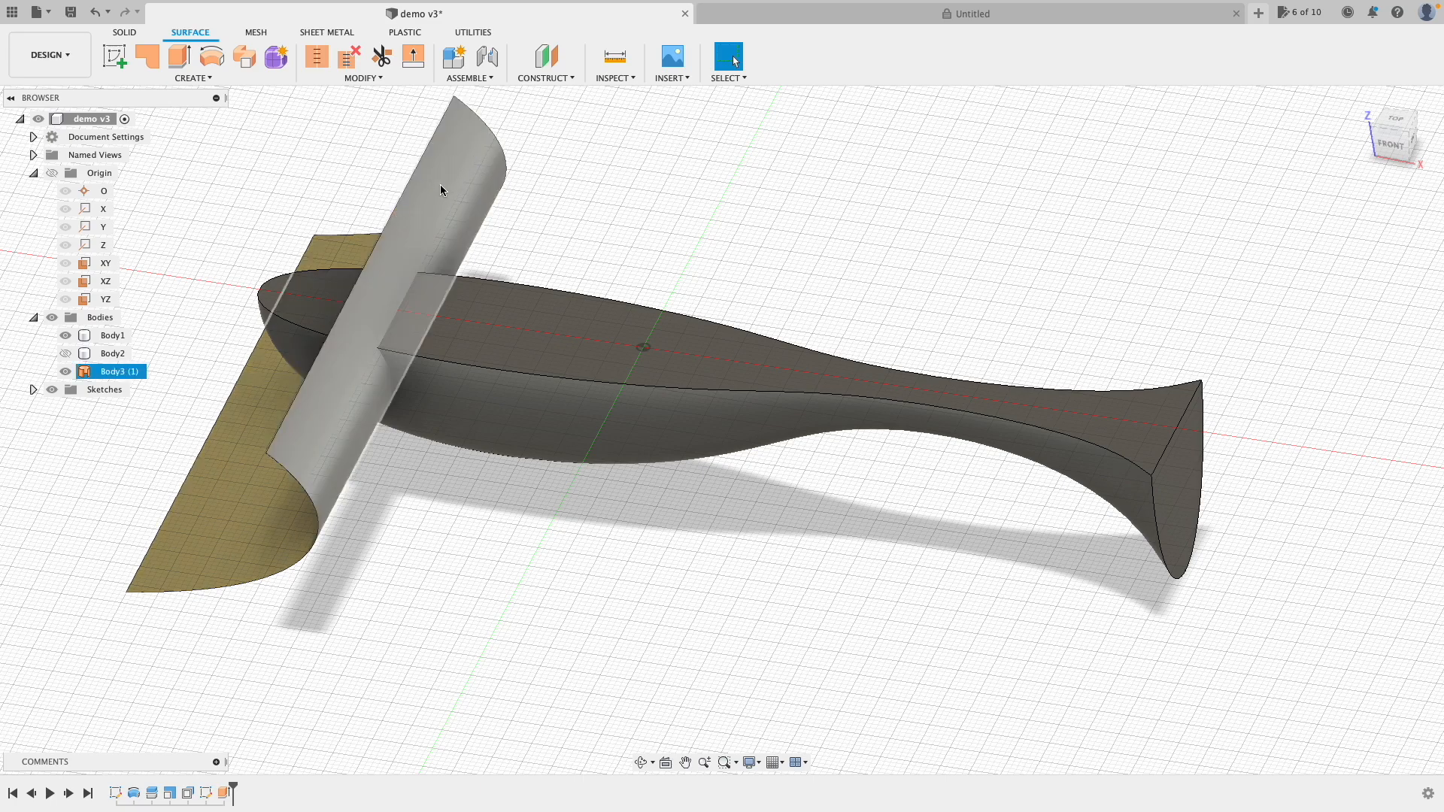
click(440, 186)
click(128, 35)
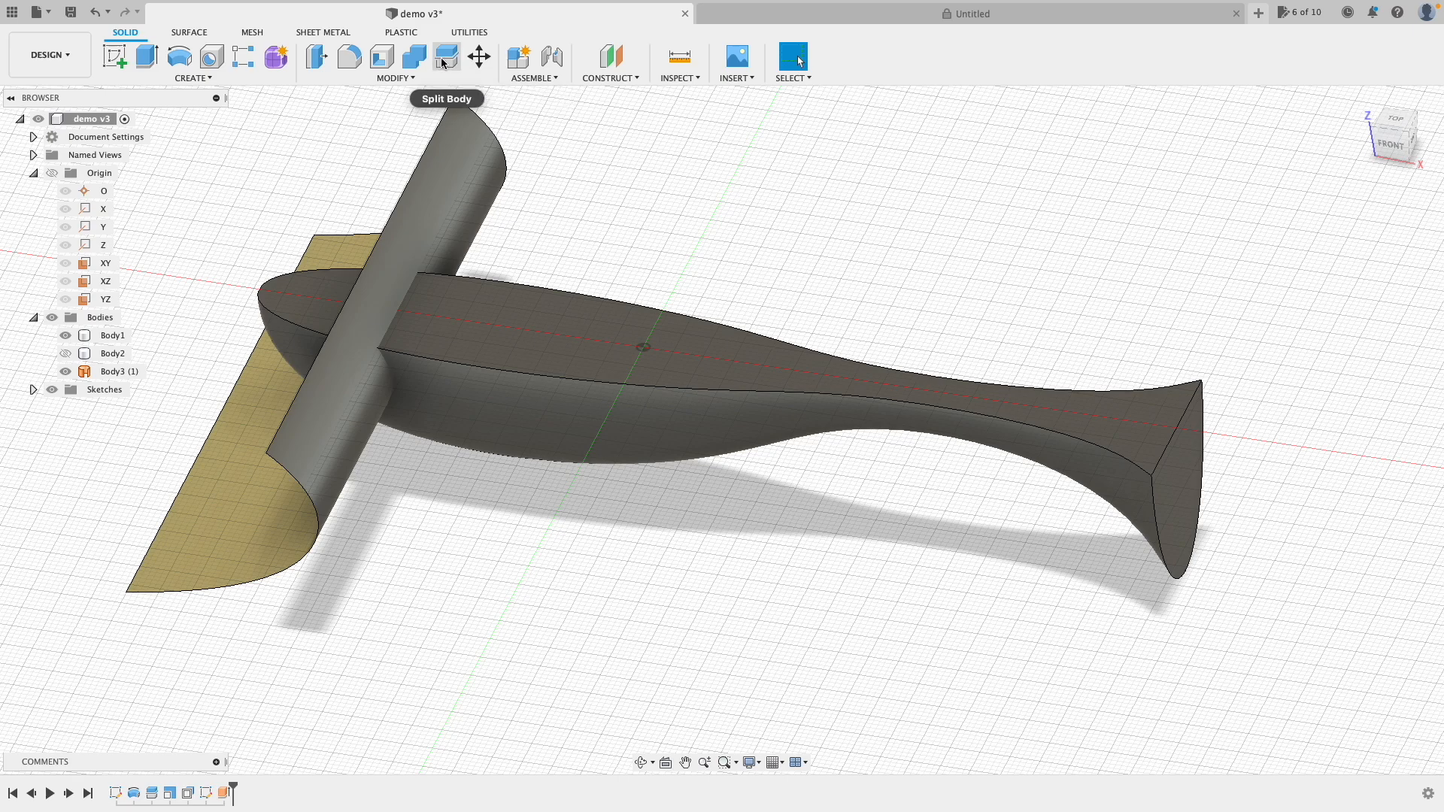
click(443, 58)
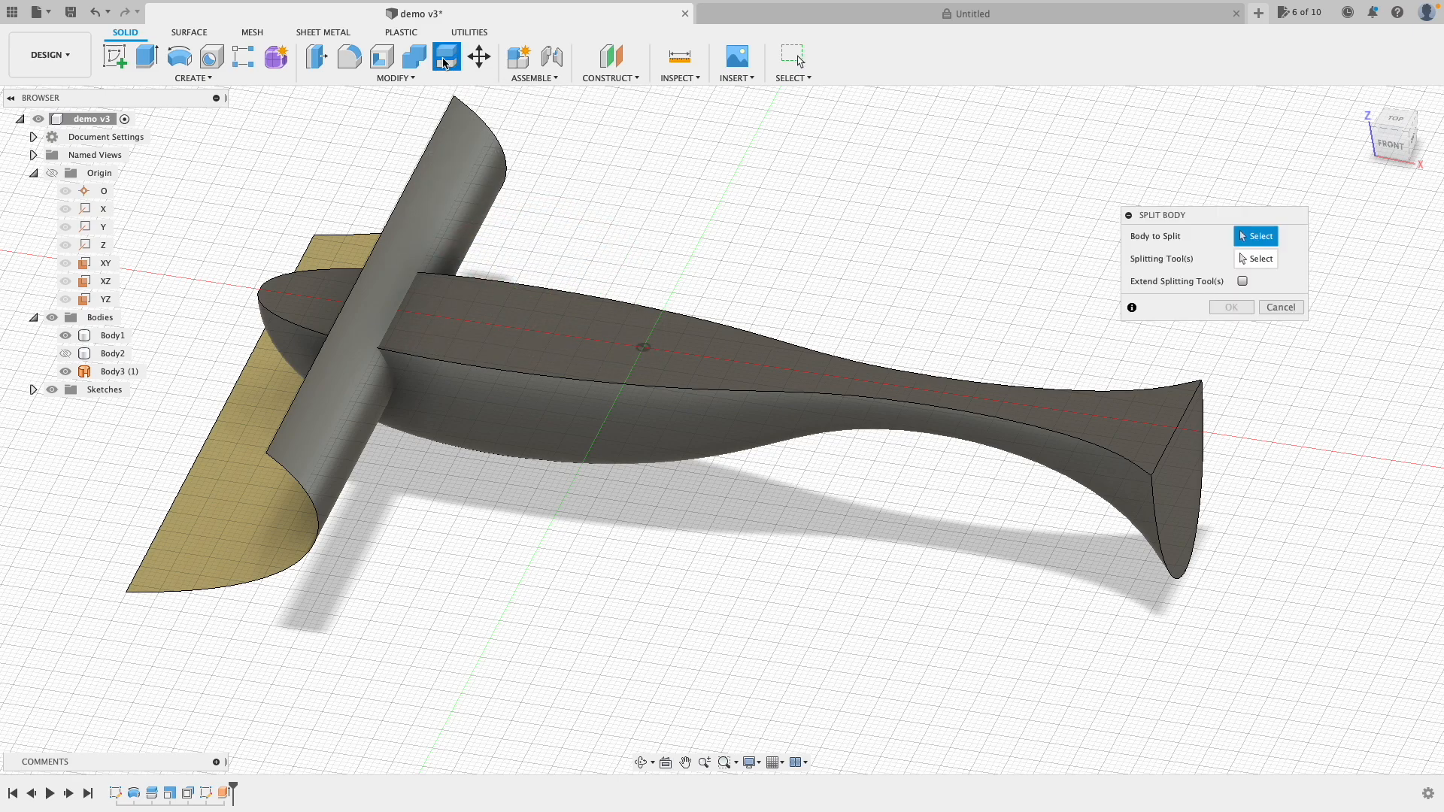
click(757, 376)
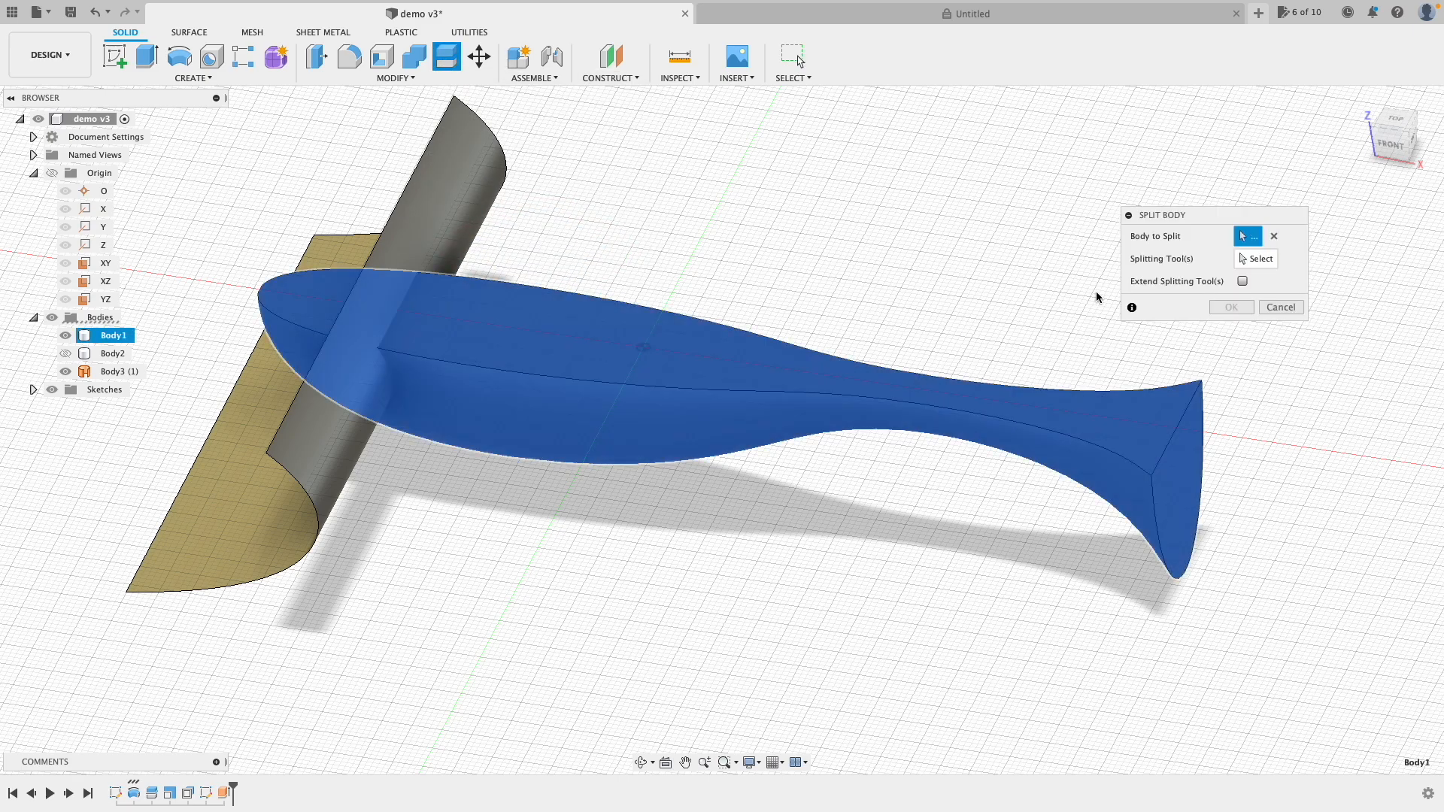
click(1271, 265)
click(415, 214)
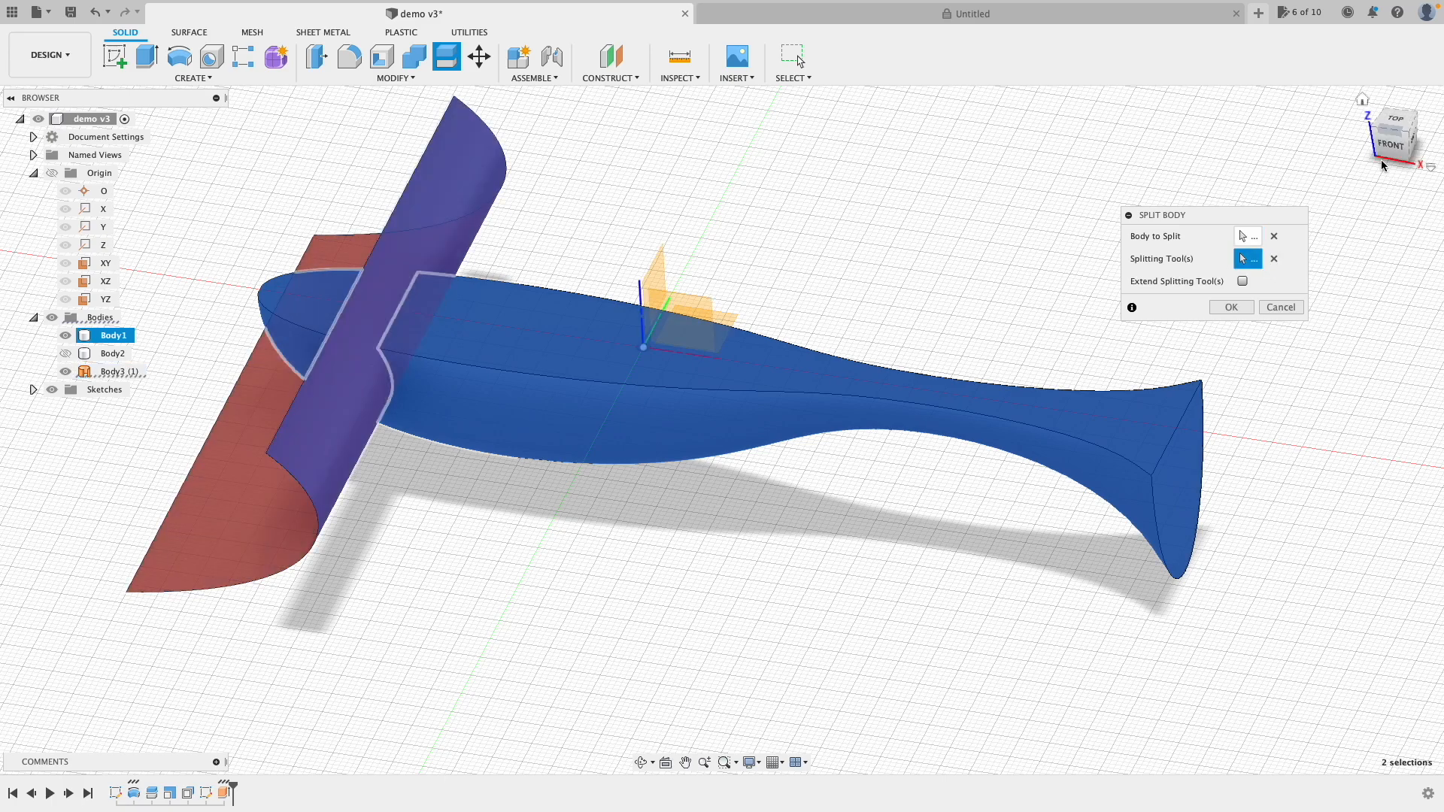
click(1230, 308)
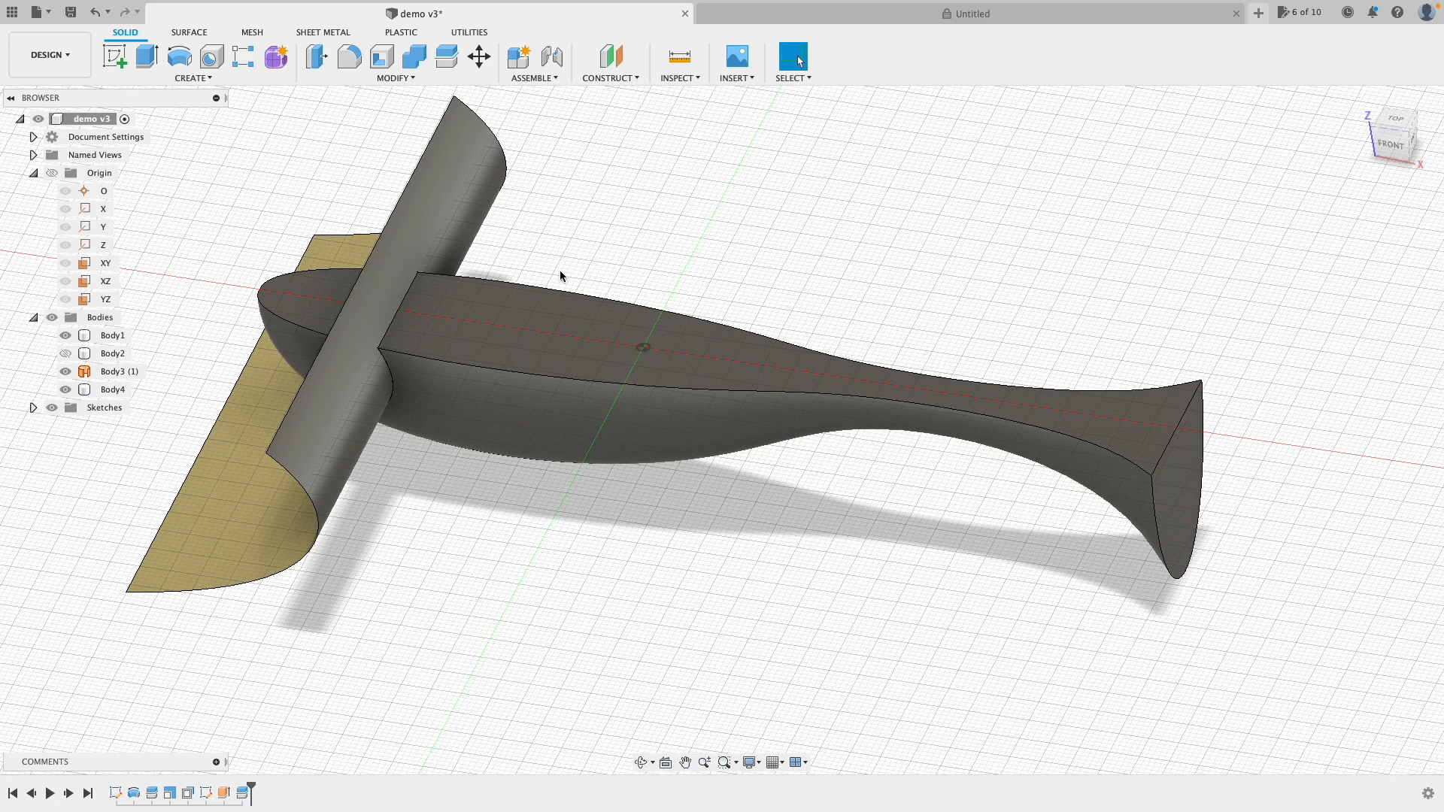
click(65, 372)
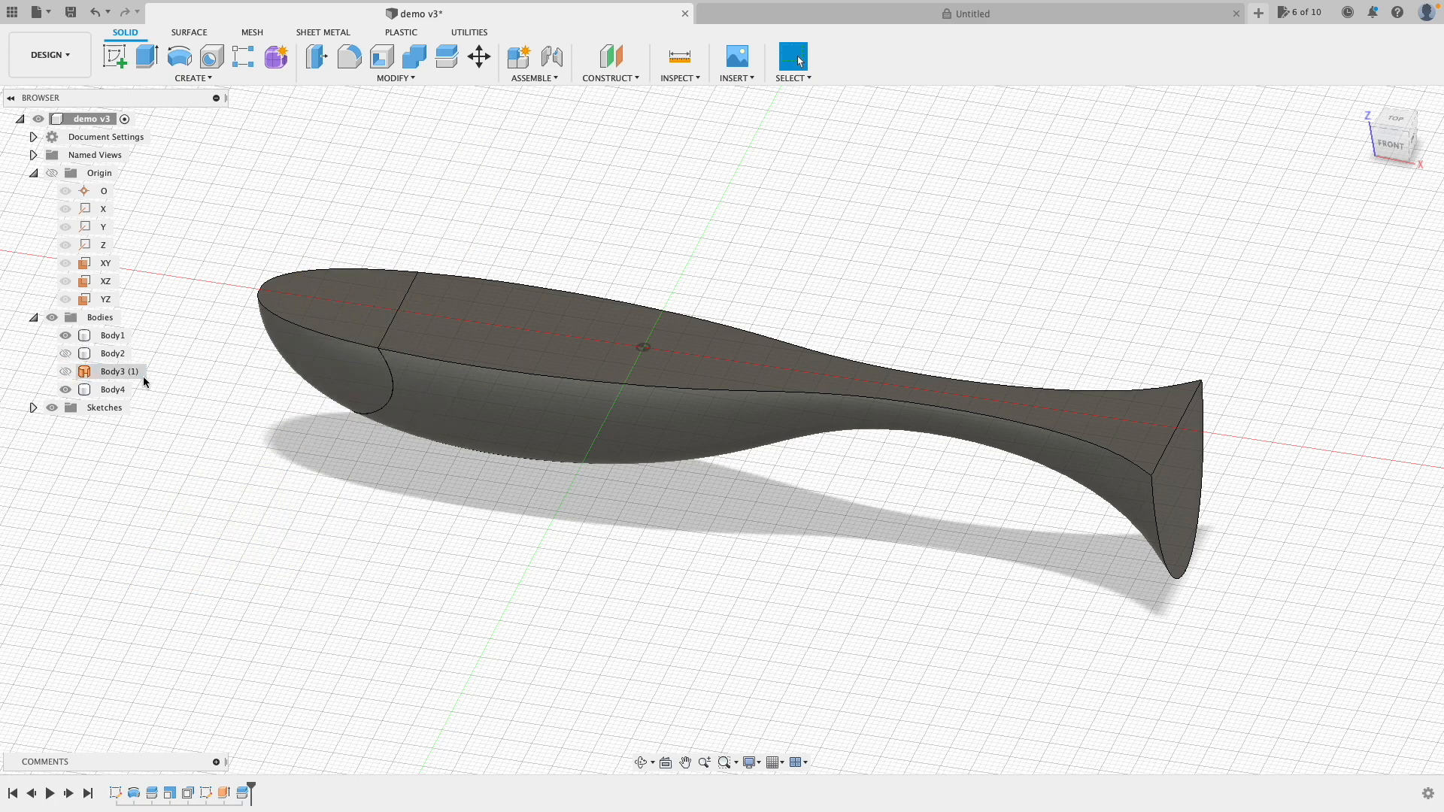
Step: Hide and re-show the nose piece to check the split, then view the fish from the front
click(65, 335)
click(104, 337)
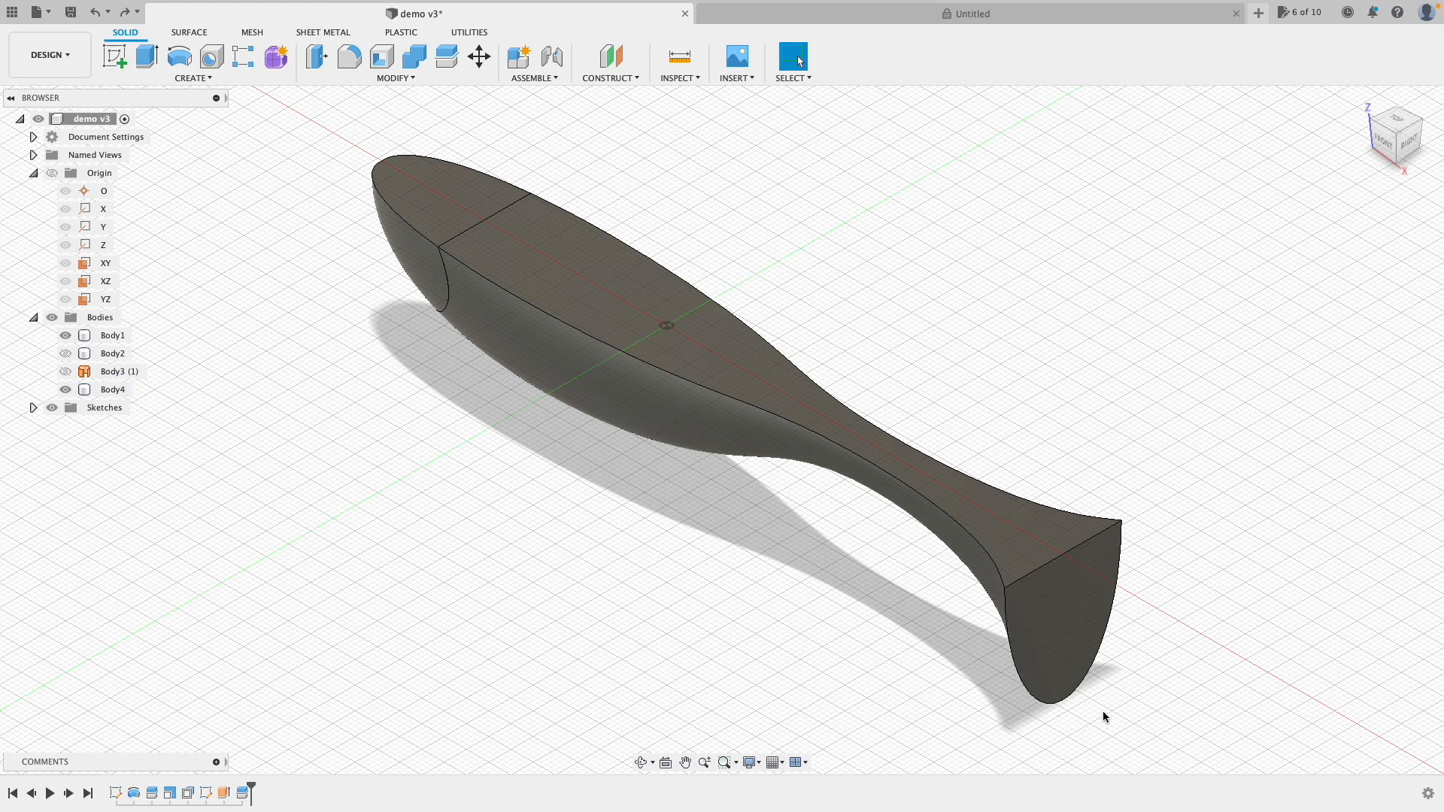
click(1384, 145)
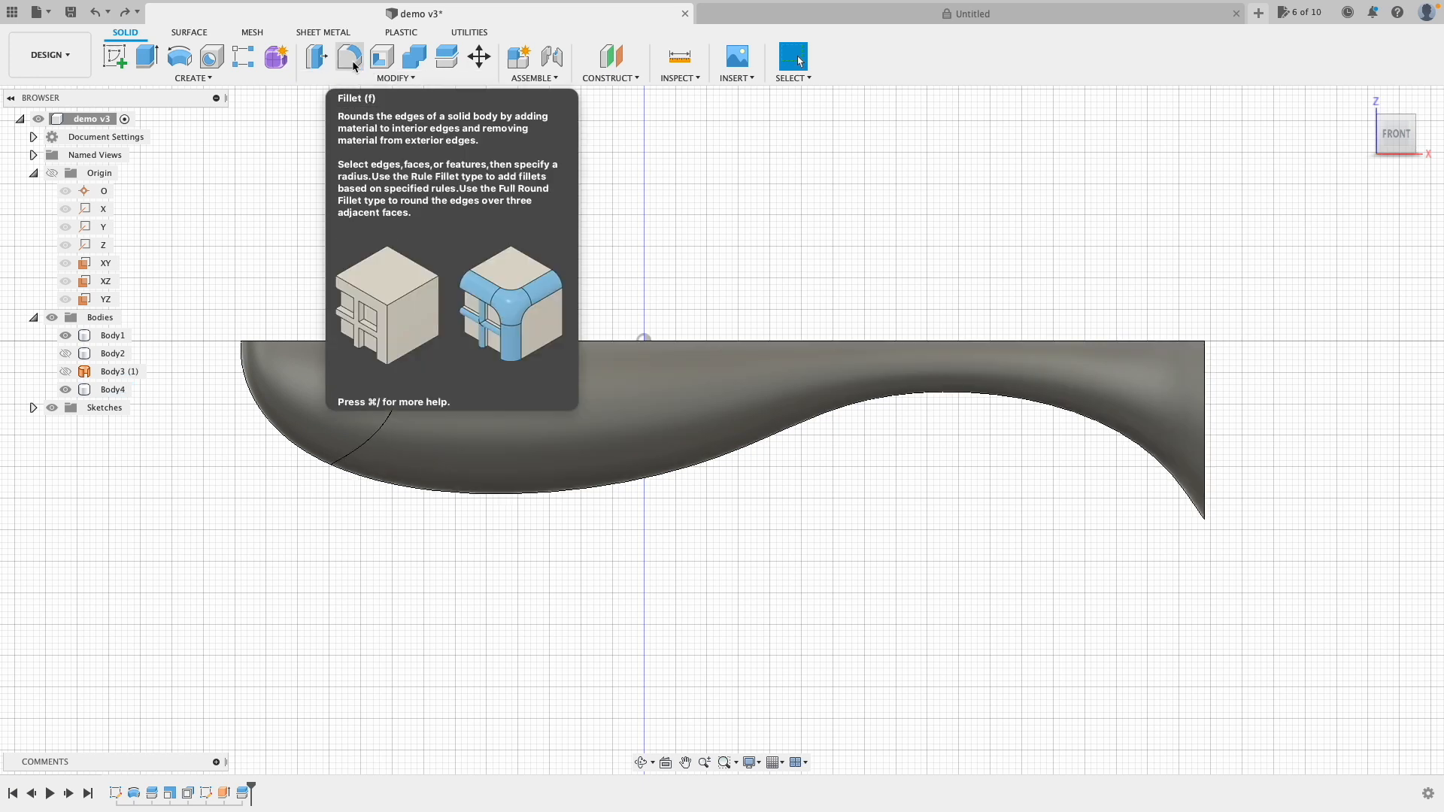
click(384, 79)
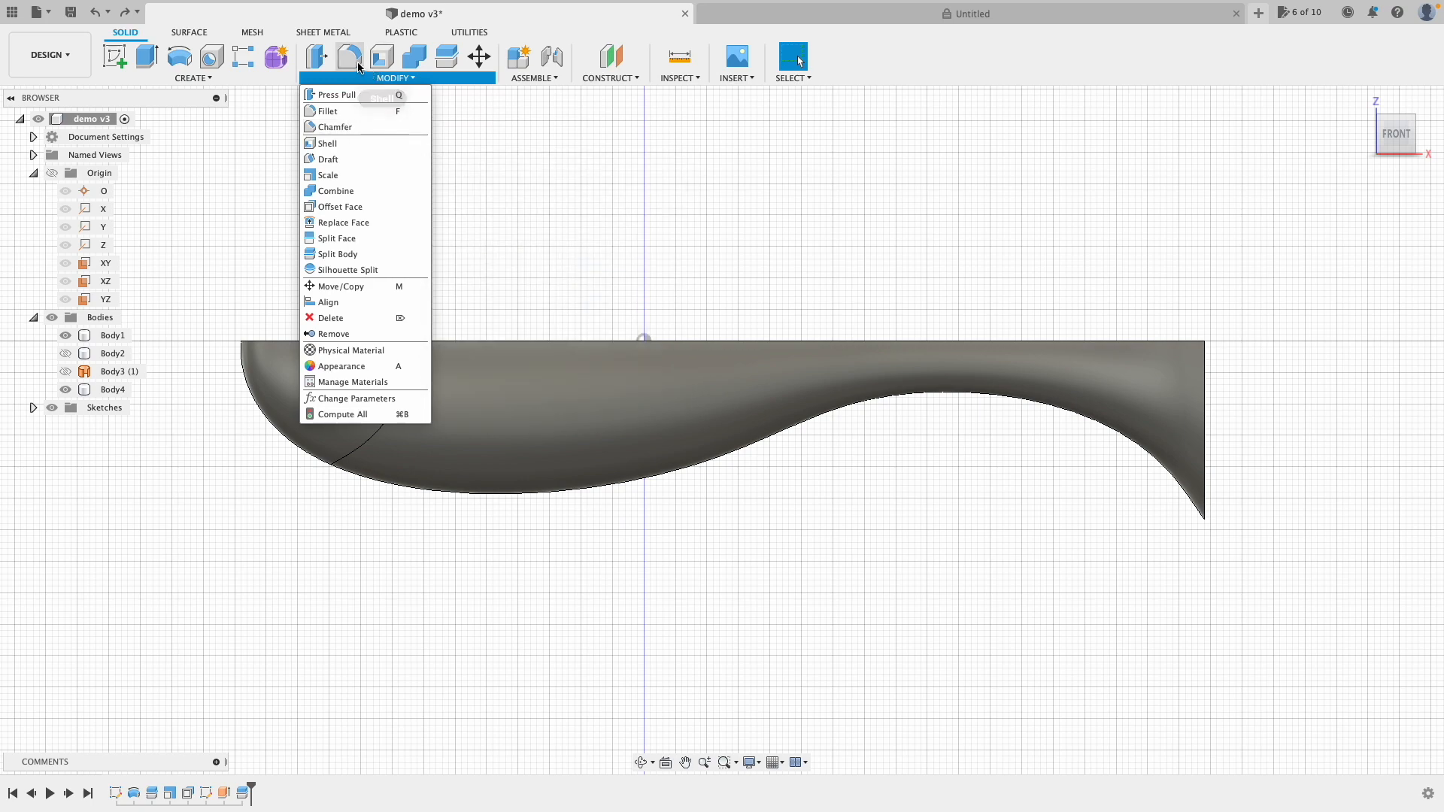
Step: Round the two edges at the lure's flat tail end with a 2 mm fillet
click(331, 111)
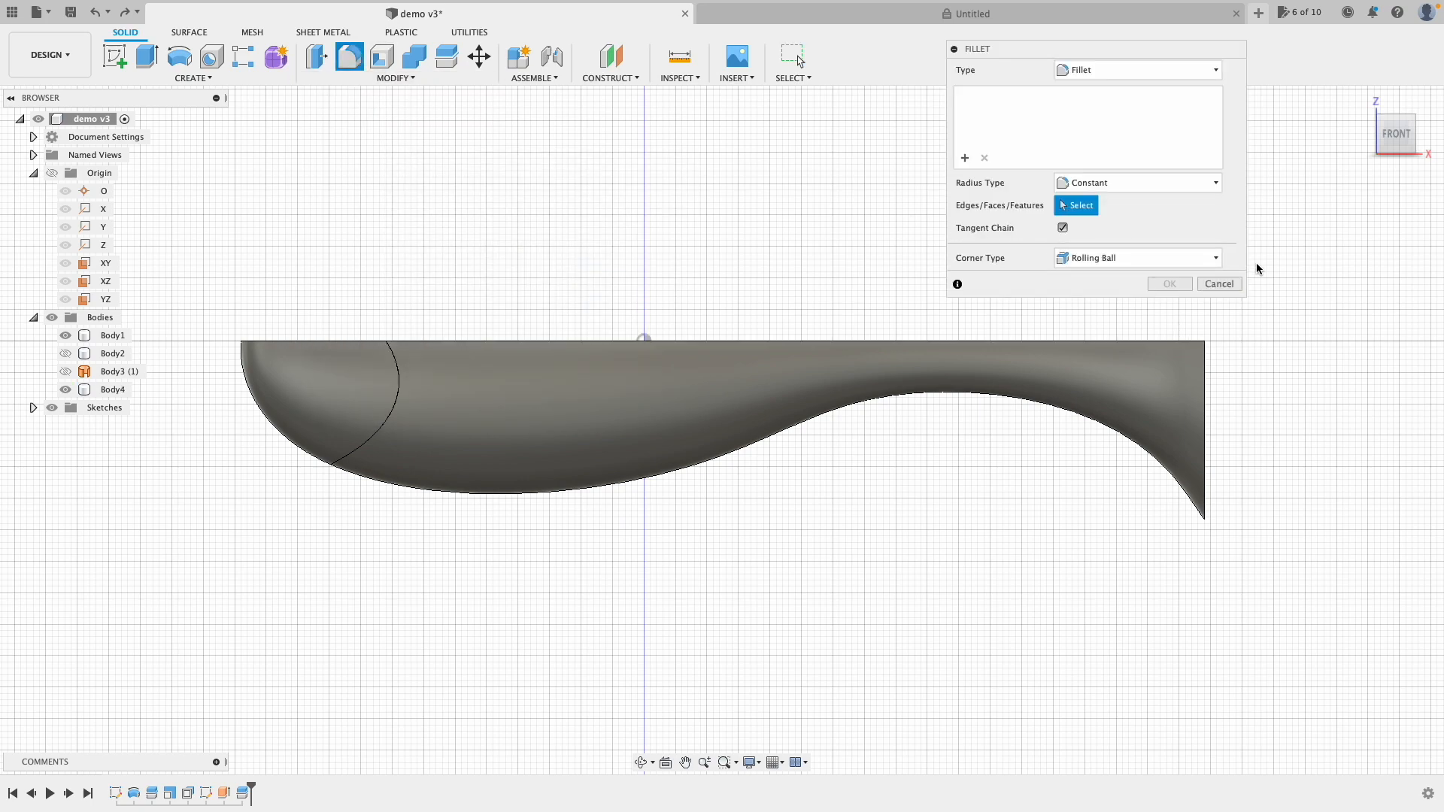
click(1394, 149)
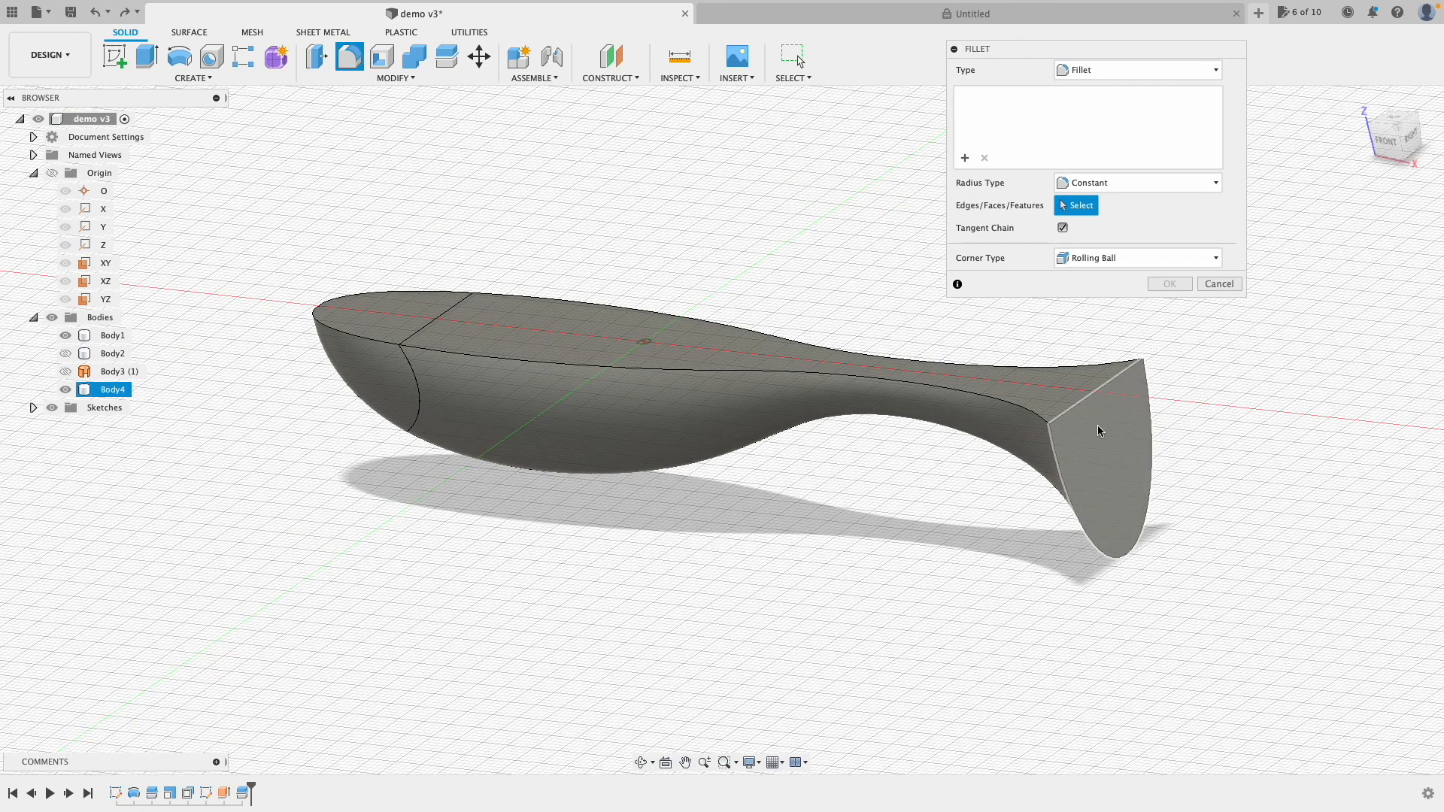
click(799, 60)
click(1391, 142)
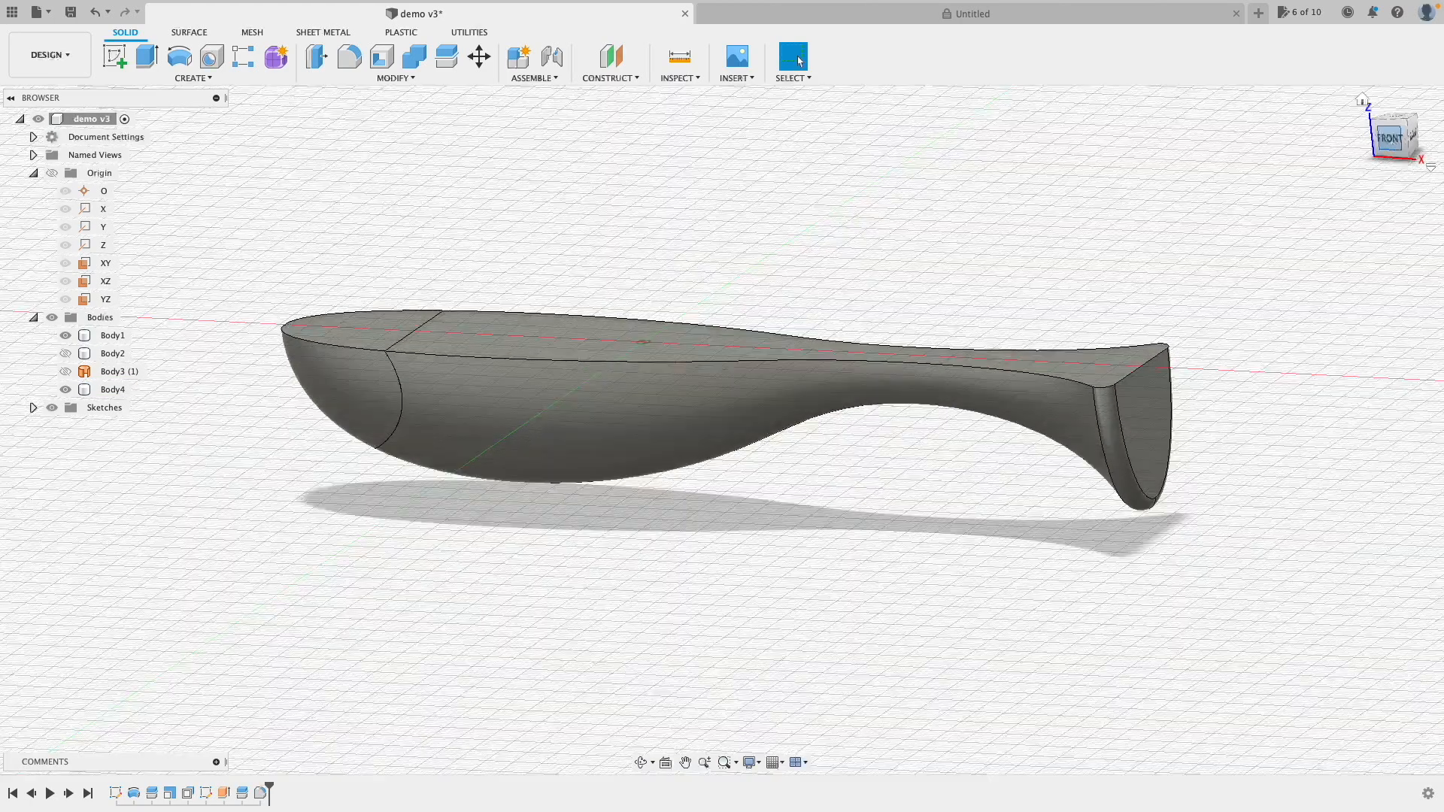
click(1397, 140)
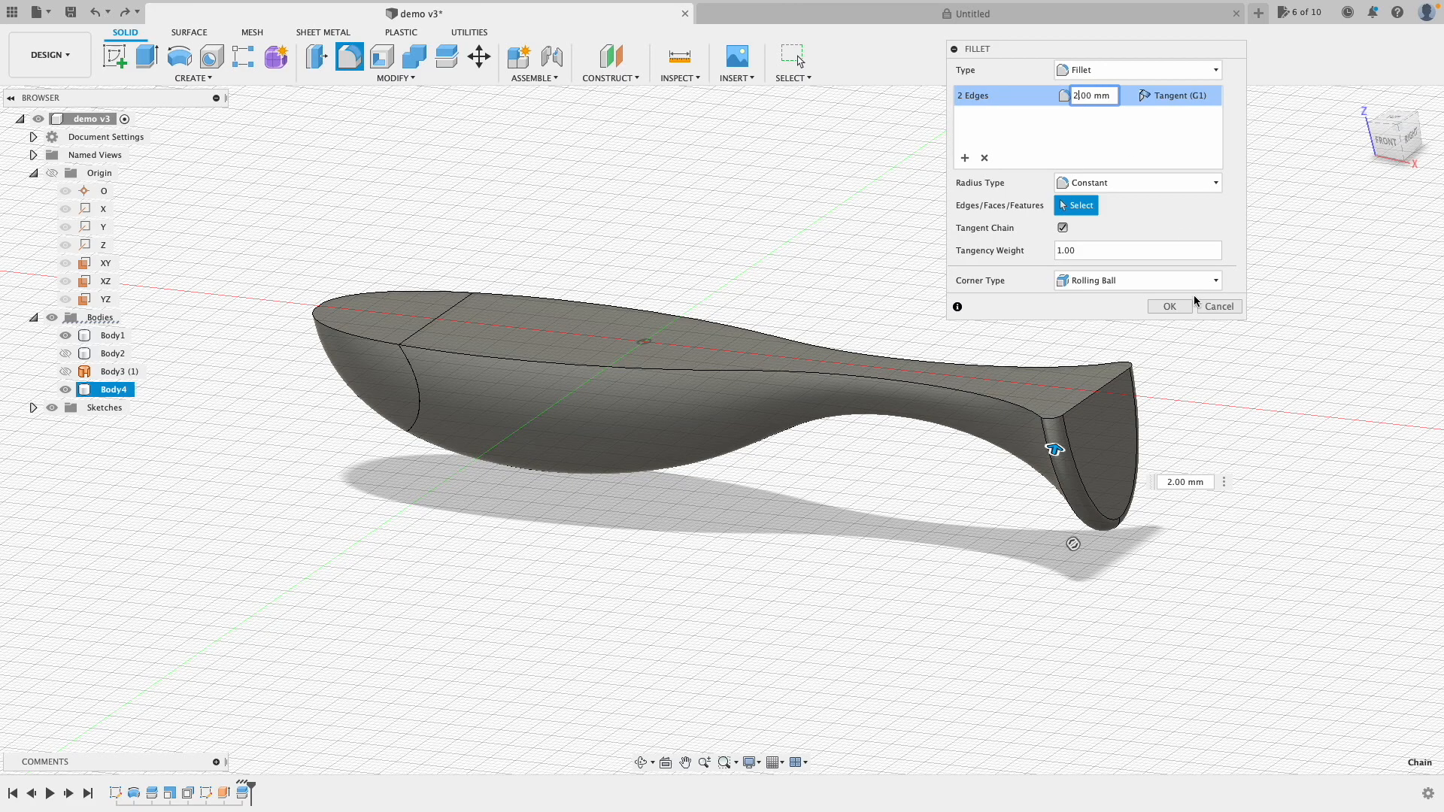
click(1169, 306)
click(1397, 135)
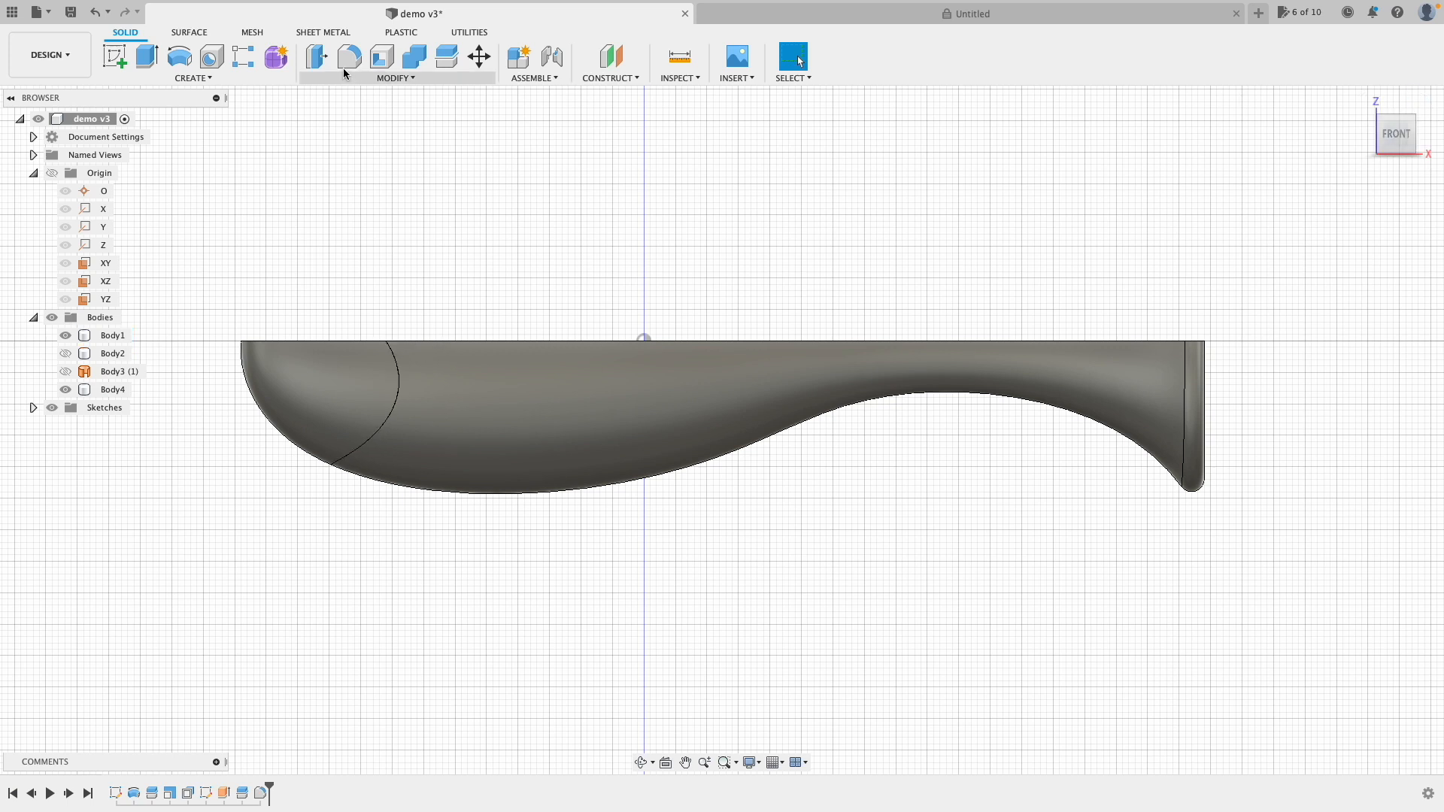
Step: Chamfer the curved seam behind the lure's head by 2 mm and inspect the groove
click(396, 78)
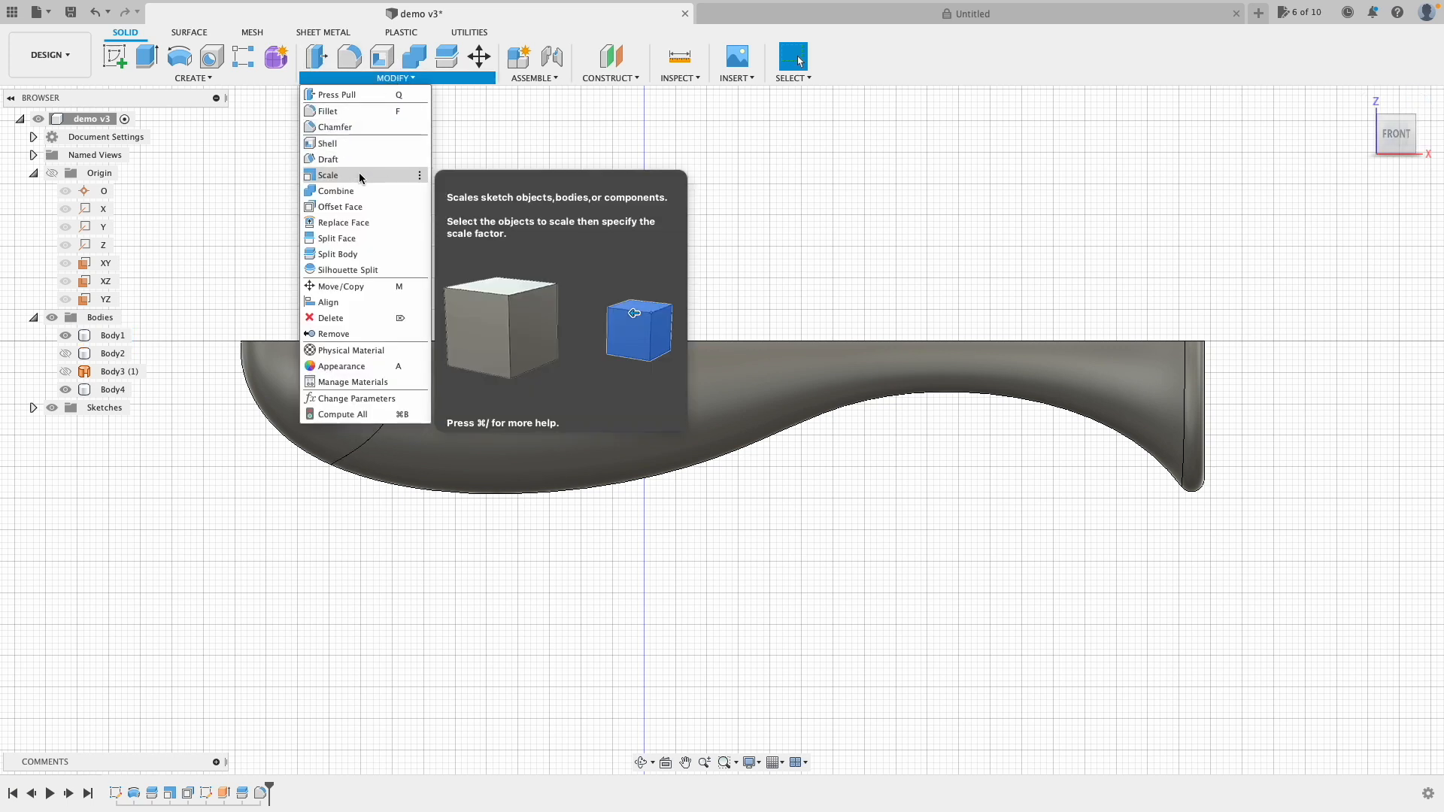
click(351, 128)
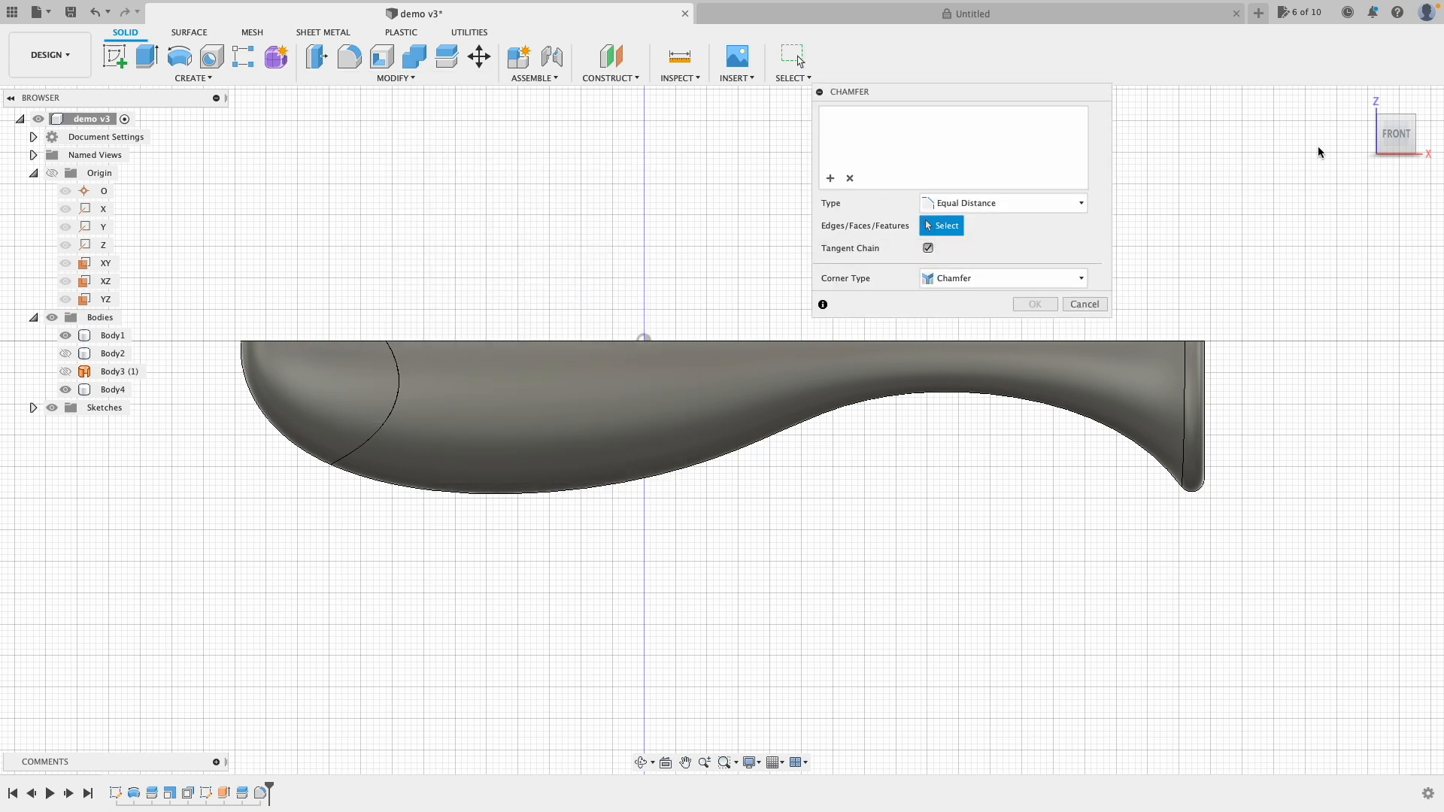
click(1360, 100)
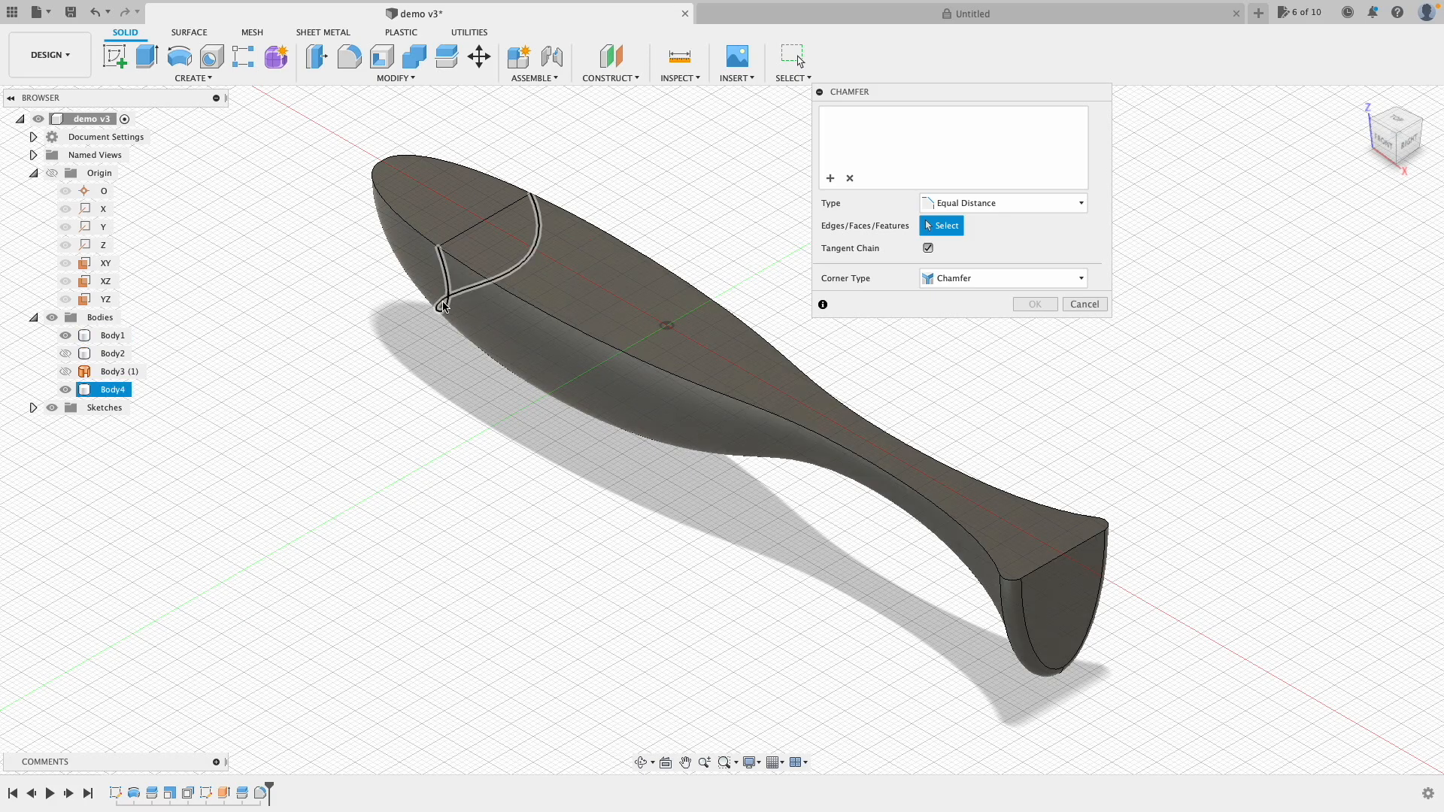
click(441, 302)
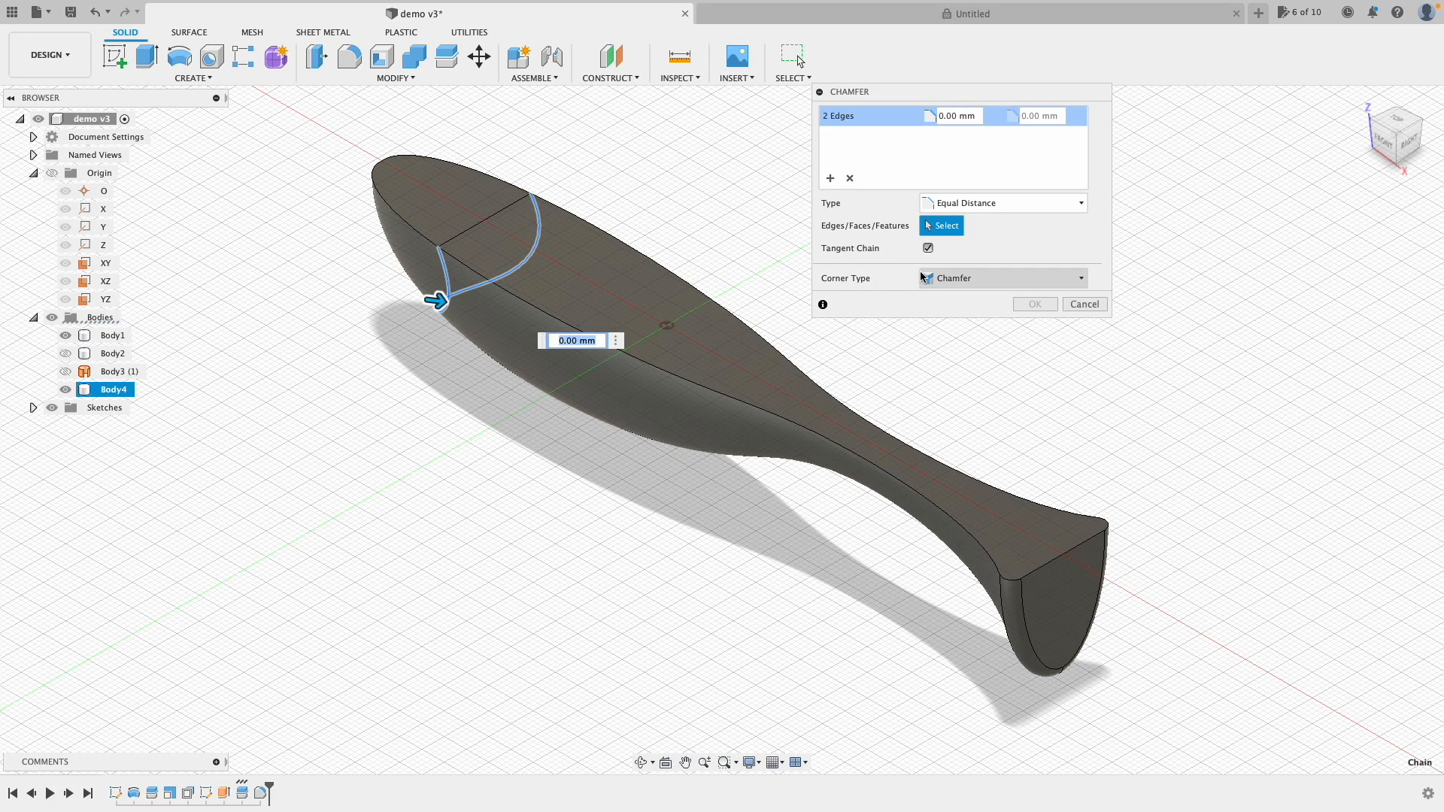
text(2)
click(1034, 303)
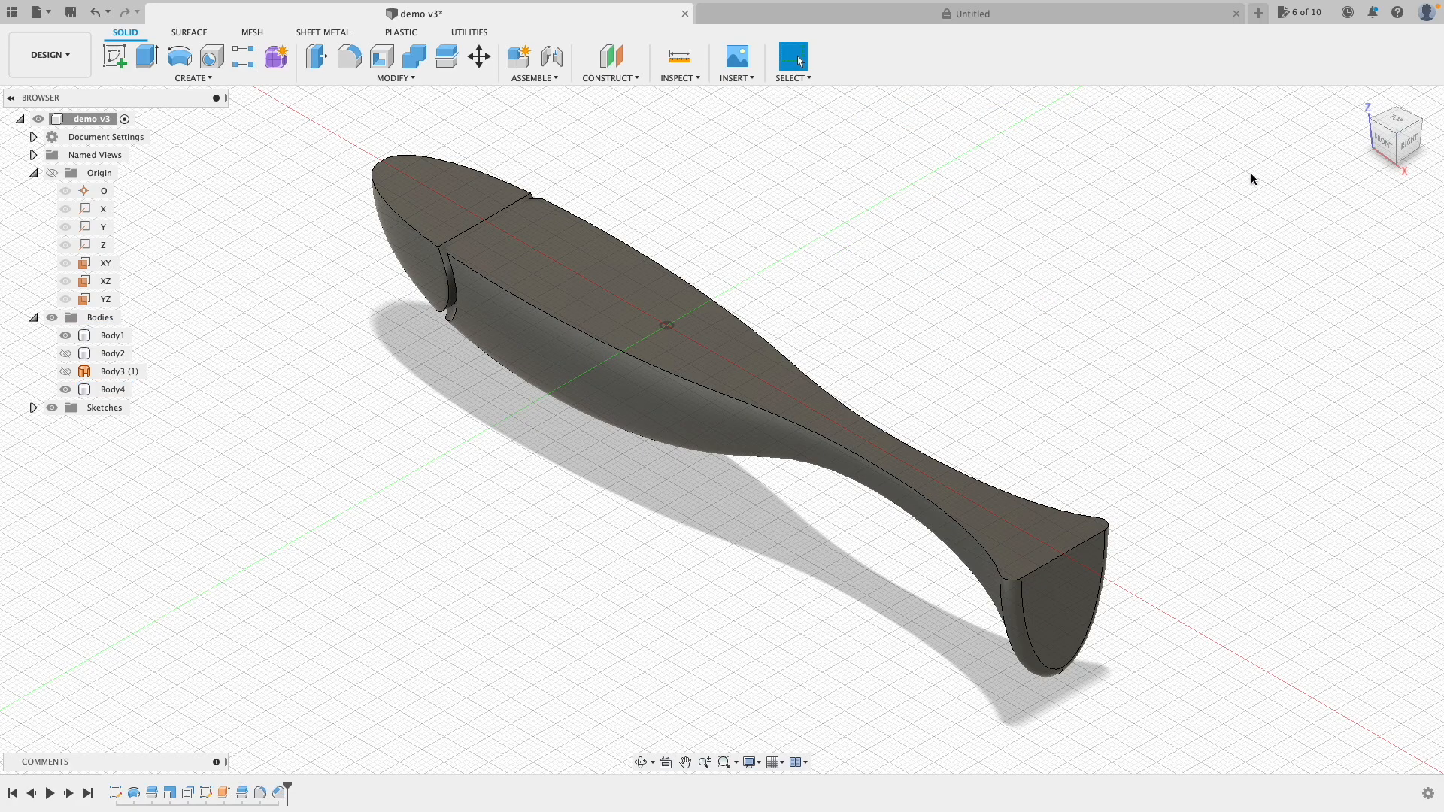
click(1374, 146)
mouse_move(1373, 147)
mouse_down()
mouse_move(1299, 144)
mouse_move(1332, 149)
mouse_up()
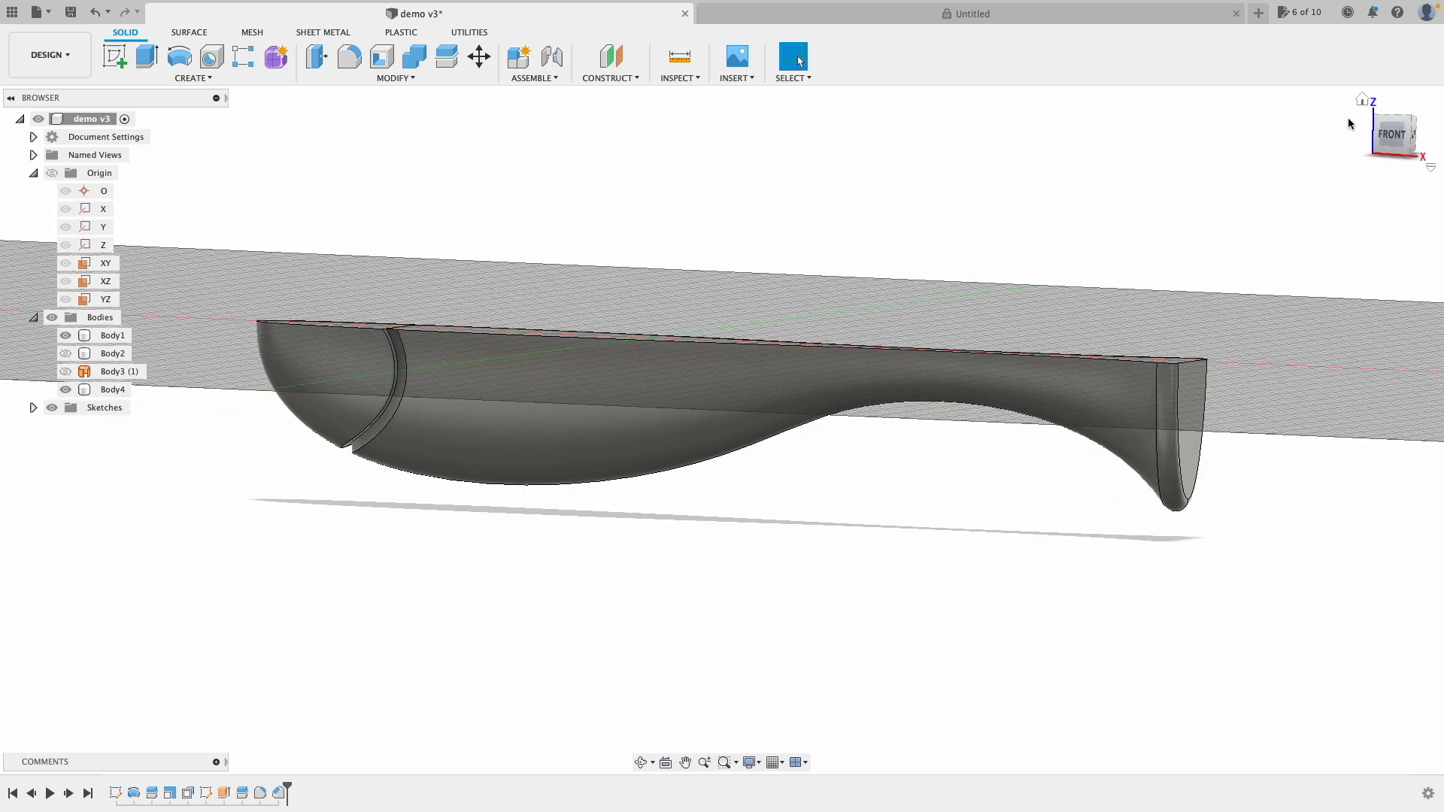
click(1361, 100)
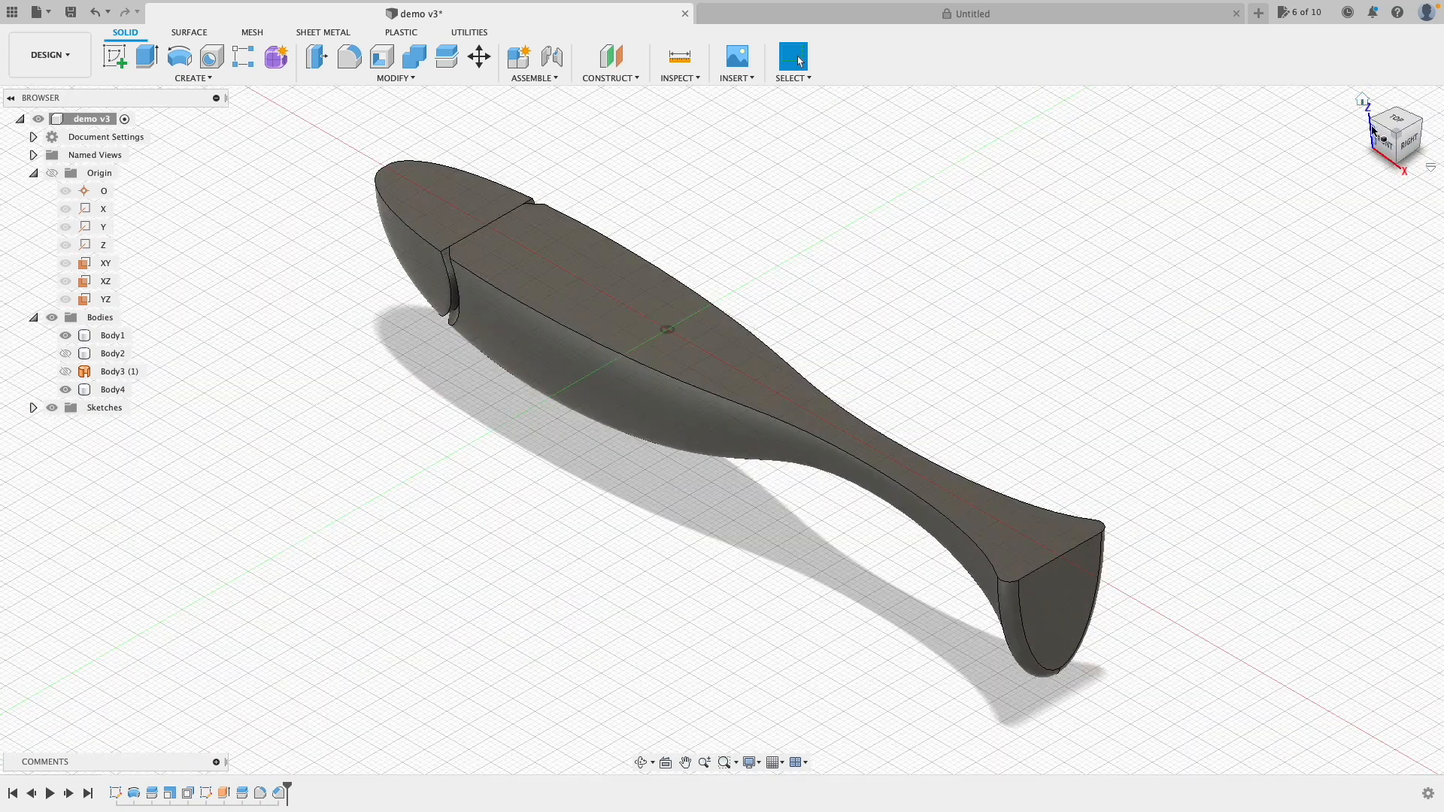
click(1376, 139)
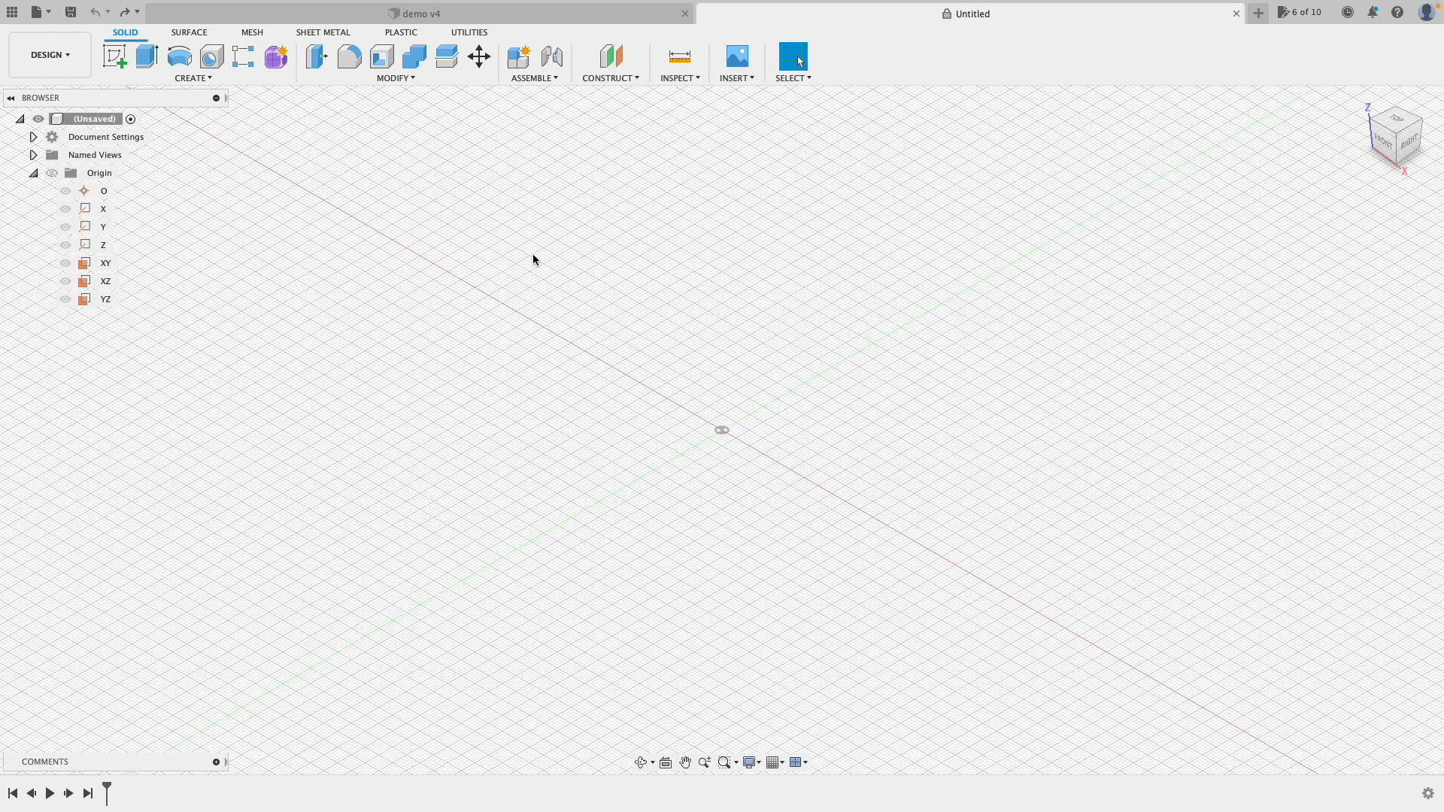
Step: Create Plane1 as an offset plane 37 mm from the YZ plane
click(616, 79)
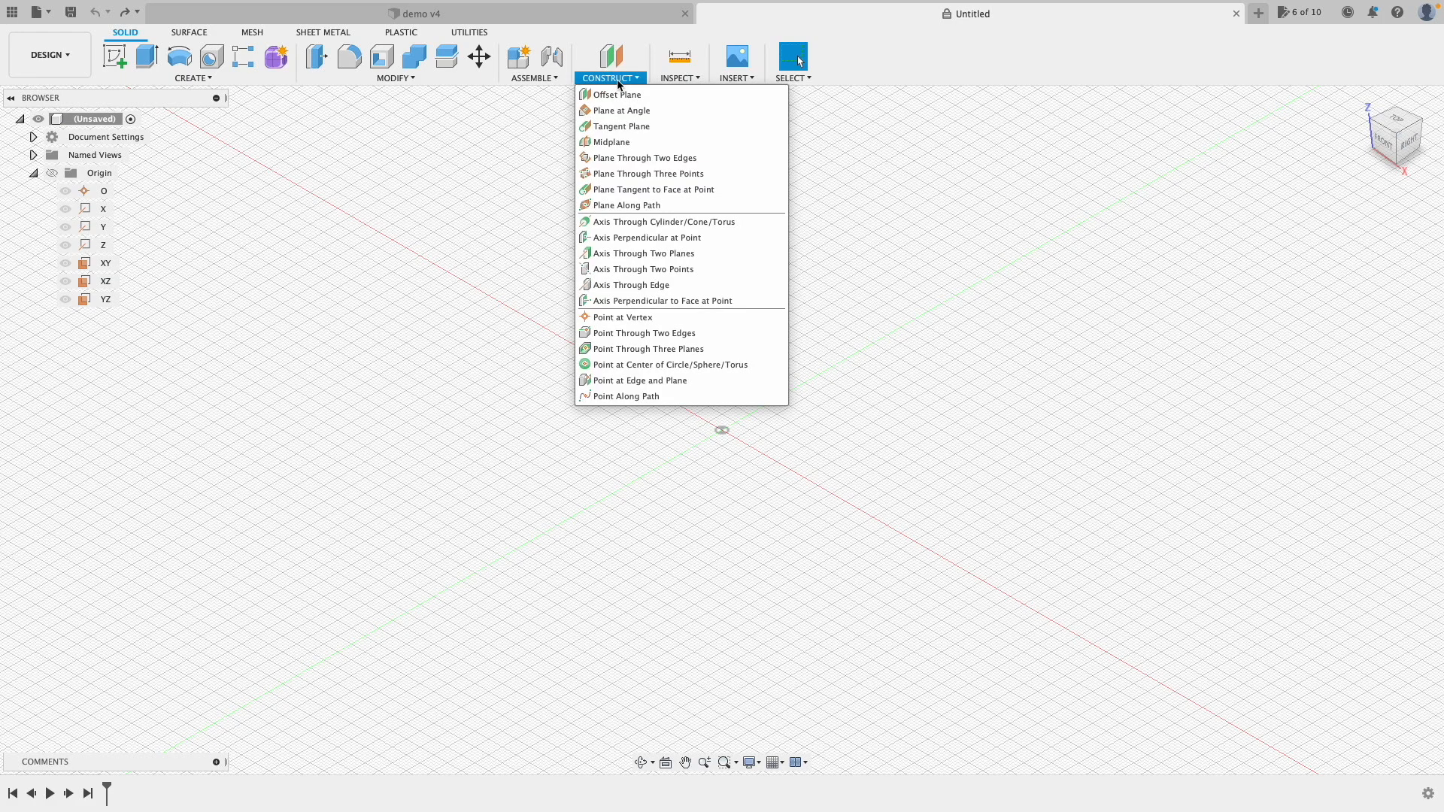
click(679, 94)
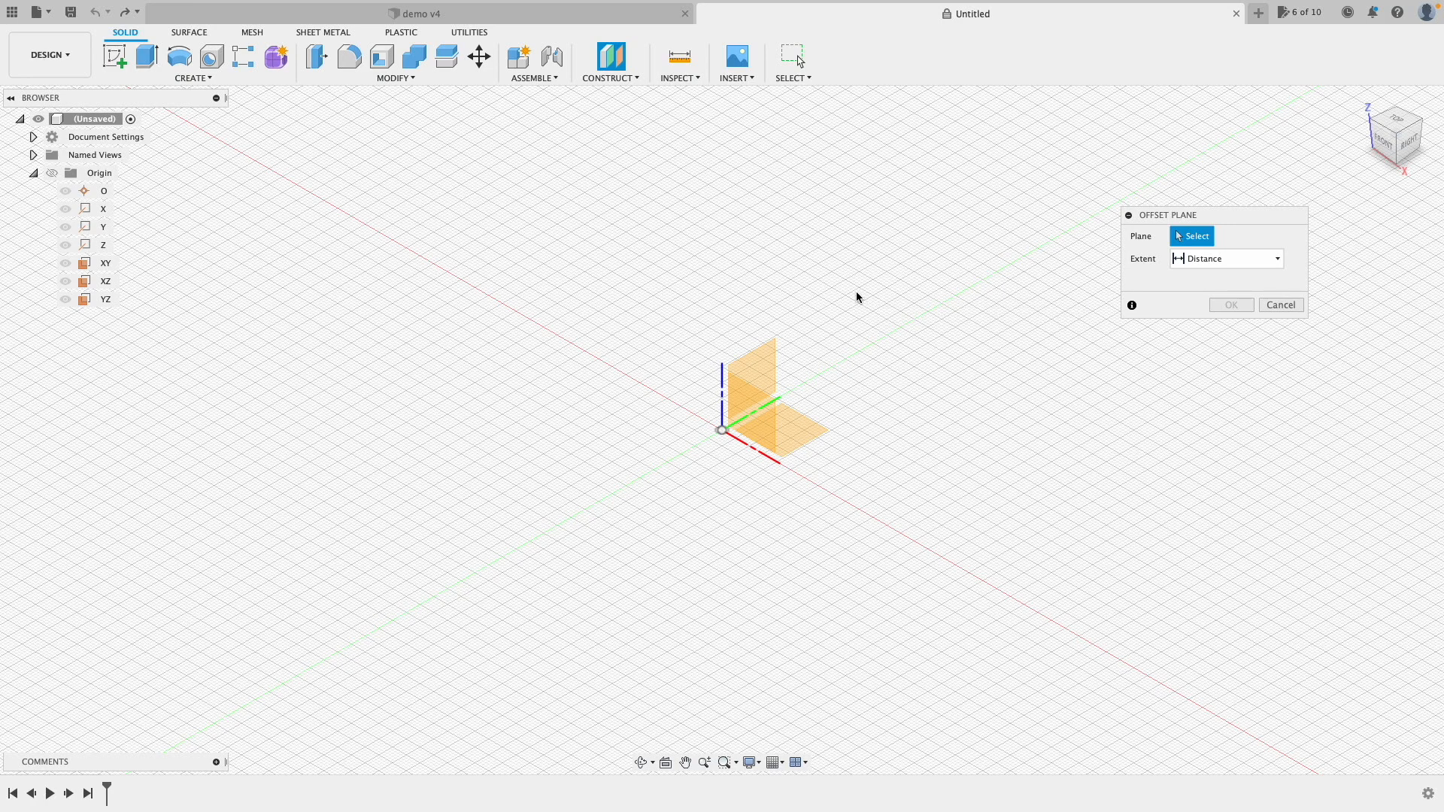
click(755, 378)
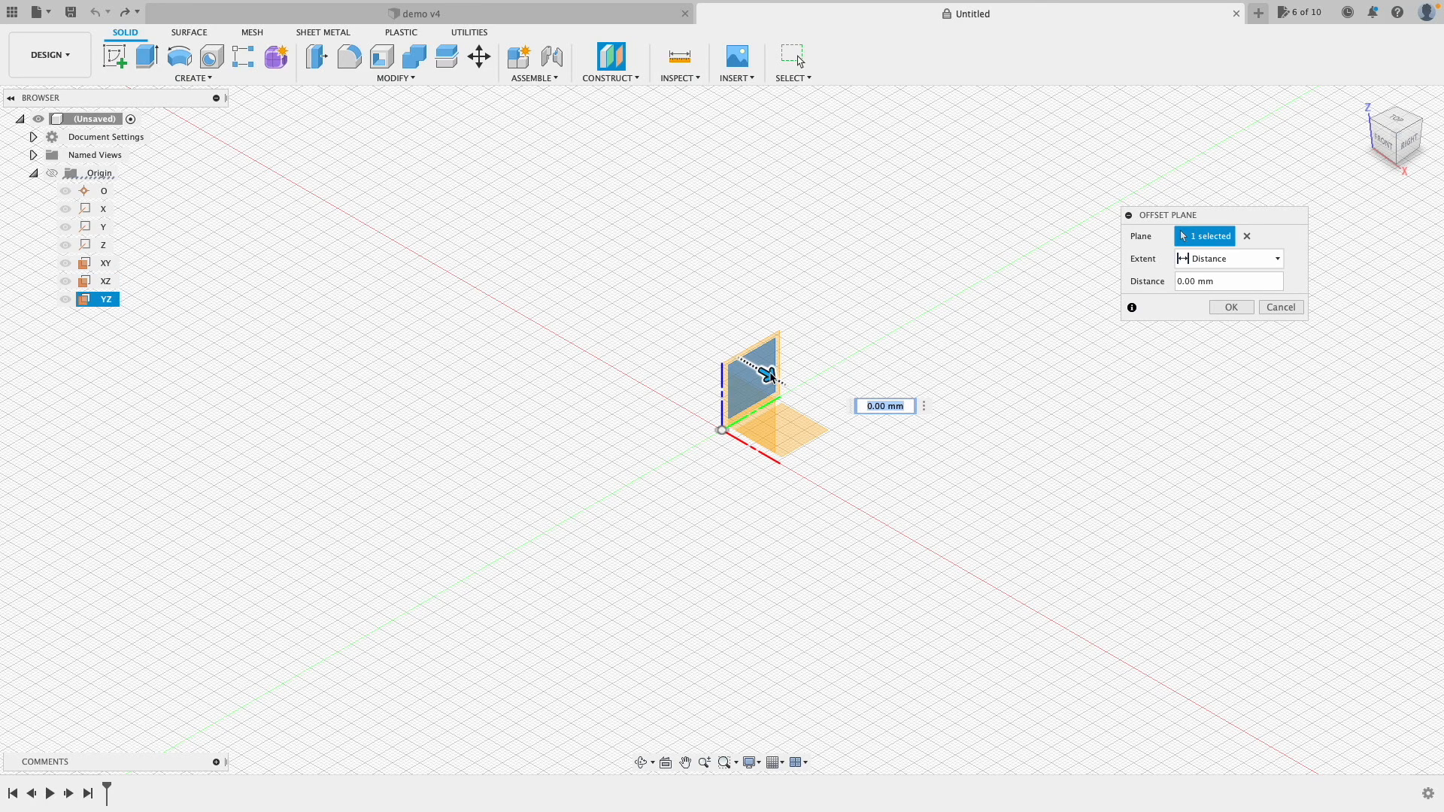
drag(768, 374, 862, 445)
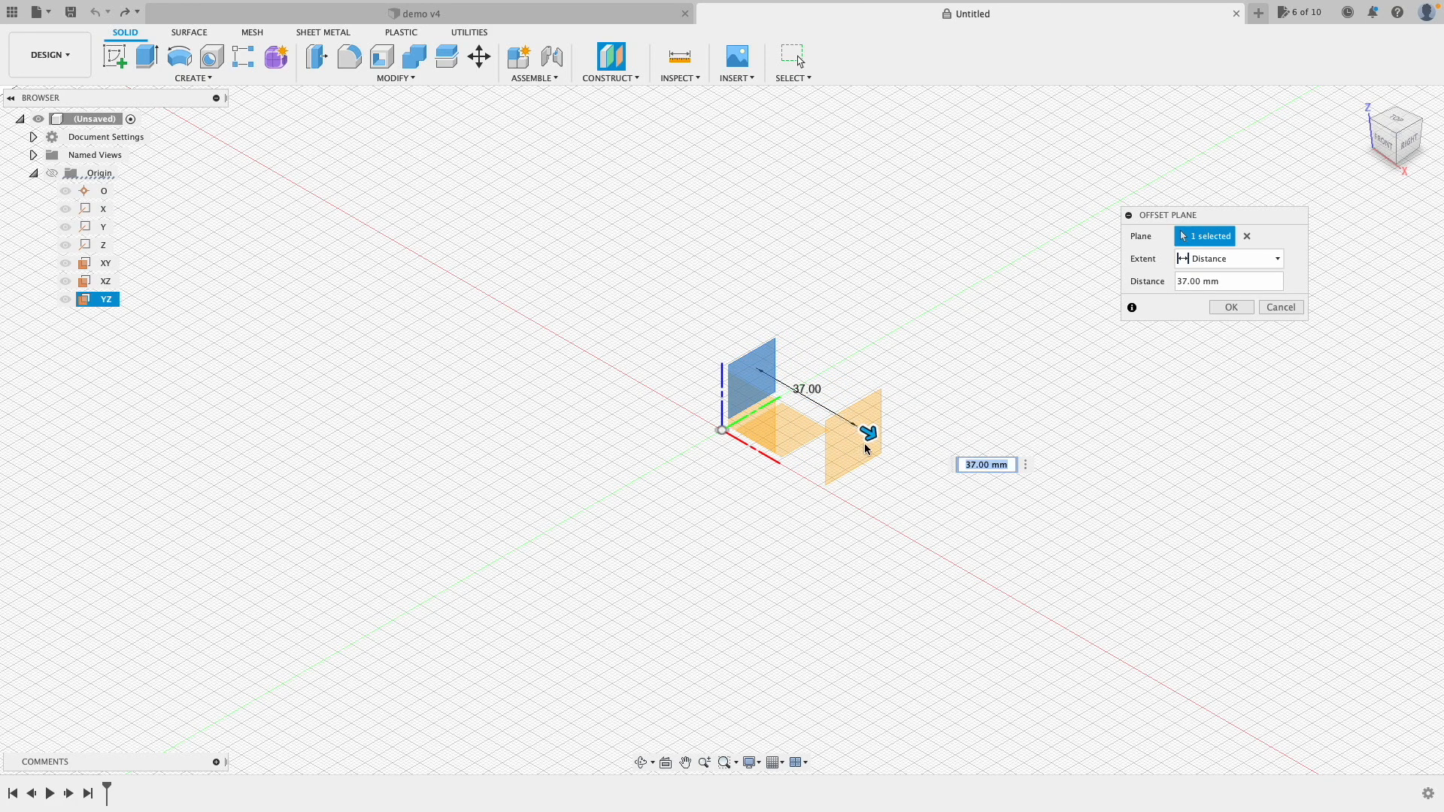
click(1231, 307)
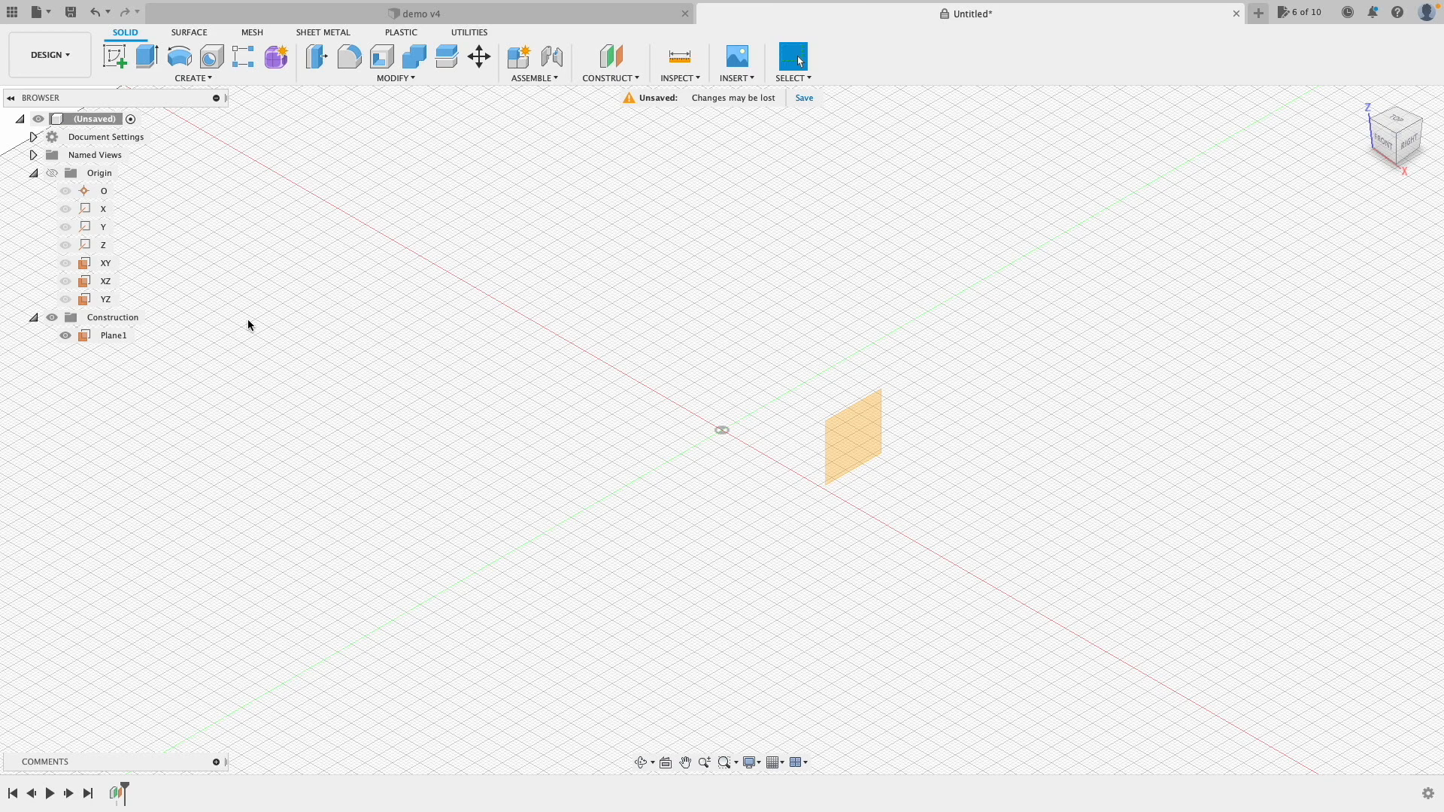
Step: Add Plane2 tilted 30° about the X axis, then review the planes and circle sketches
click(610, 78)
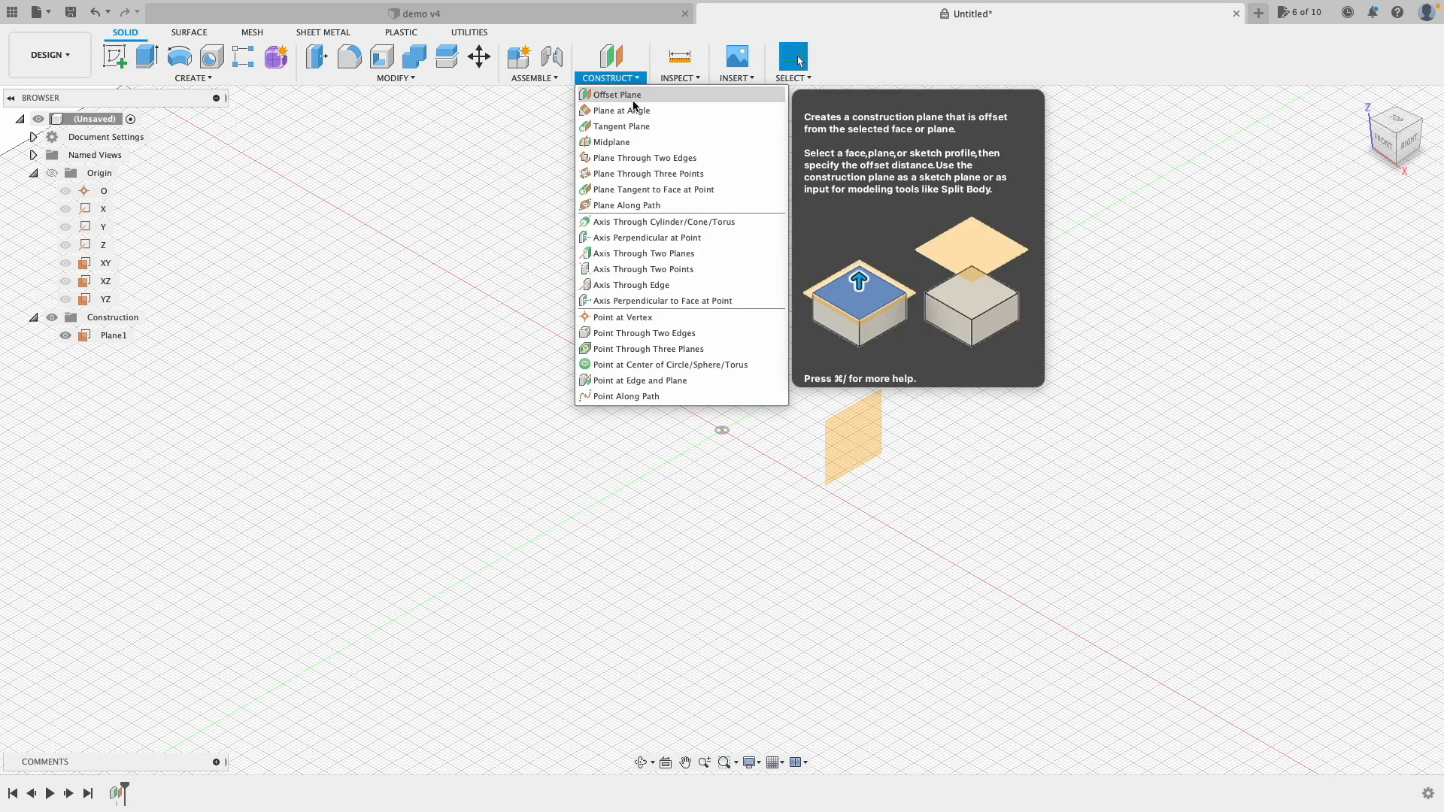
click(641, 111)
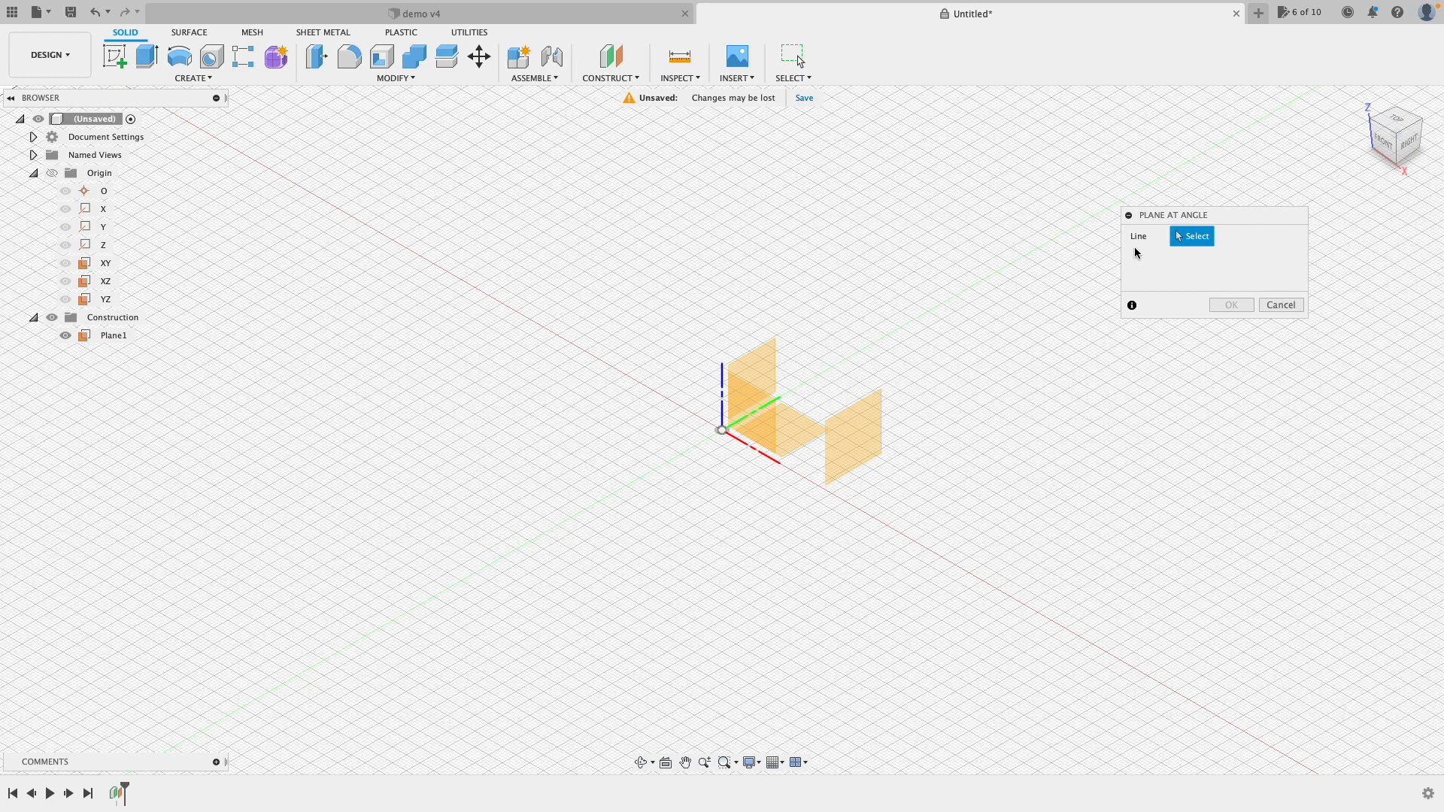
click(754, 449)
drag(757, 386, 717, 428)
click(1227, 306)
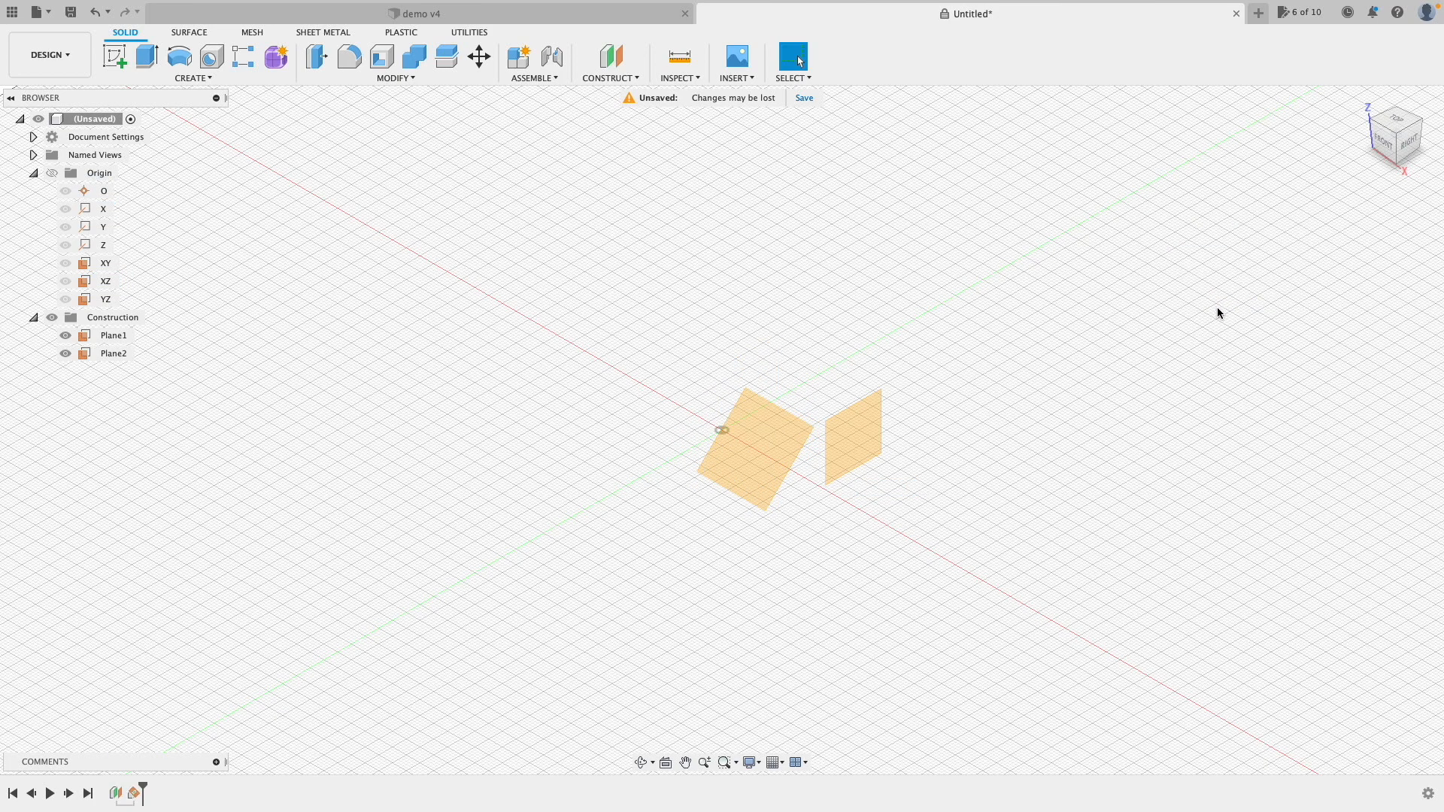
scroll(844, 504, up, 6)
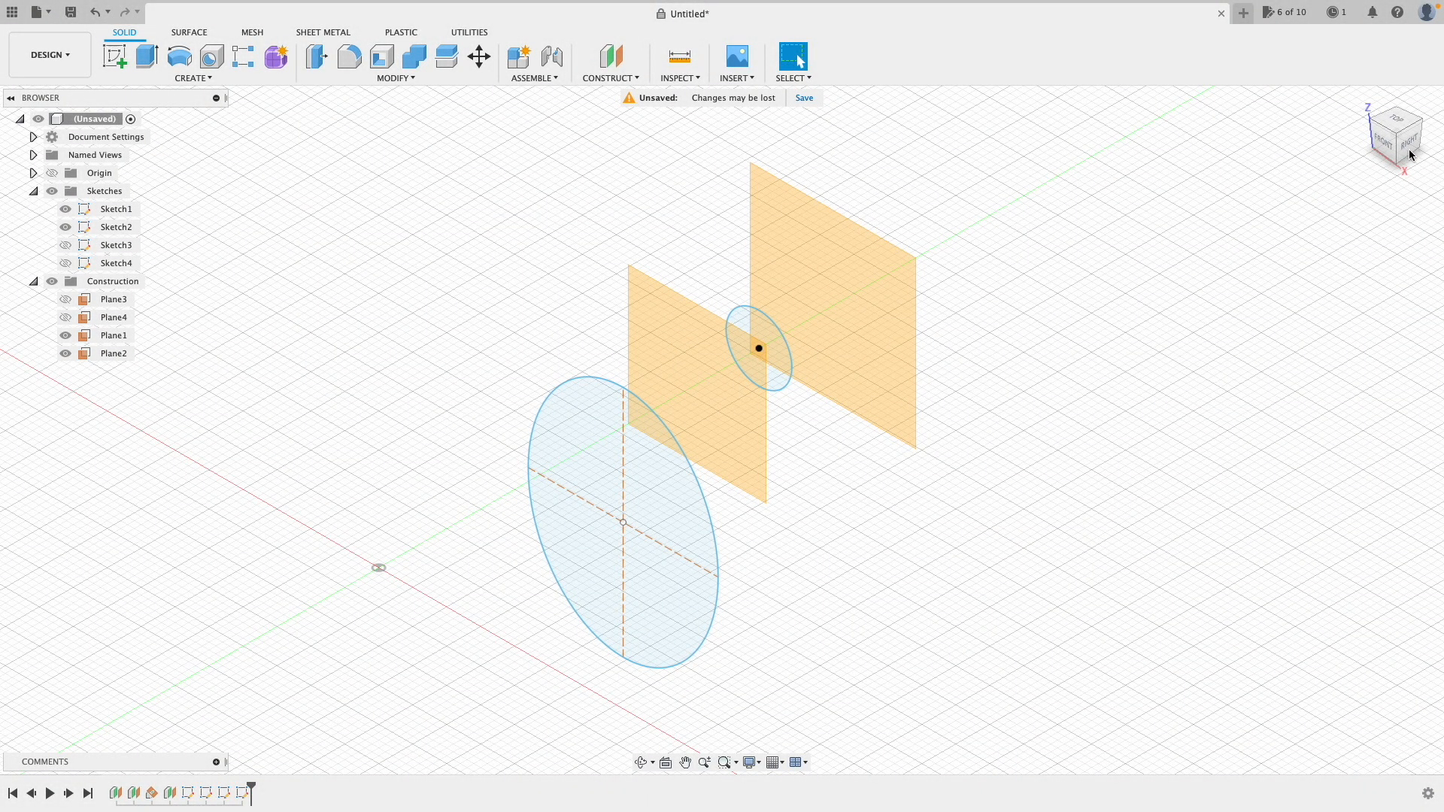
click(1411, 155)
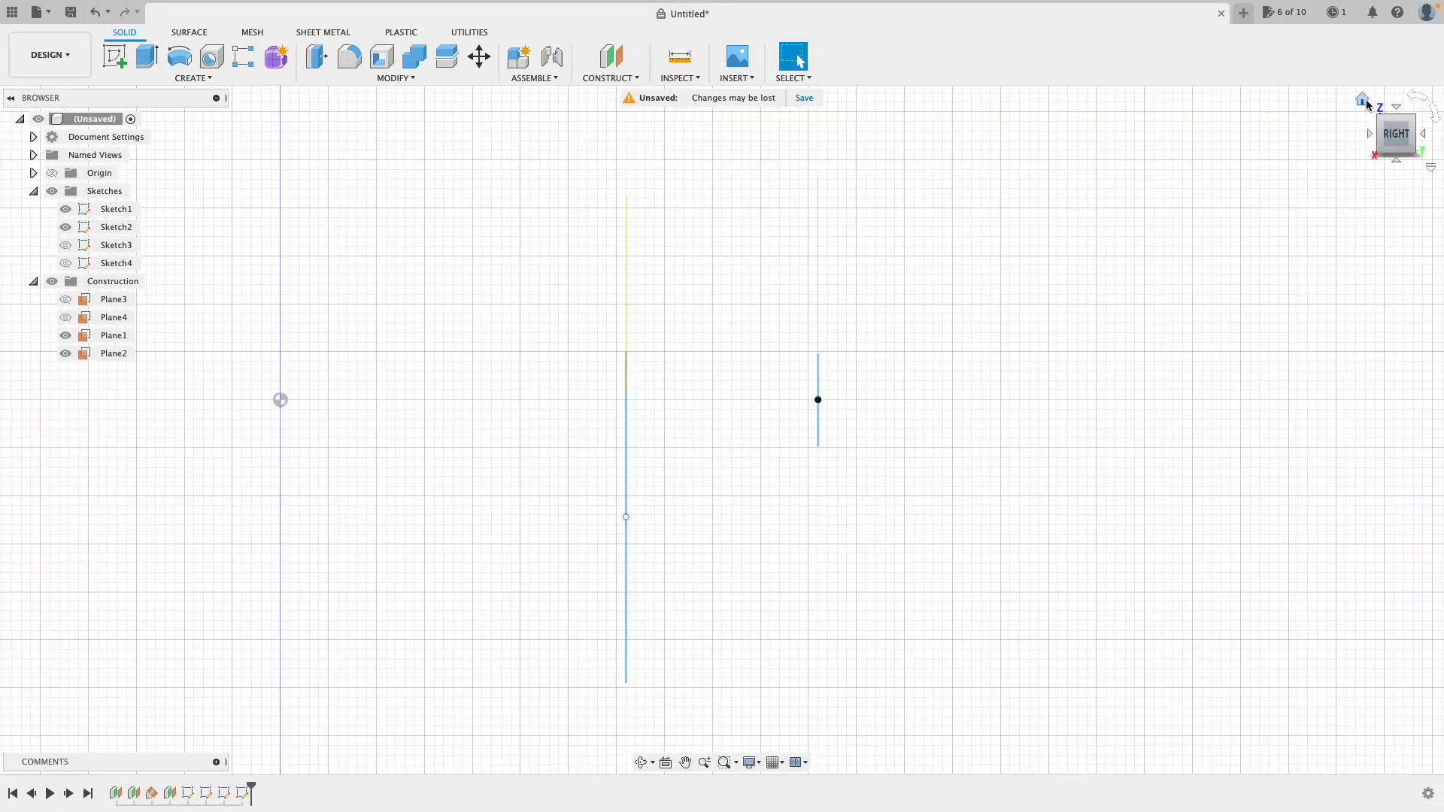
click(1363, 101)
drag(1348, 150, 1406, 111)
click(1364, 100)
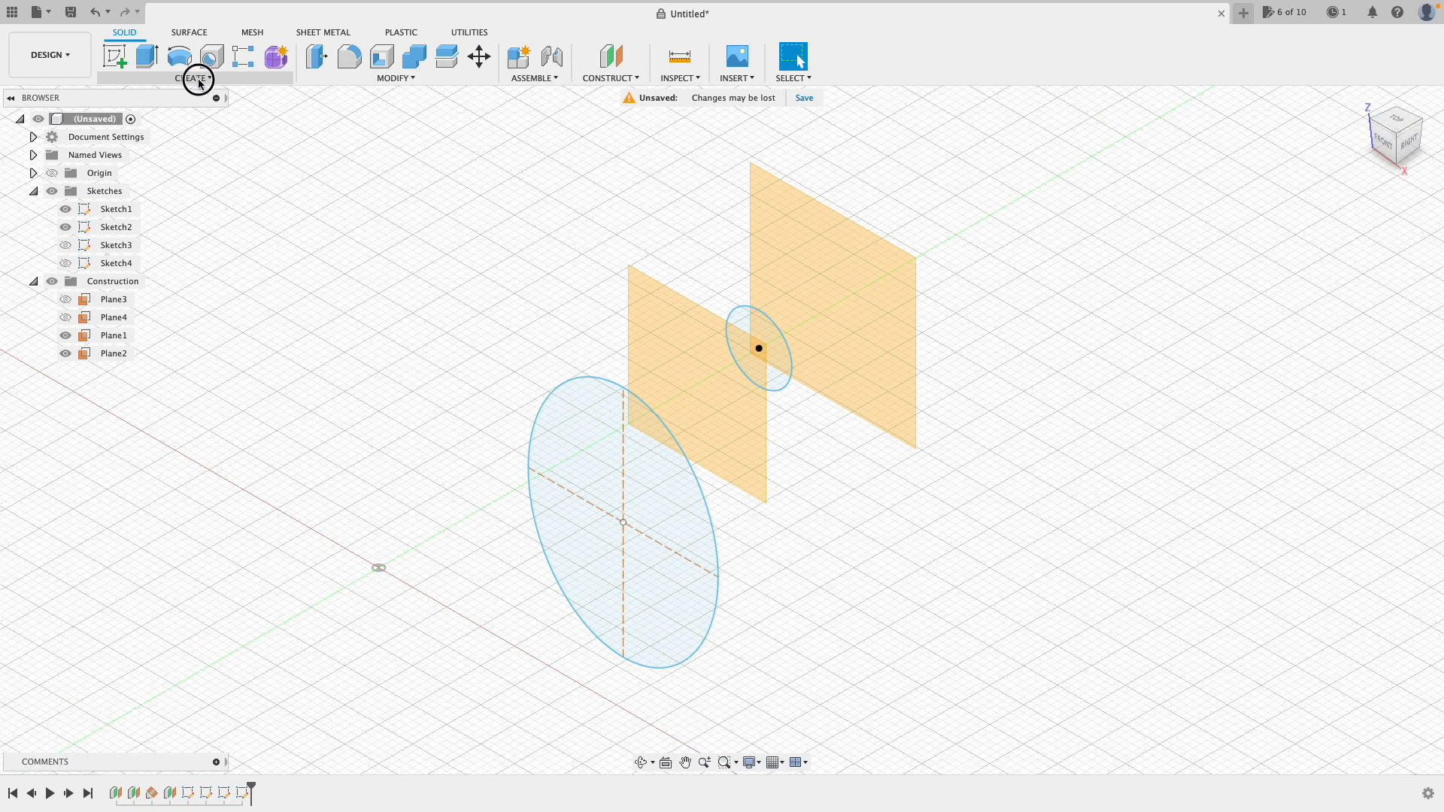
Step: Start a loft through the small circle and large ellipse, revealing Plane3, Plane4 and the remaining circle sketches
click(199, 79)
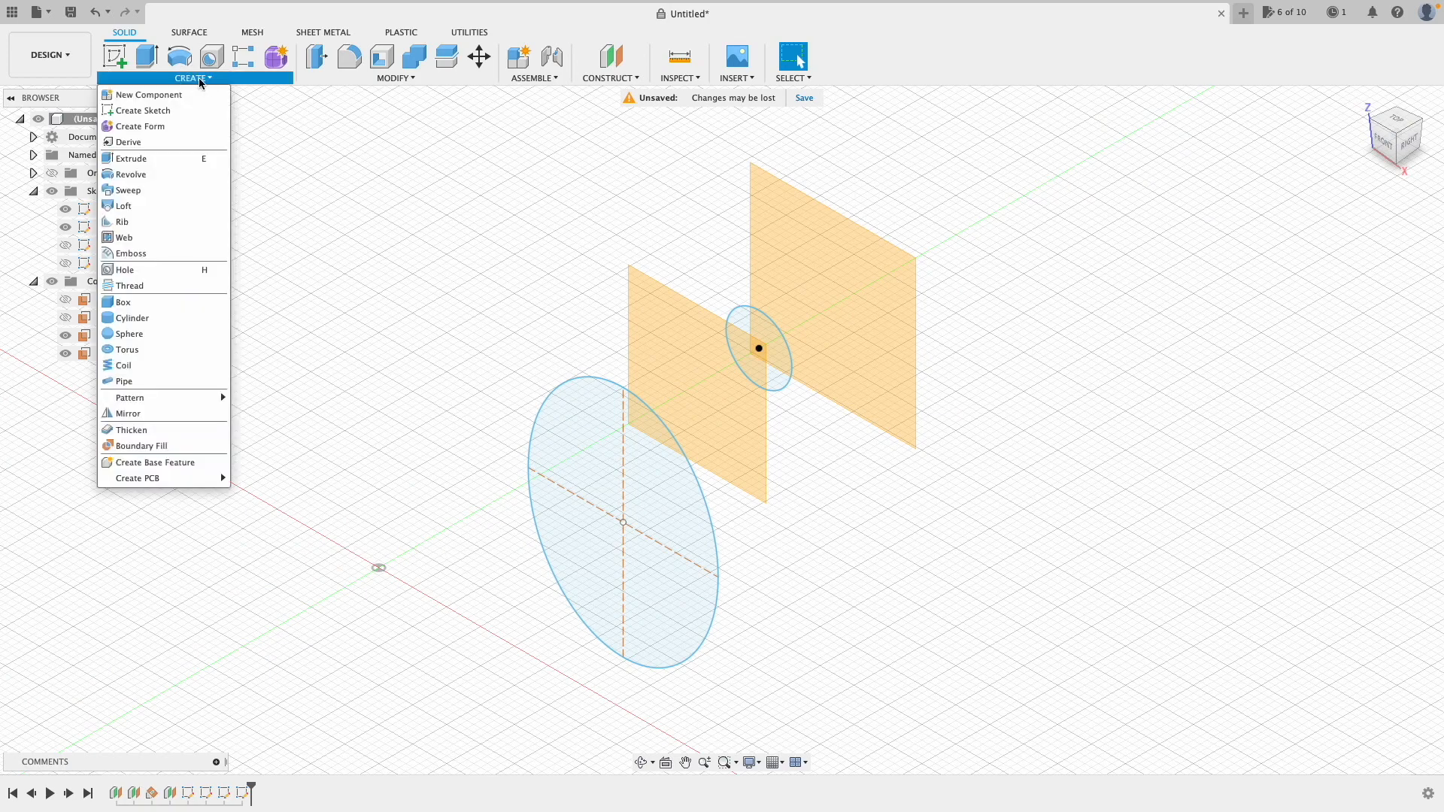
click(153, 207)
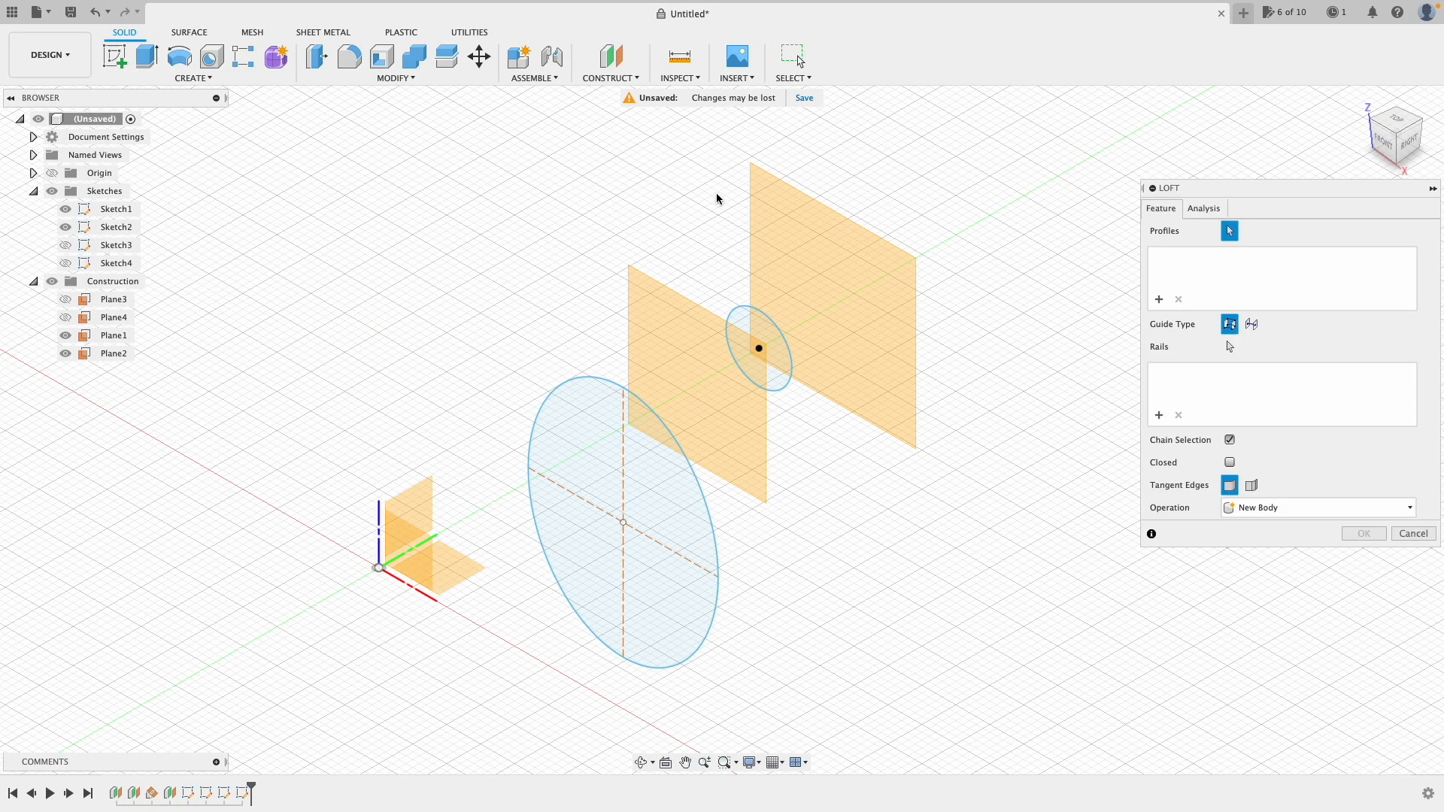
click(767, 351)
click(650, 471)
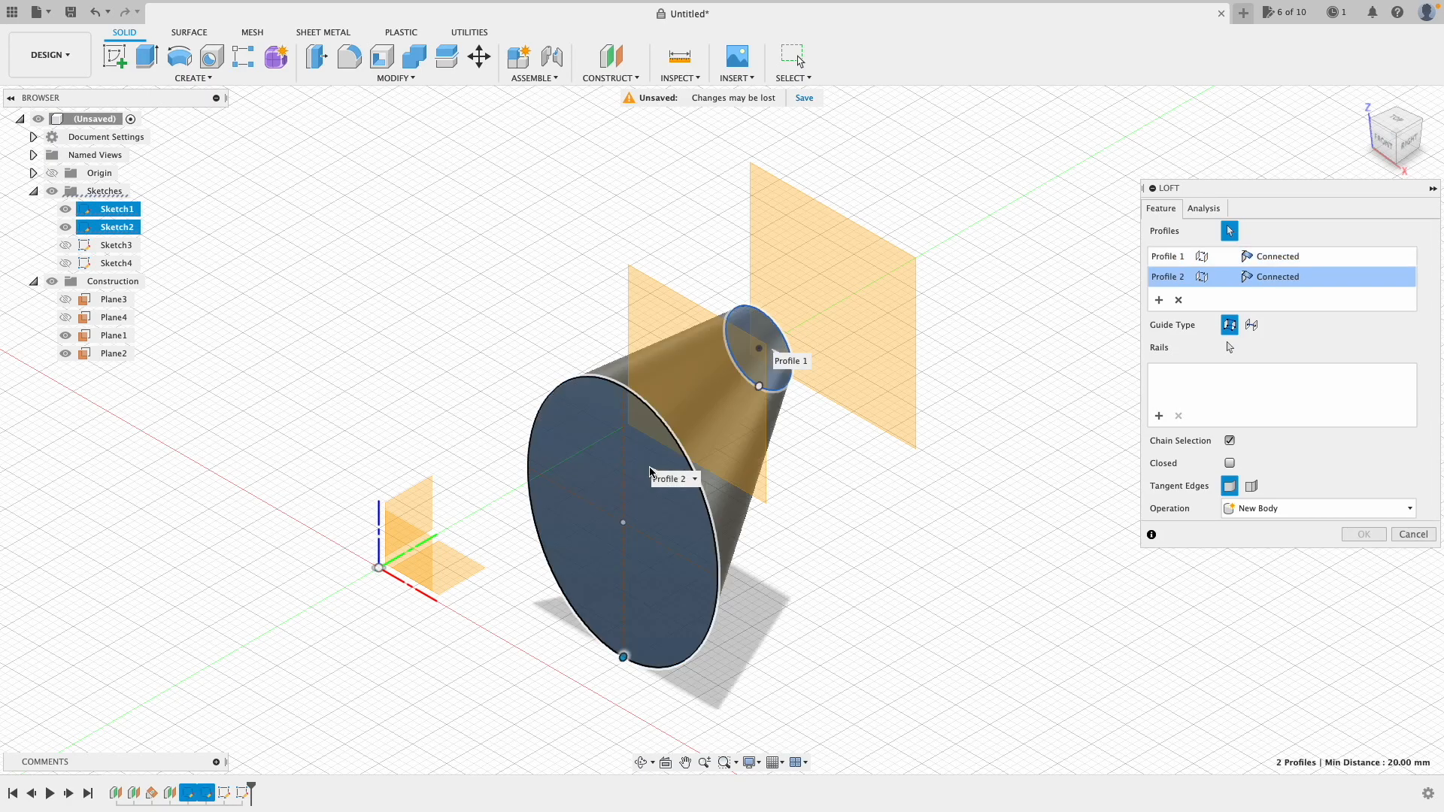
mouse_move(1378, 138)
mouse_down()
mouse_move(1271, 139)
mouse_move(1395, 143)
mouse_up()
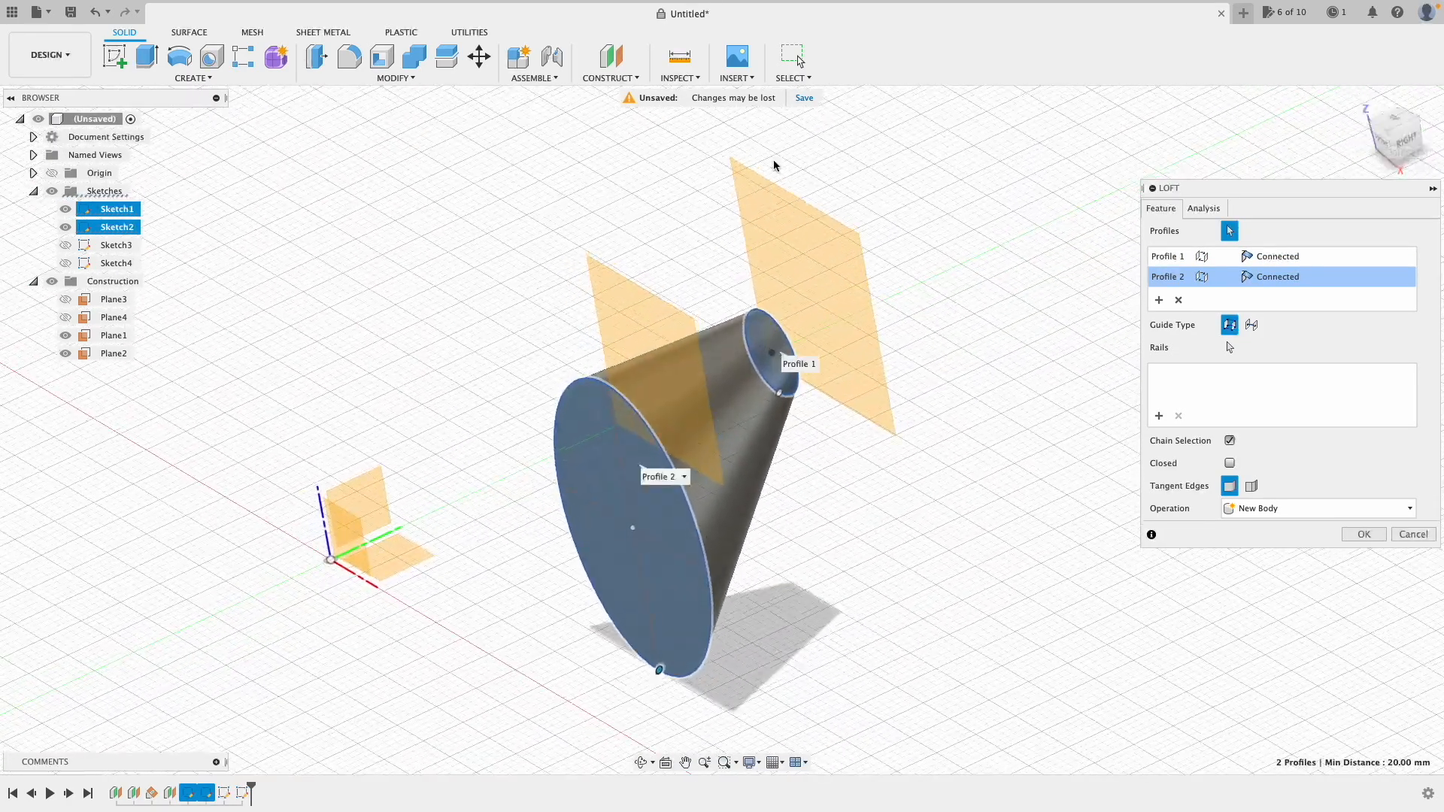
click(66, 317)
click(65, 298)
click(65, 263)
click(65, 245)
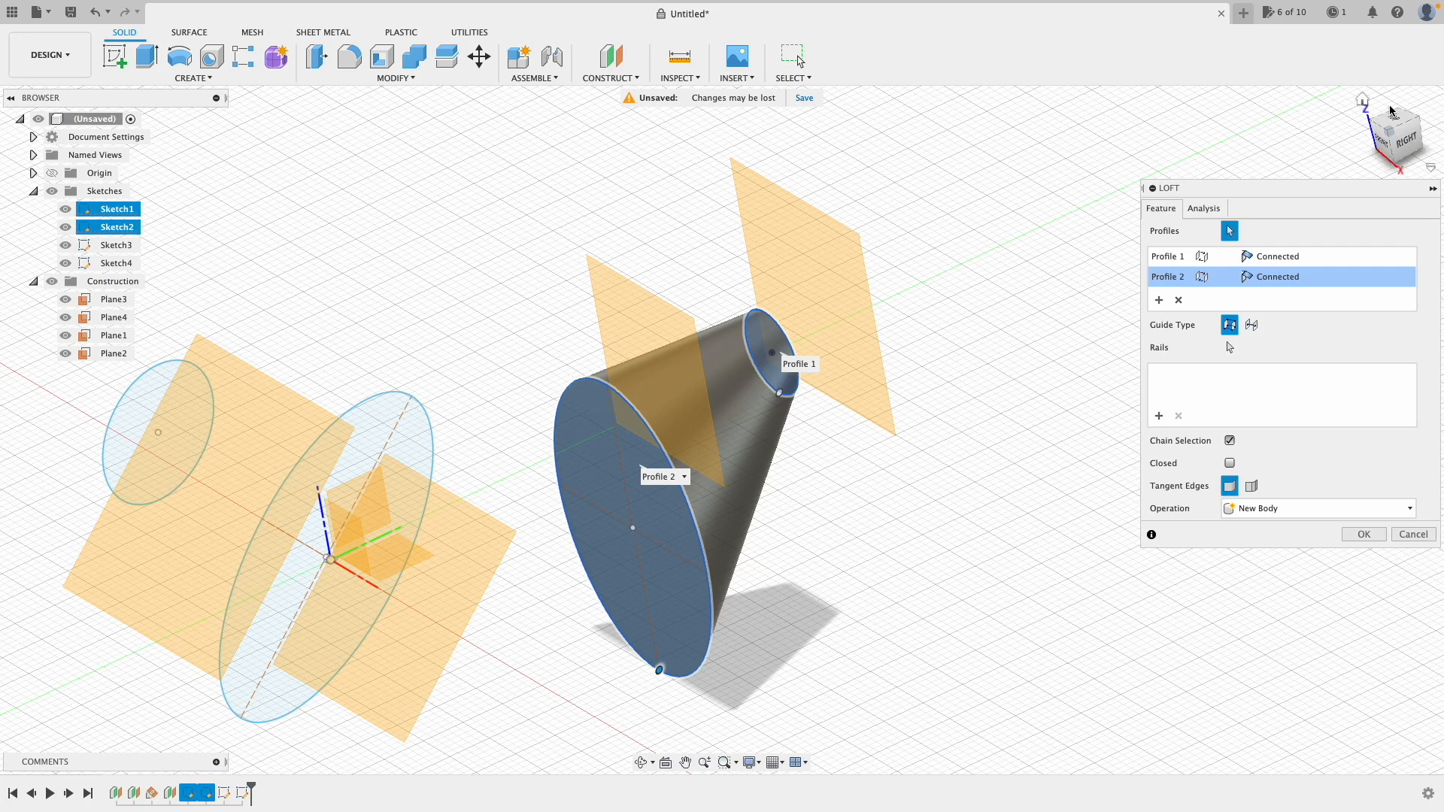
click(1362, 100)
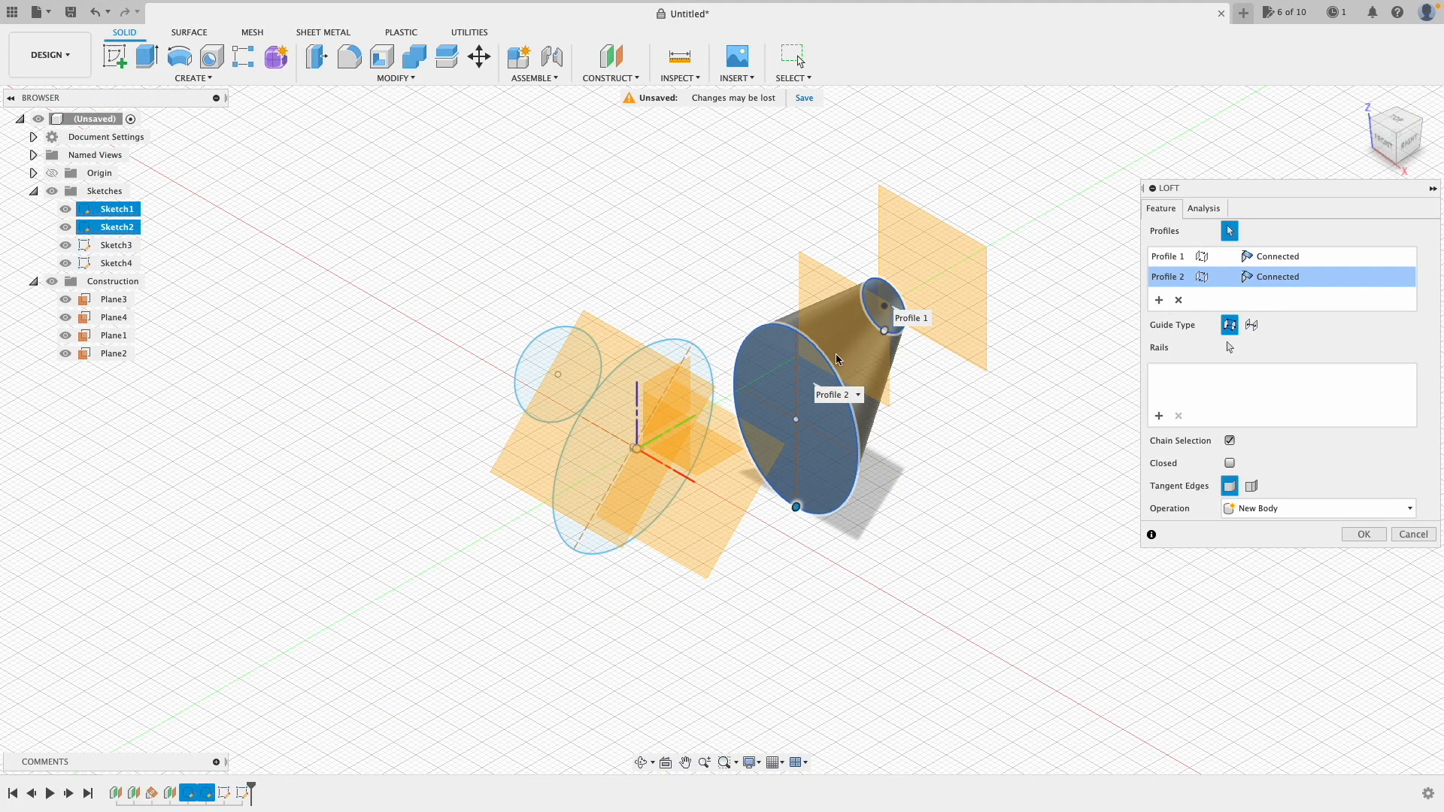
Step: Add the large and small circles as loft profiles 3 and 4, then hide sketches and construction planes
click(674, 352)
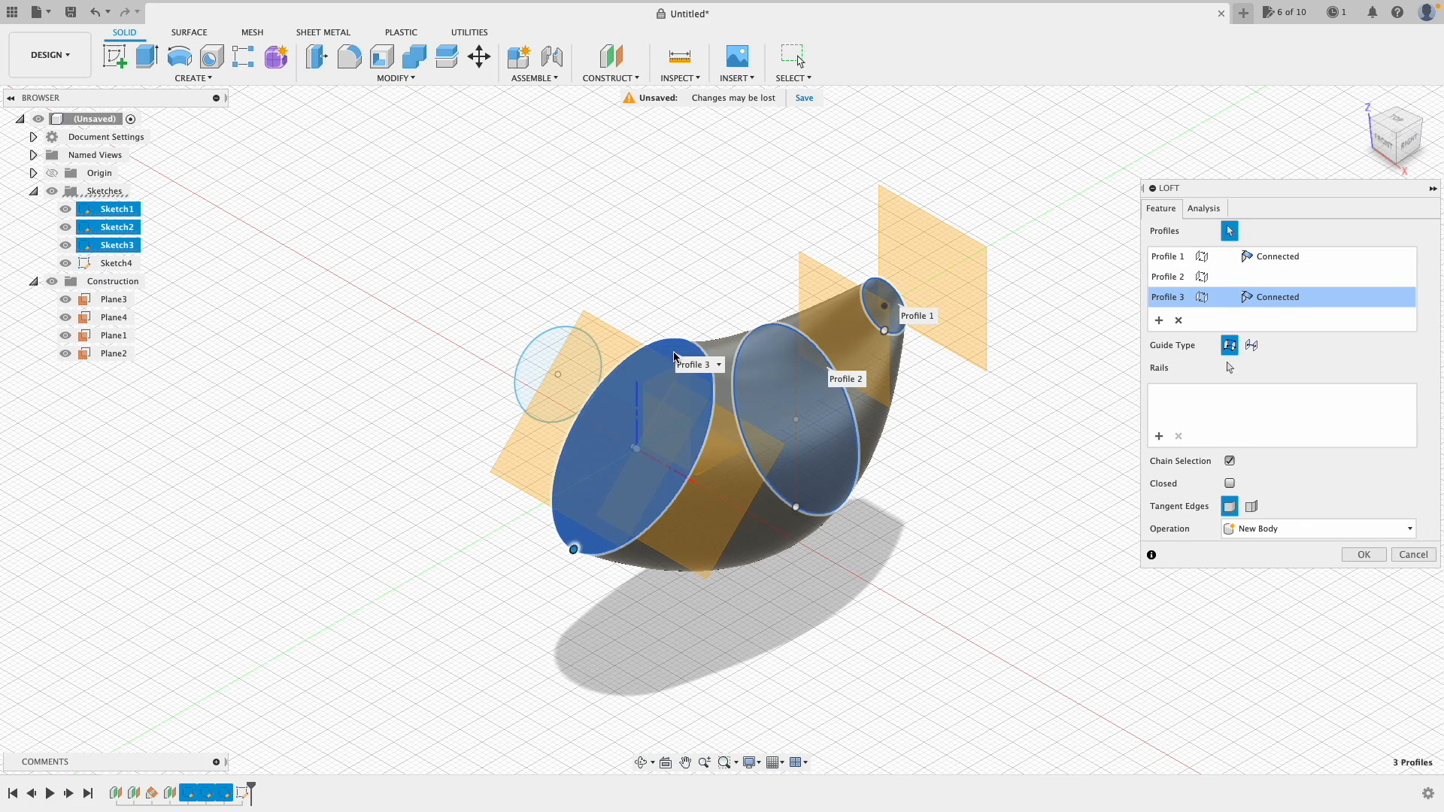
click(555, 342)
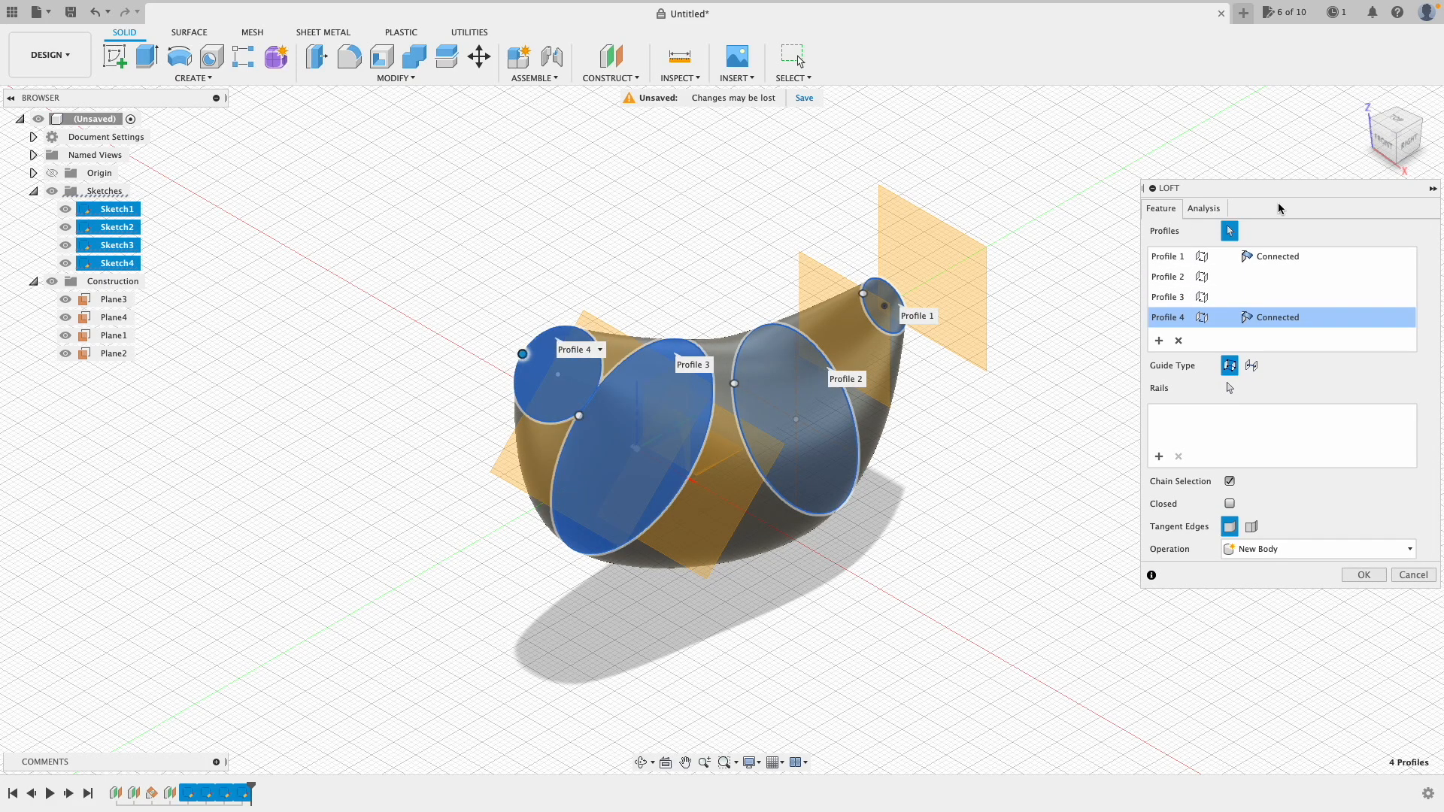
shift+middle_drag(1384, 143, 1346, 169)
click(1364, 574)
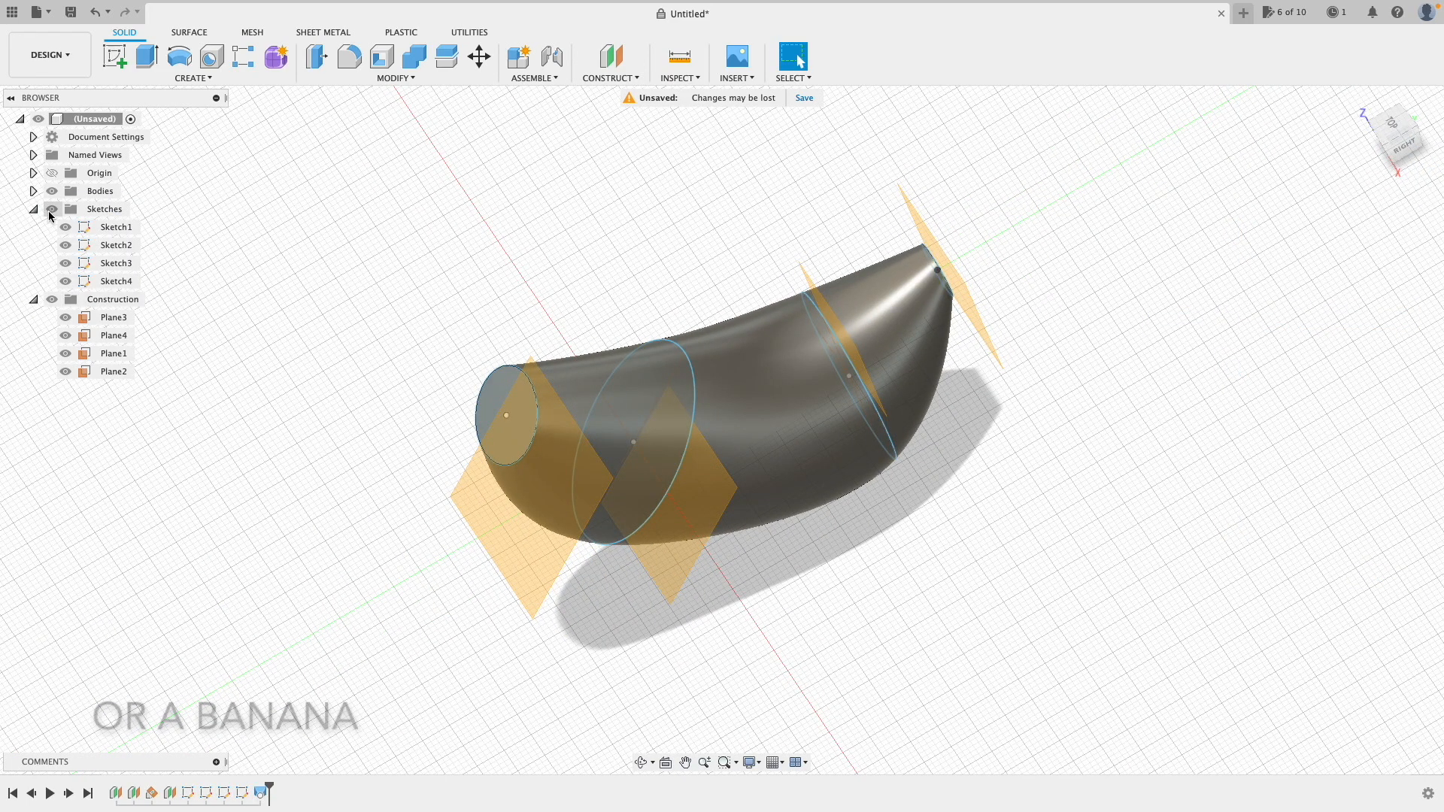
click(51, 209)
click(52, 299)
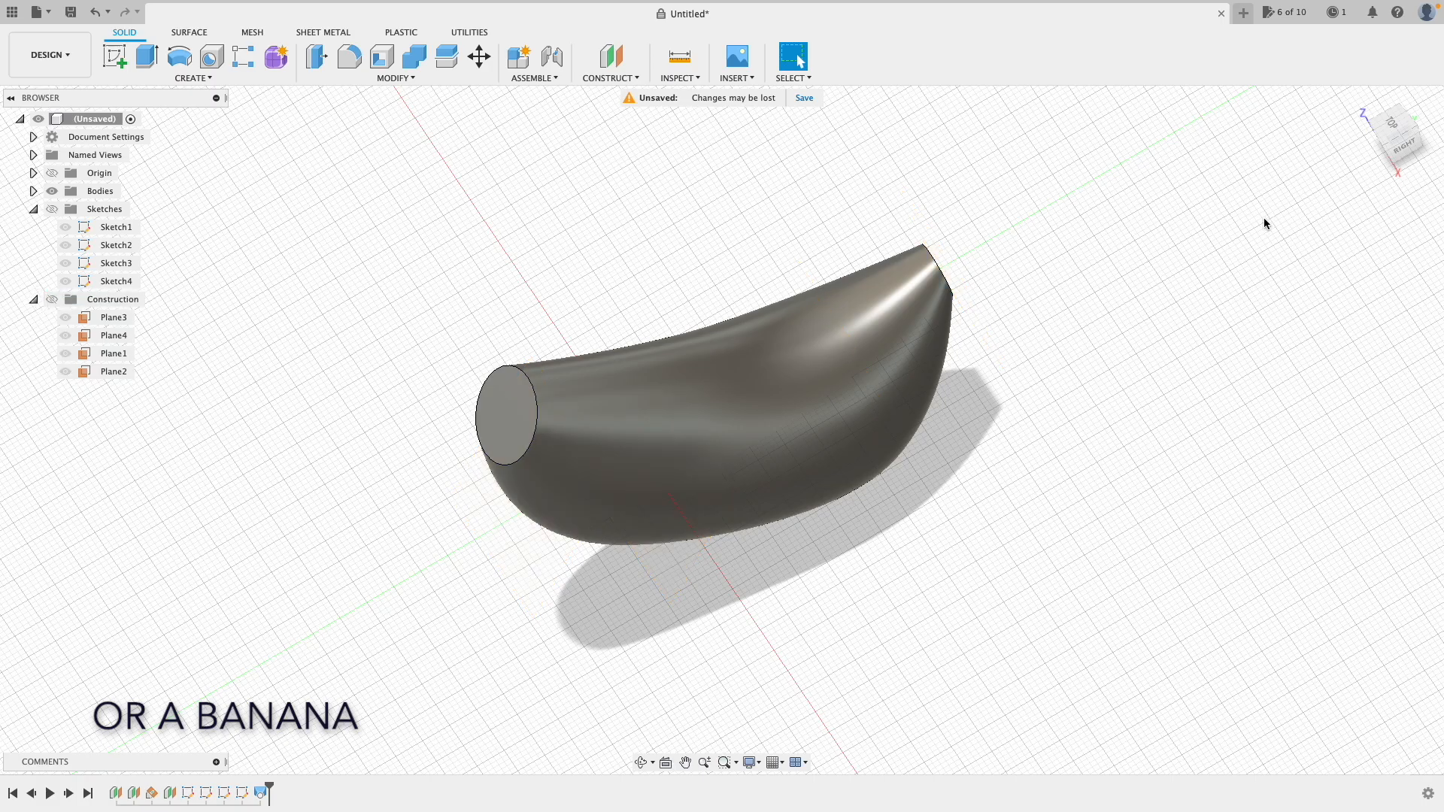
click(1365, 106)
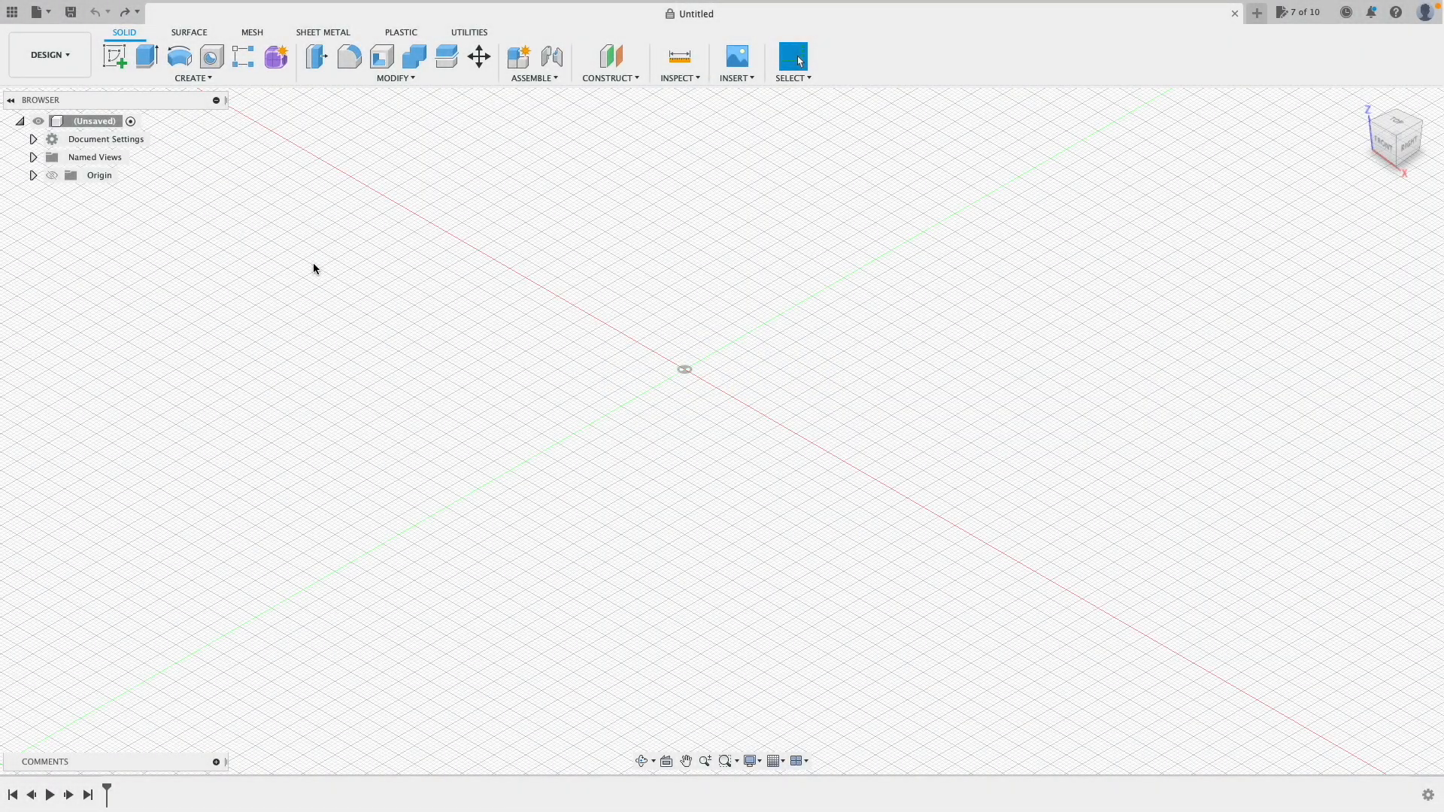
Step: Start a T-spline form and begin a sketch on the XY ground plane
click(277, 58)
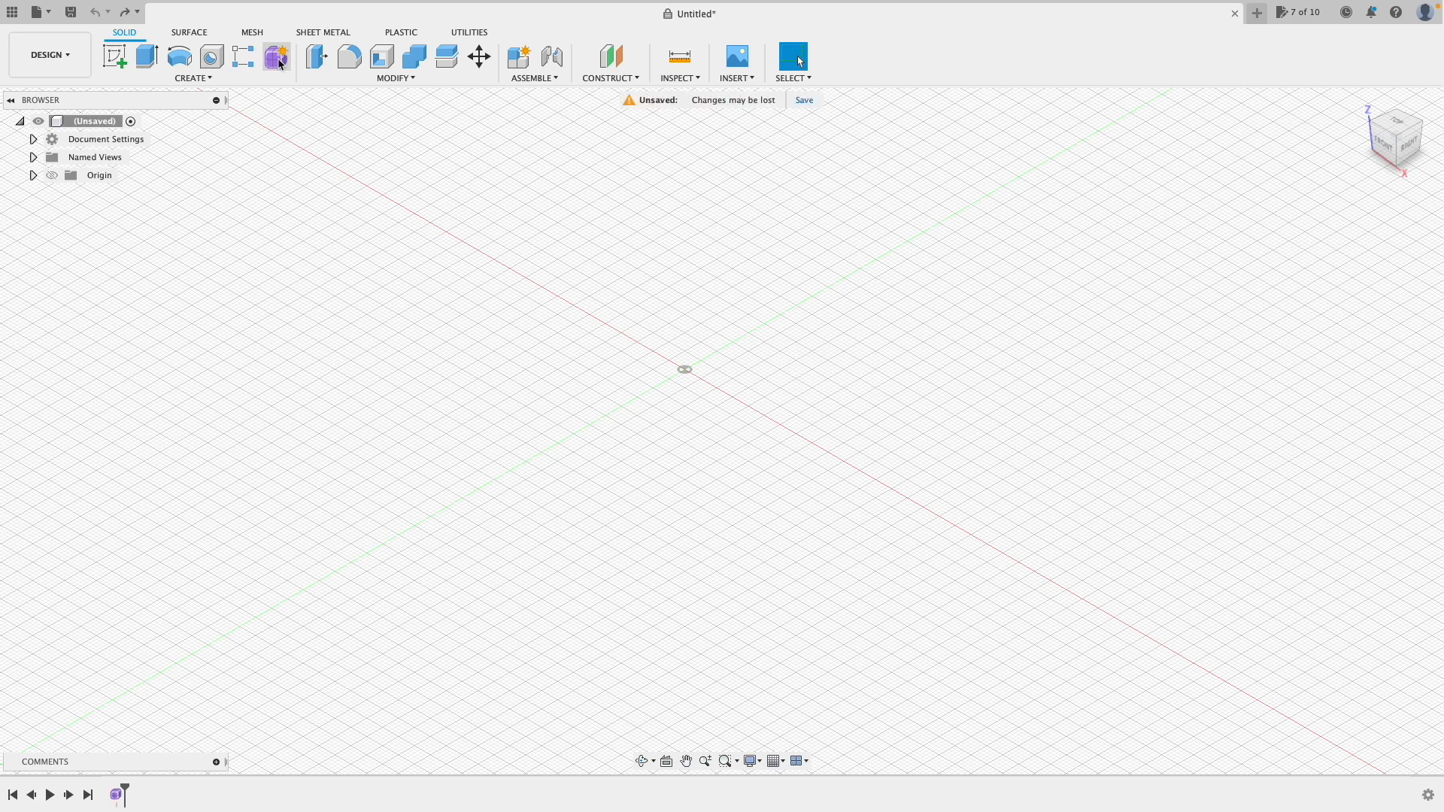
click(191, 78)
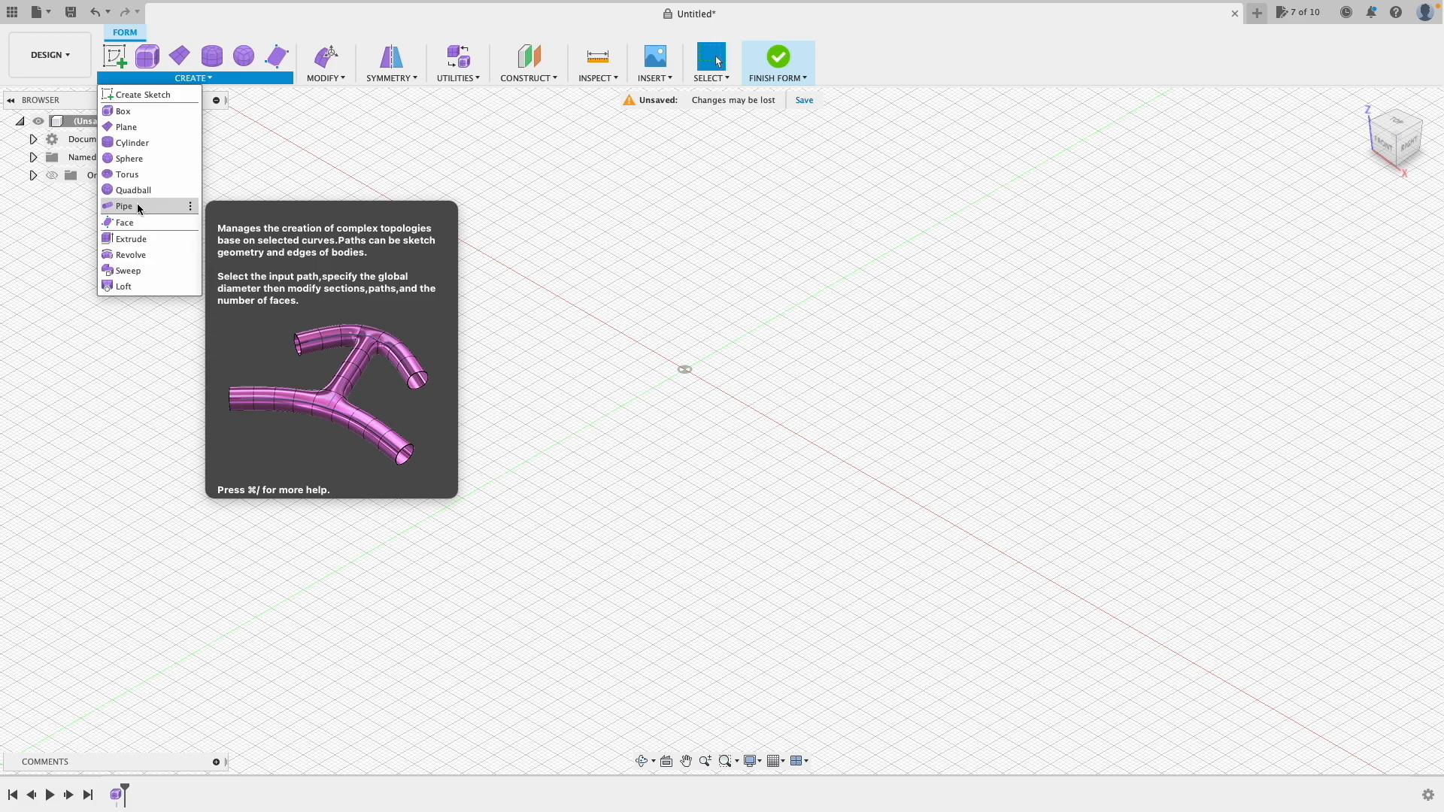
click(128, 94)
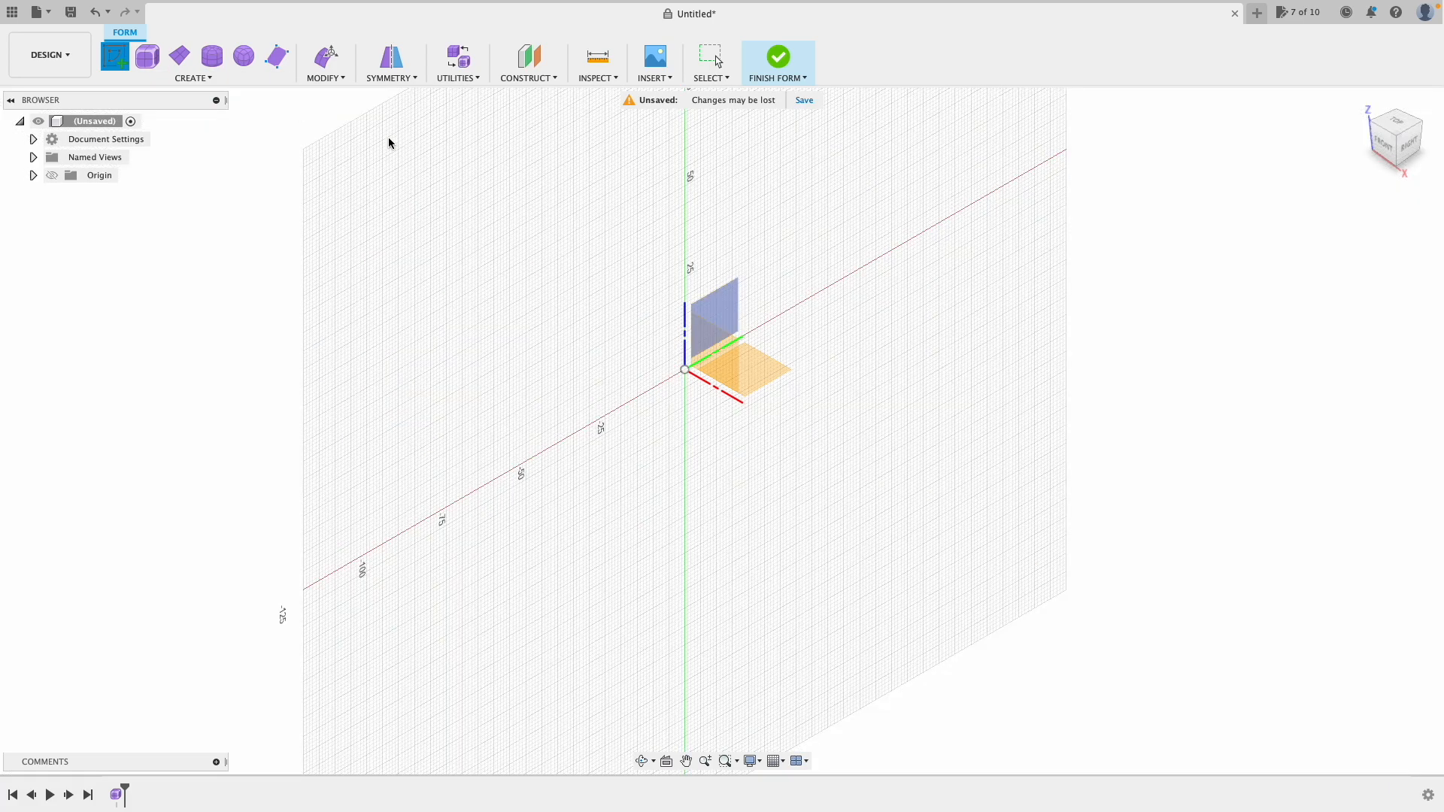
click(754, 372)
Step: Draw a four-point fit spline arching above the origin and finish the sketch
click(211, 57)
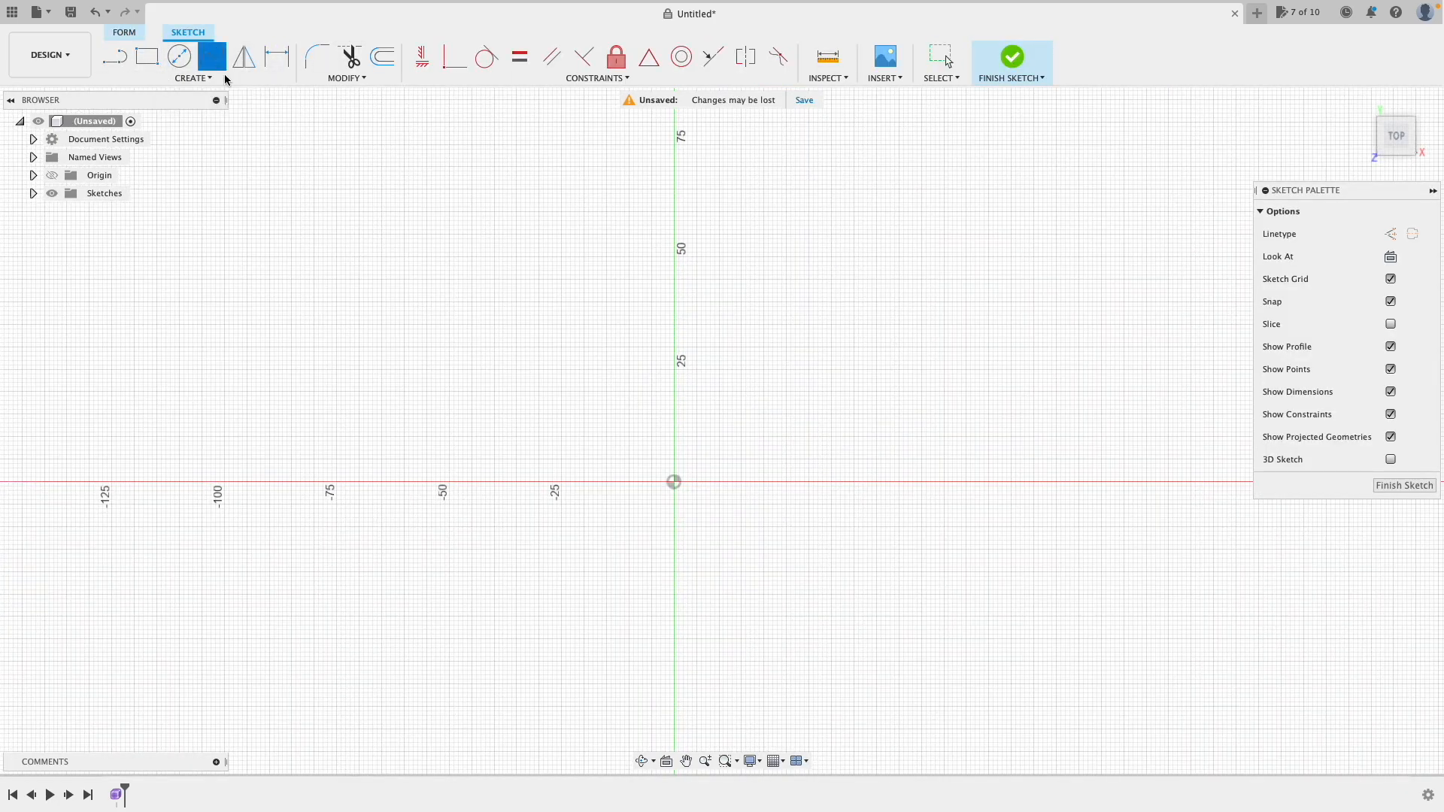
click(508, 458)
click(584, 427)
click(759, 397)
click(957, 472)
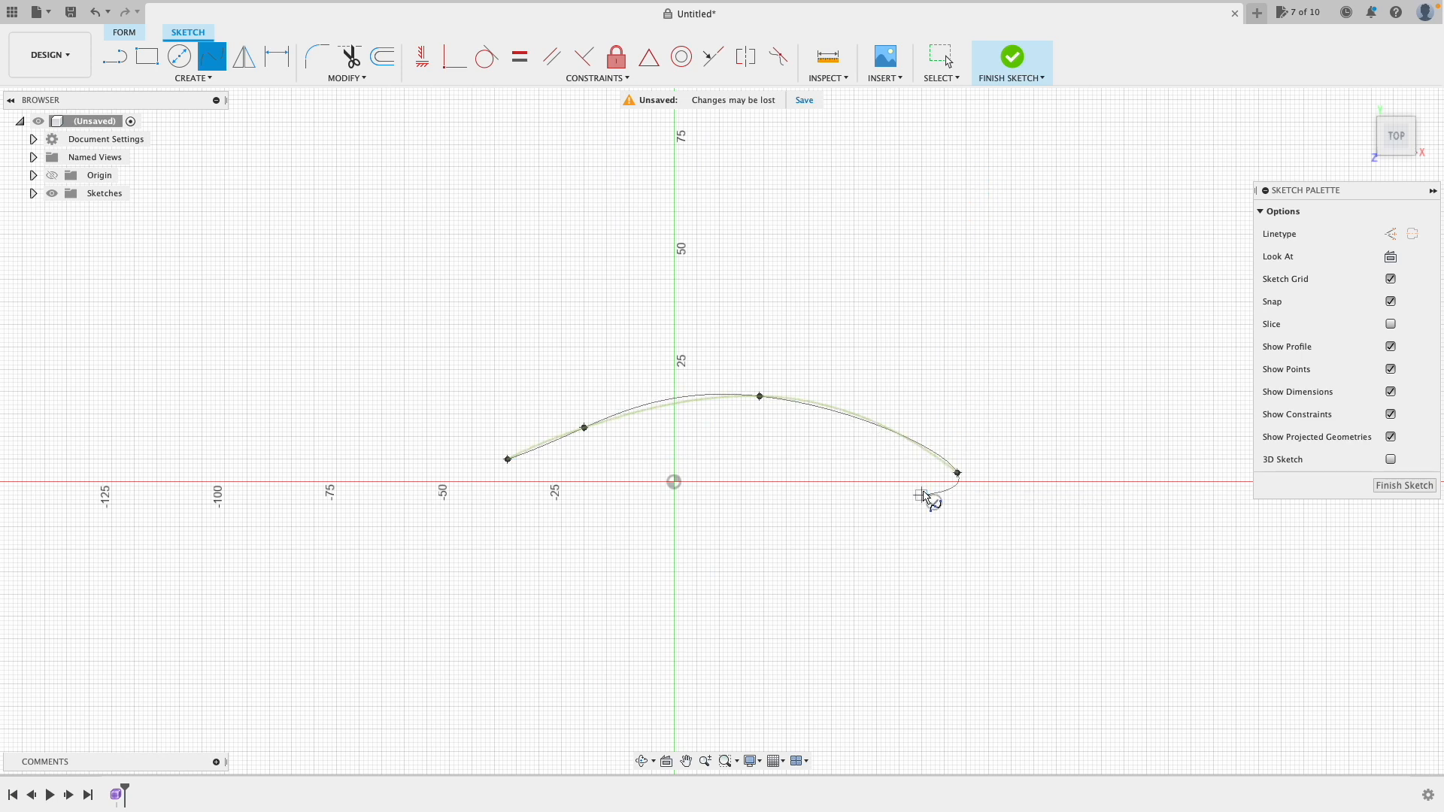
click(933, 501)
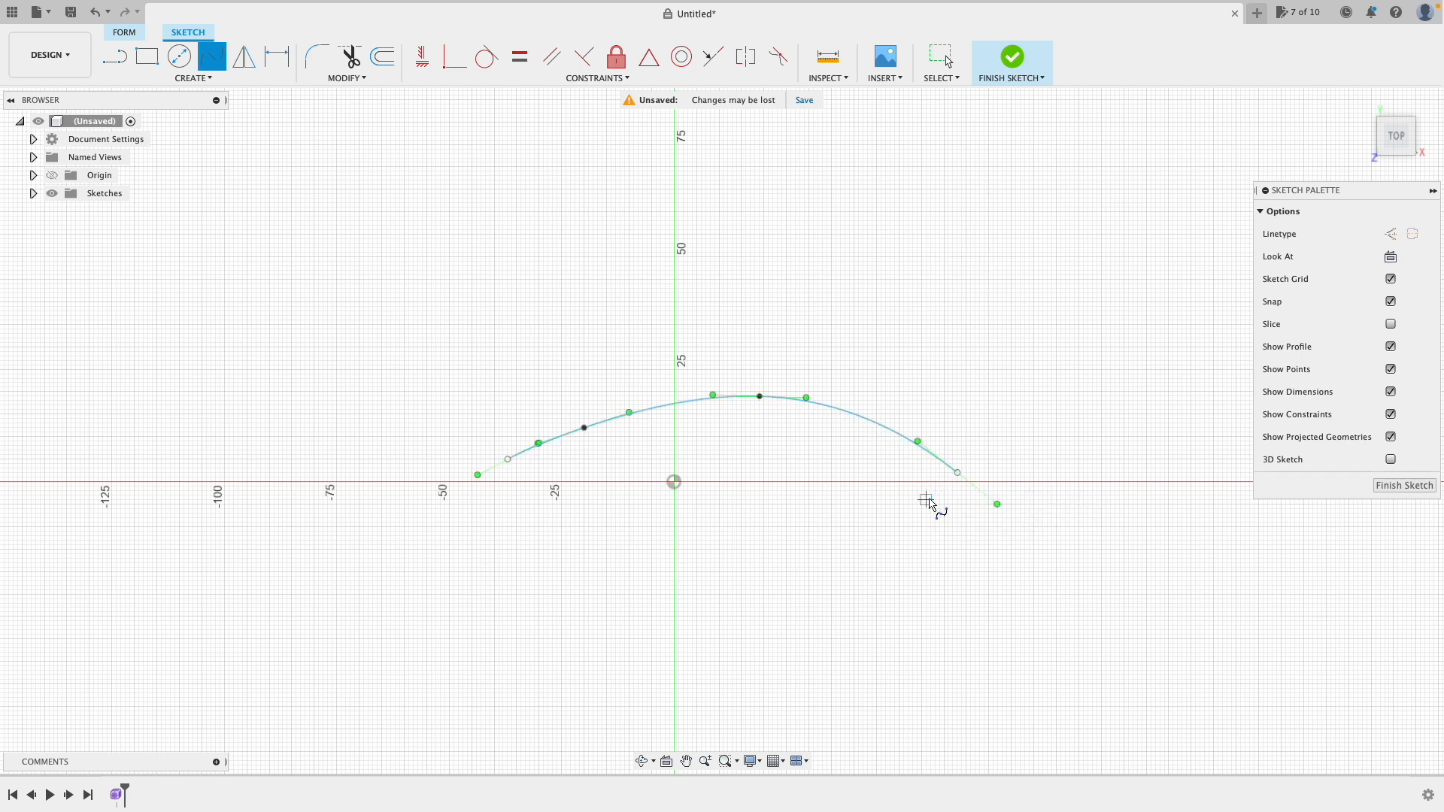
click(1005, 60)
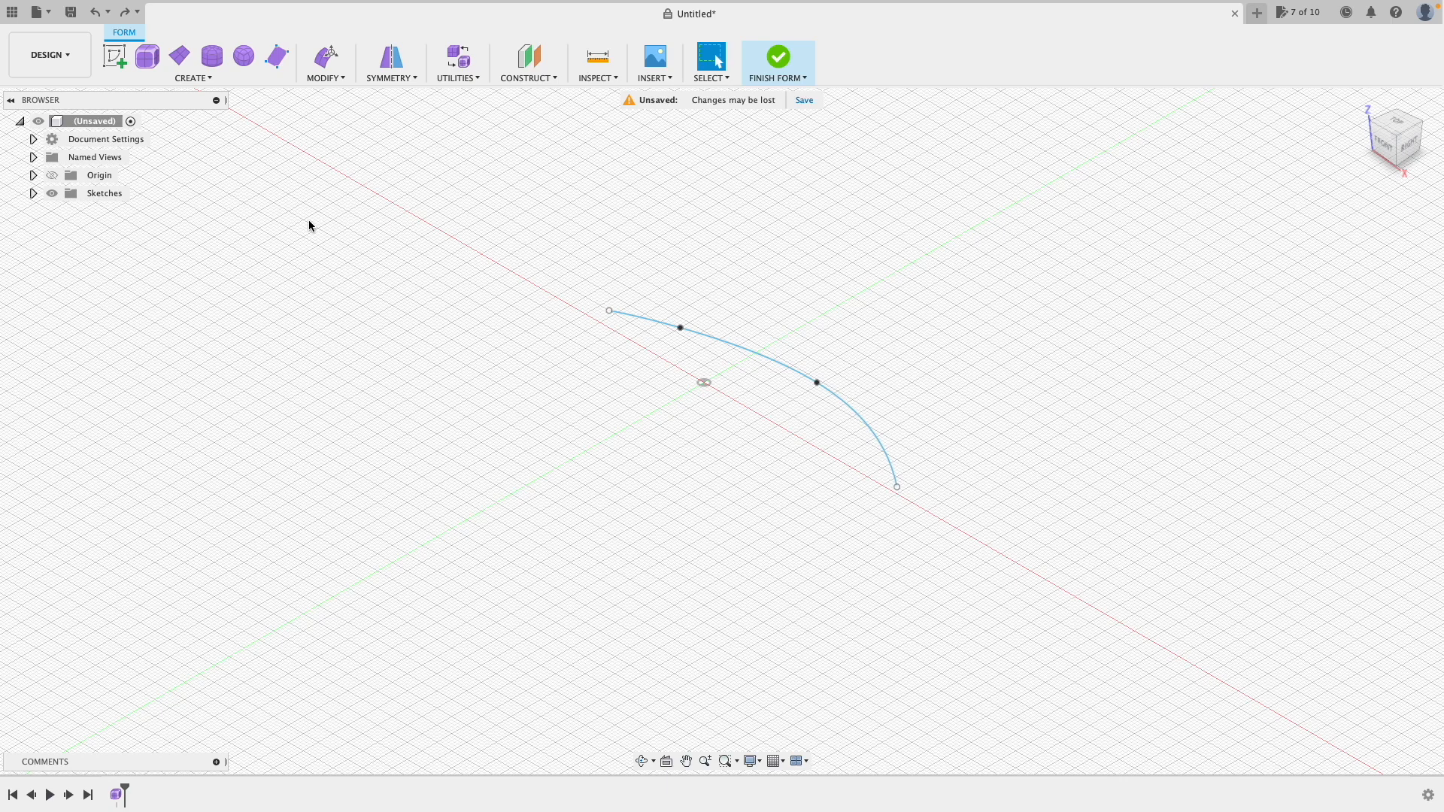
click(203, 80)
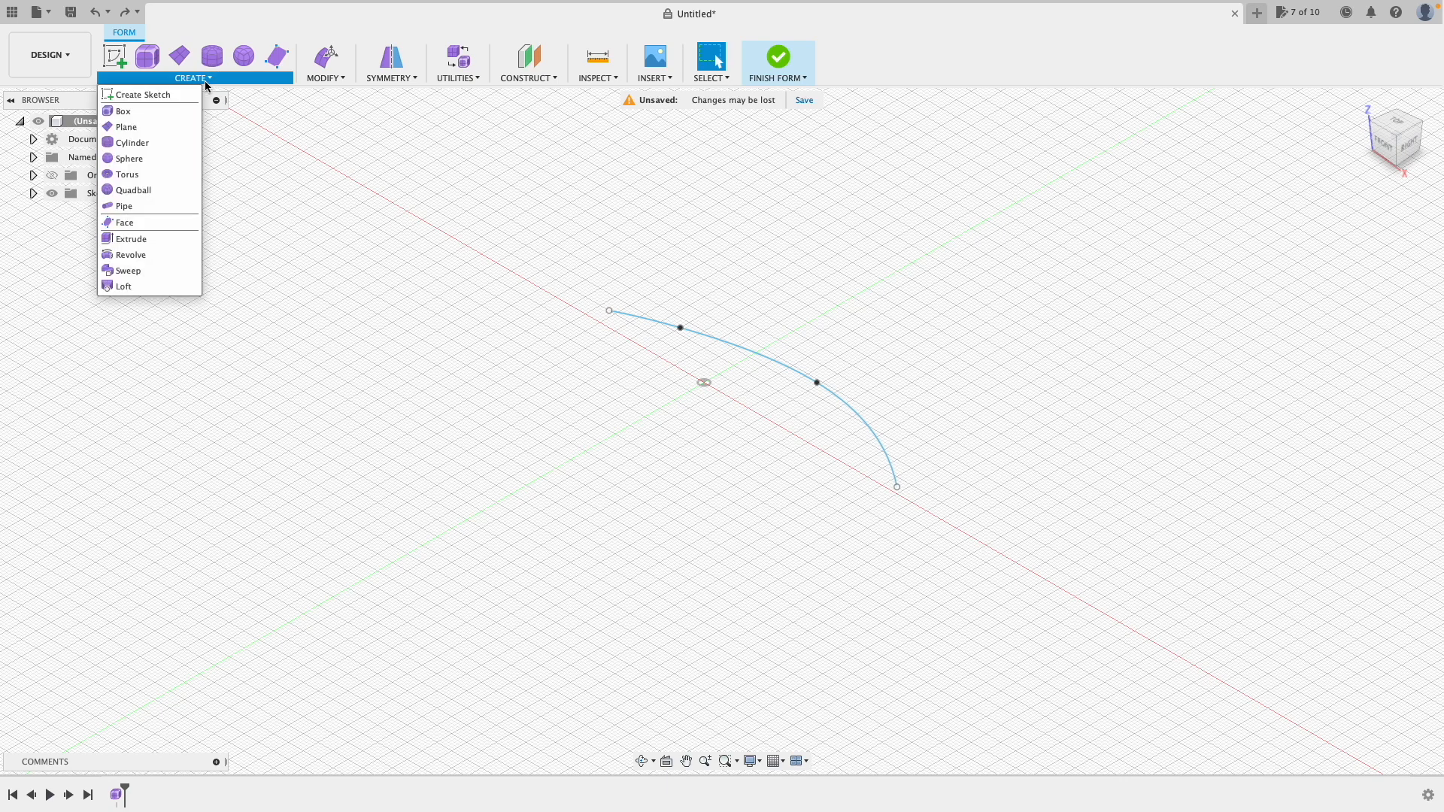
Step: Create a pipe along the arched spline with a 10 mm global diameter and smooth display
click(161, 210)
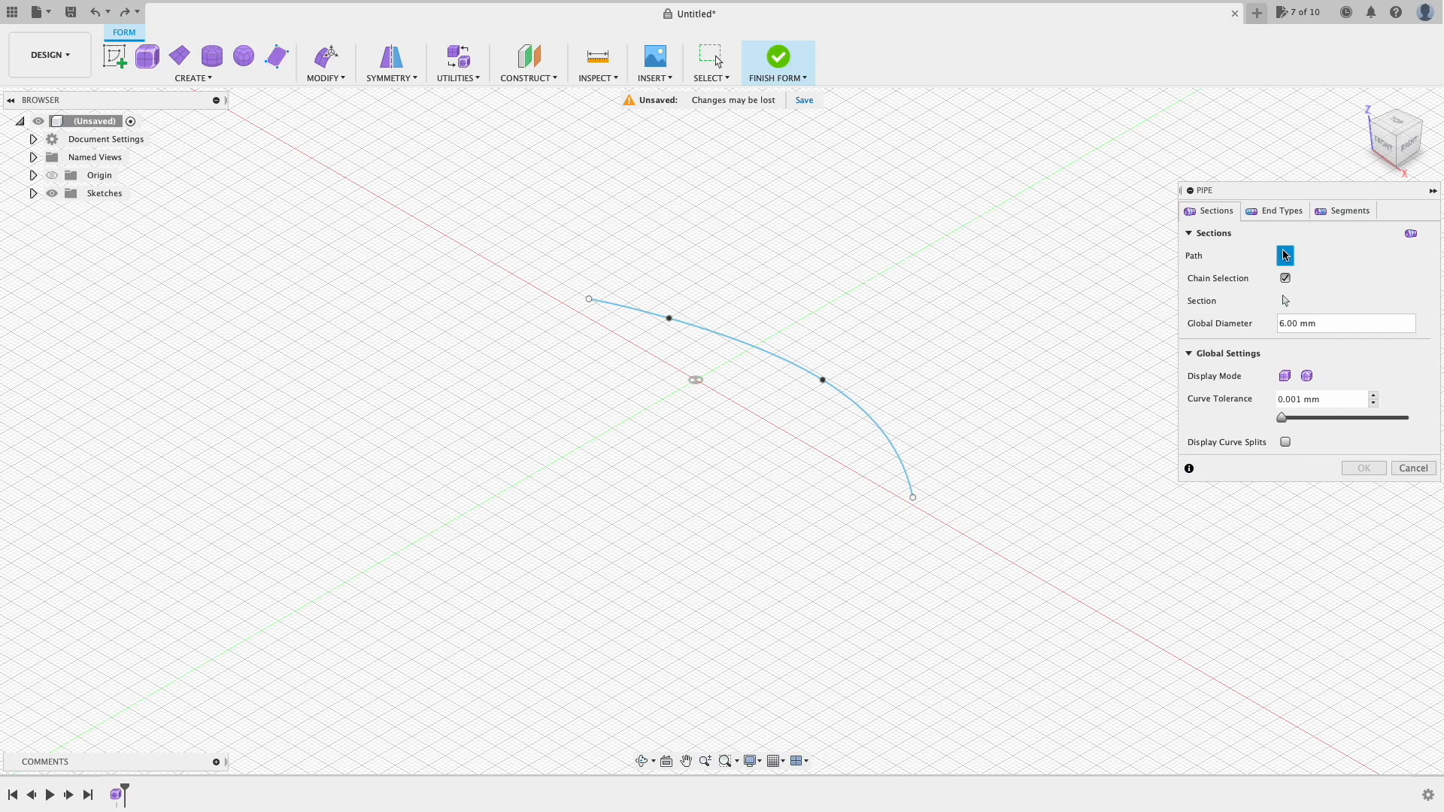
click(868, 415)
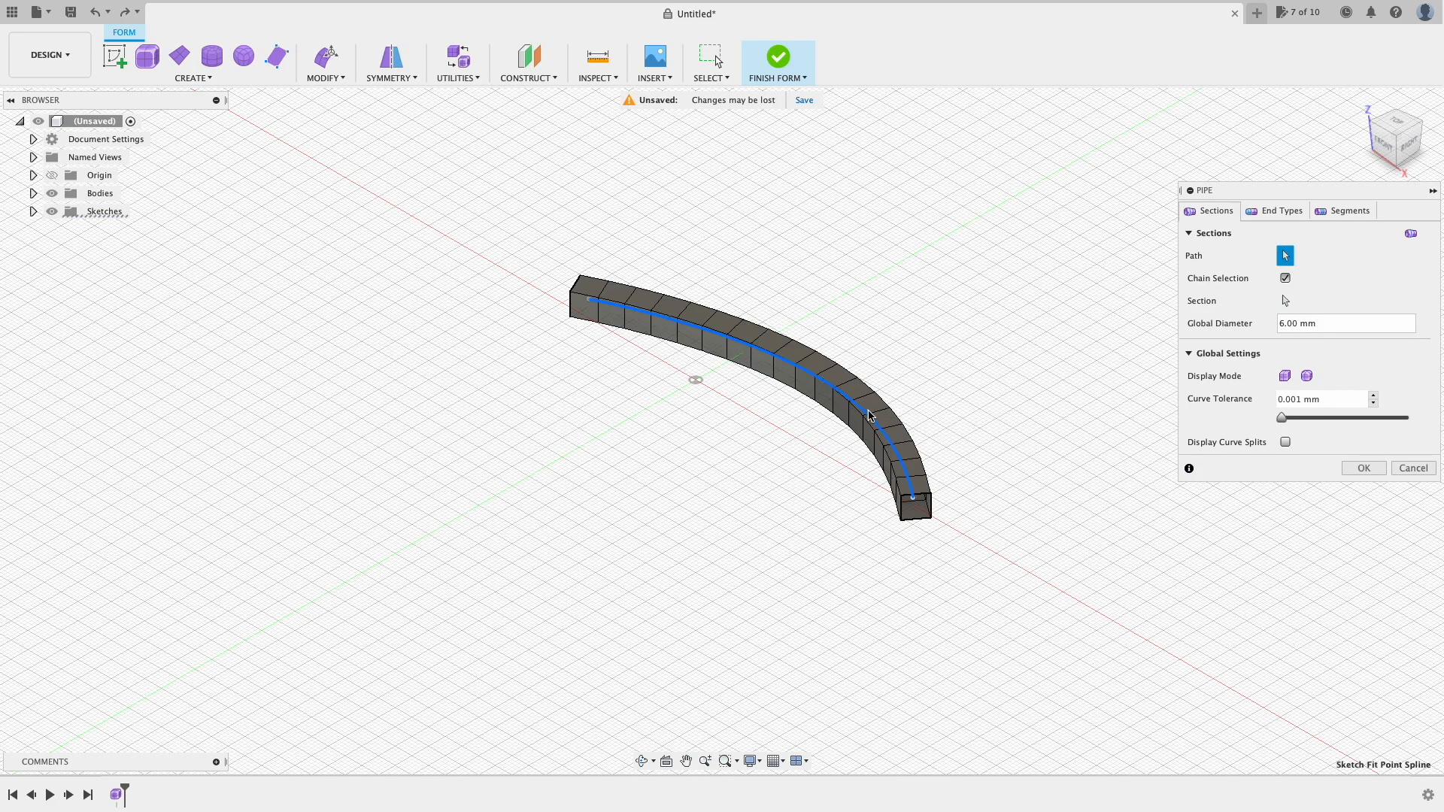
click(1286, 327)
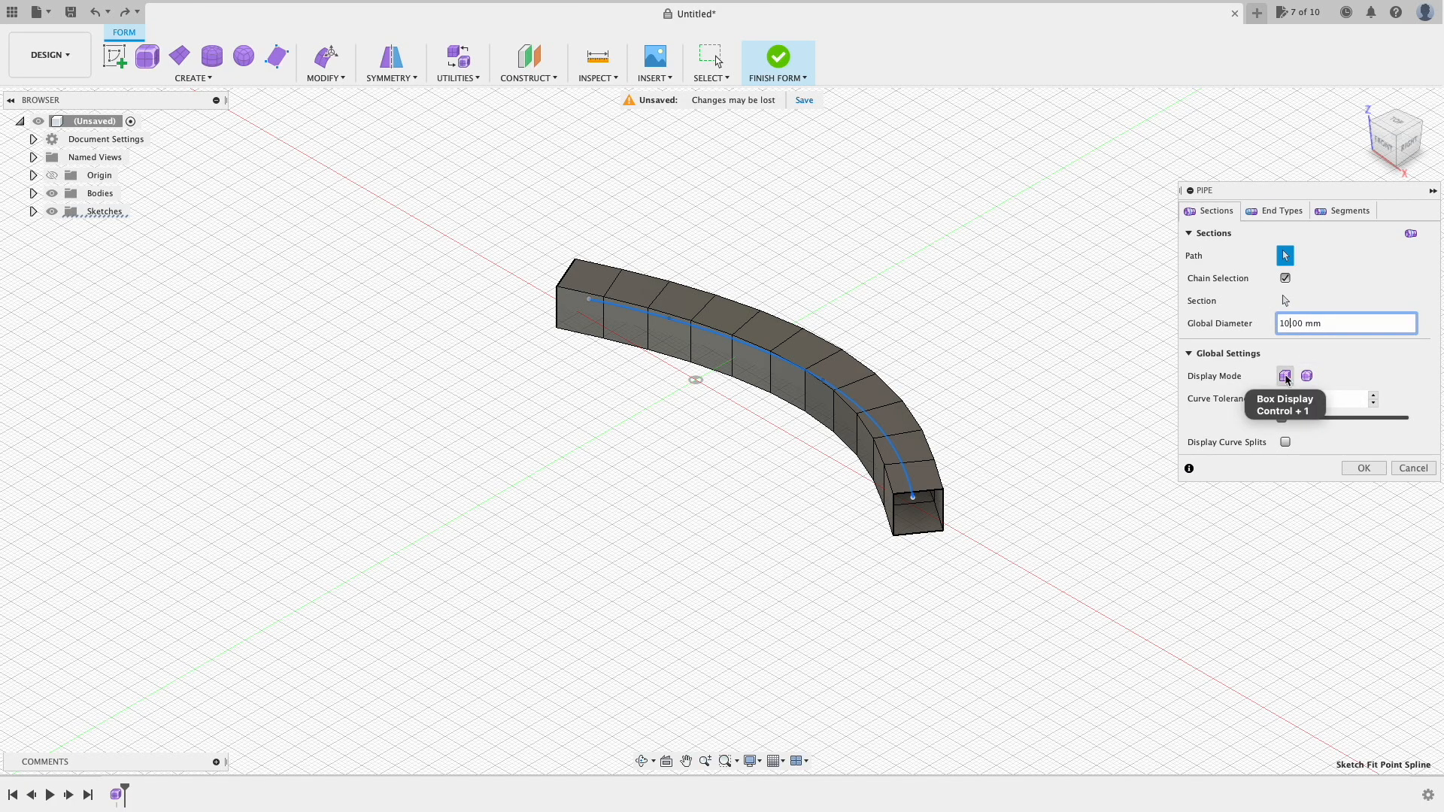
click(1306, 376)
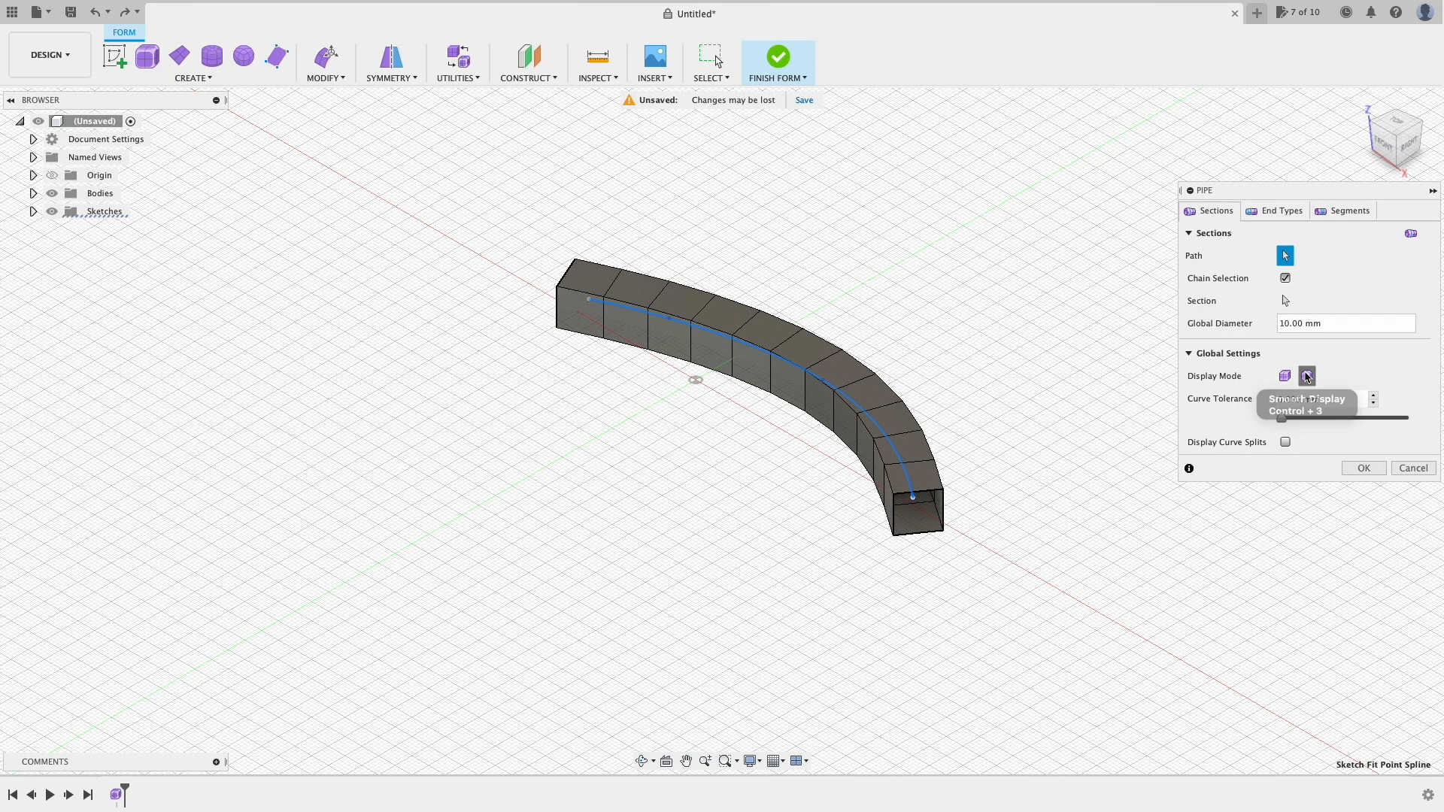
click(1306, 376)
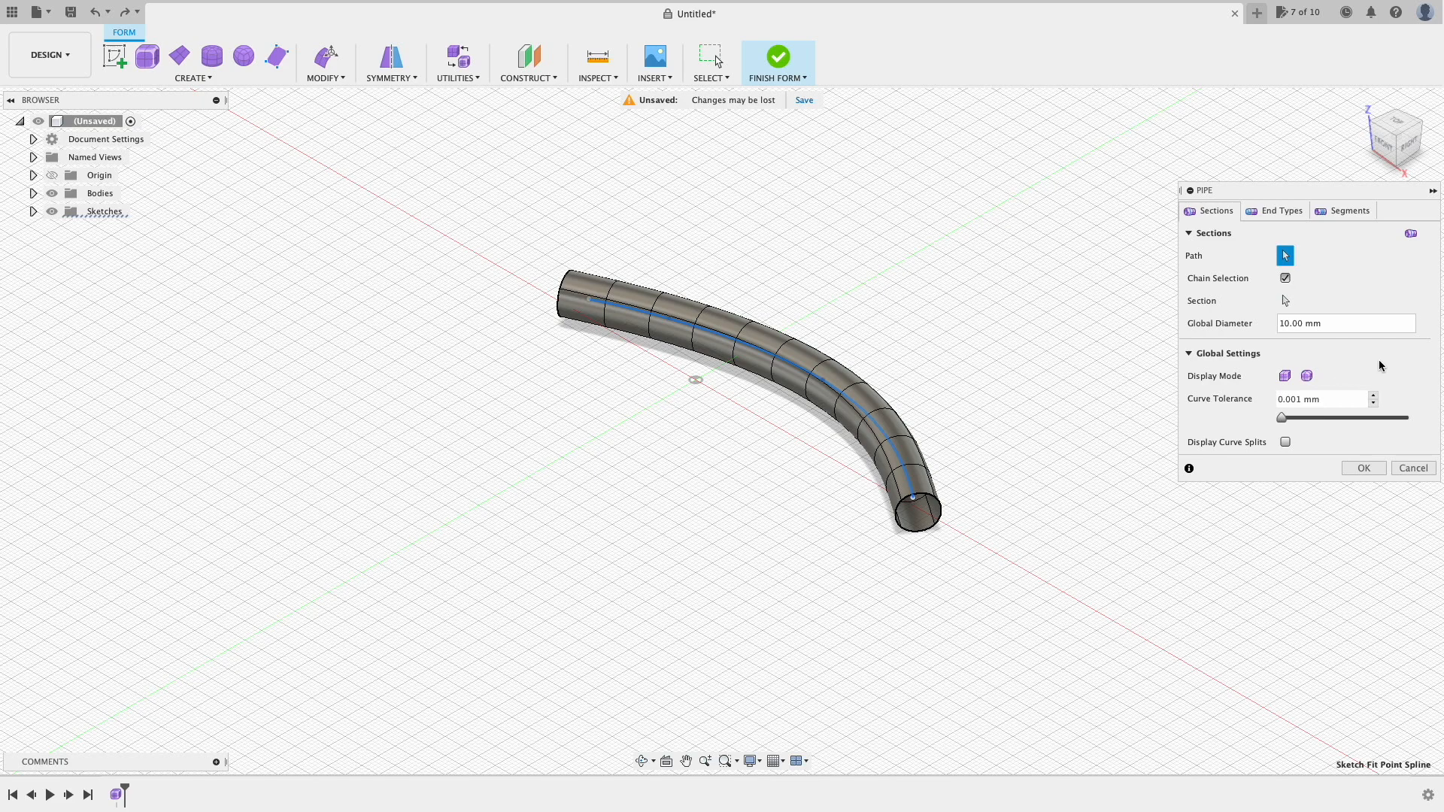
click(1282, 215)
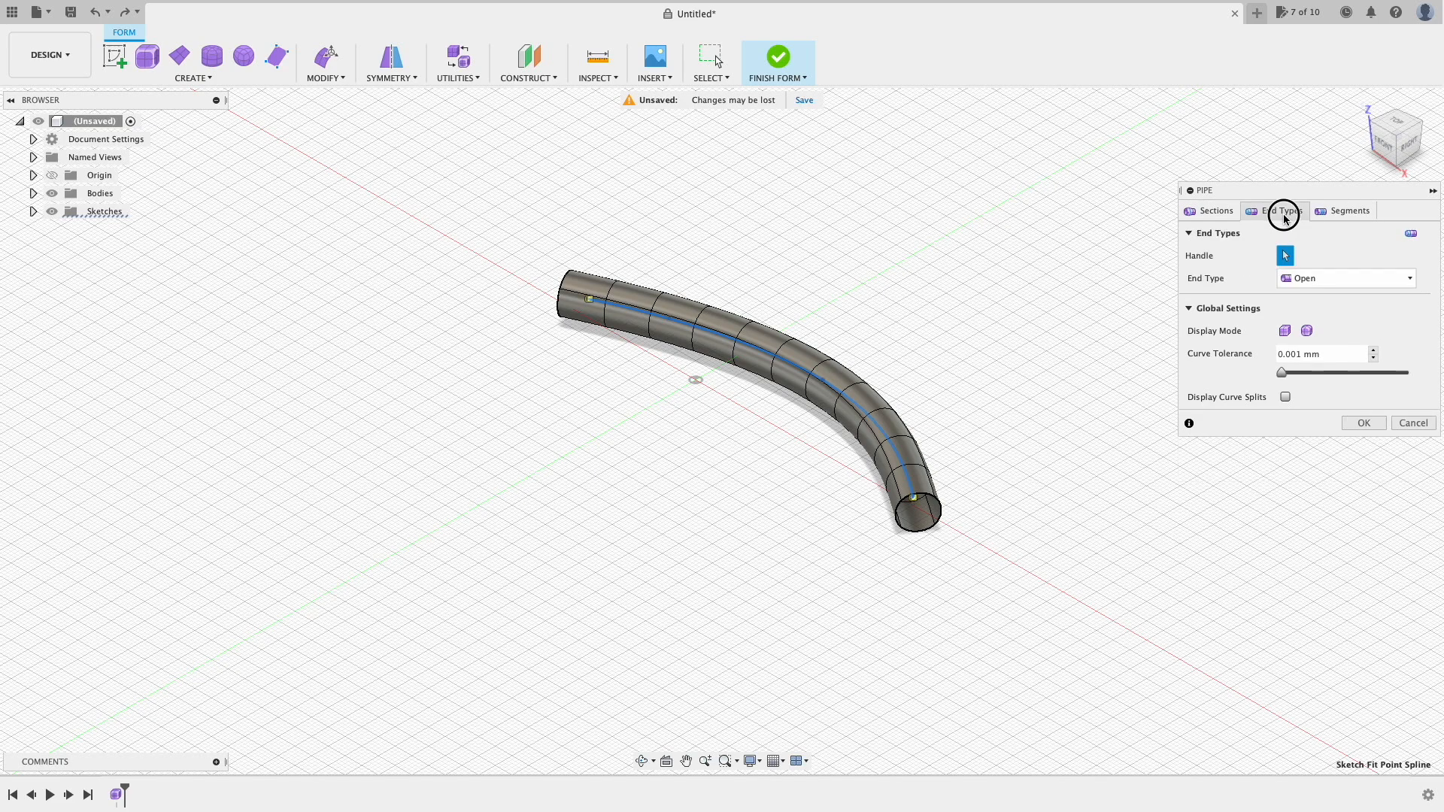
Step: Set the pipe's end type to Square for rounded ends
click(1367, 282)
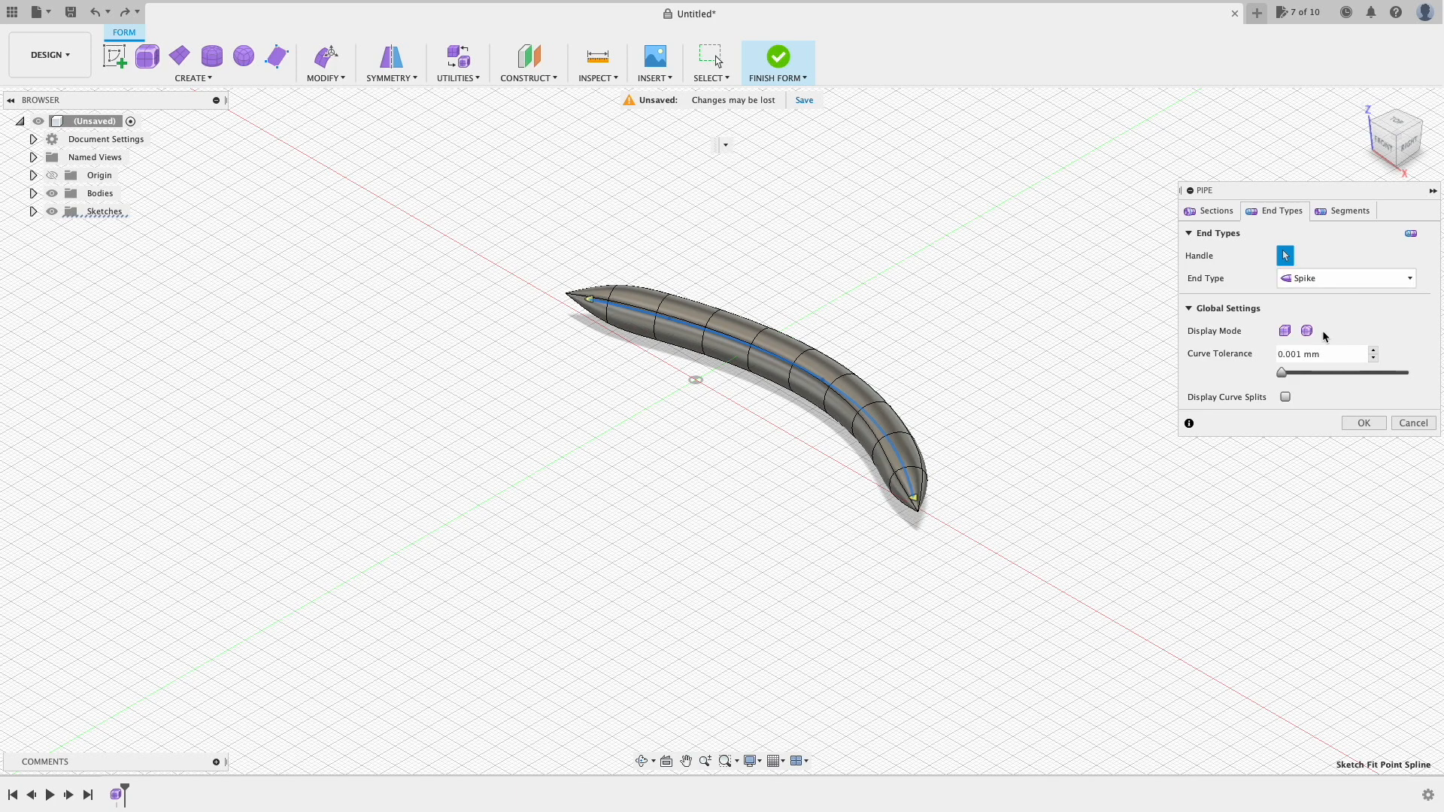
click(1359, 281)
click(1321, 299)
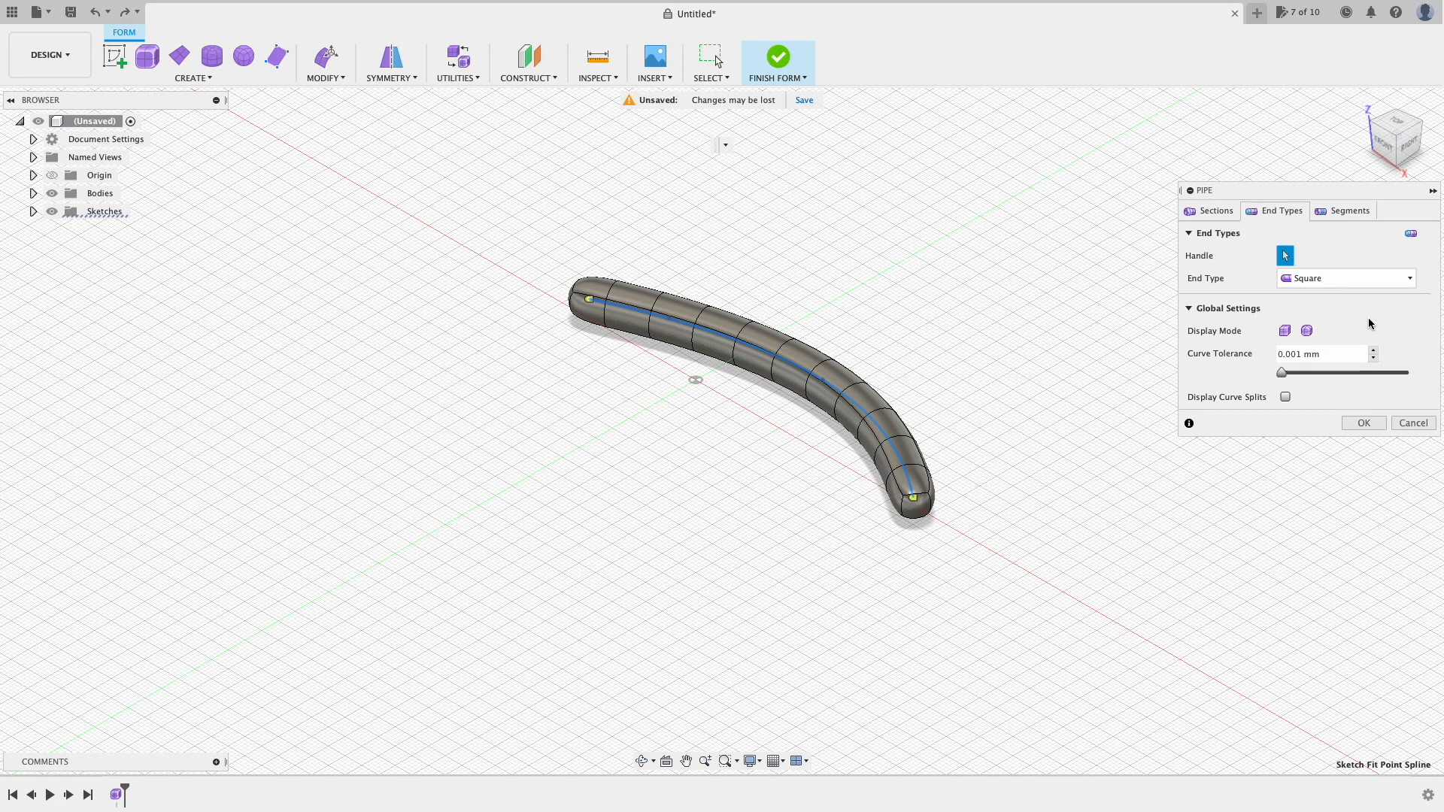
Step: Raise the pipe's segment density so the tube divides into many even spans
click(1345, 215)
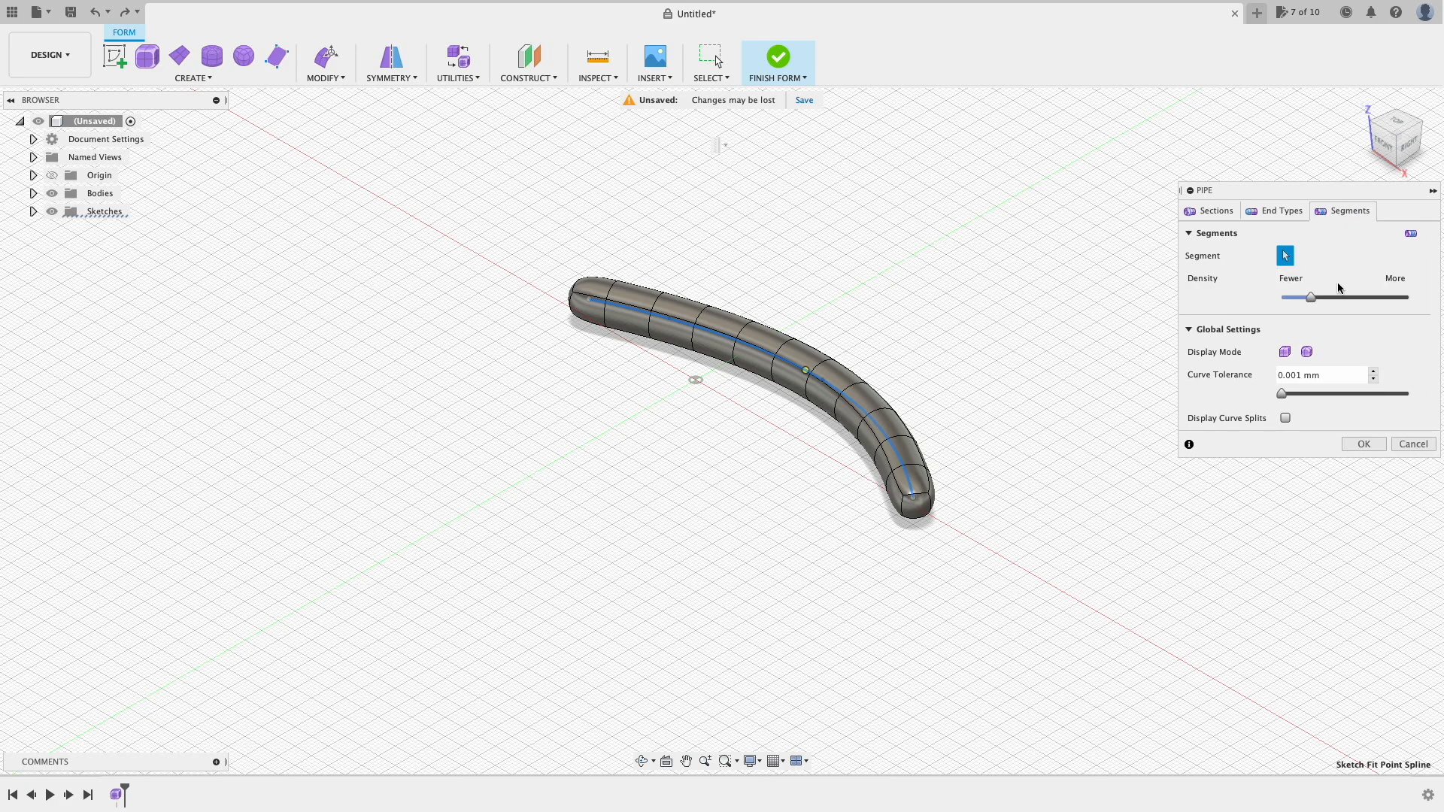
click(1330, 300)
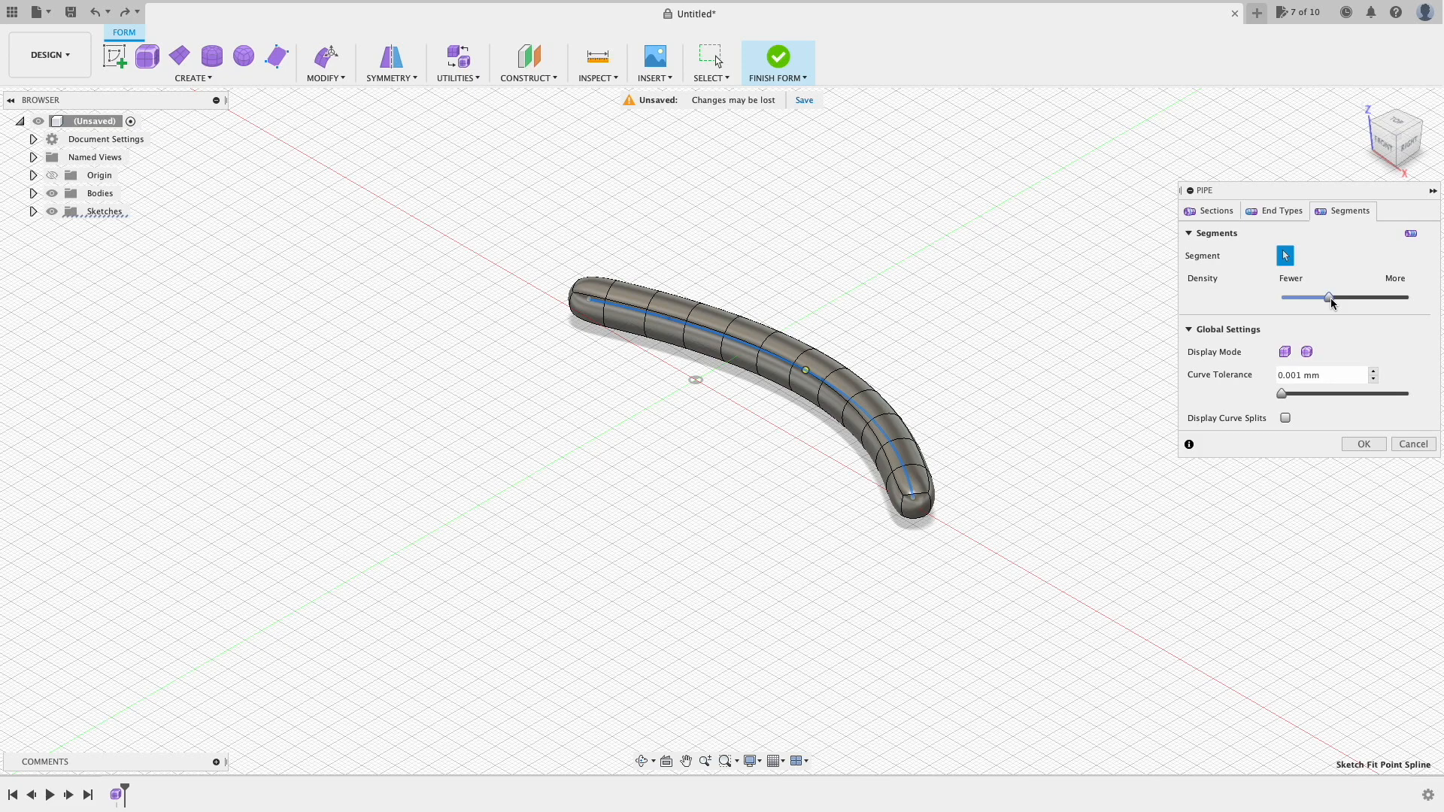
click(1298, 300)
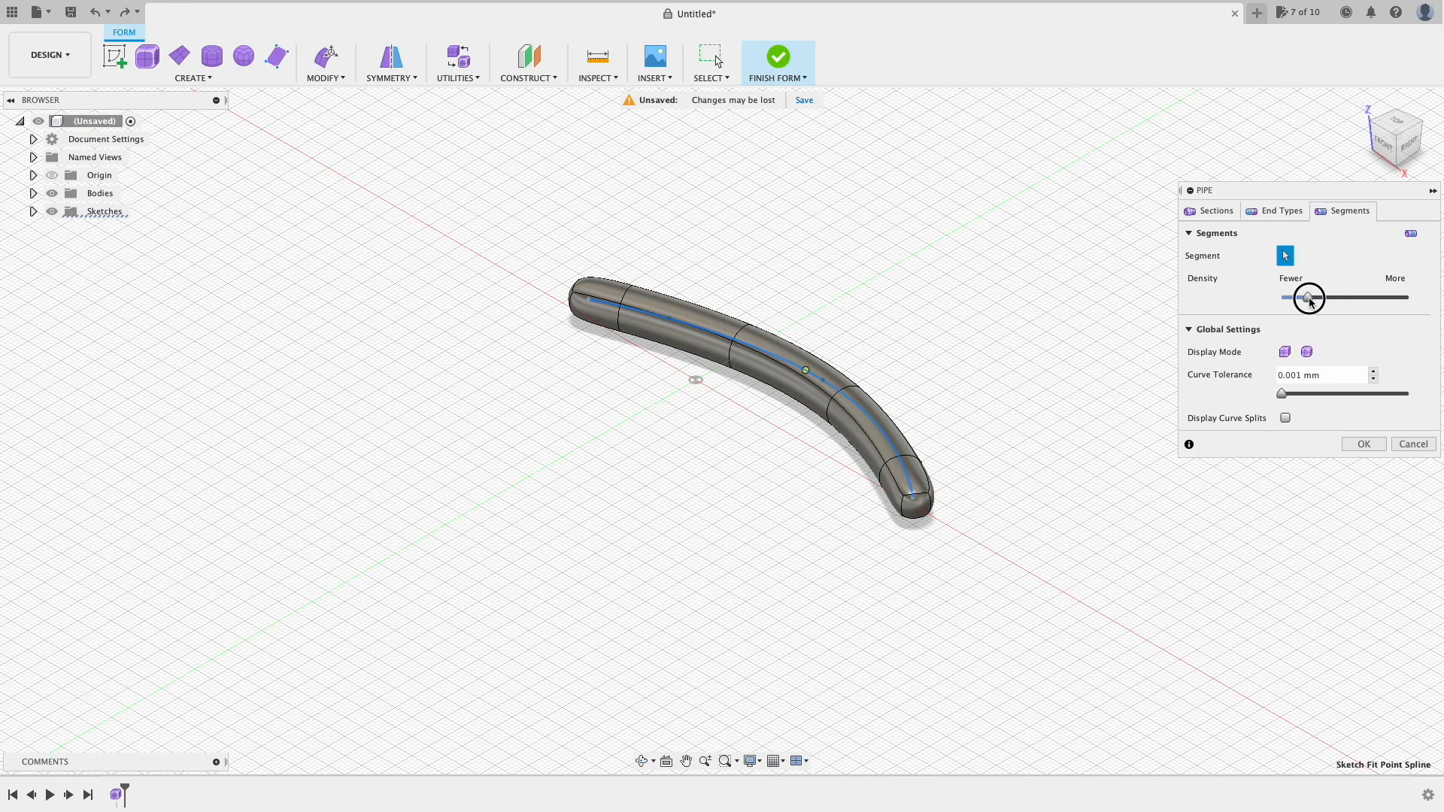
click(1341, 301)
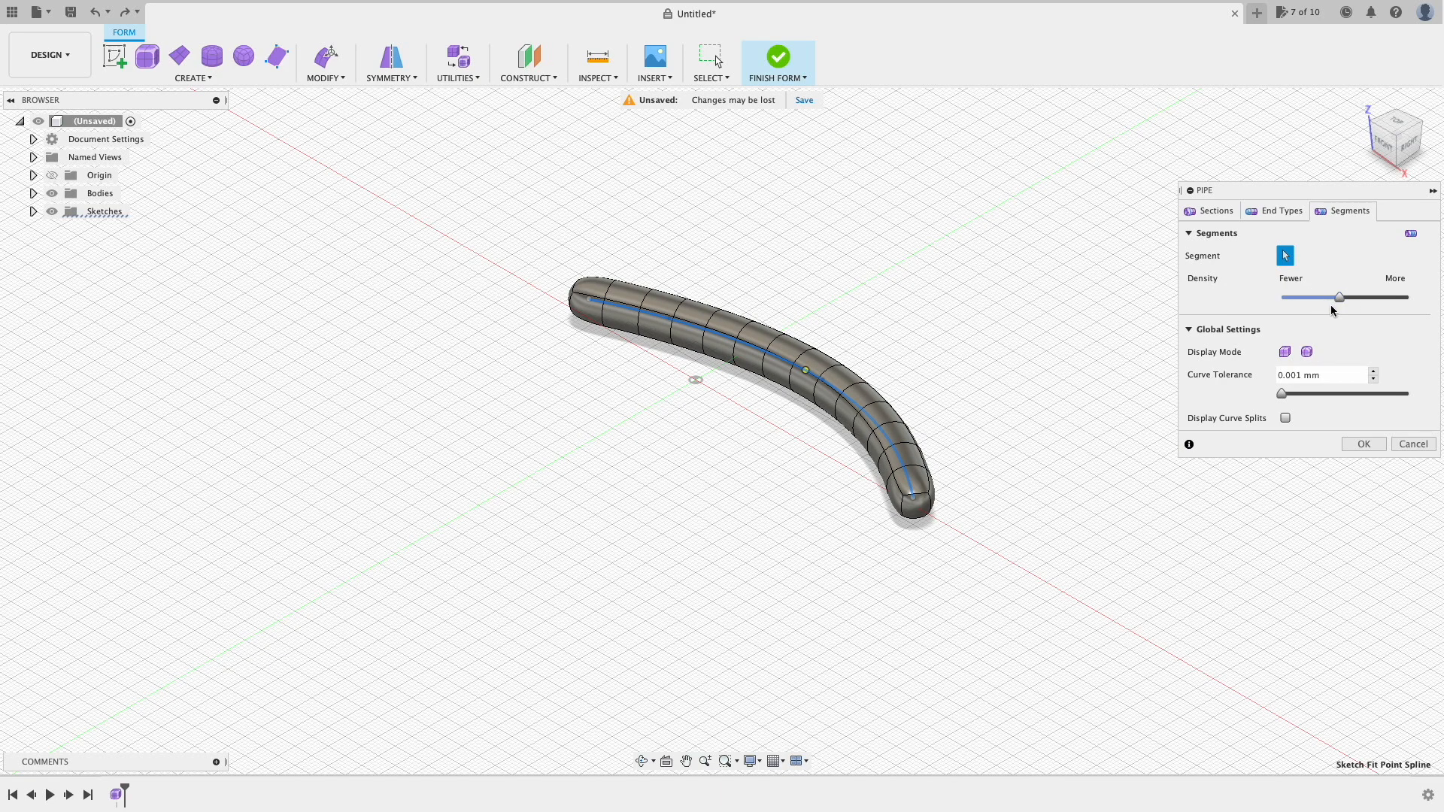
click(1211, 211)
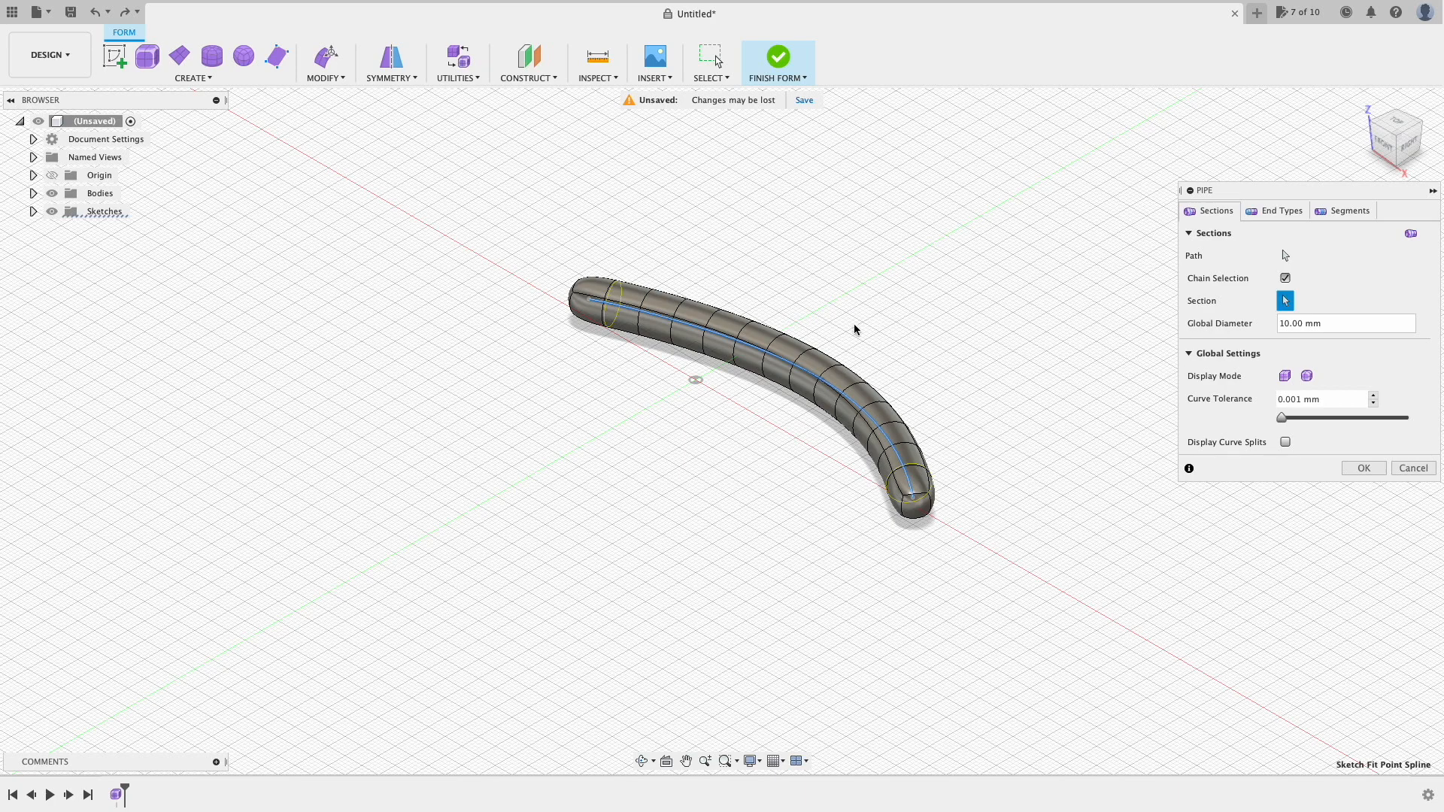
Step: Insert a section near the pipe's end and shrink it to a 6 mm diameter
click(606, 324)
click(892, 482)
drag(947, 478, 933, 481)
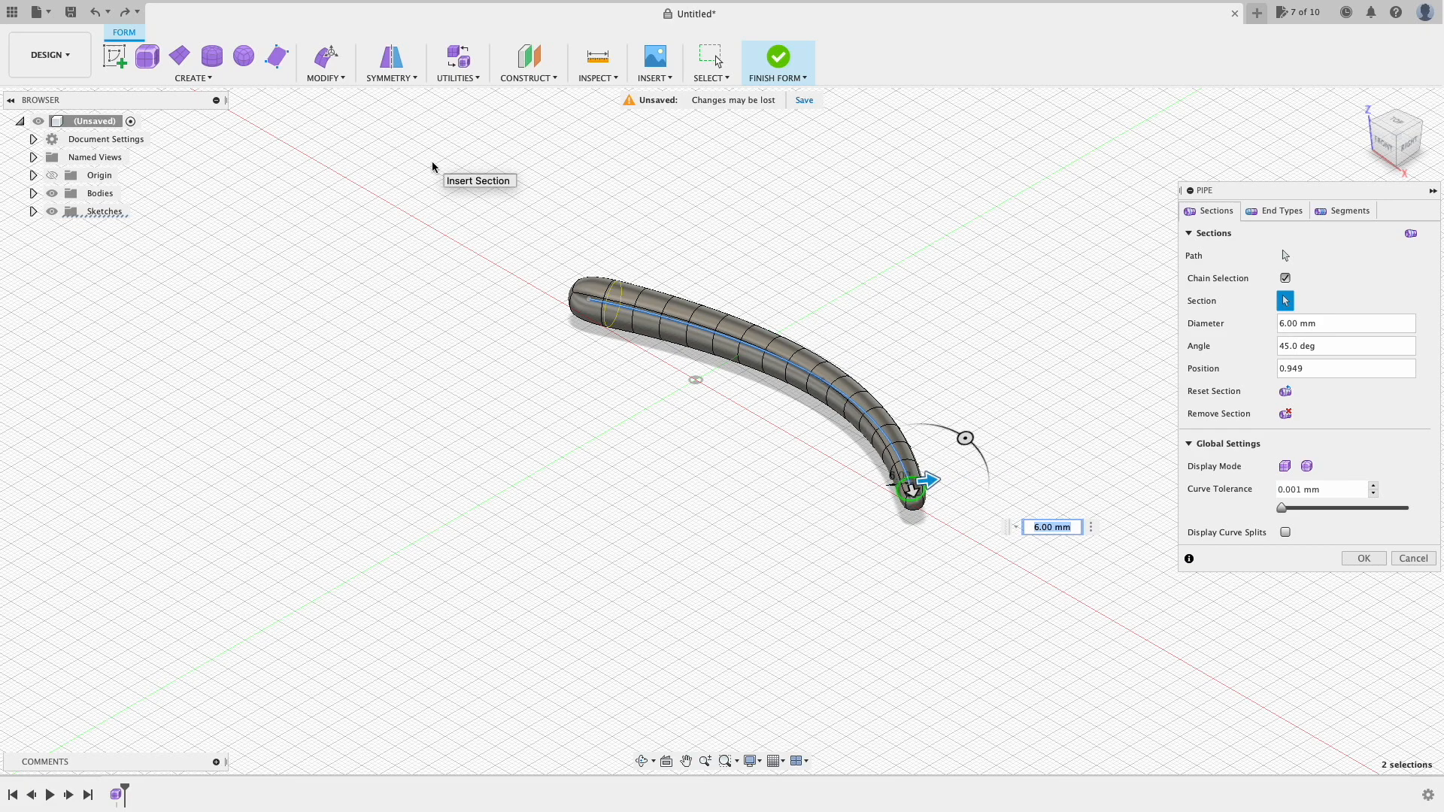
click(388, 82)
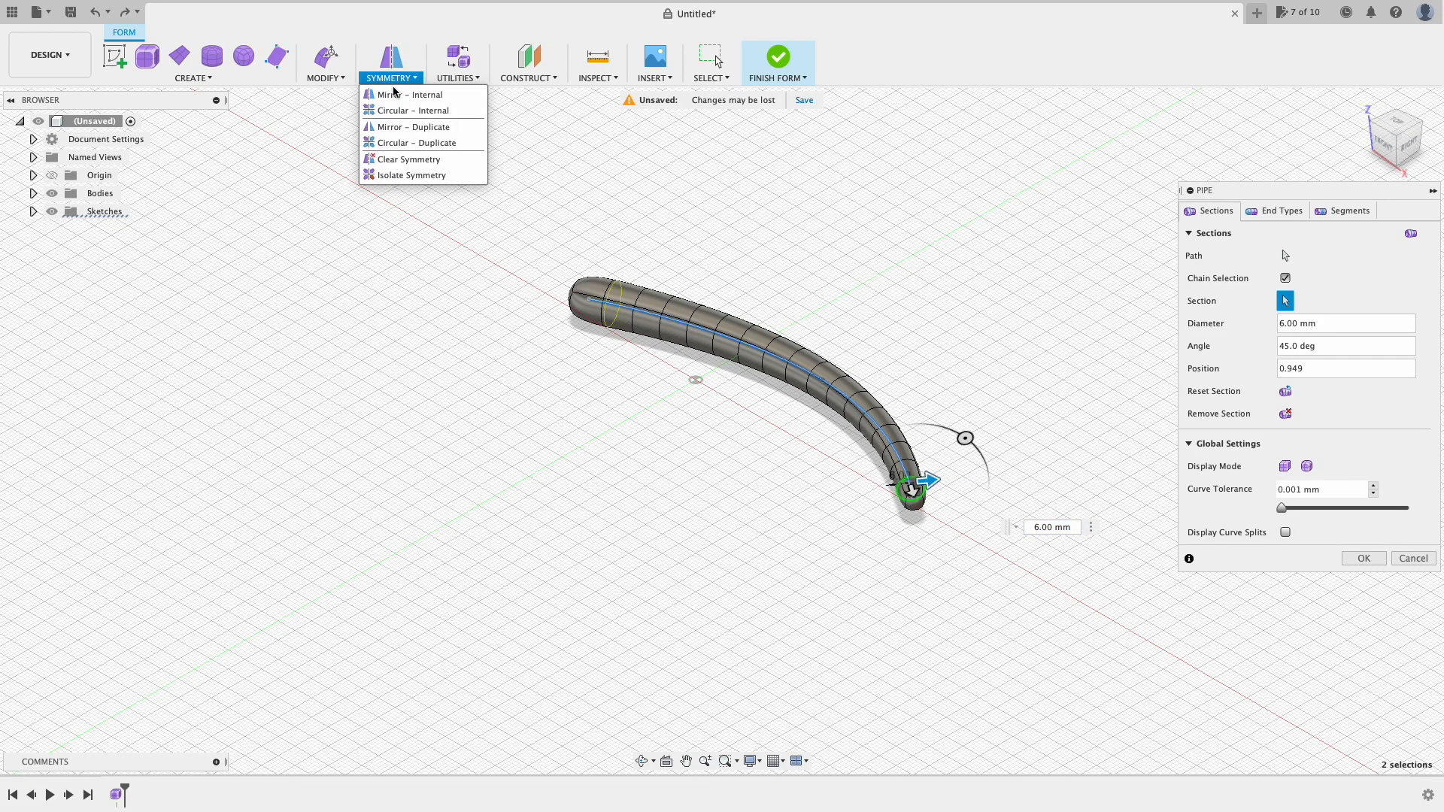
Step: Set up Mirror – Internal symmetry using the pipe's two rounded end faces as the pair
click(446, 97)
click(384, 252)
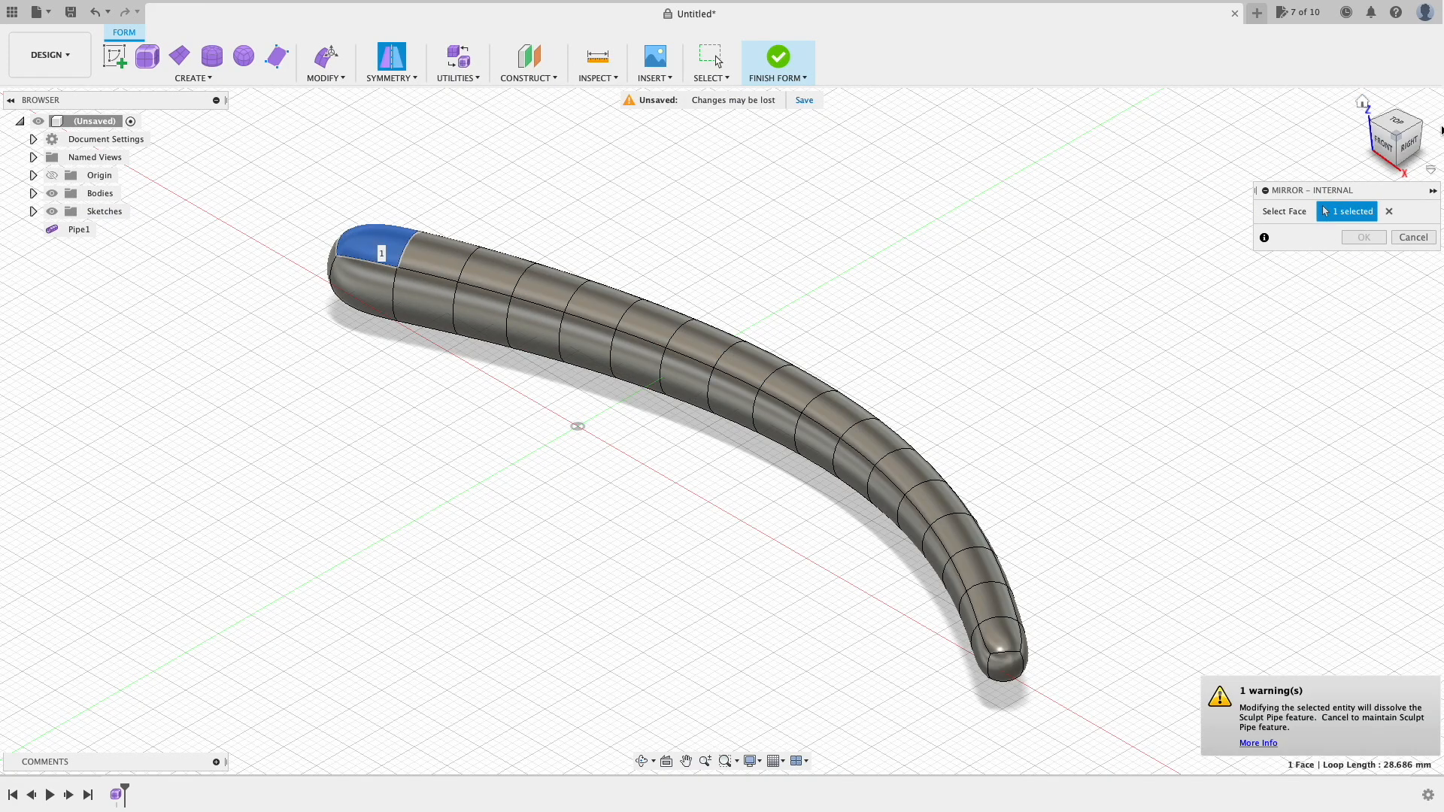
drag(1395, 142, 1392, 70)
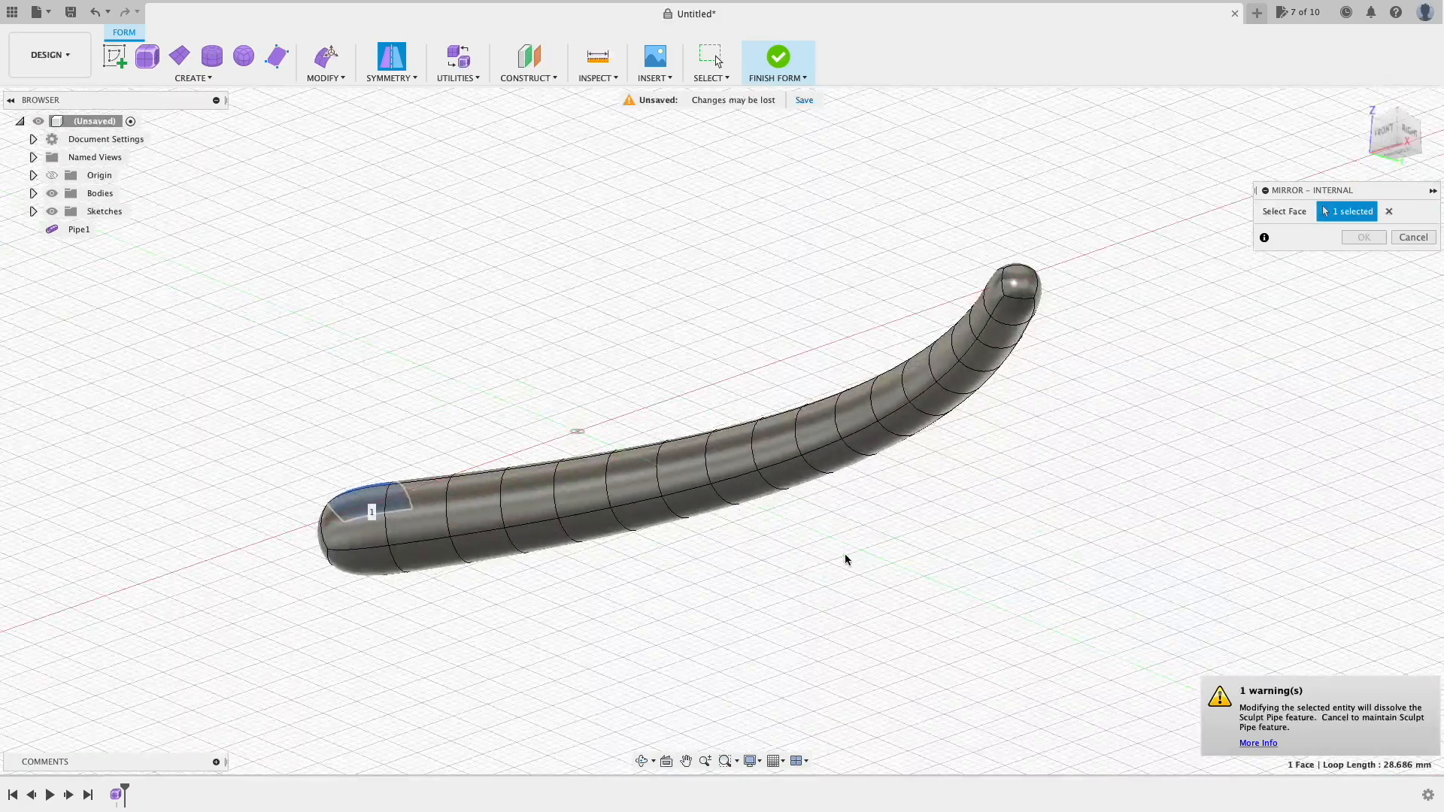
click(381, 567)
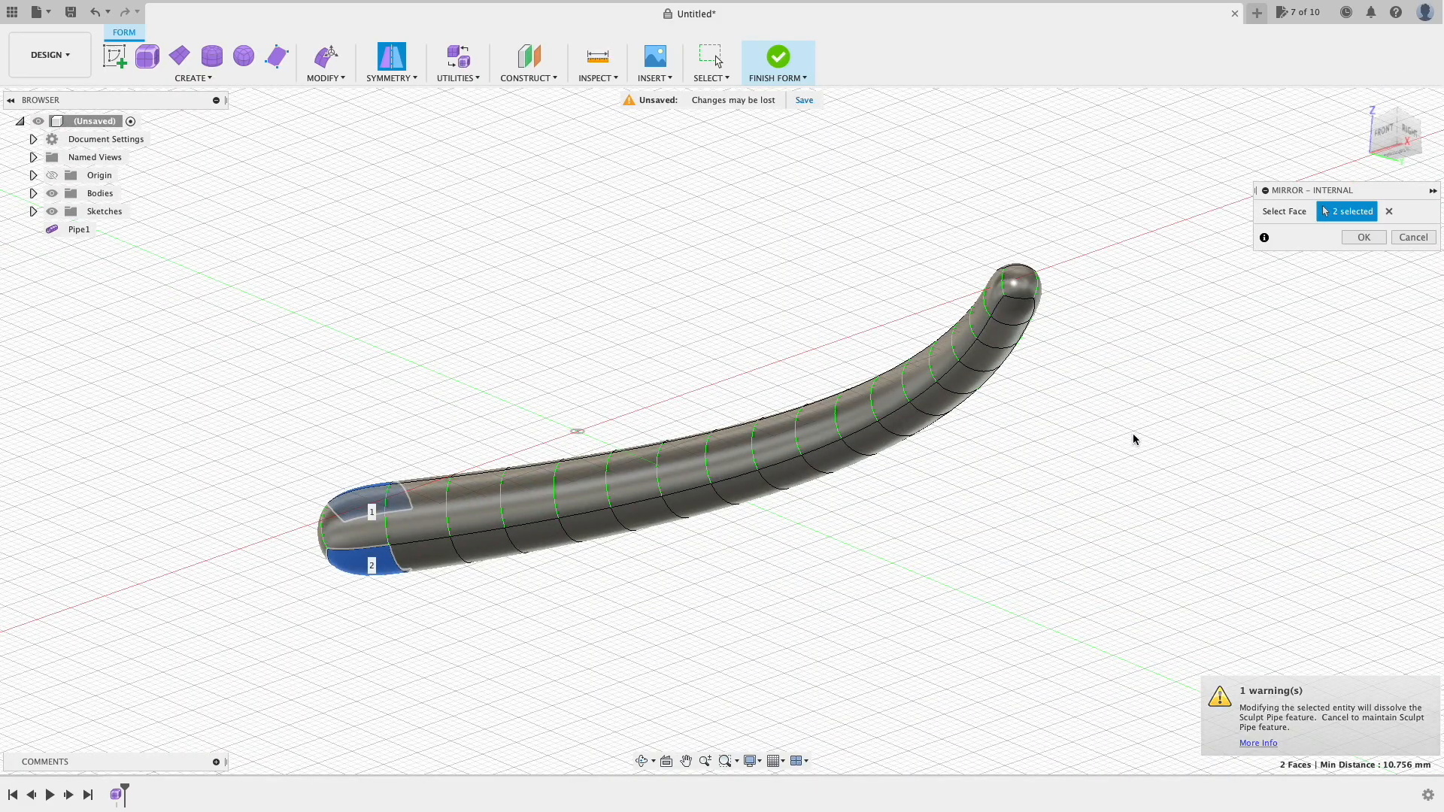
drag(1392, 129, 1375, 179)
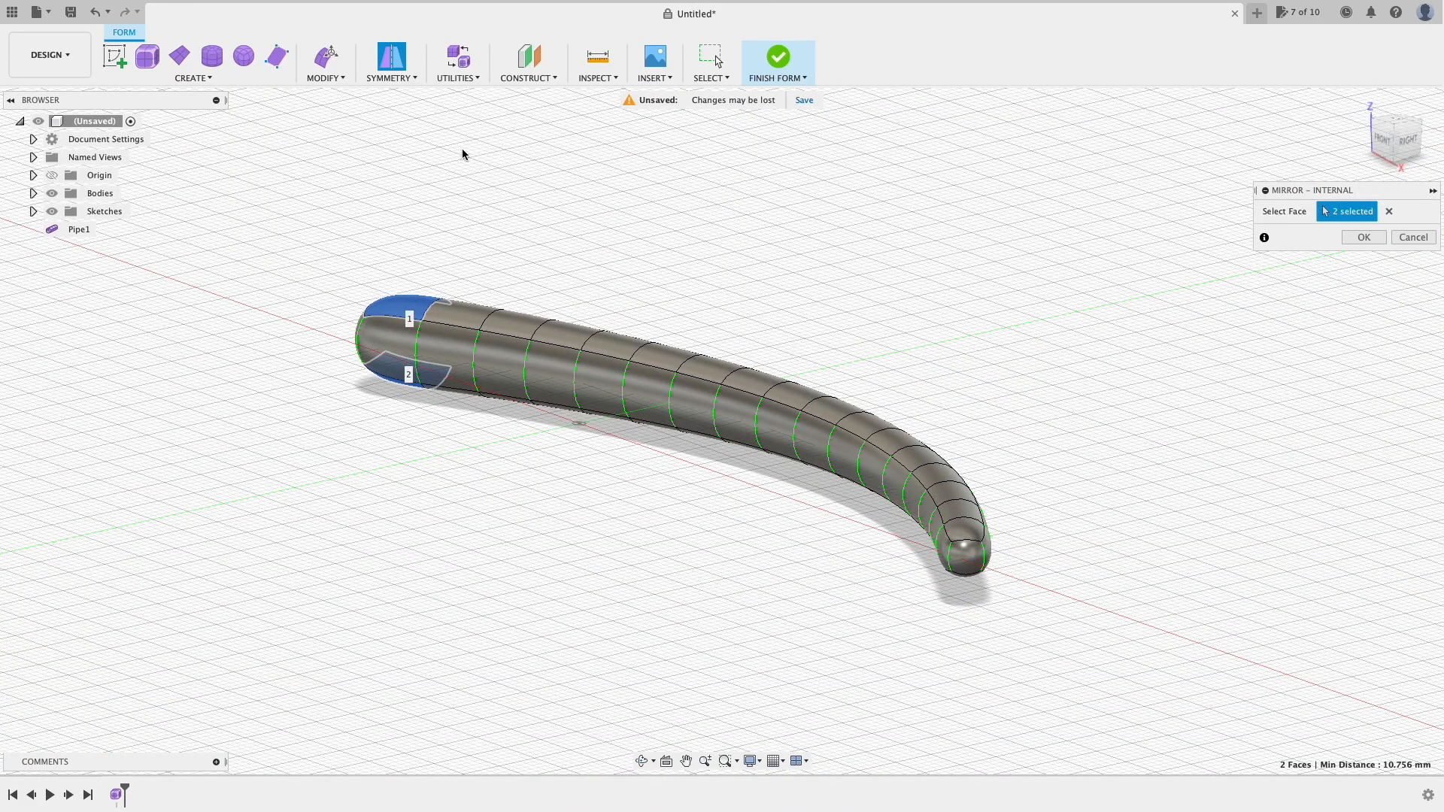
click(323, 78)
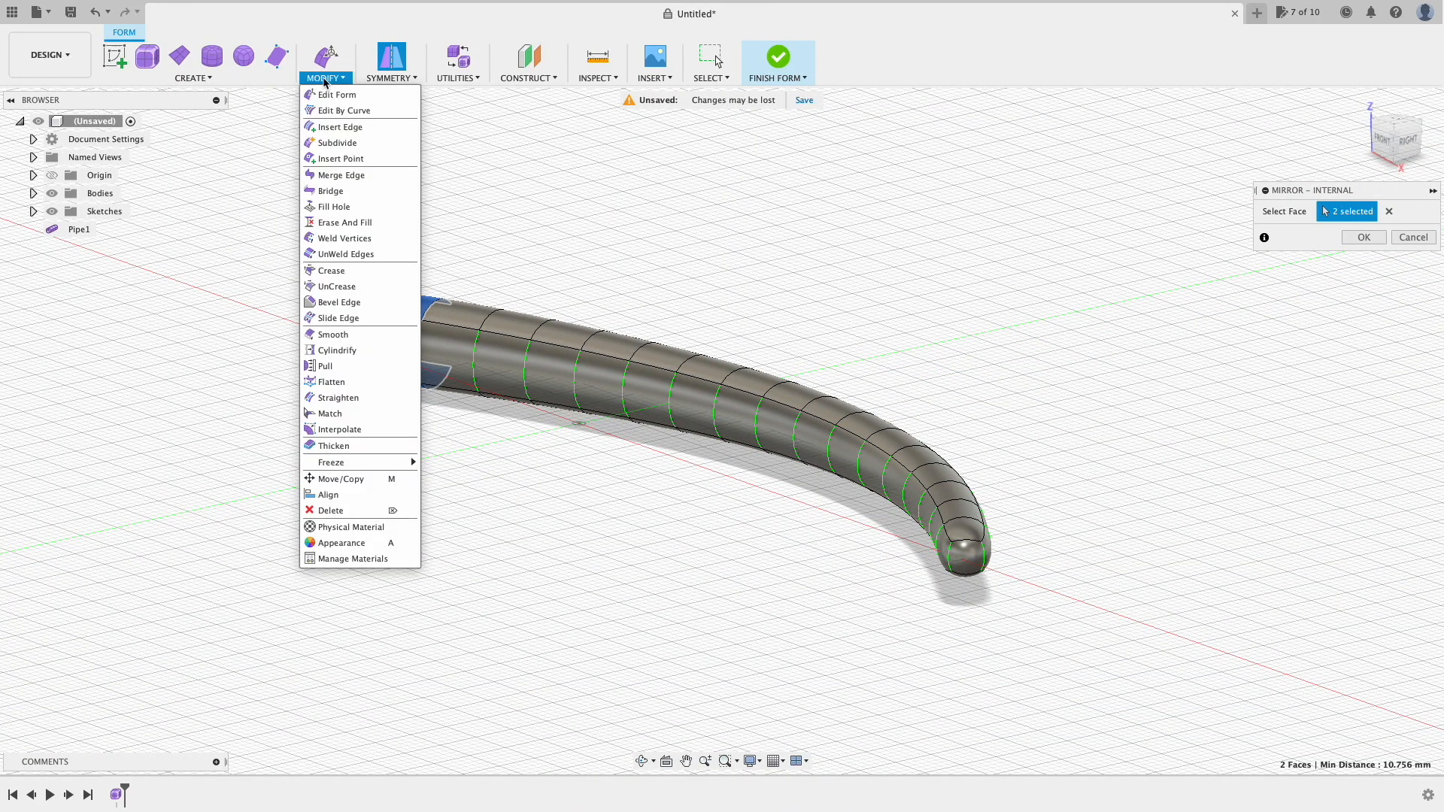
Step: Pull the pipe's end face outward, raise the adjacent top face 2 mm and tilt it -35°
click(332, 95)
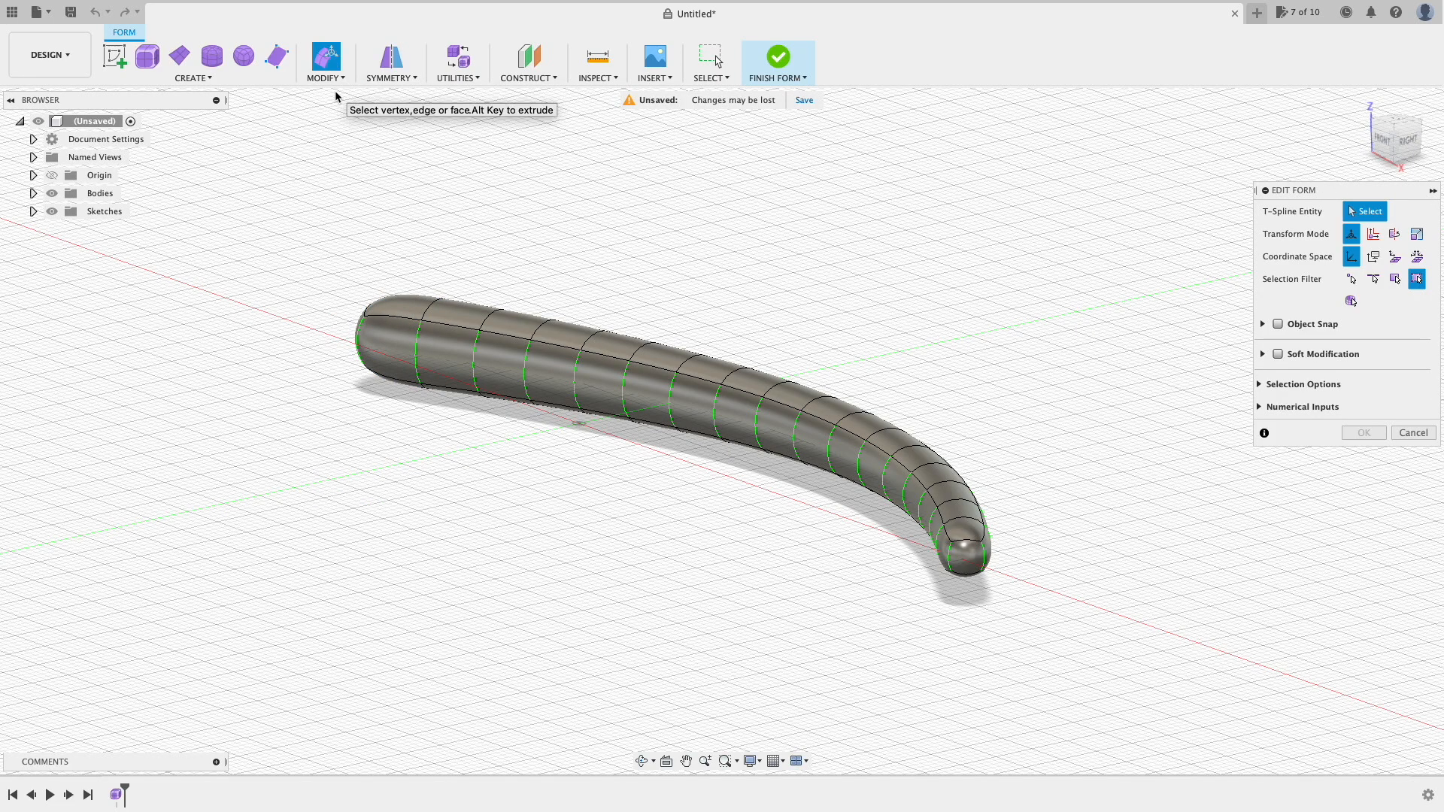
click(409, 308)
drag(406, 267, 467, 250)
click(479, 307)
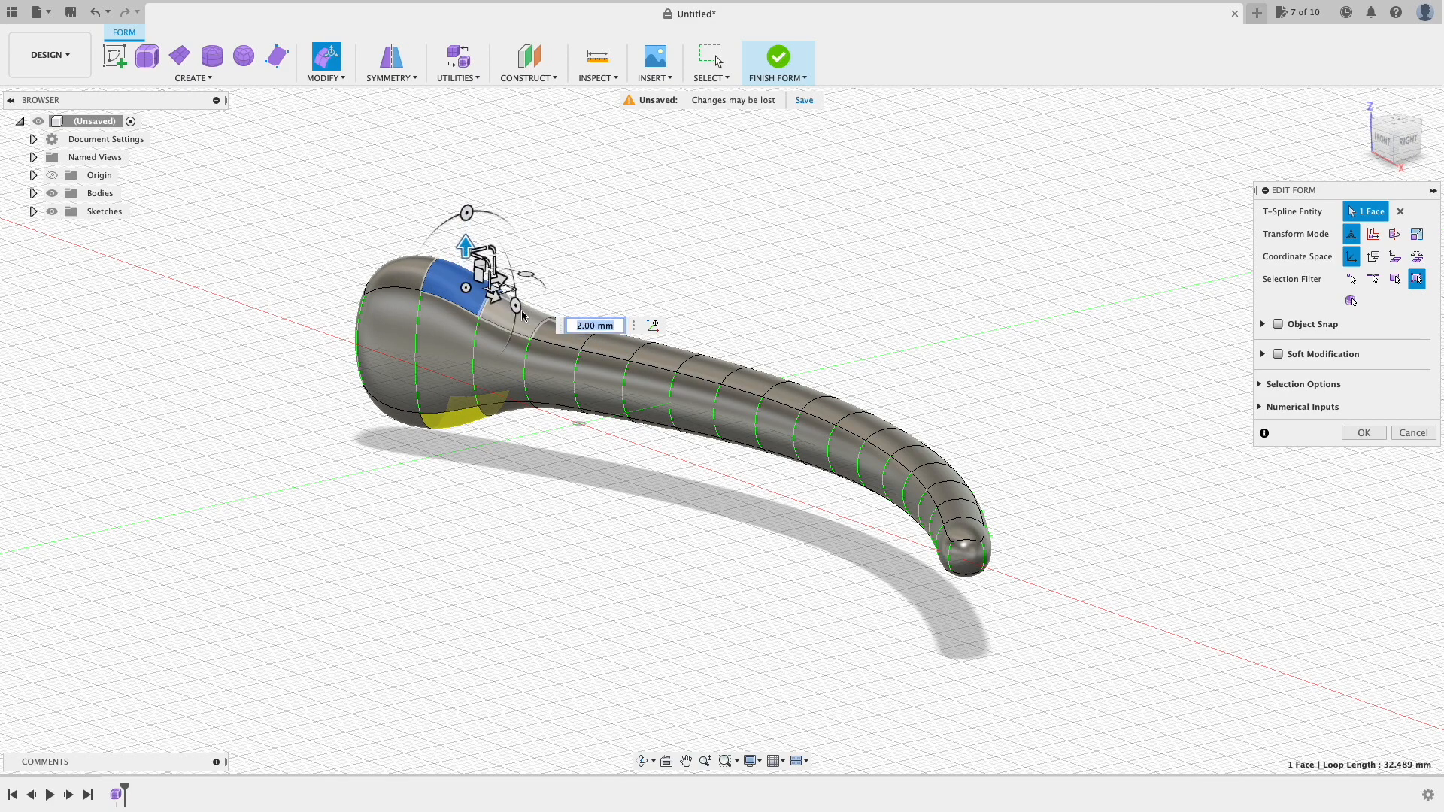
mouse_move(467, 213)
mouse_down()
mouse_move(433, 232)
mouse_move(499, 219)
mouse_up()
drag(1391, 134, 1392, 161)
click(1384, 141)
Step: Raise the top faces at the right end by 2 mm and stretch the tip face outward
click(980, 402)
drag(980, 357, 980, 323)
click(1041, 391)
drag(1045, 357, 1042, 319)
click(1092, 397)
click(1208, 432)
drag(1251, 430, 1279, 429)
Step: Pull the left end face outward, confirm the form edits and finish the form
click(245, 432)
drag(269, 410, 212, 413)
drag(1392, 132, 1290, 120)
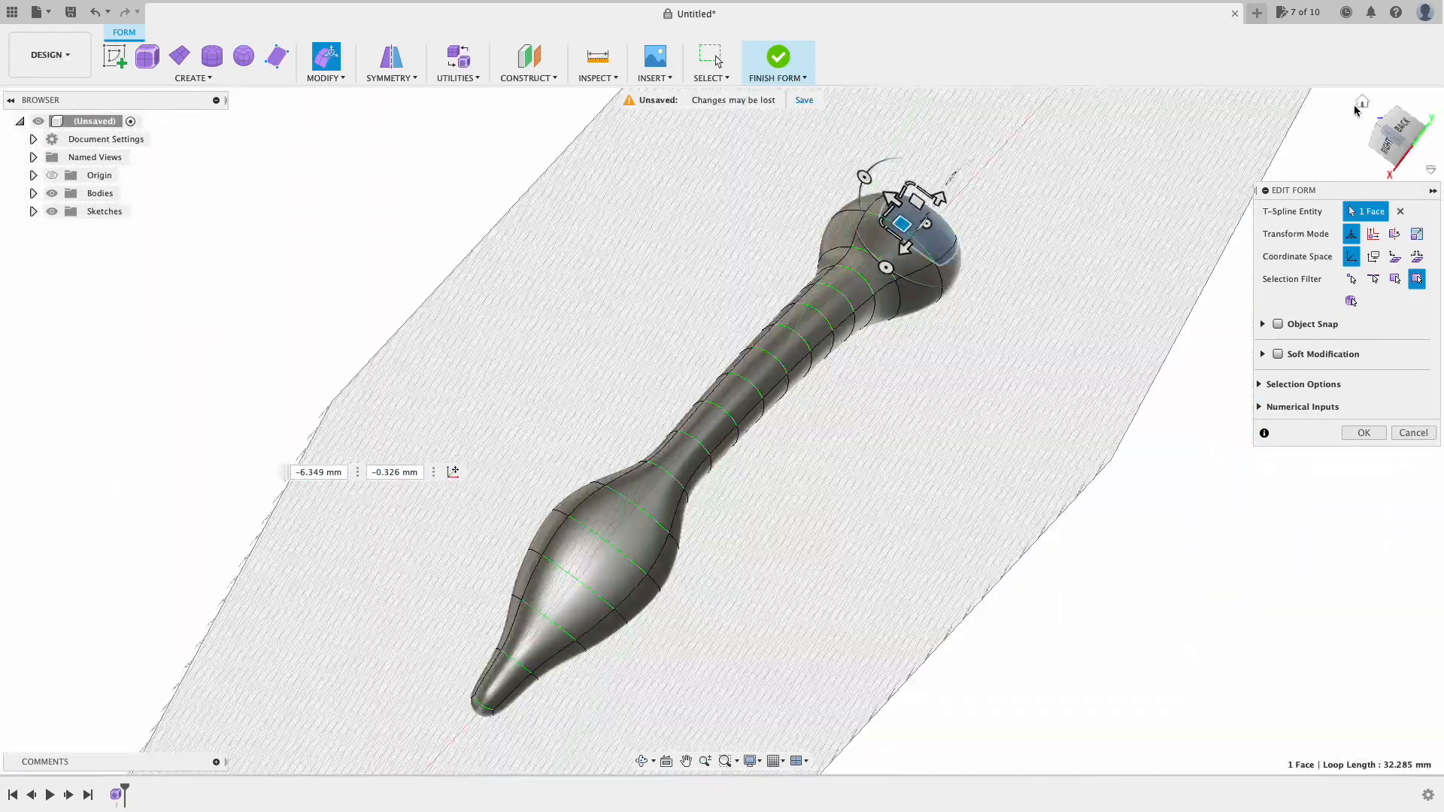
click(1358, 110)
click(1330, 482)
click(1364, 433)
click(643, 761)
drag(680, 388, 771, 301)
click(780, 57)
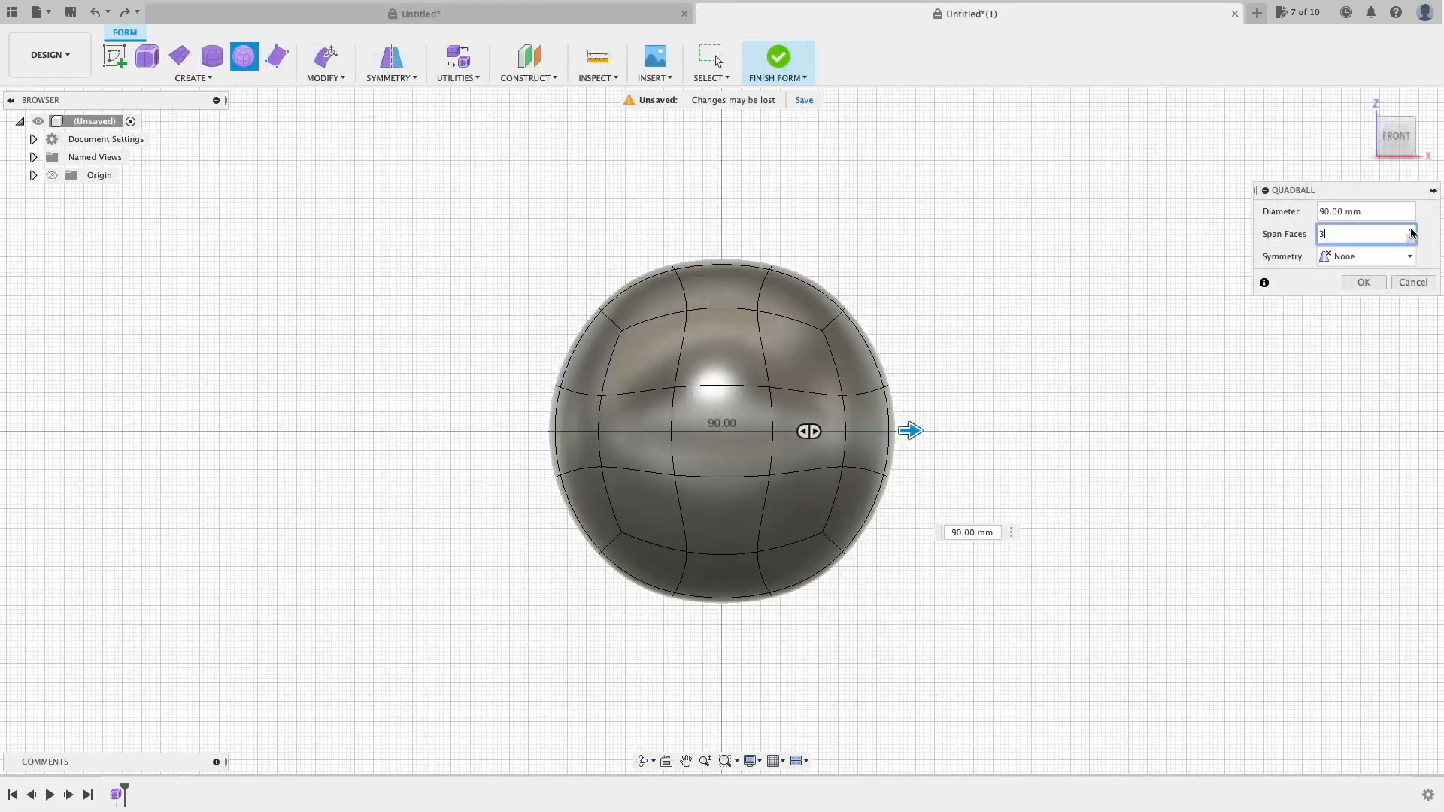
Step: Move the quadball's top face up, tilt it -25° and pull the front face out 56 mm
click(755, 292)
drag(722, 227, 722, 168)
drag(765, 211, 887, 176)
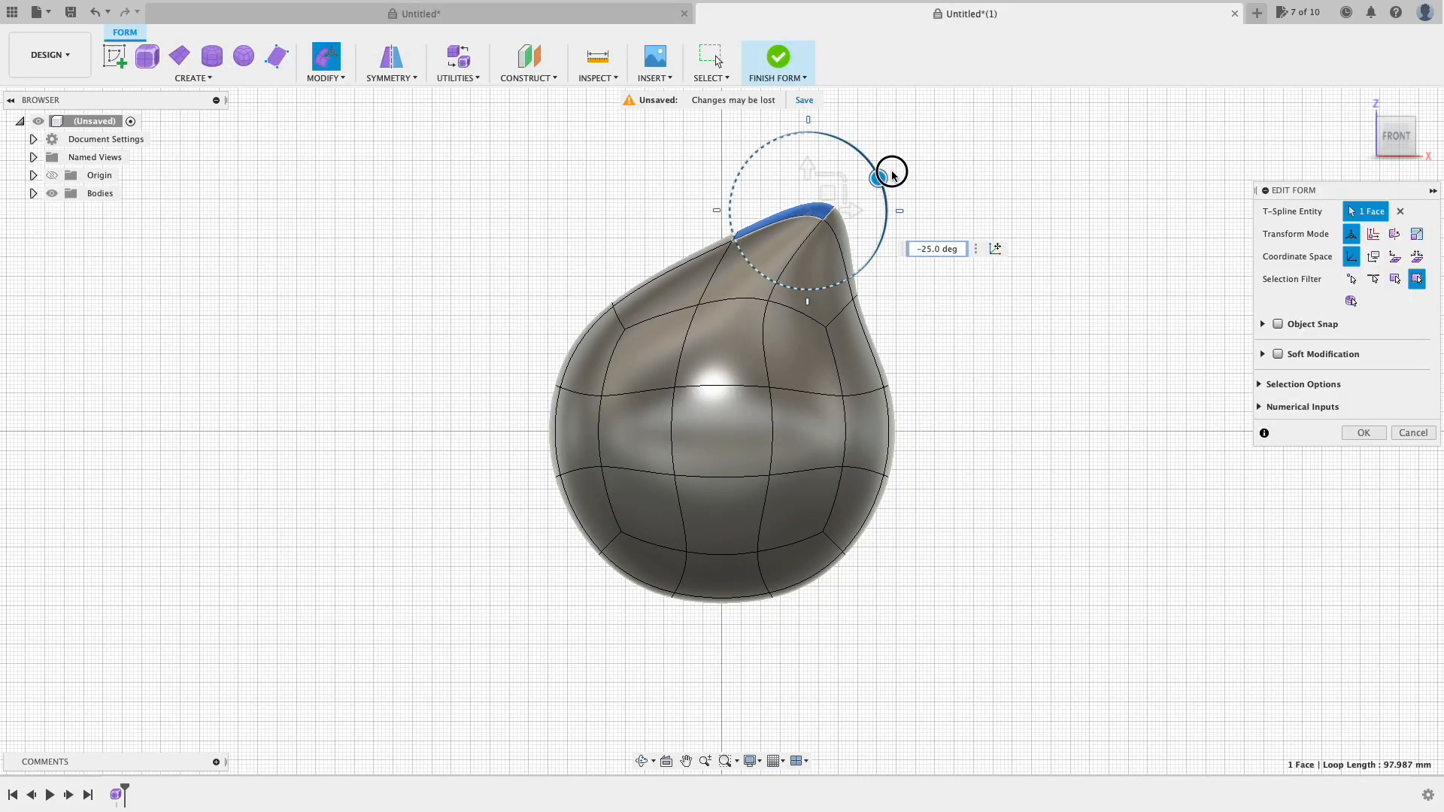
click(723, 432)
click(1354, 114)
drag(602, 485, 426, 592)
click(1407, 143)
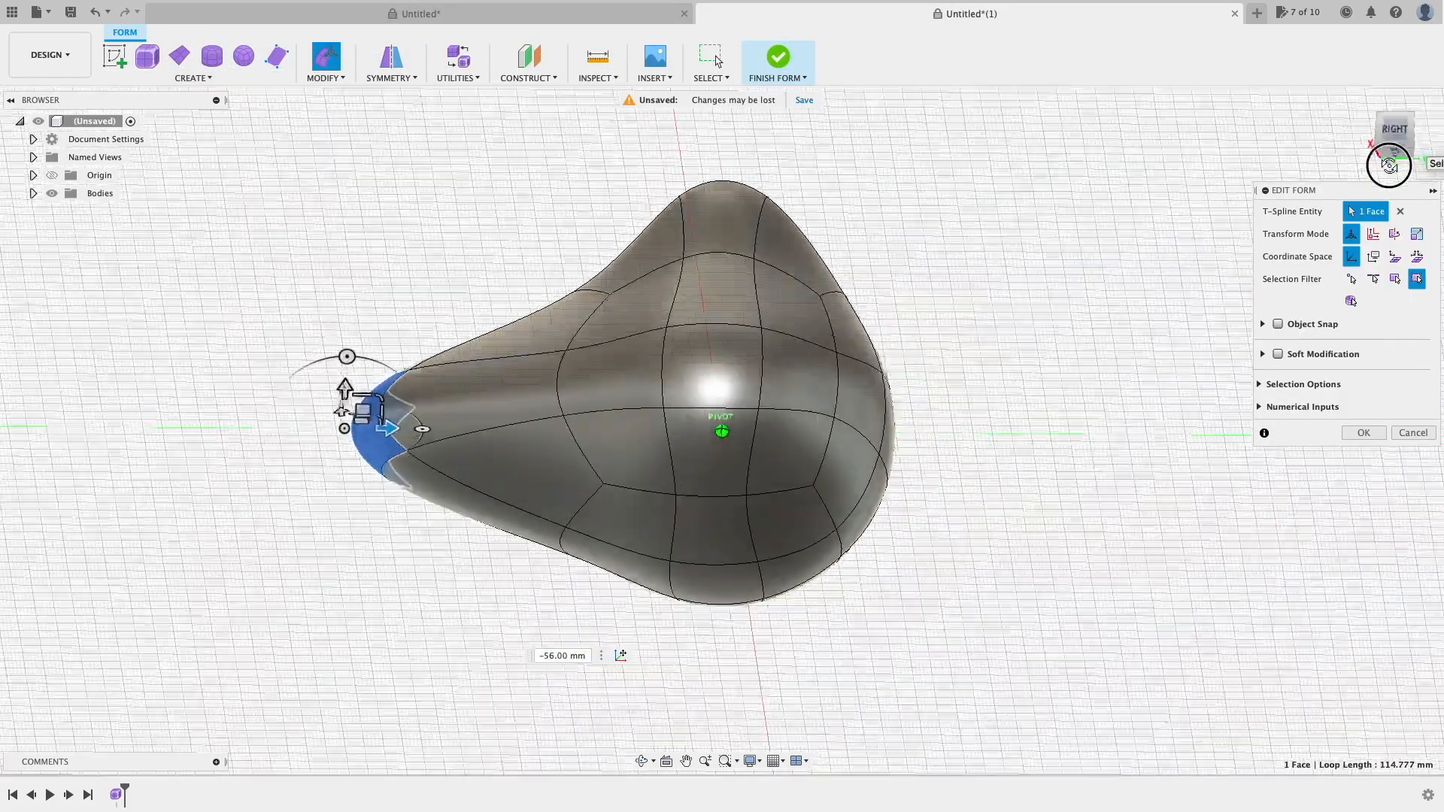
drag(1392, 158, 1382, 129)
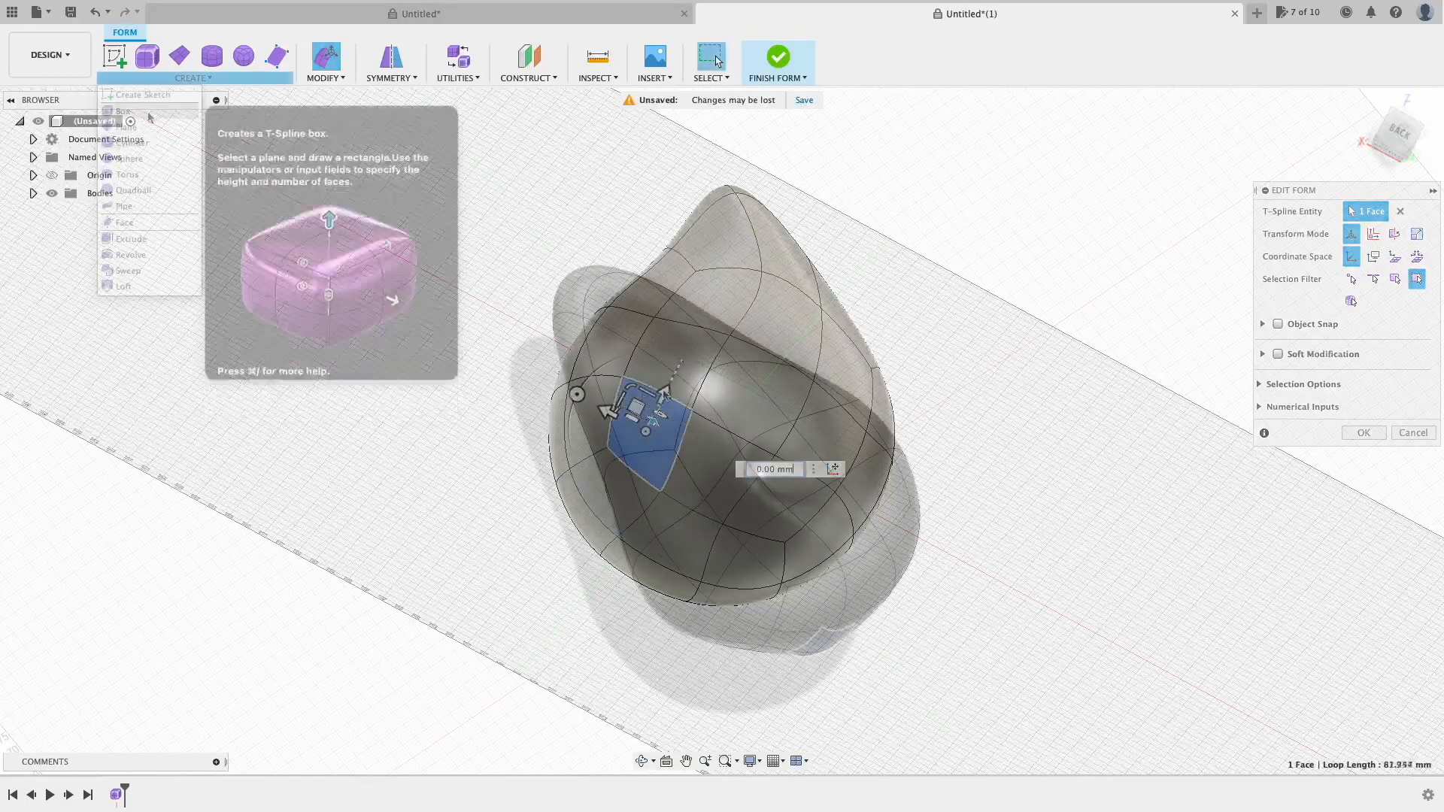
Step: Start a 42×72×78 mm box form by drawing its base rectangle
click(147, 55)
click(1157, 410)
click(1222, 406)
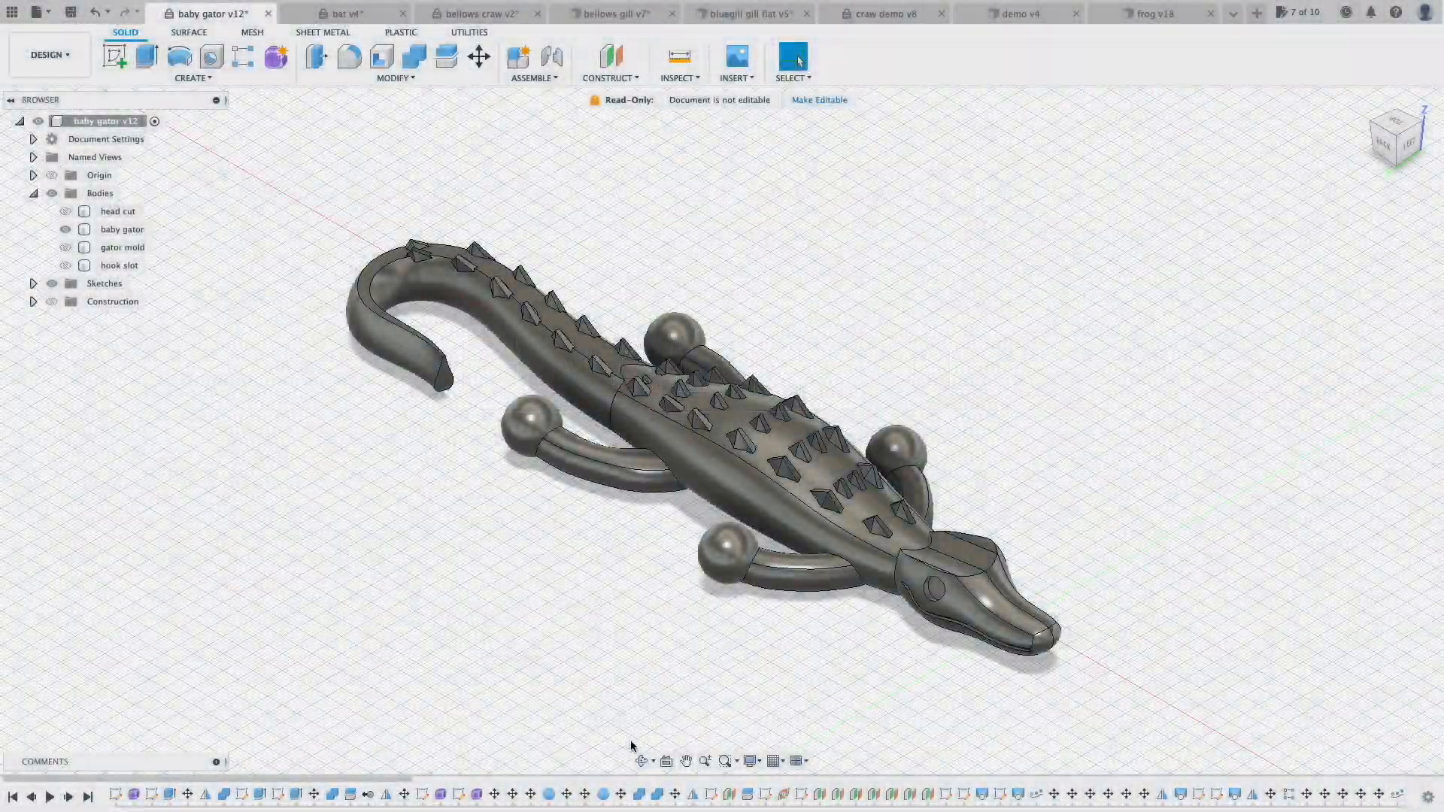
Step: Orbit the baby gator, bat and bellows gill lure models to inspect them
drag(761, 544, 804, 466)
drag(805, 467, 864, 442)
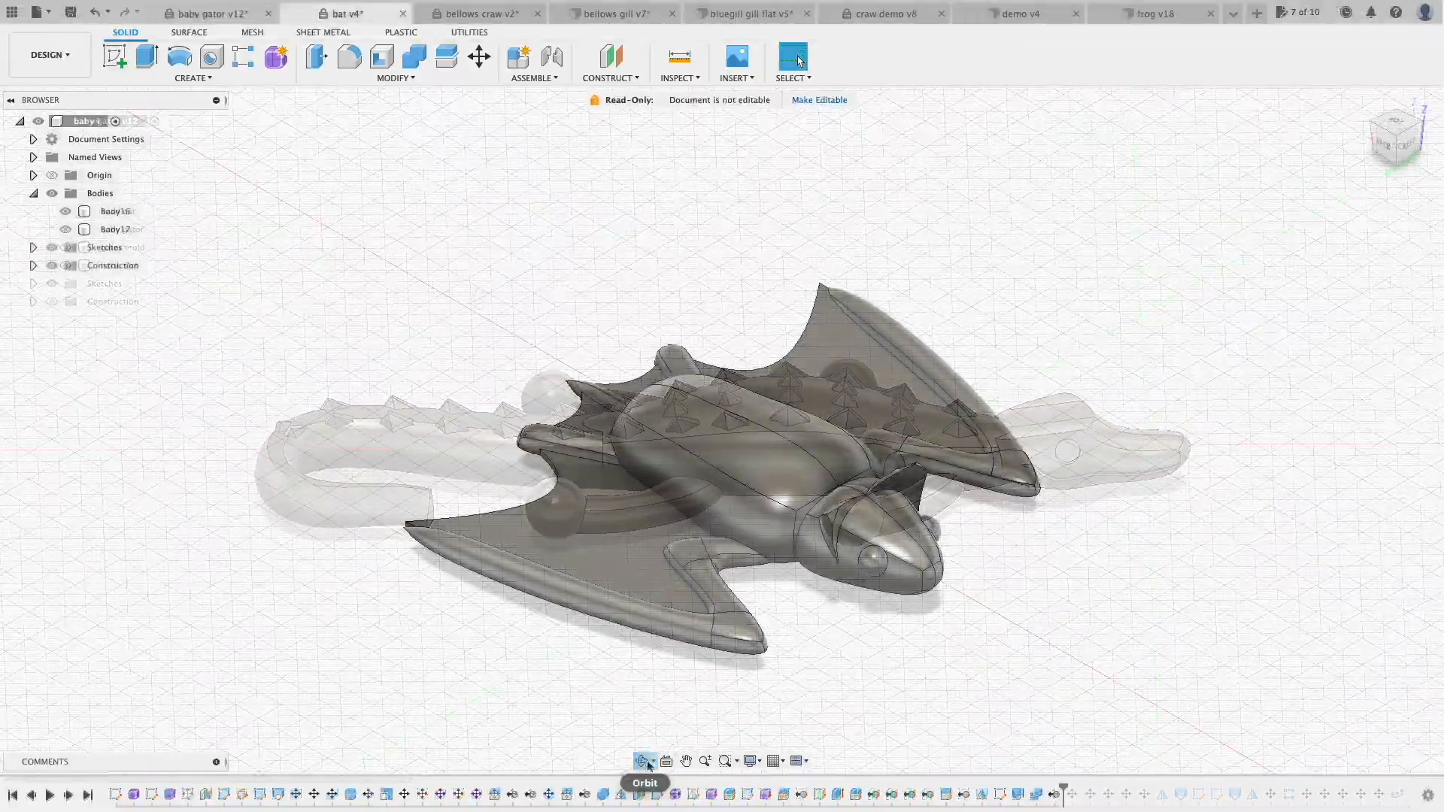
drag(797, 696, 761, 743)
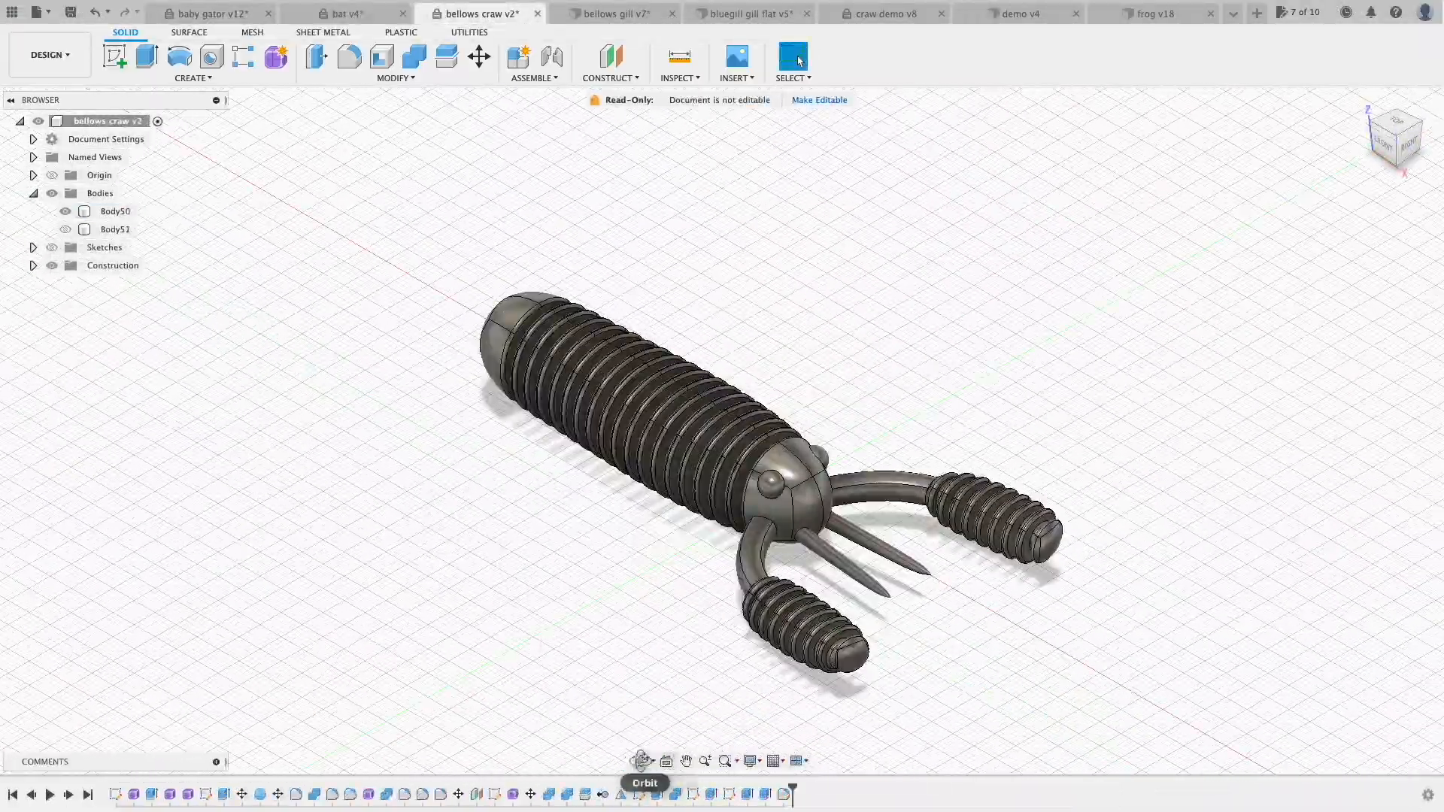
drag(662, 775, 767, 529)
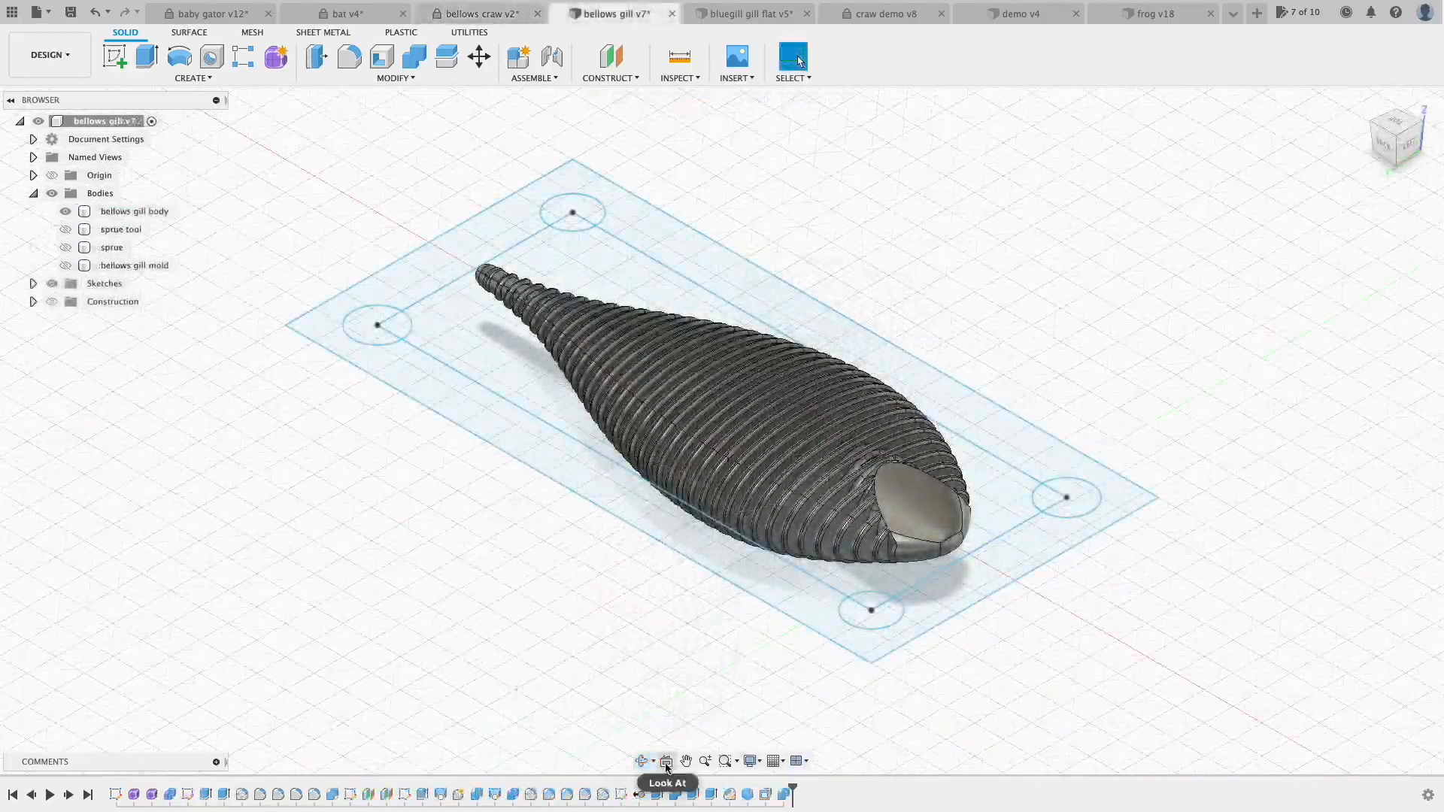
click(641, 761)
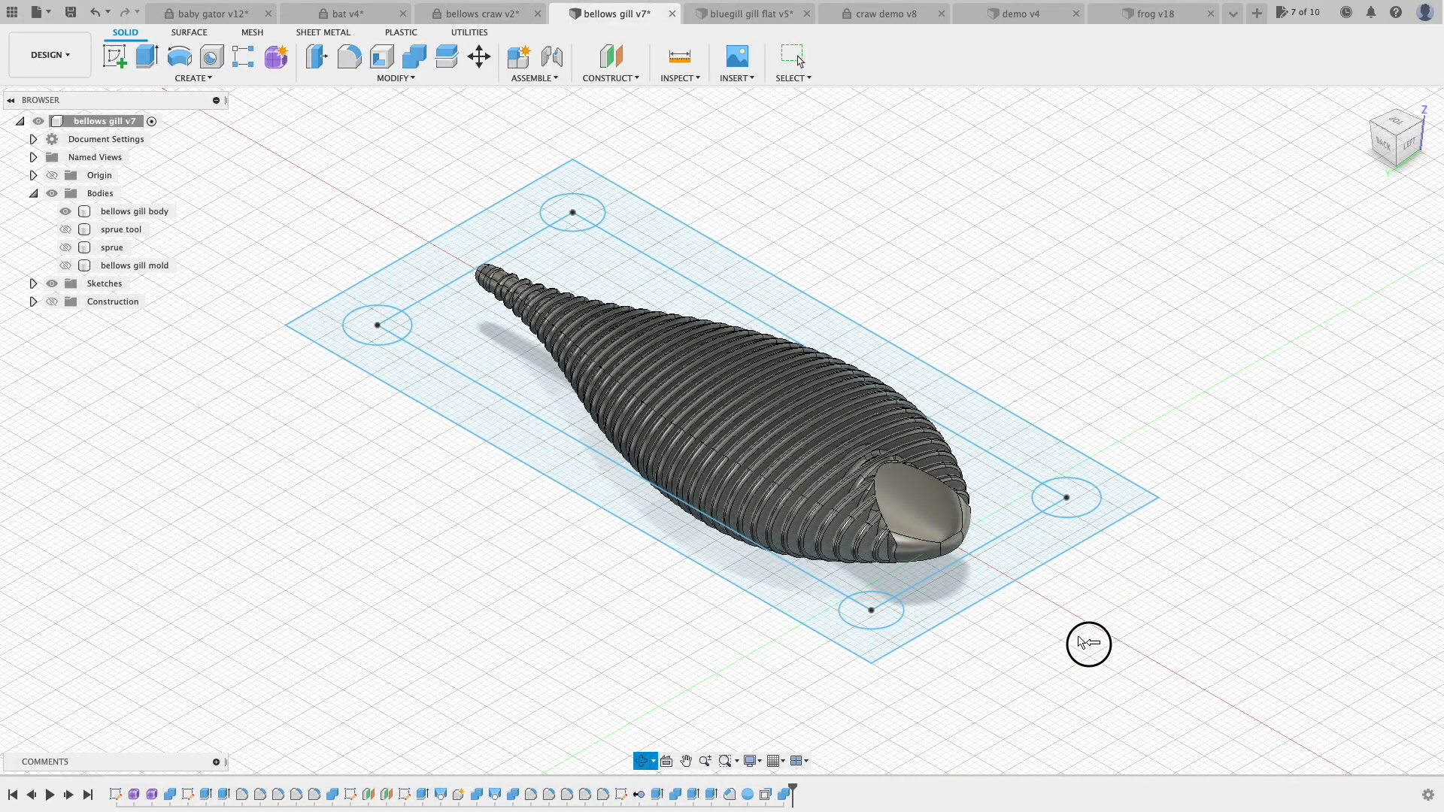
drag(640, 627, 670, 659)
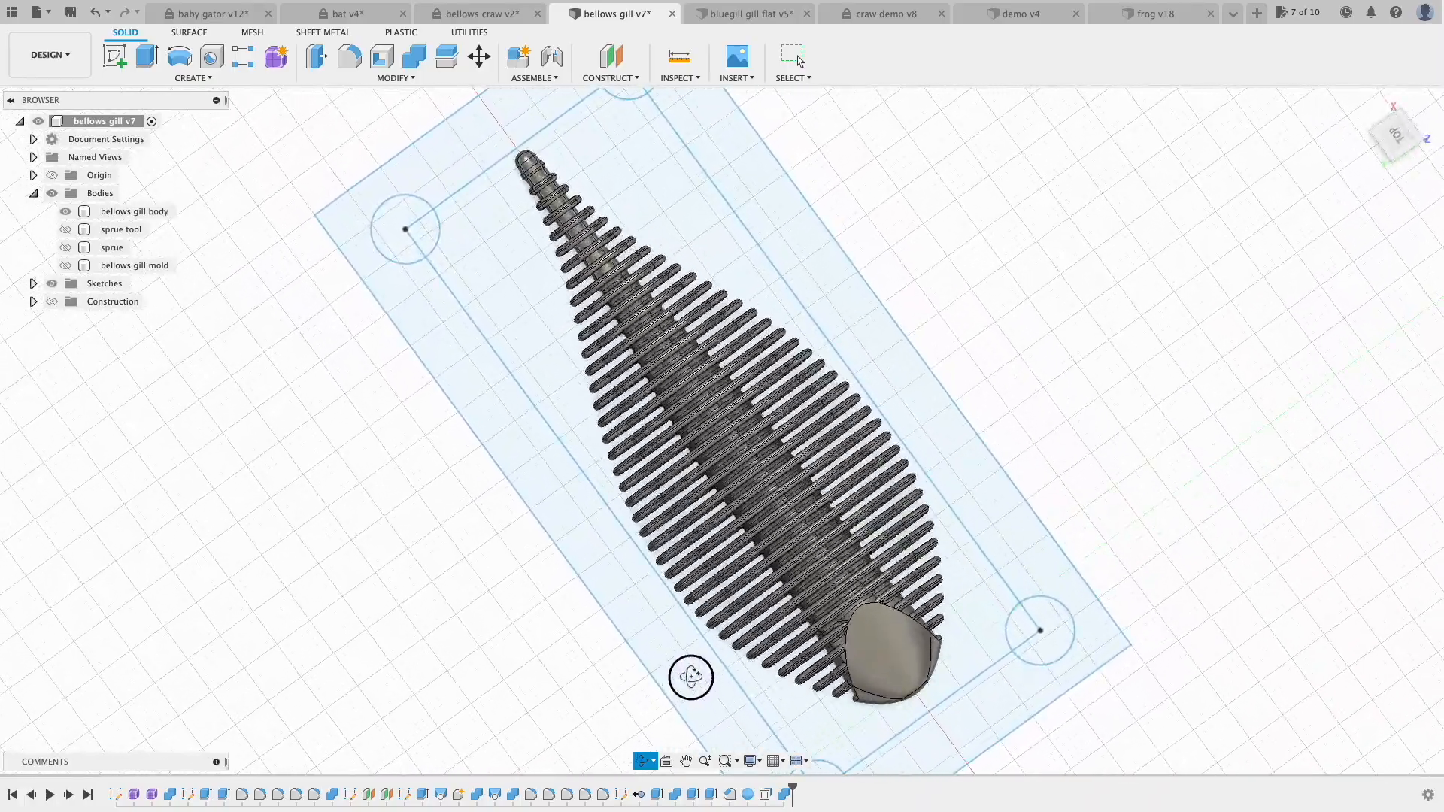
drag(646, 587, 738, 555)
drag(706, 671, 767, 622)
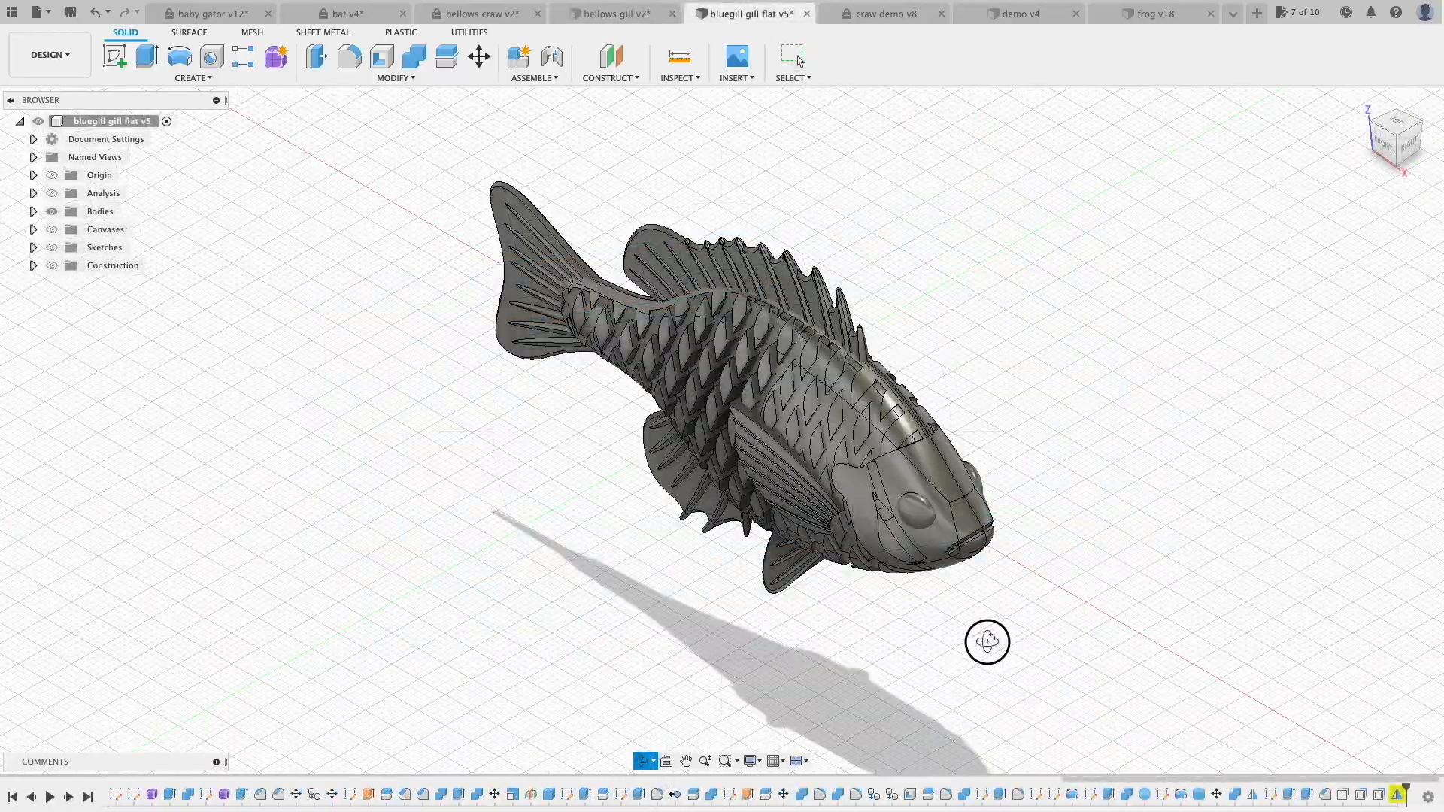
Step: Orbit the bluegill, crayfish, frog and stick bait lure models in turn
drag(970, 686, 1006, 661)
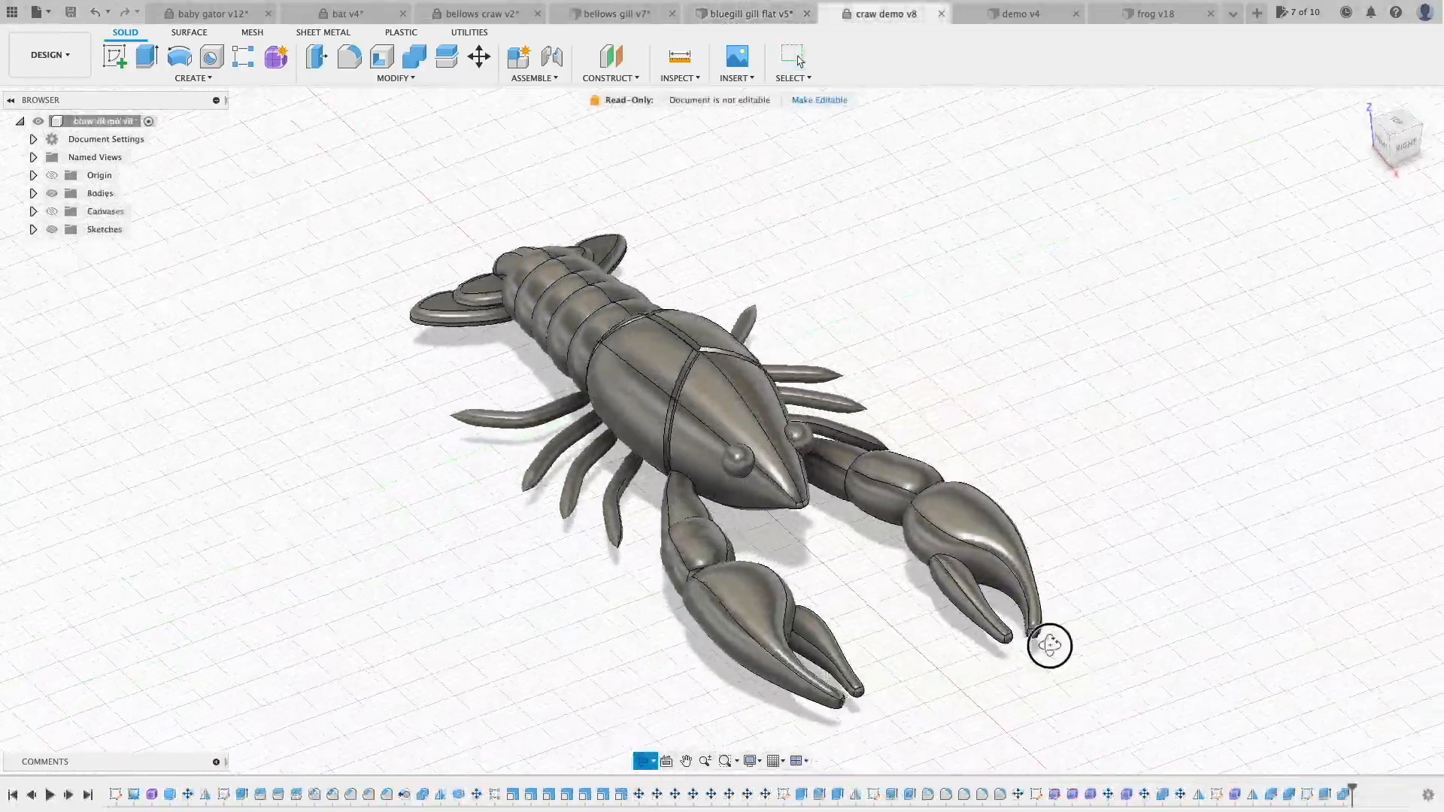
drag(1048, 642, 923, 646)
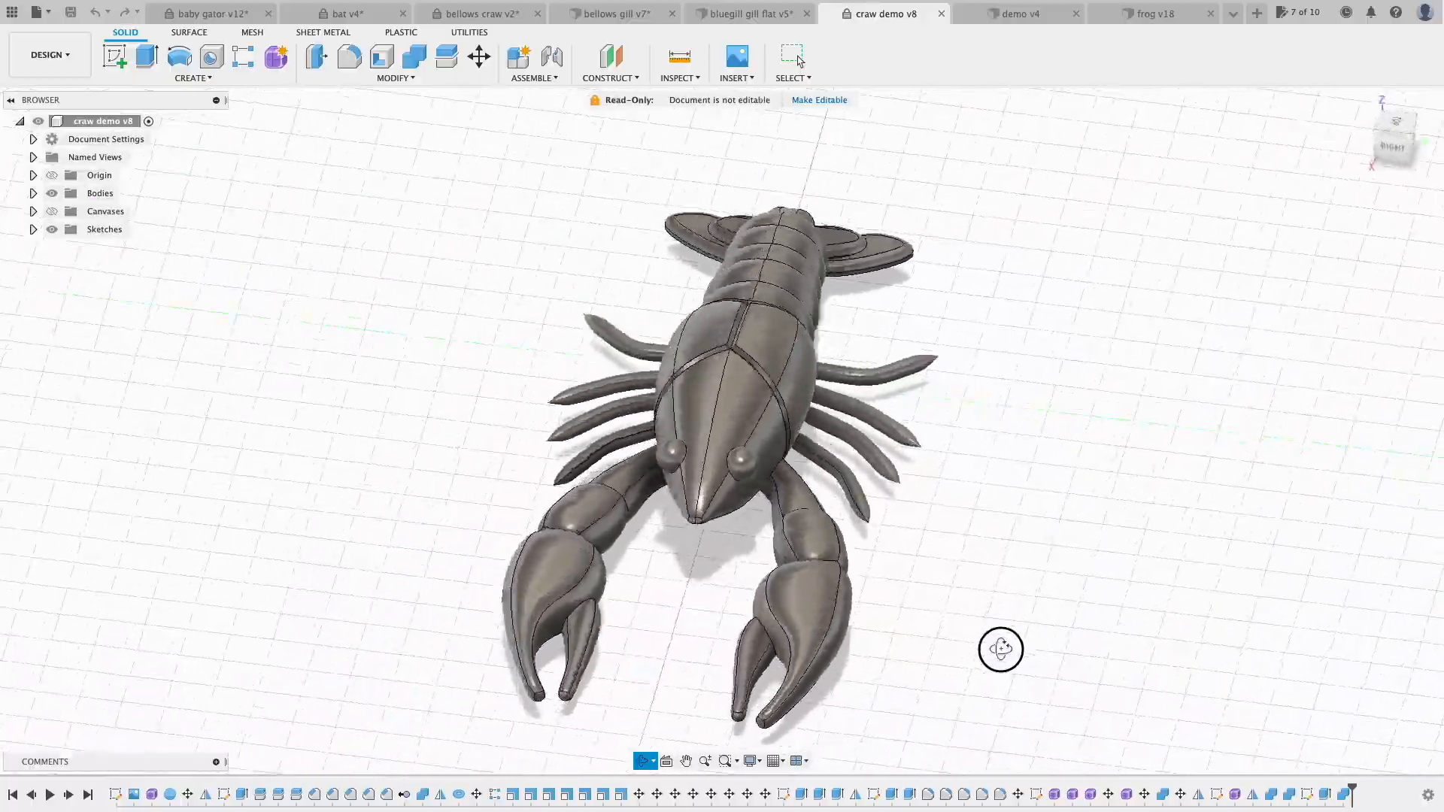
mouse_move(1083, 652)
mouse_down()
mouse_move(1093, 554)
mouse_move(1073, 667)
mouse_up()
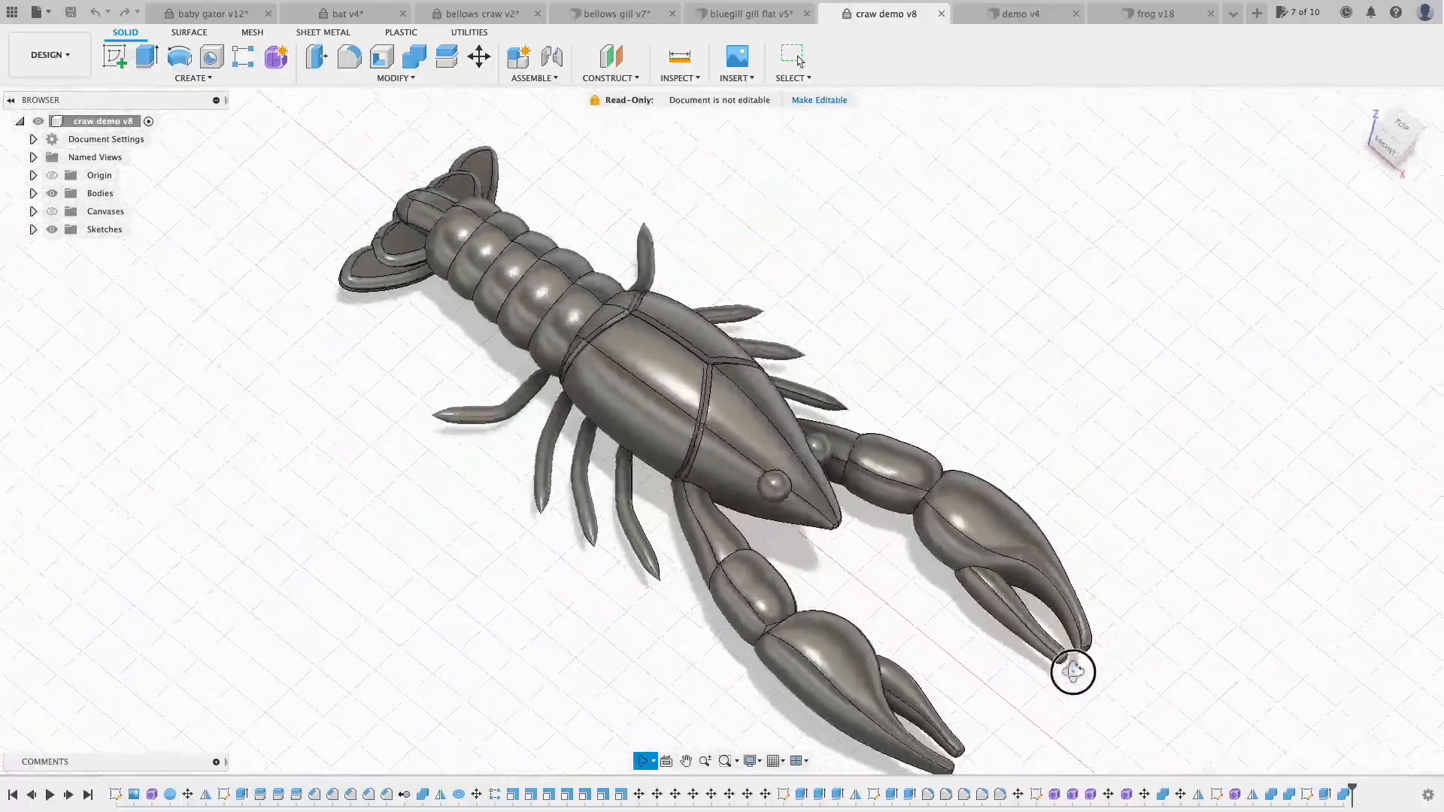
drag(1048, 676, 585, 535)
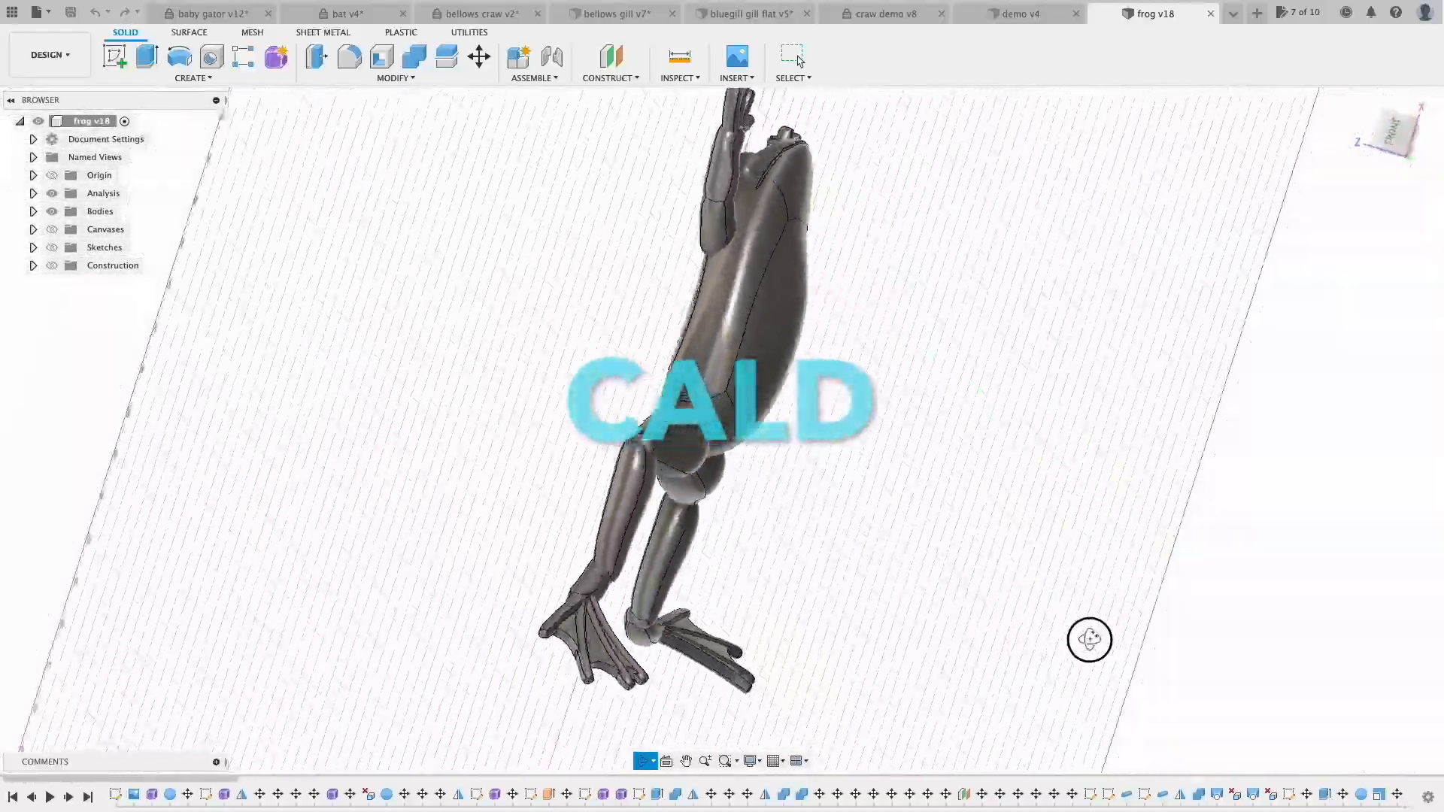
drag(1089, 639, 1215, 616)
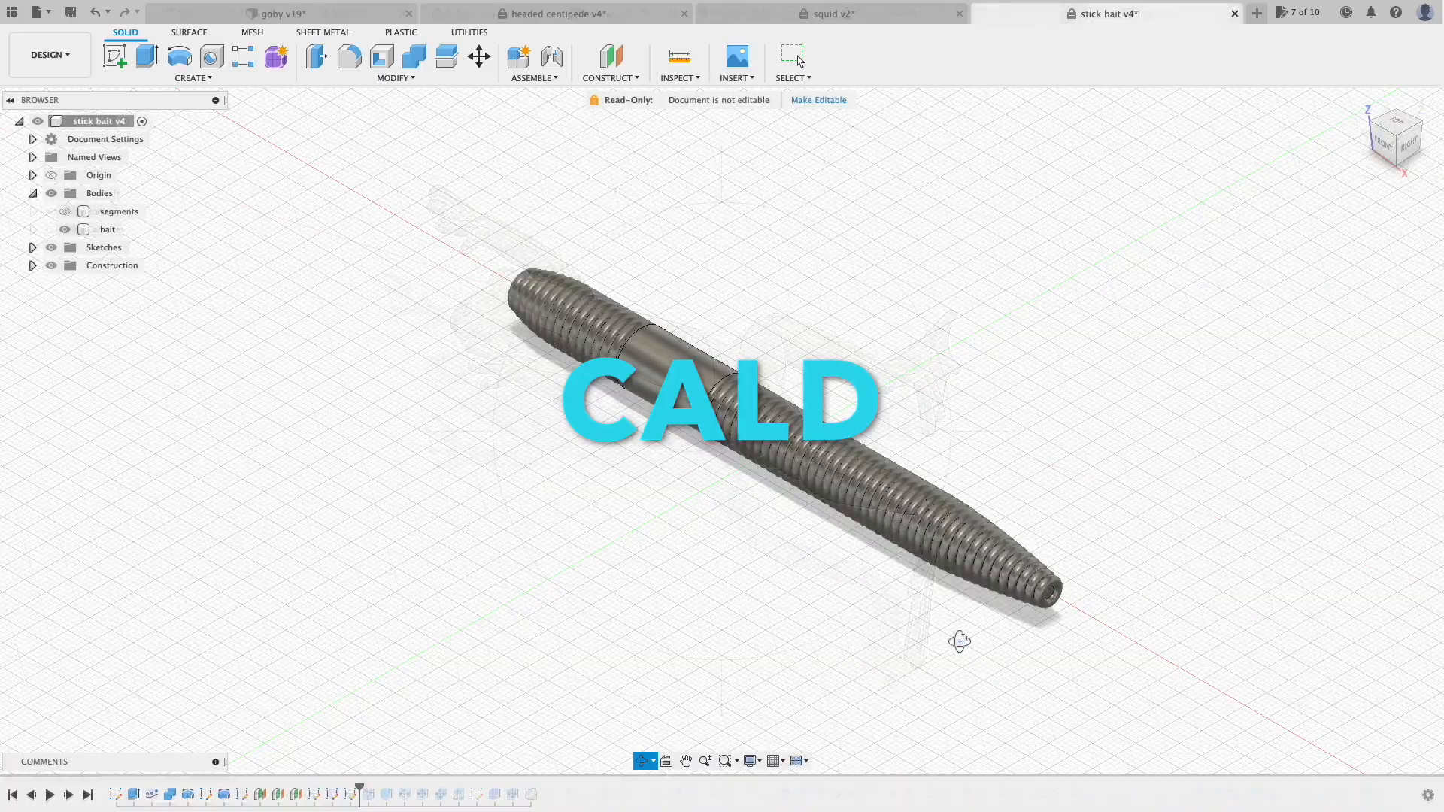
drag(957, 642, 864, 622)
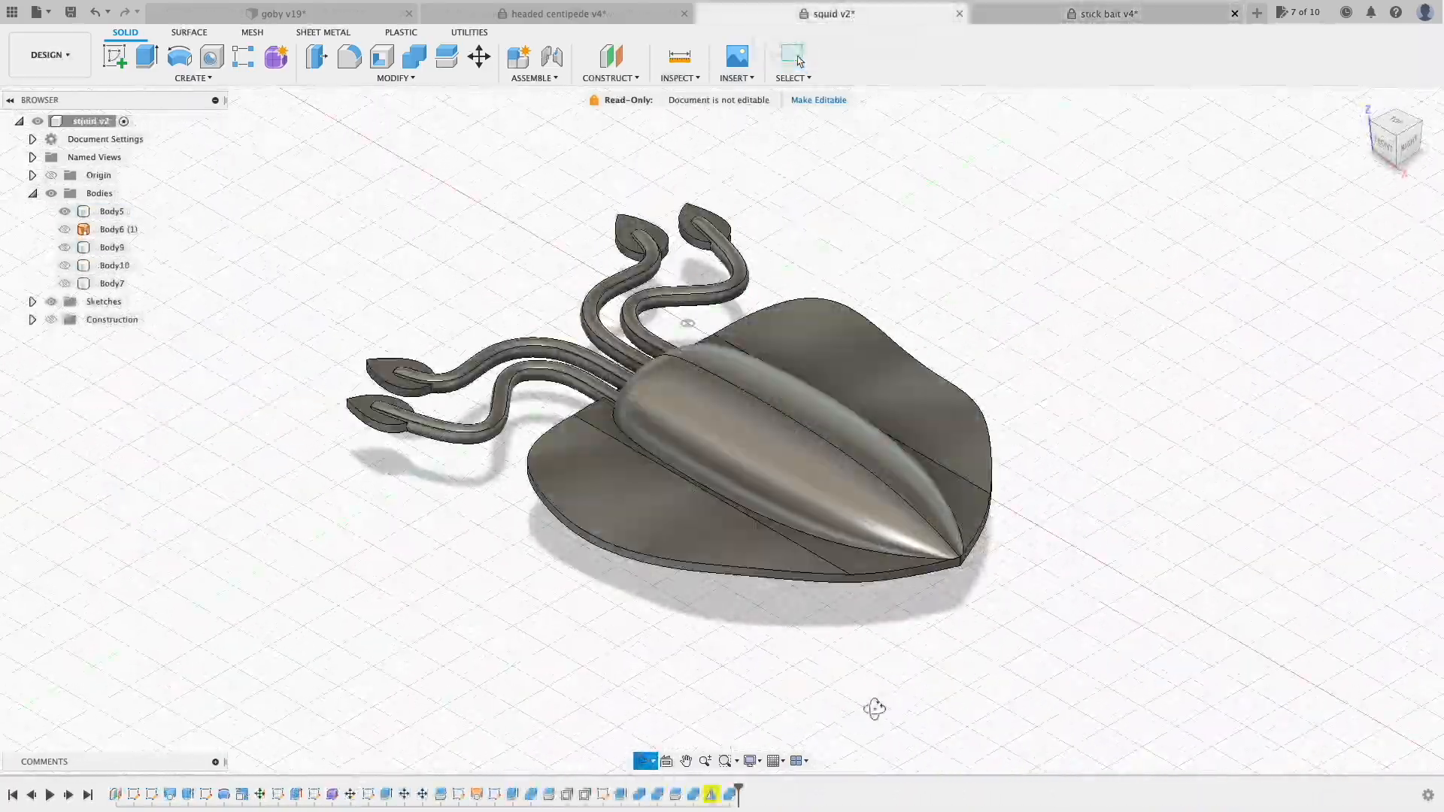
Step: Orbit, pan and zoom the squid, headed centipede and goby lure models
drag(841, 686, 955, 699)
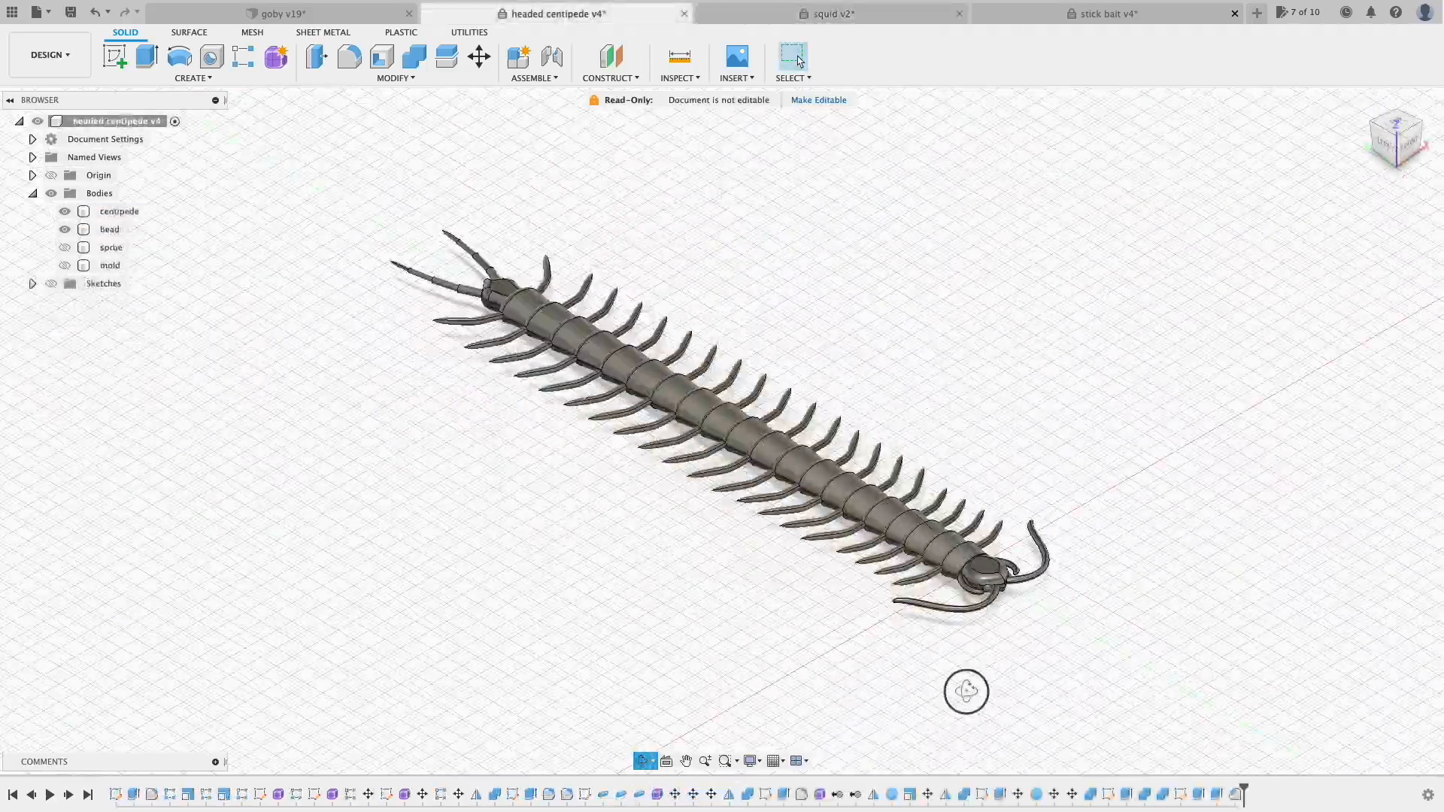
drag(963, 686, 944, 649)
scroll(919, 636, up, 5)
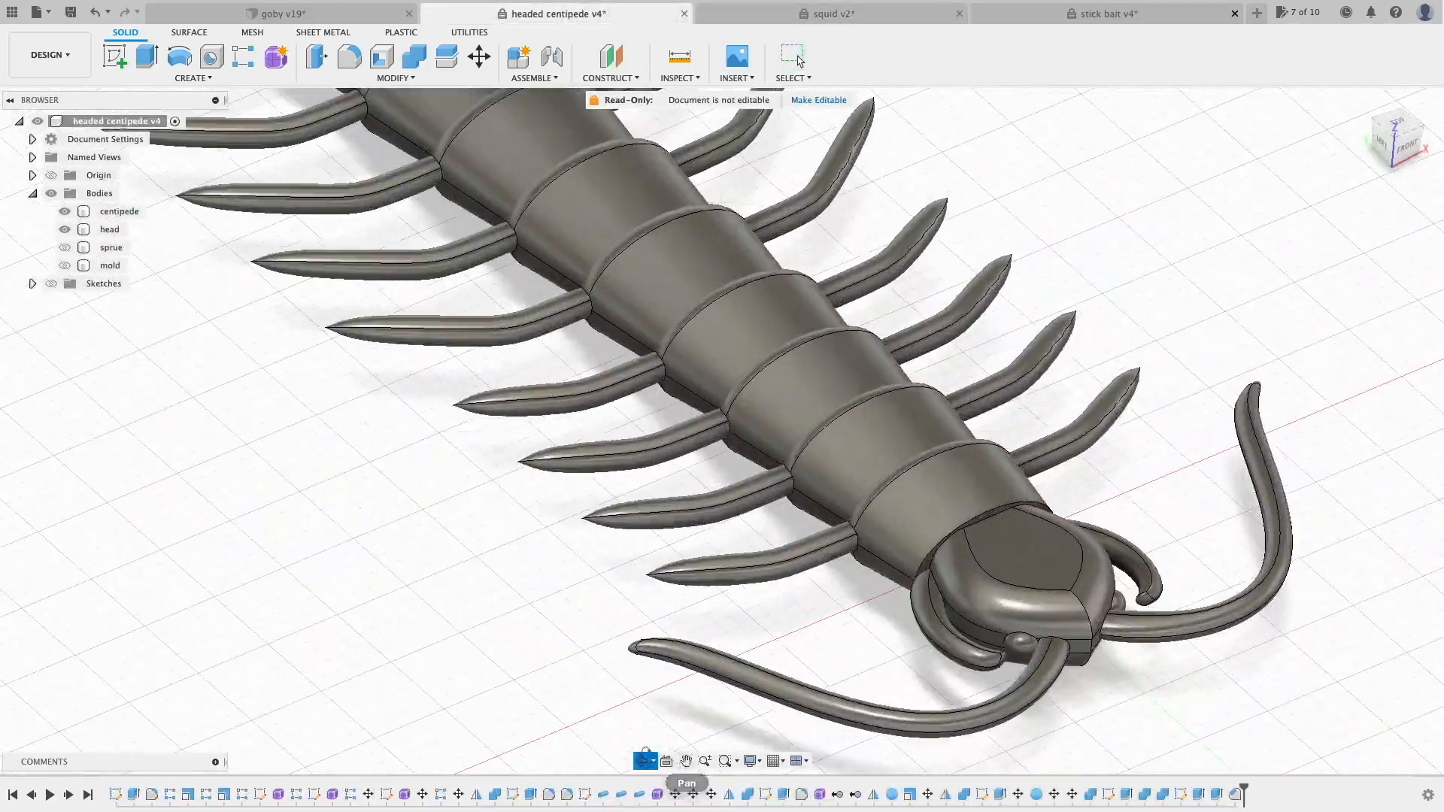
drag(690, 537, 539, 453)
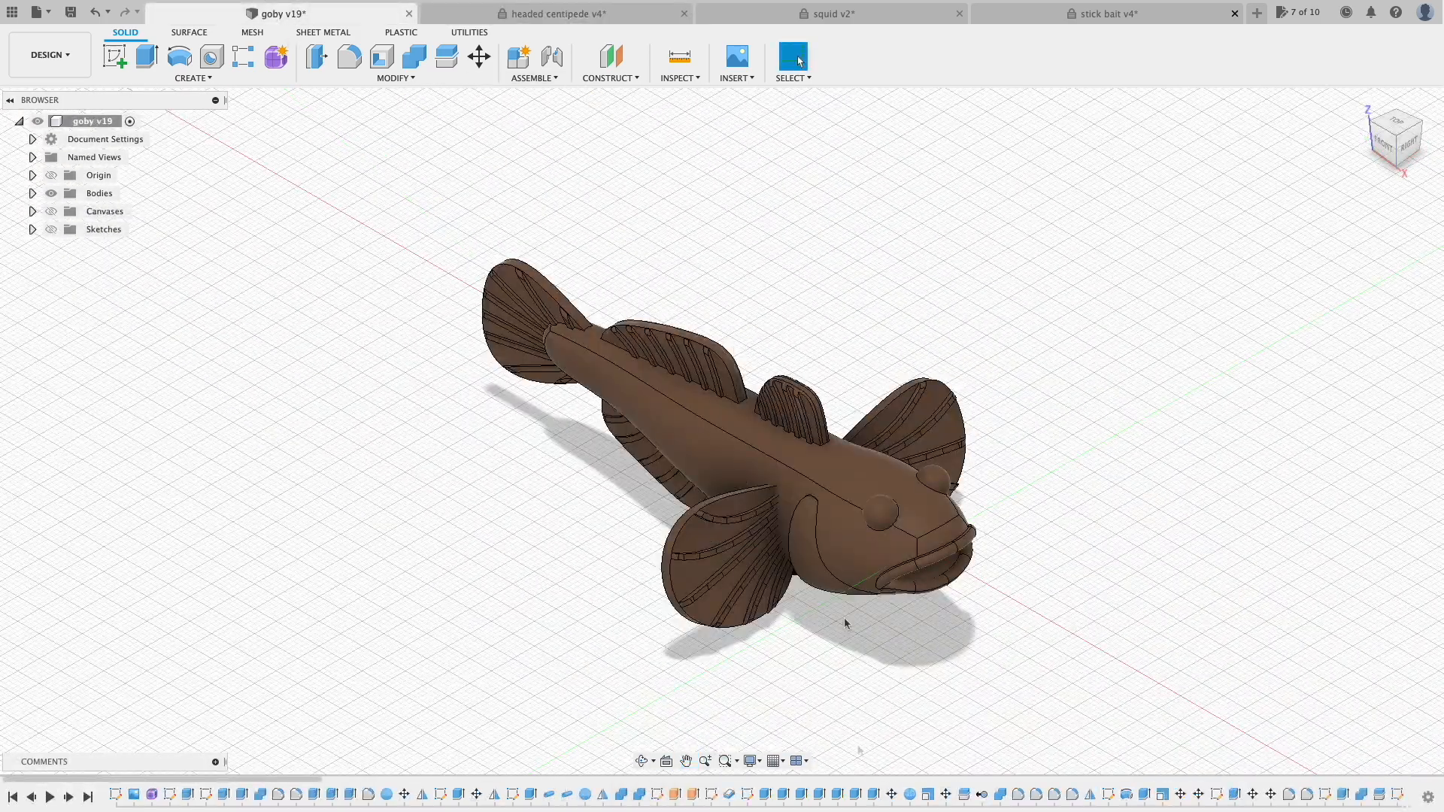
scroll(844, 624, up, 5)
drag(865, 677, 1025, 631)
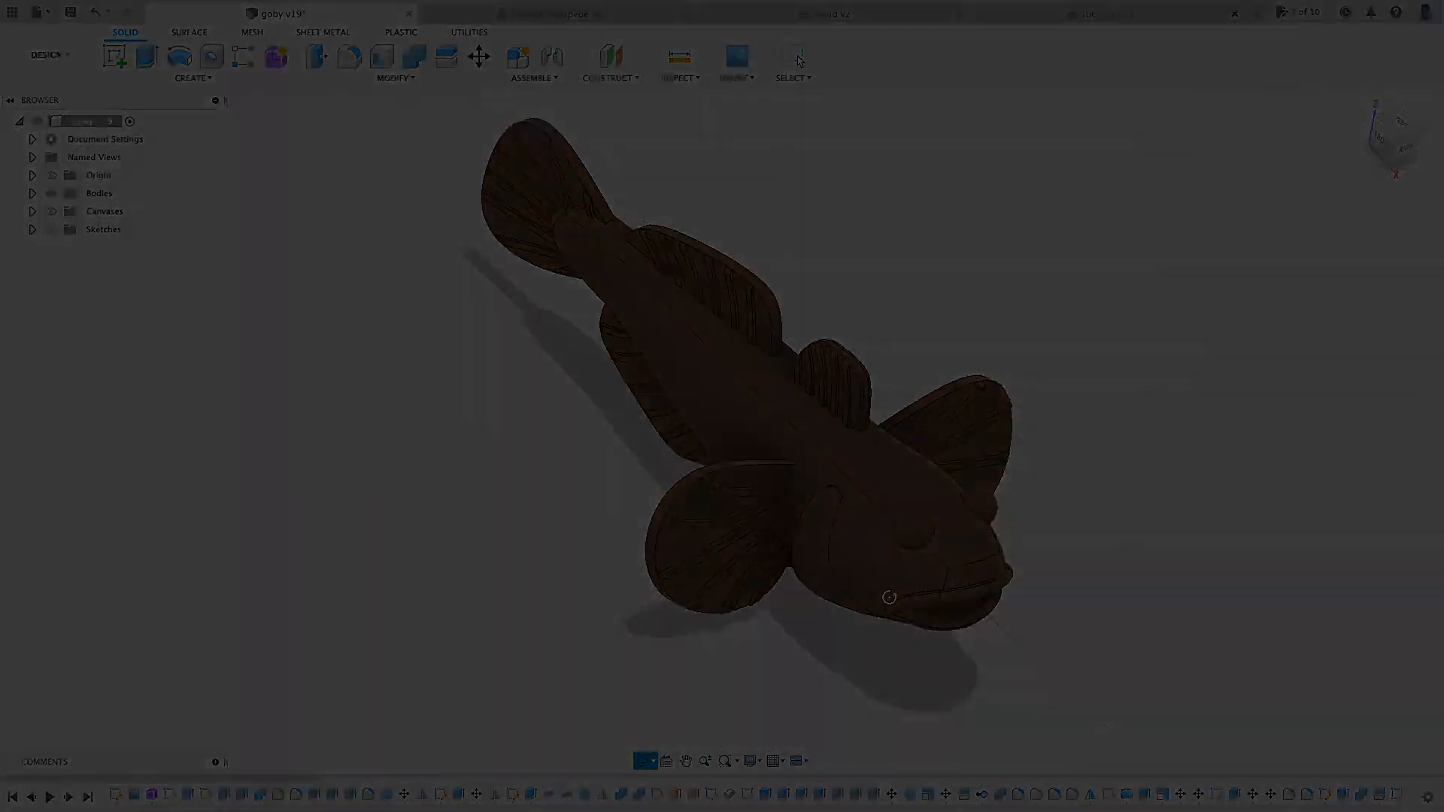